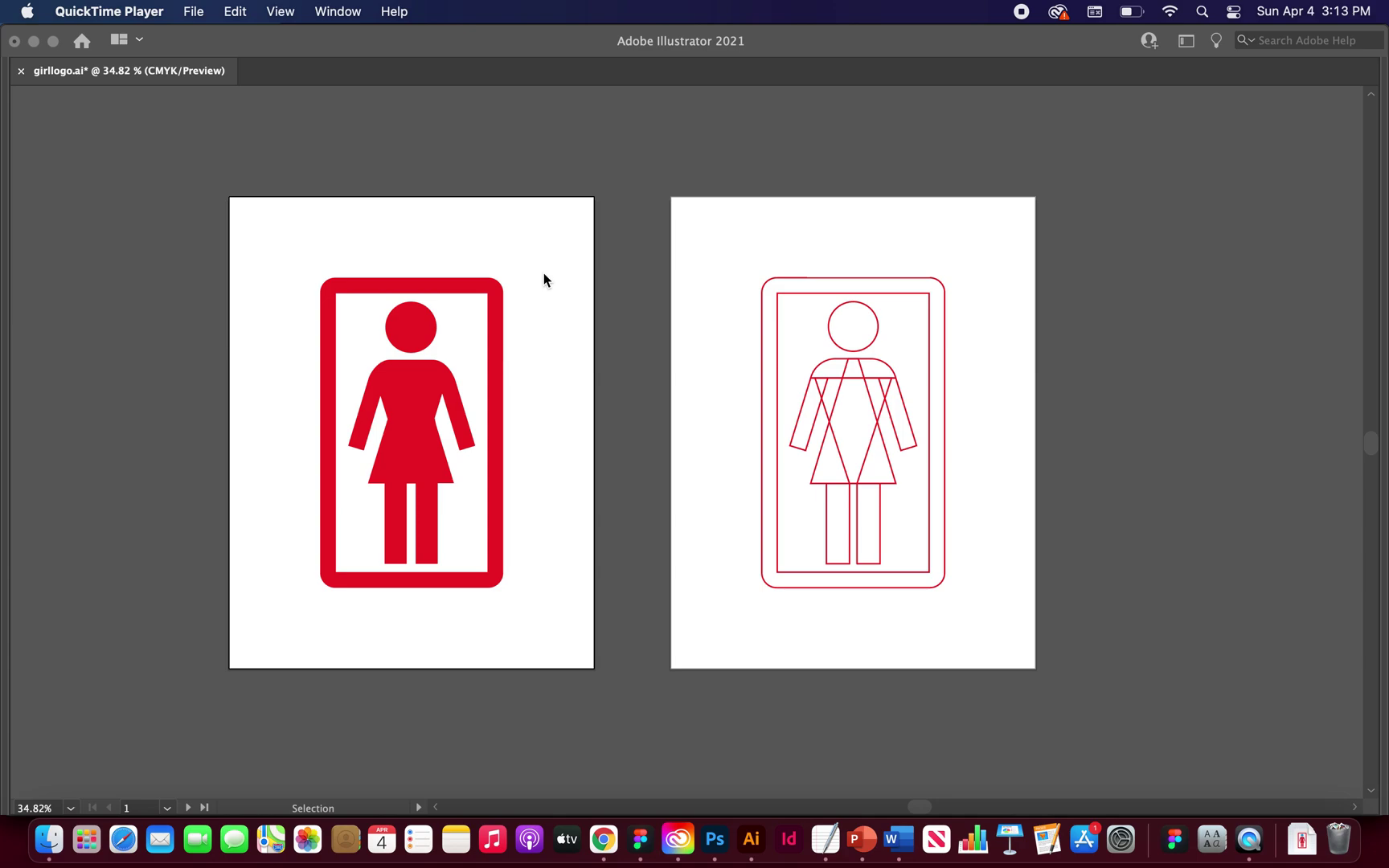
scroll(543, 279, down, 1)
scroll(543, 279, left, 1)
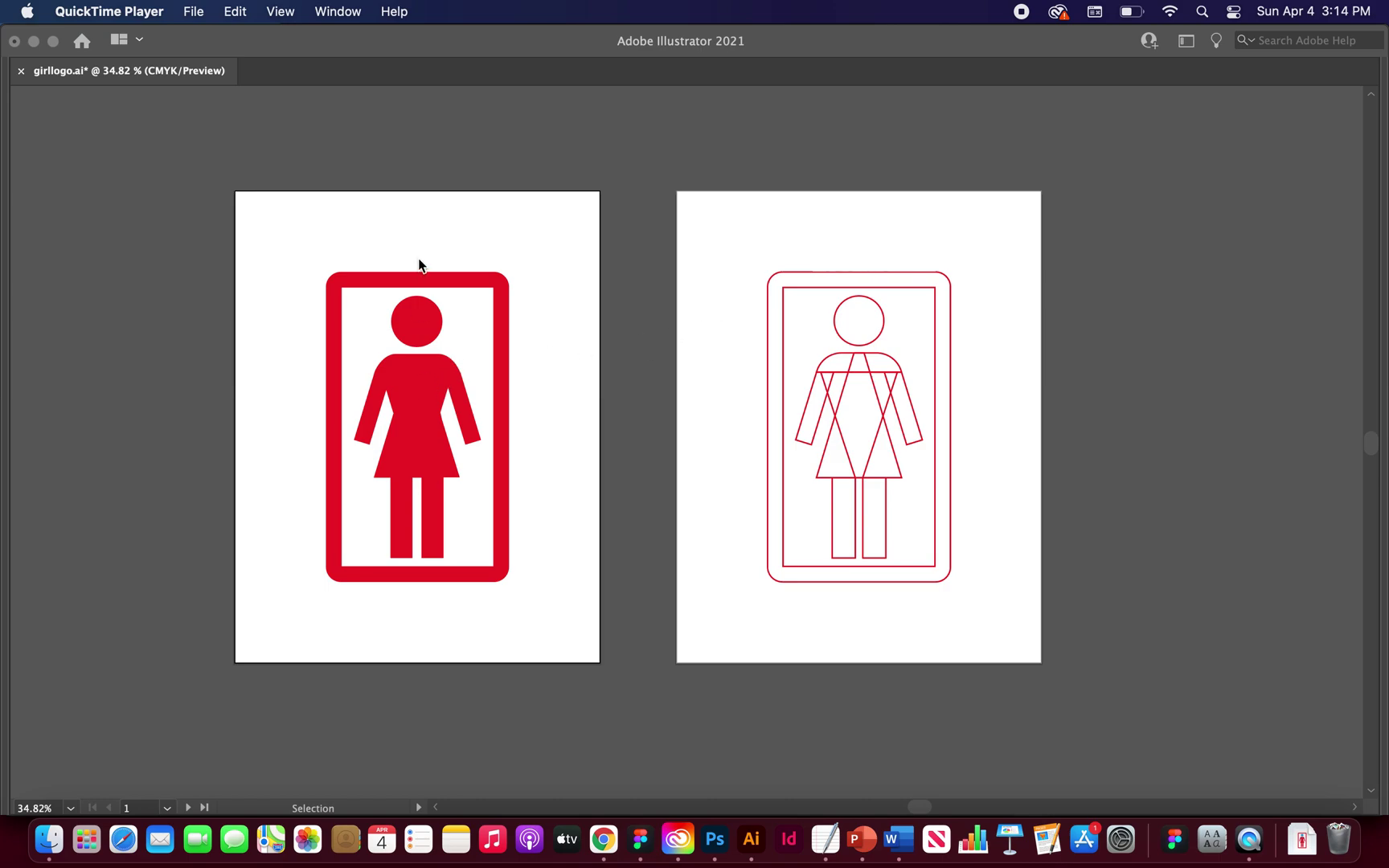
Create a new 800 x 800 px document named Girl Logo, in pixels with RGB Color mode.
click(428, 233)
click(157, 13)
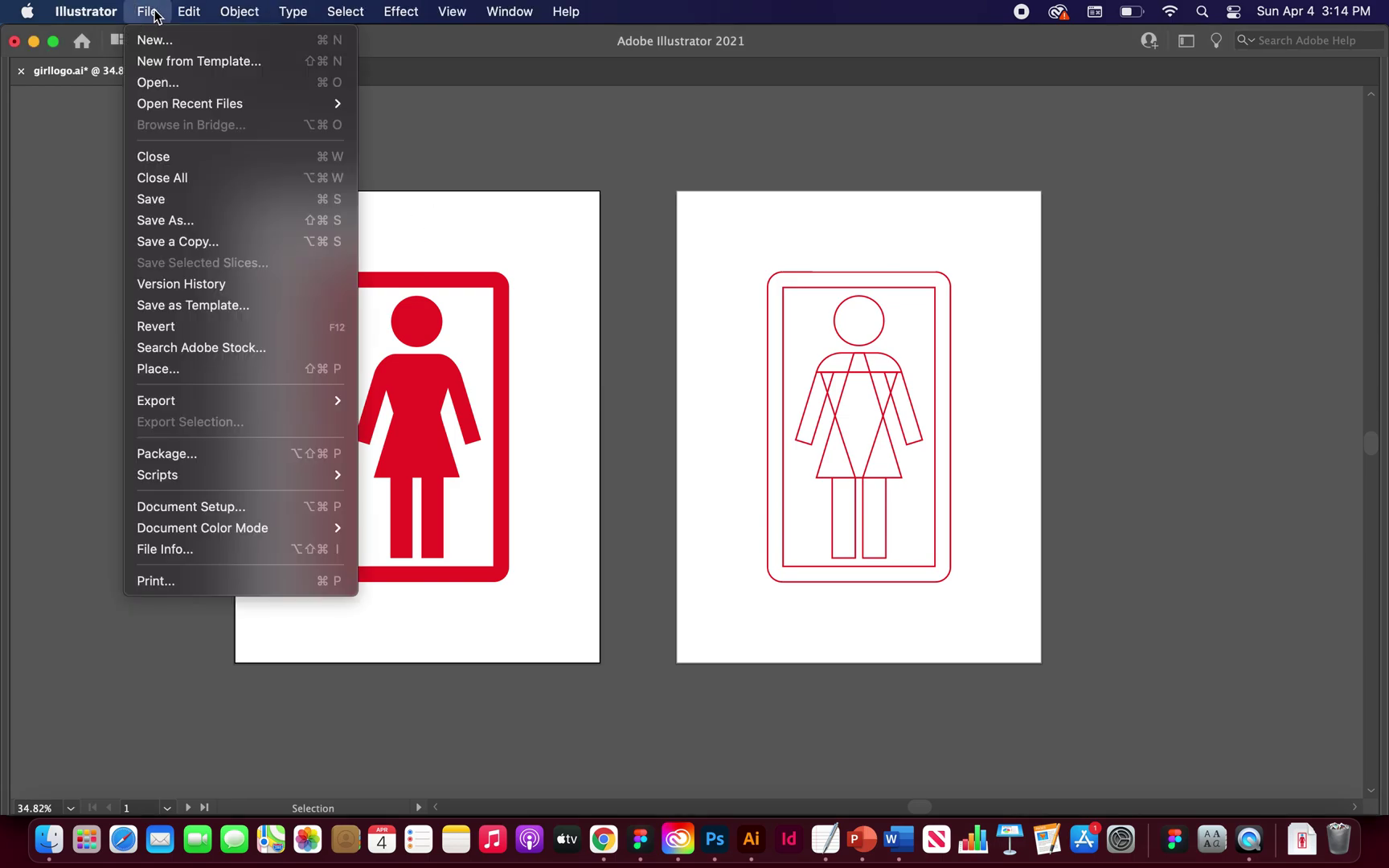
click(159, 40)
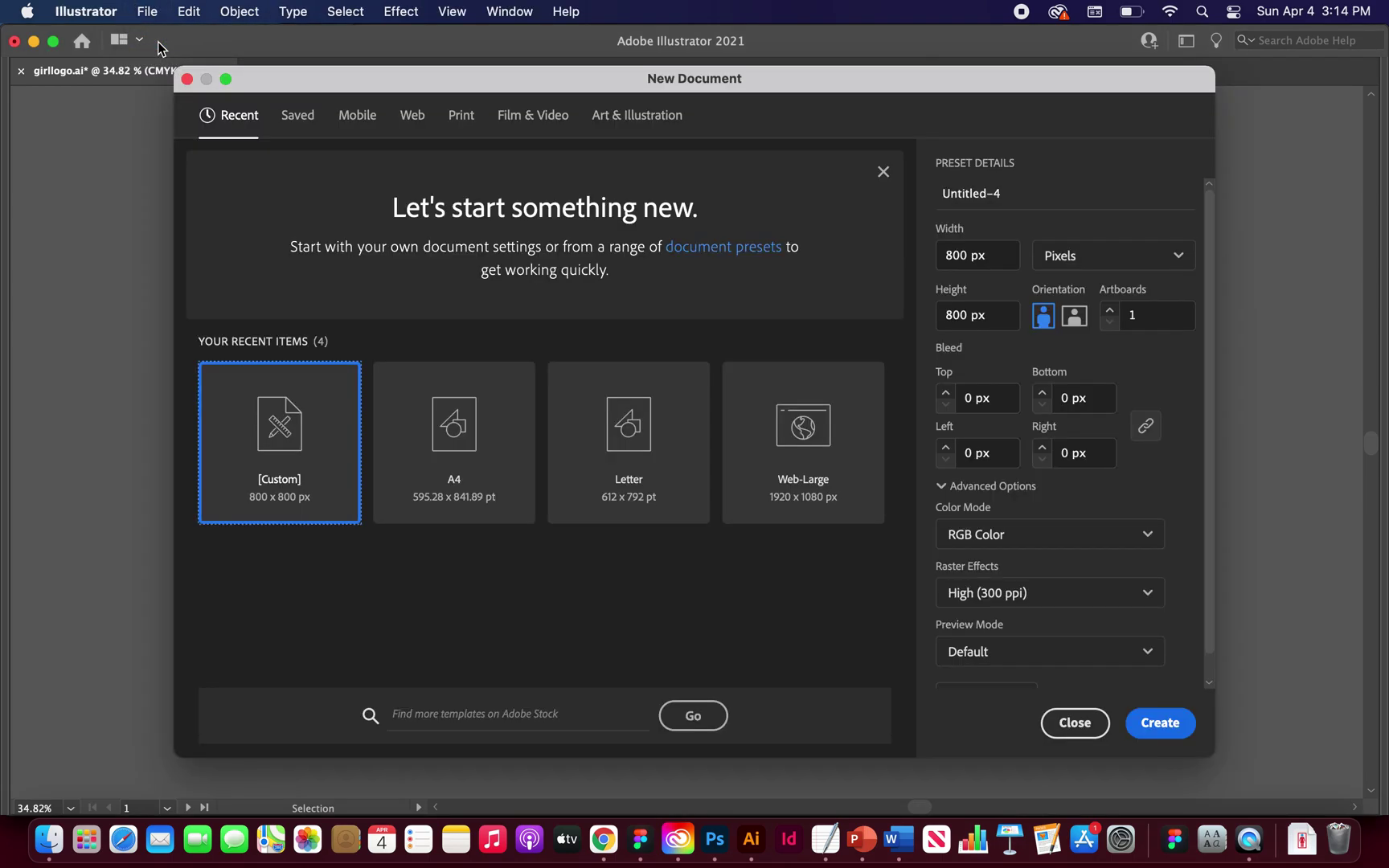
click(1012, 193)
text(Girl Logo)
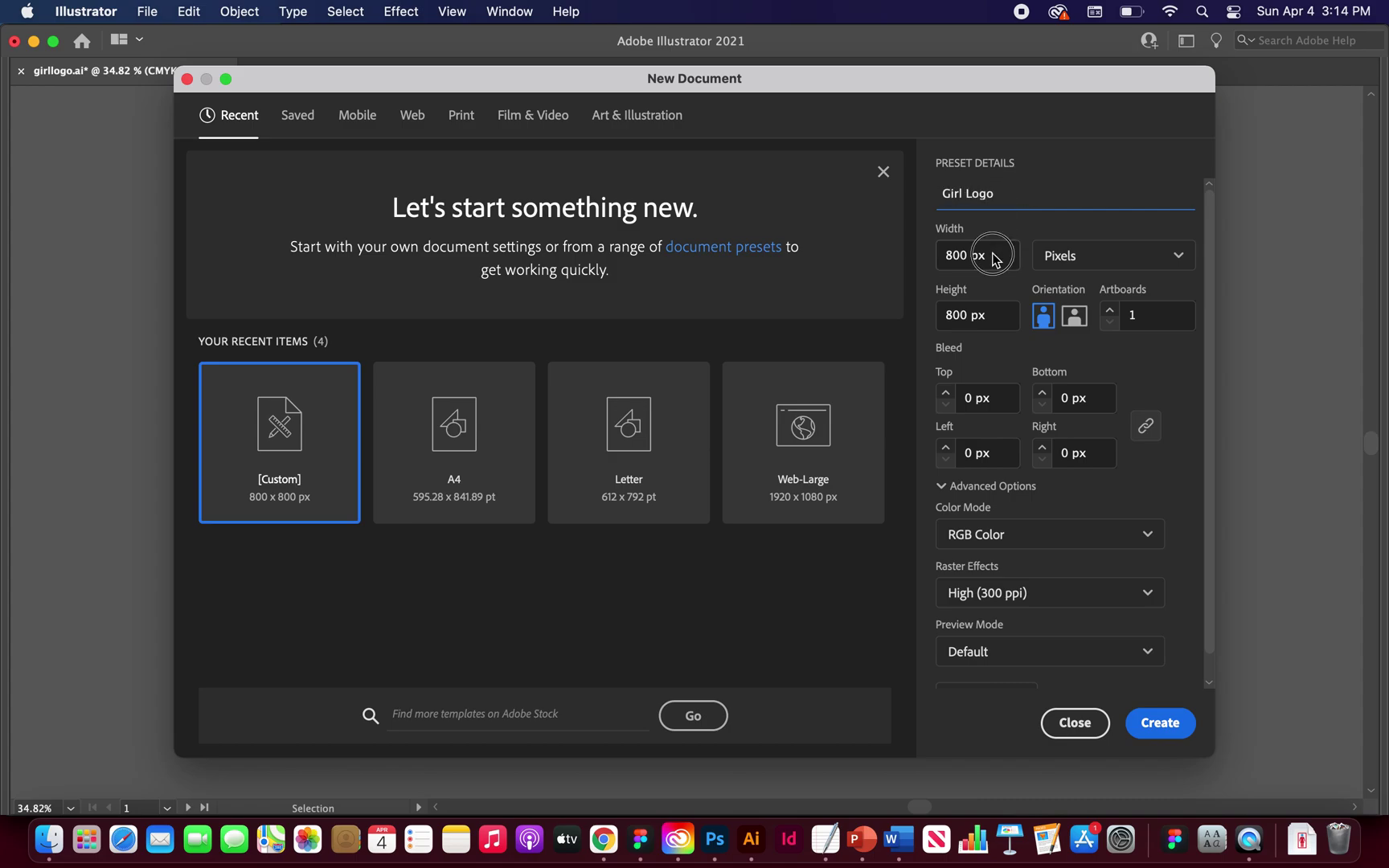
click(995, 256)
click(995, 319)
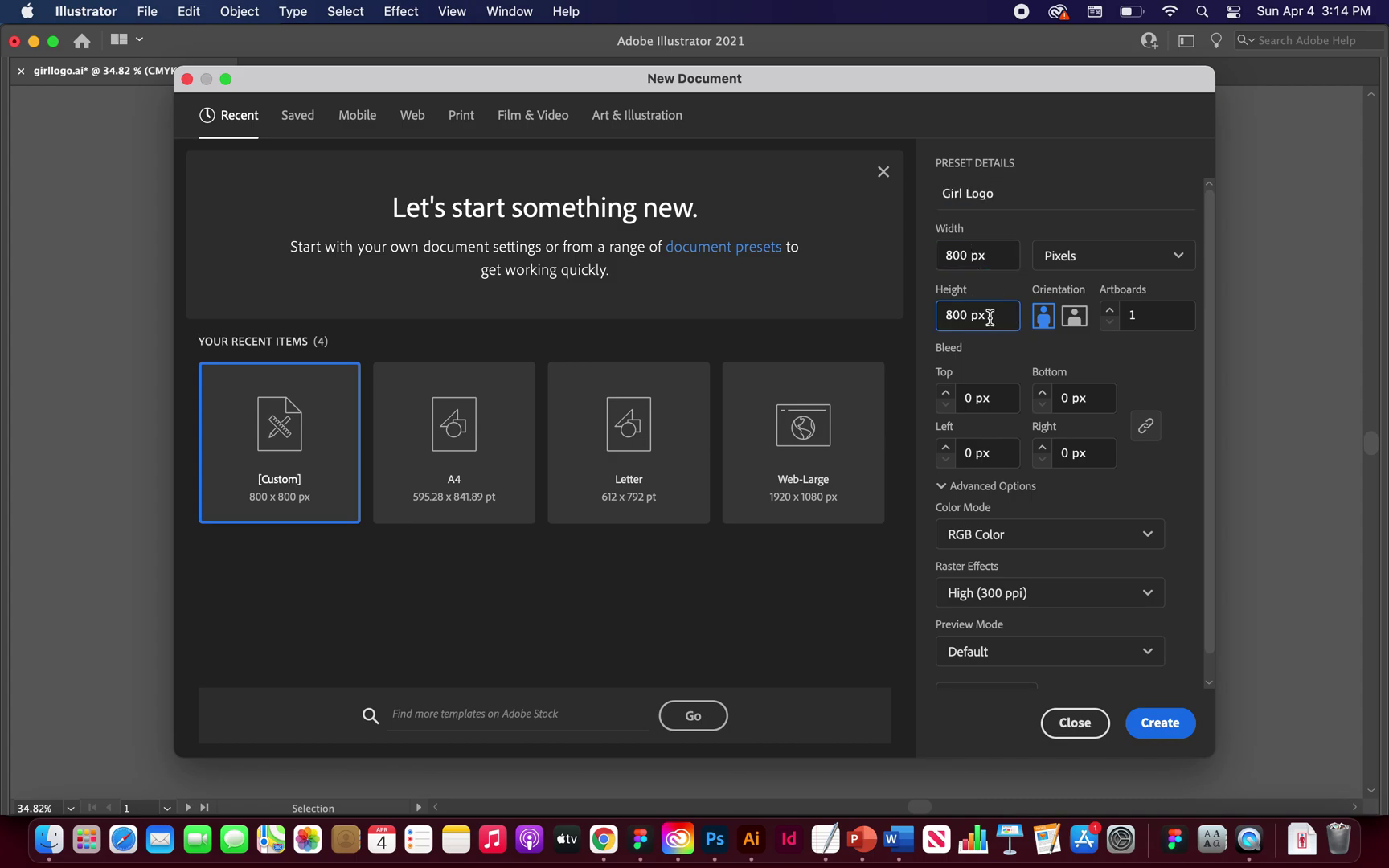
click(1101, 257)
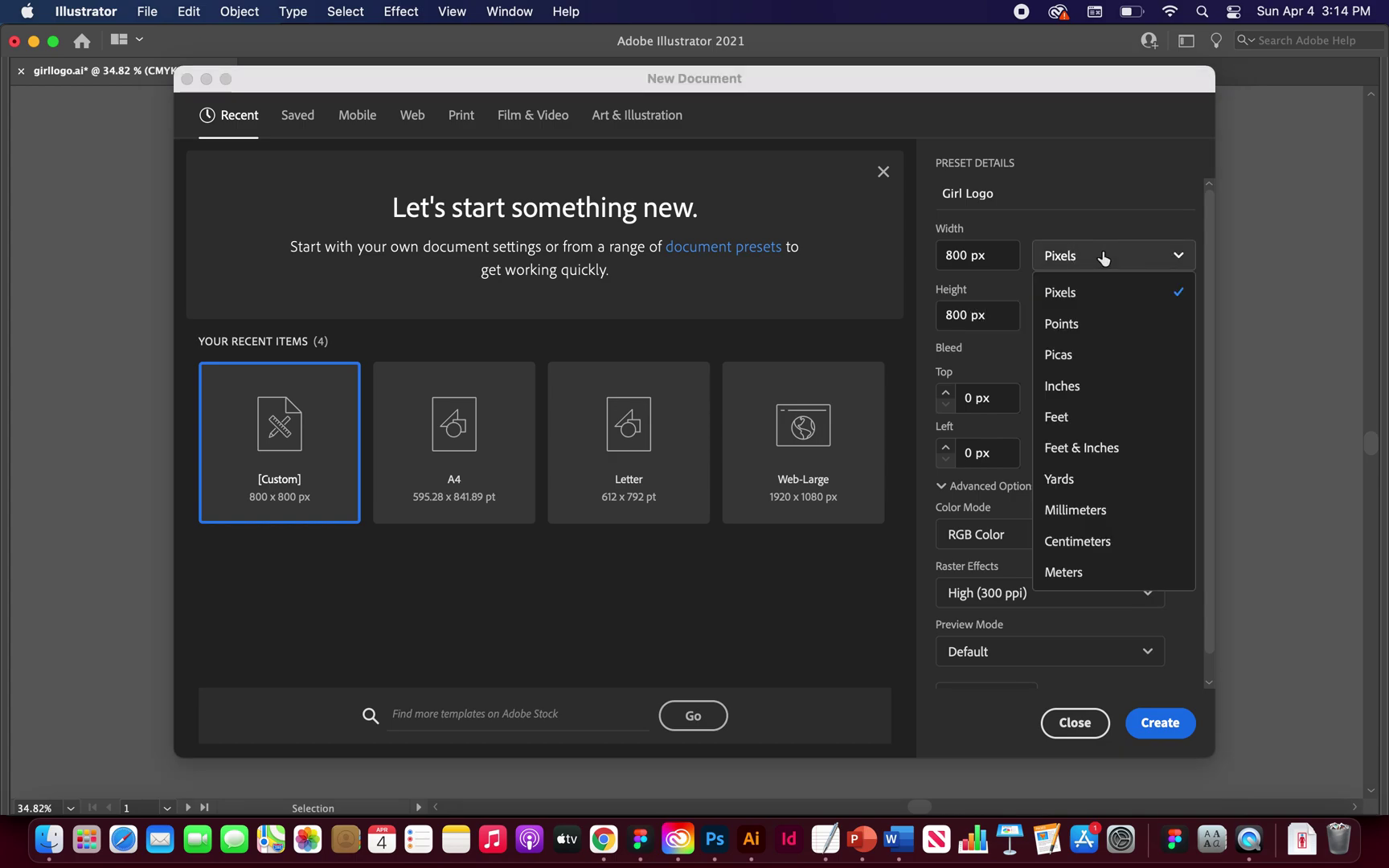
click(1085, 295)
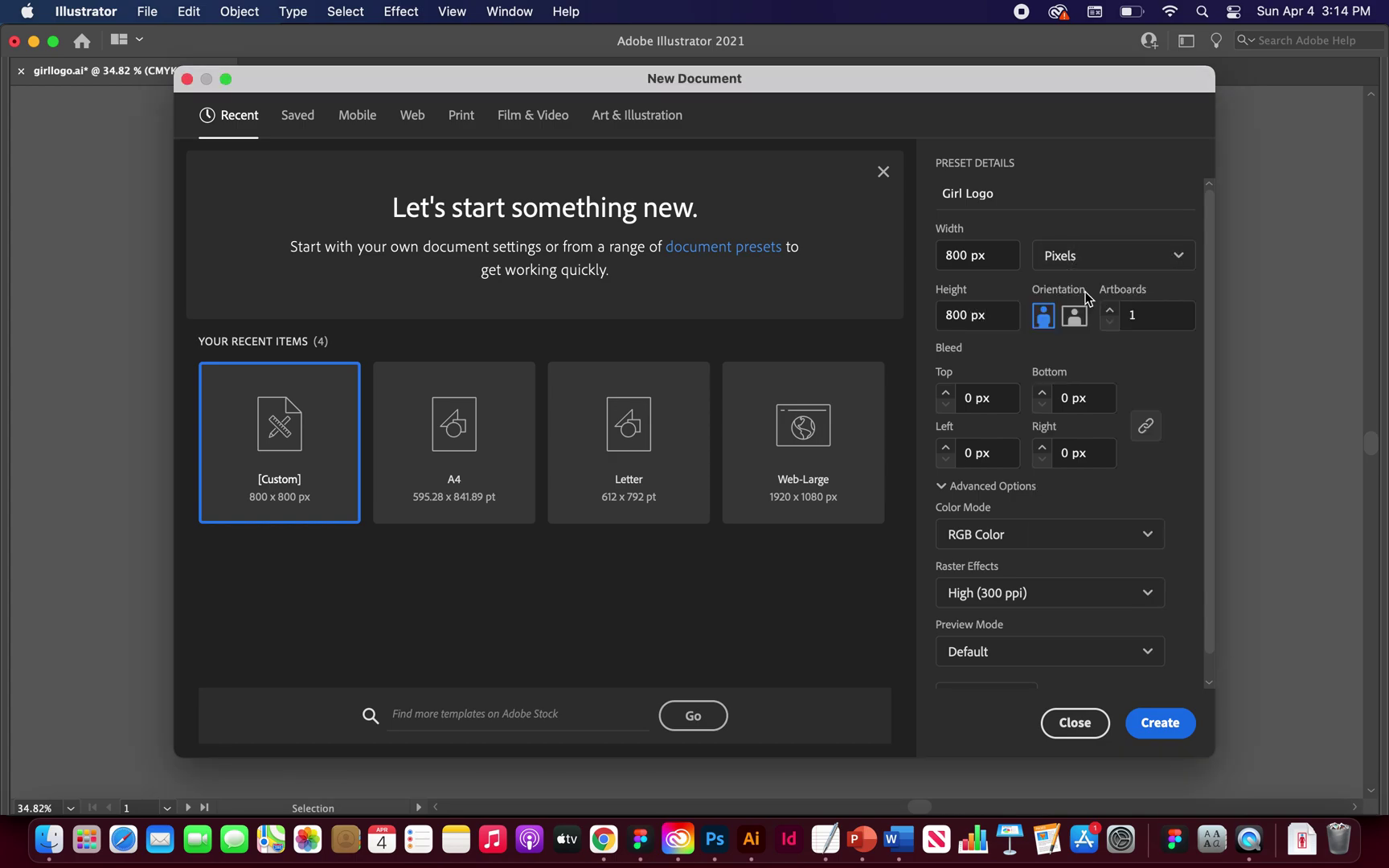
click(982, 536)
click(986, 571)
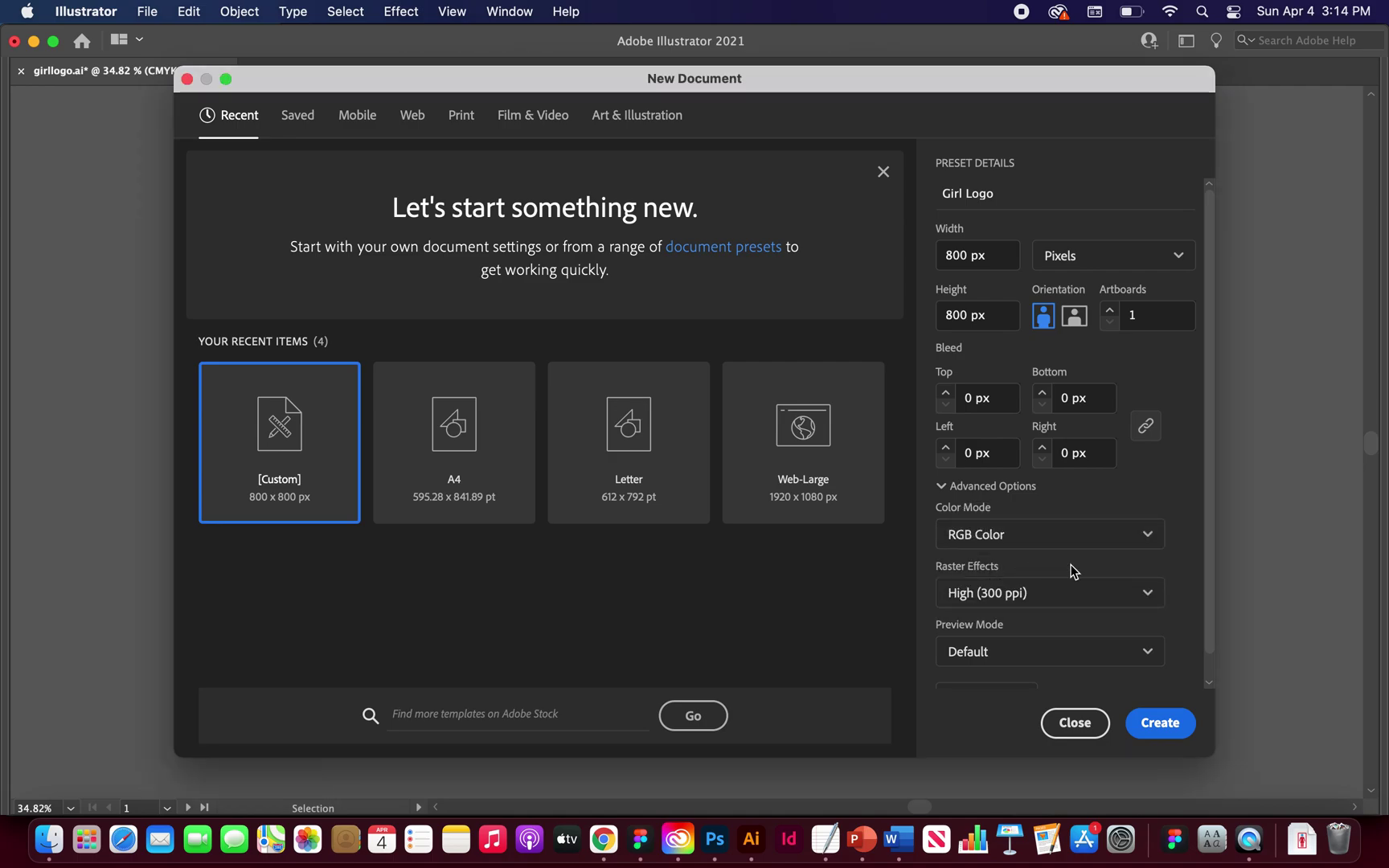
click(1158, 726)
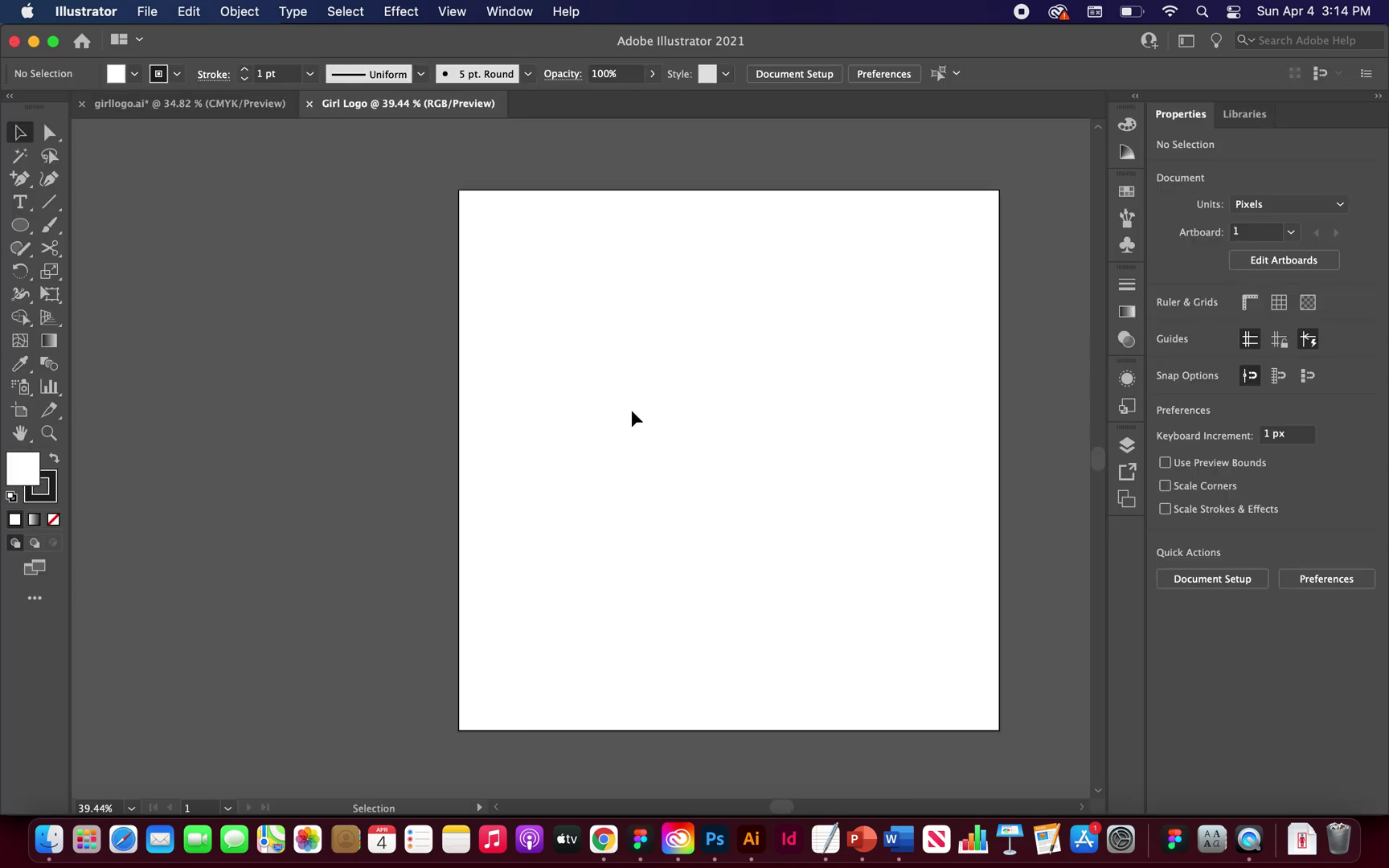
Reset the Essentials Classic workspace to its default layout.
scroll(632, 417, right, 5)
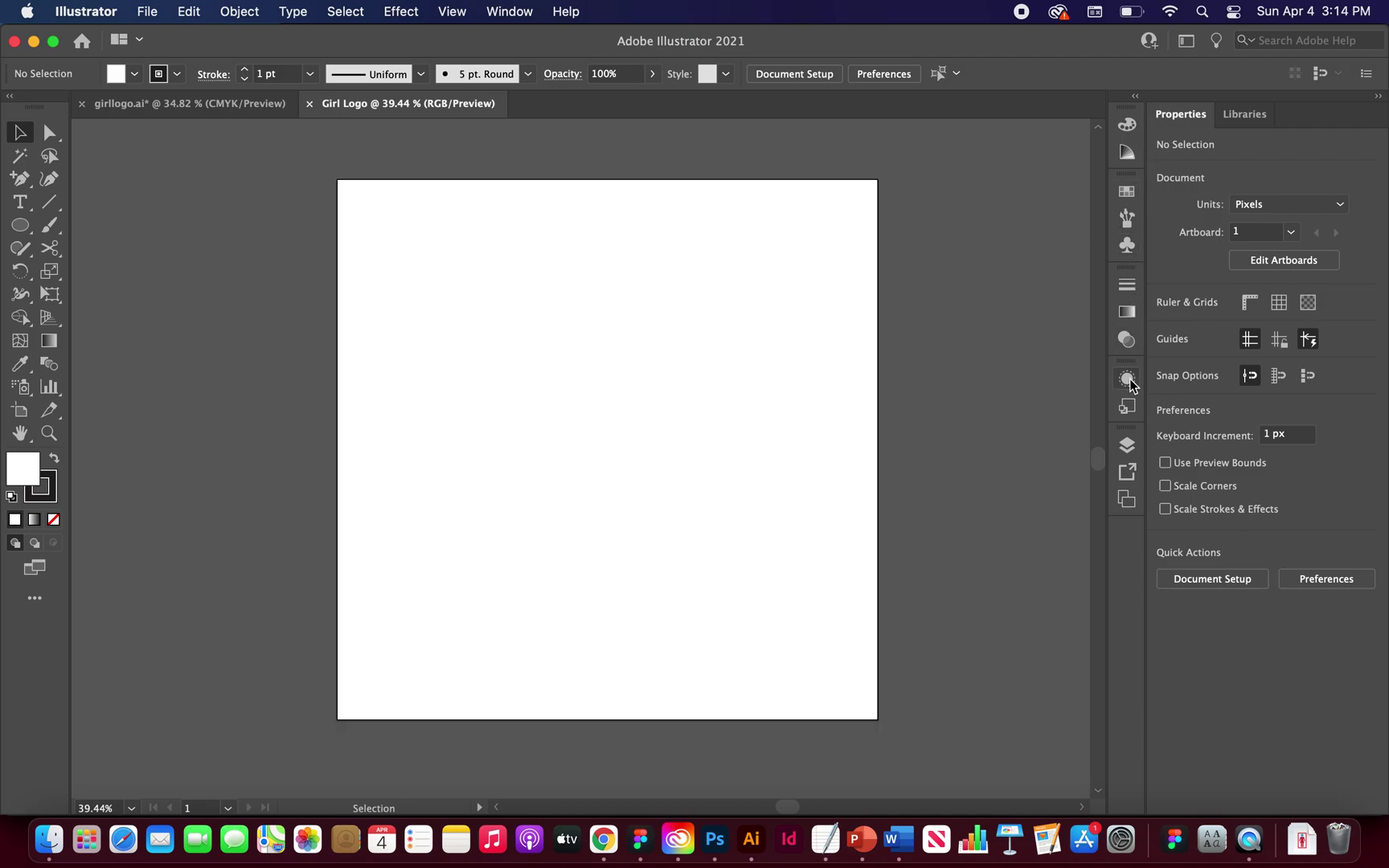
click(510, 11)
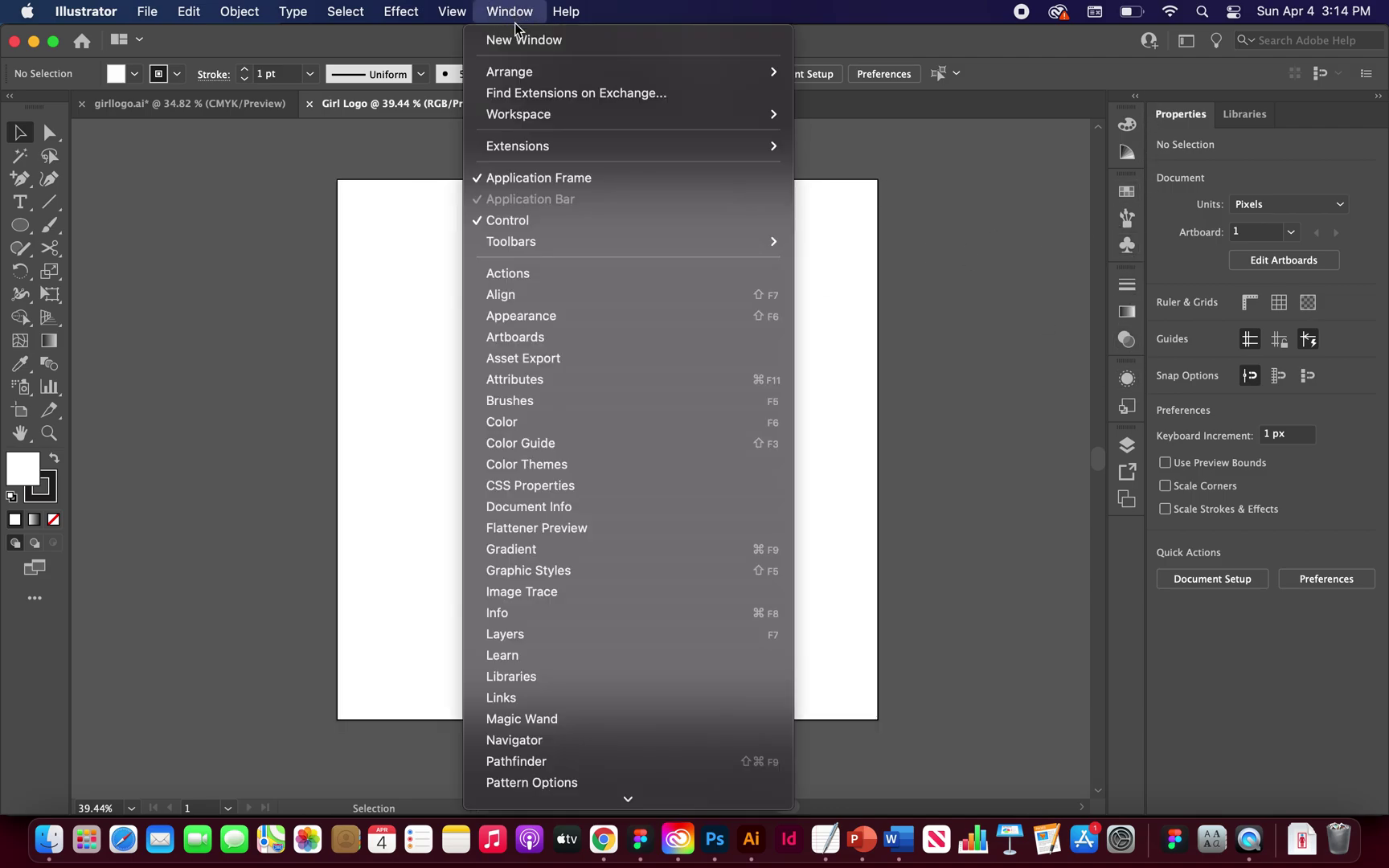
mouse_move(529, 115)
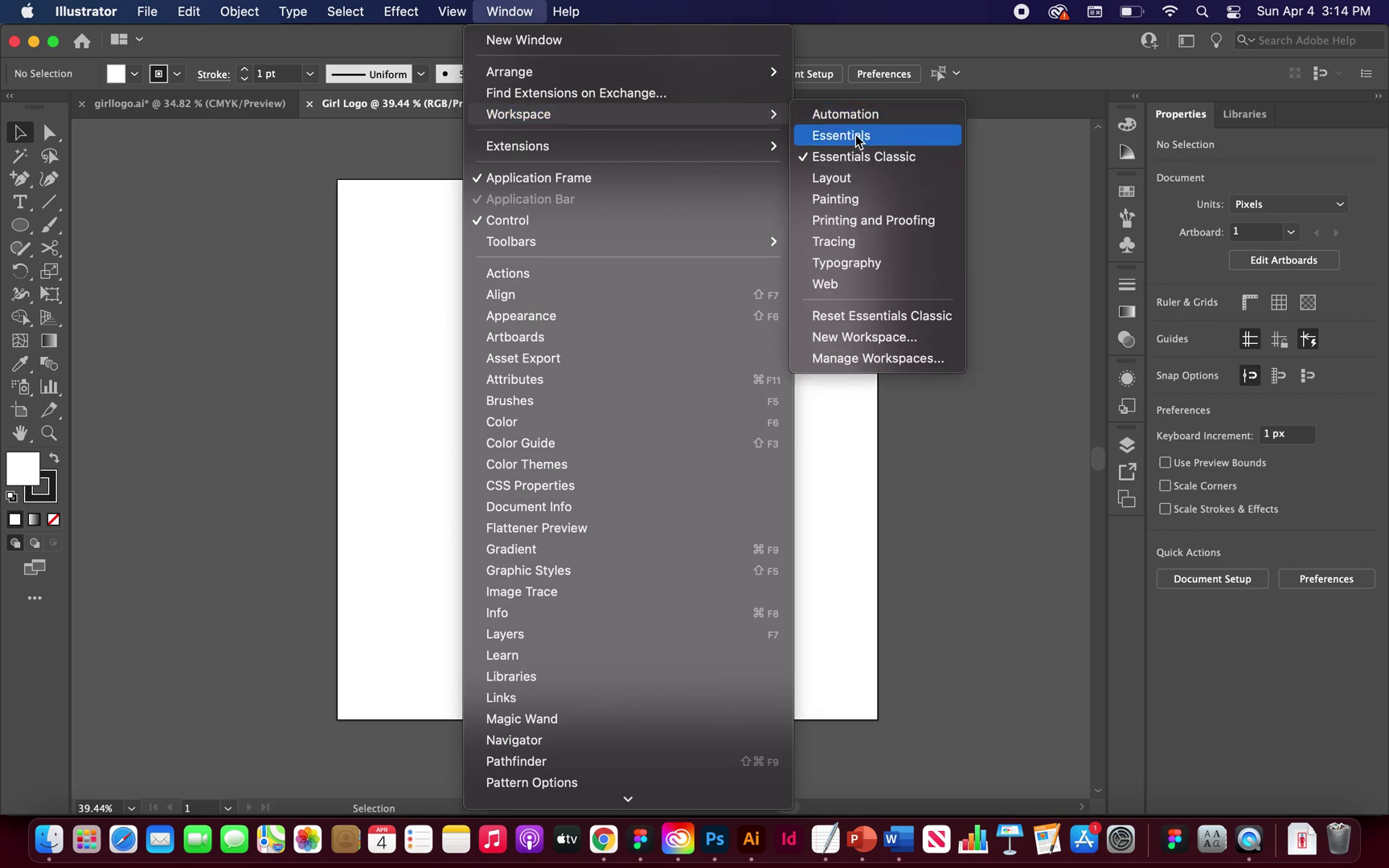
click(868, 316)
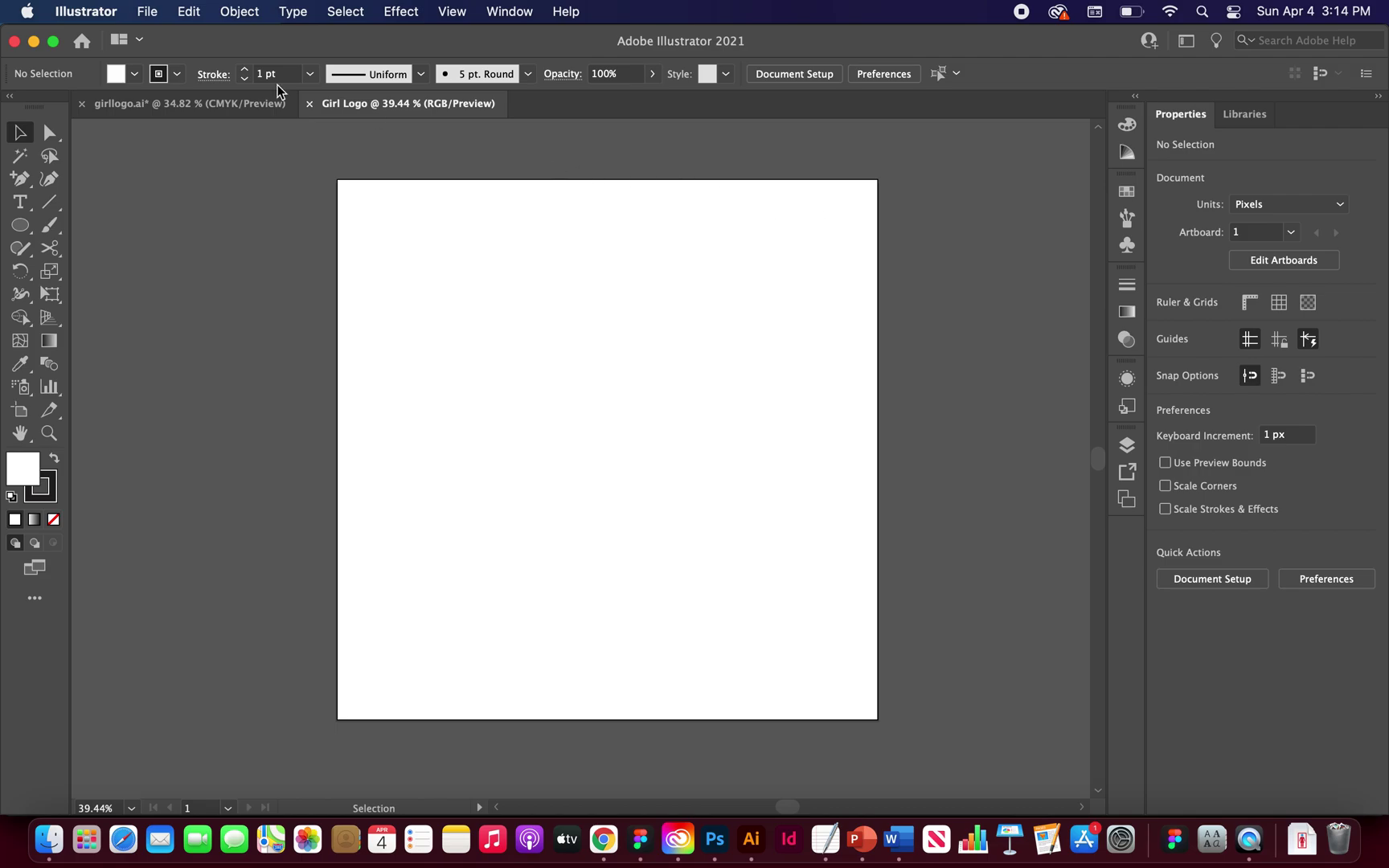
Copy the solid red logo from the girllogo.ai document and paste it in place in the Girl Logo document.
click(211, 106)
drag(607, 289, 347, 676)
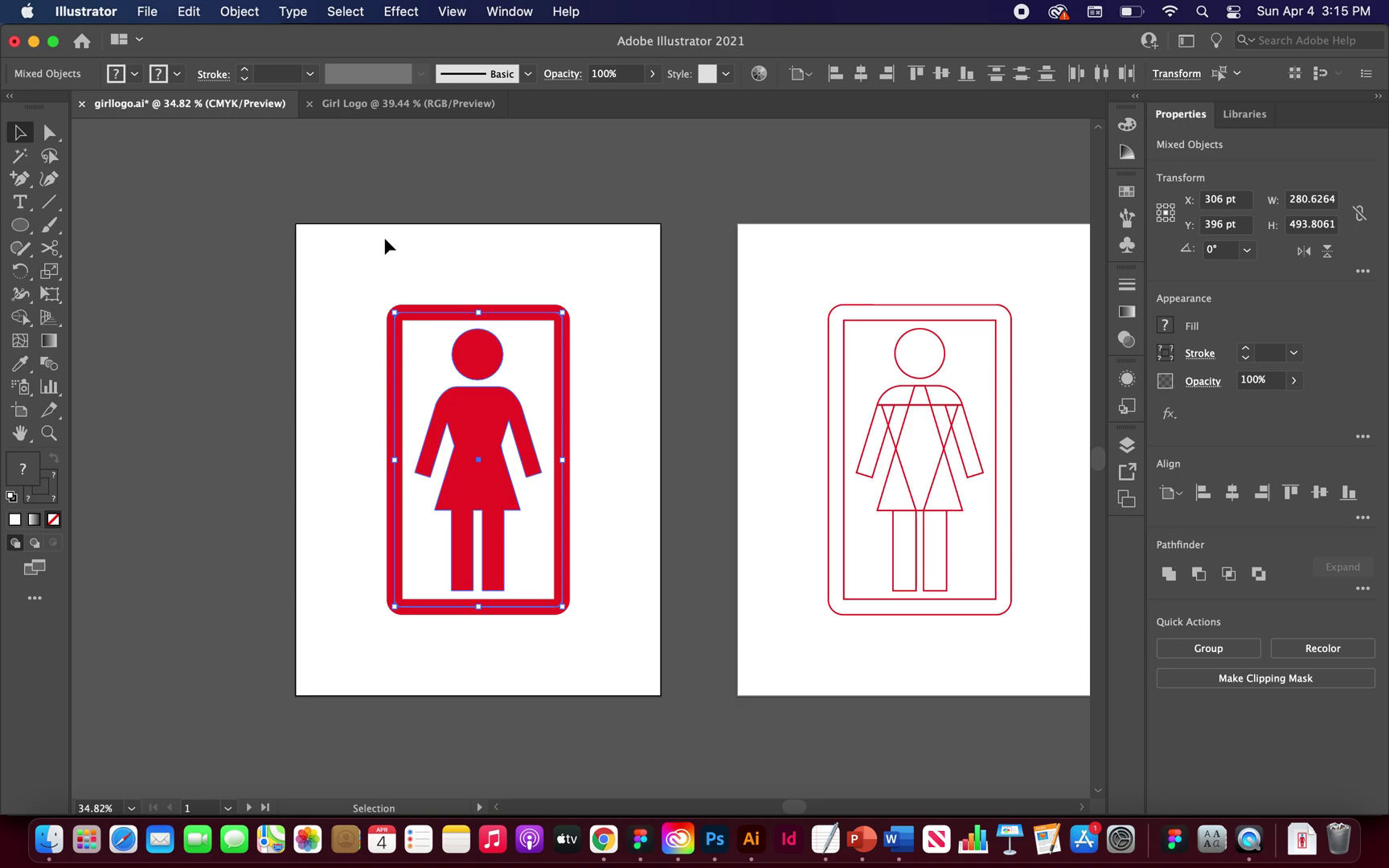
click(406, 104)
key(super+v)
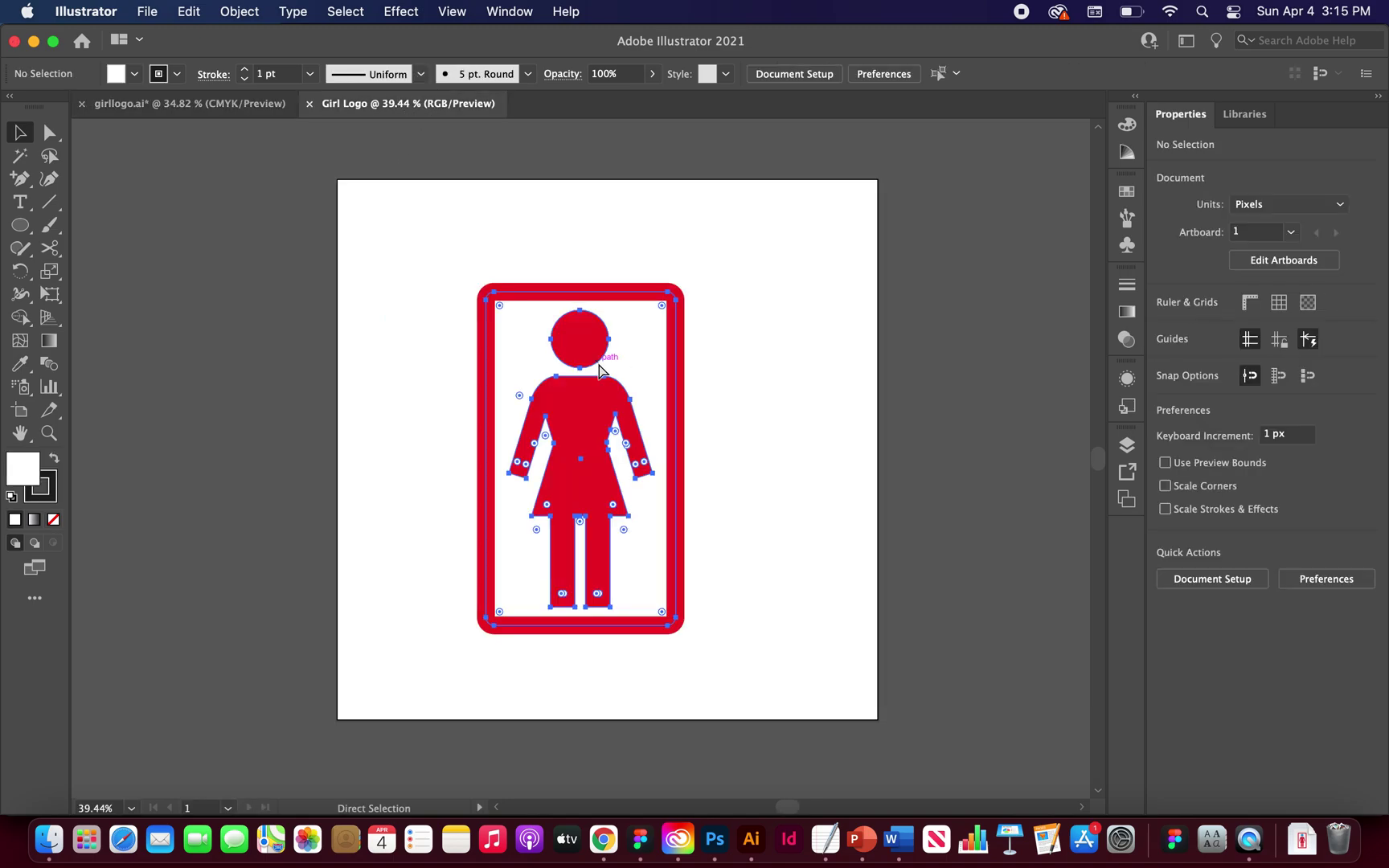
key(super+z)
key(super+shift+v)
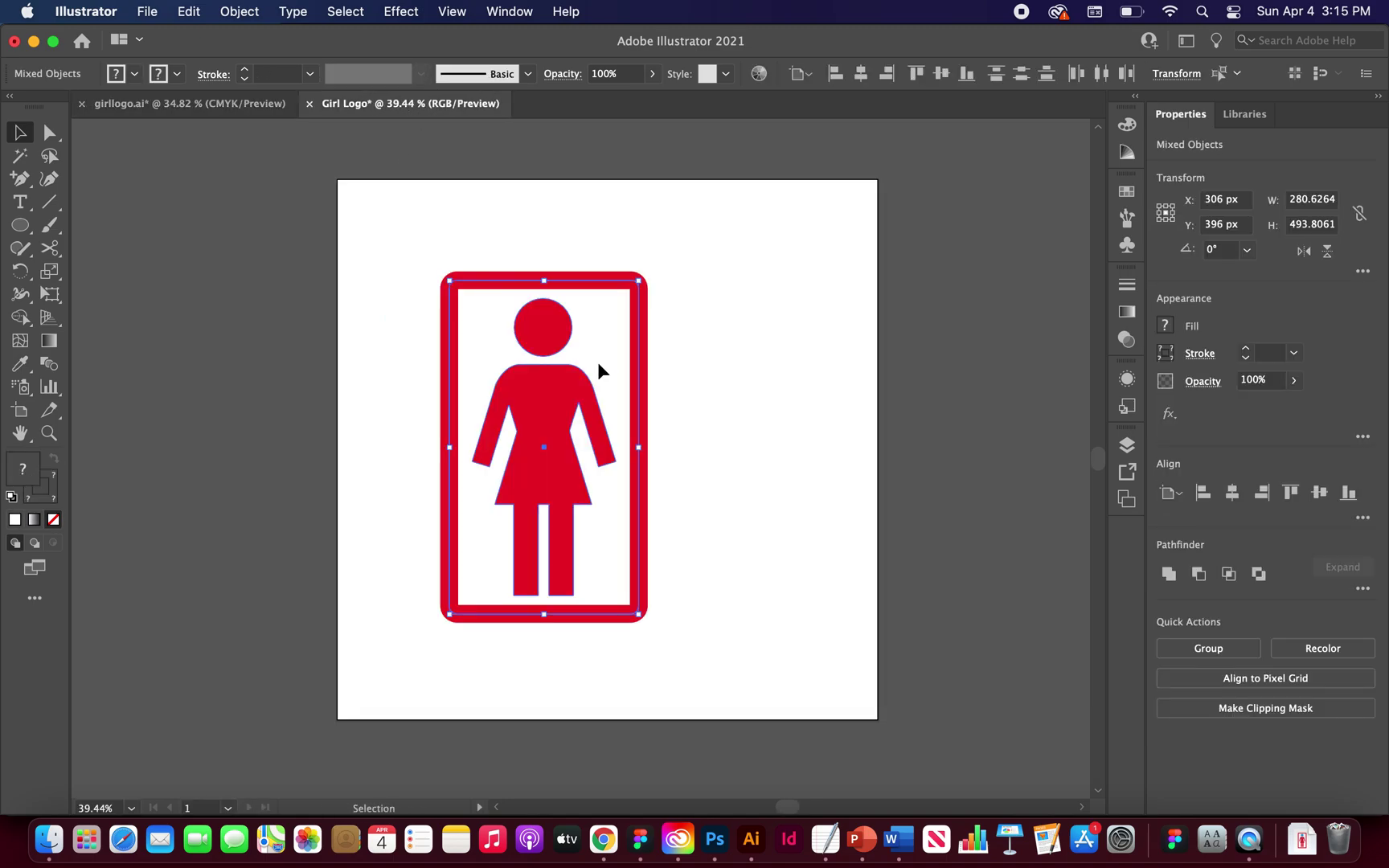
Centre the pasted logo horizontally and vertically on the artboard, then deselect it.
click(860, 73)
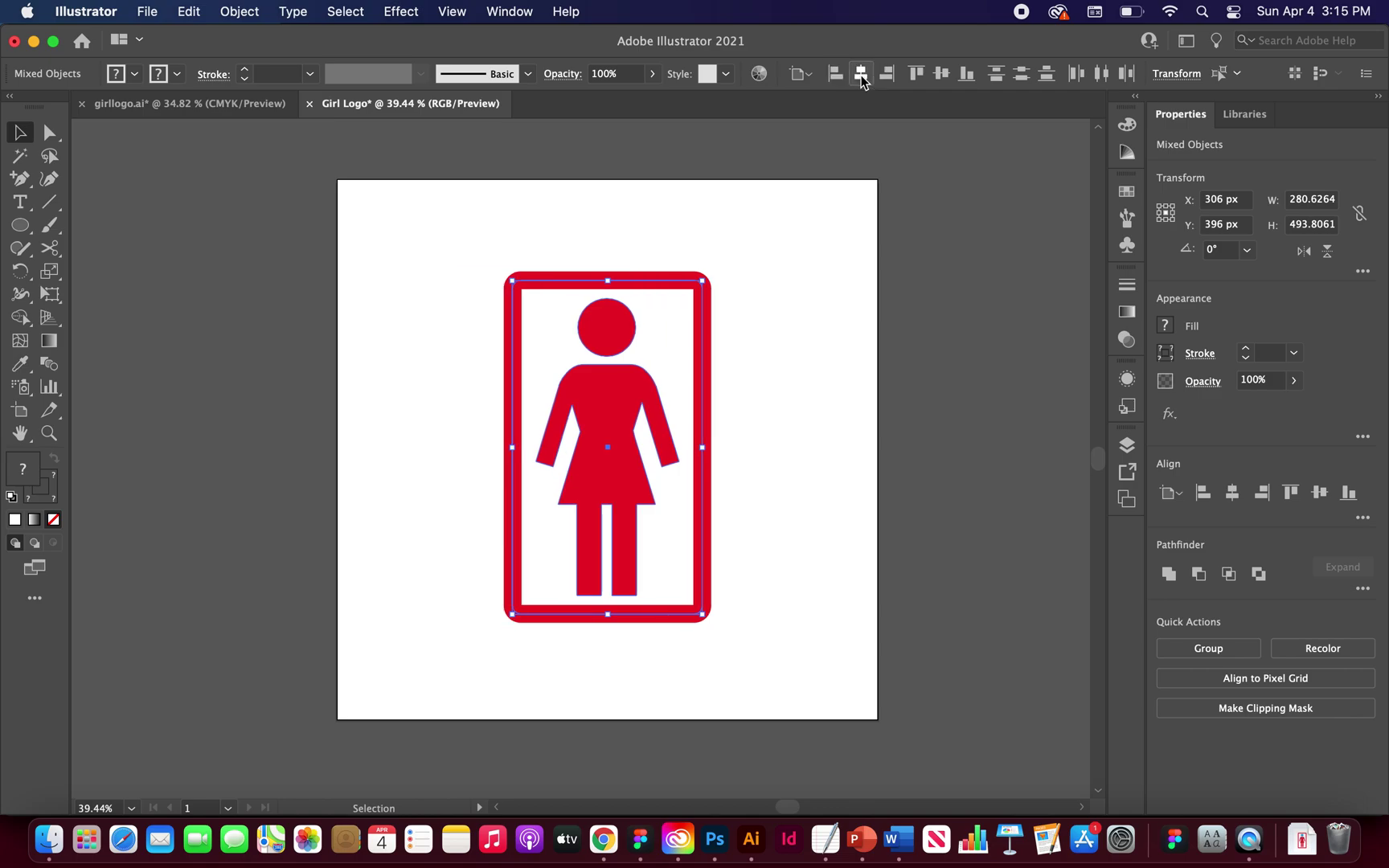
click(940, 73)
click(785, 313)
key(Tab)
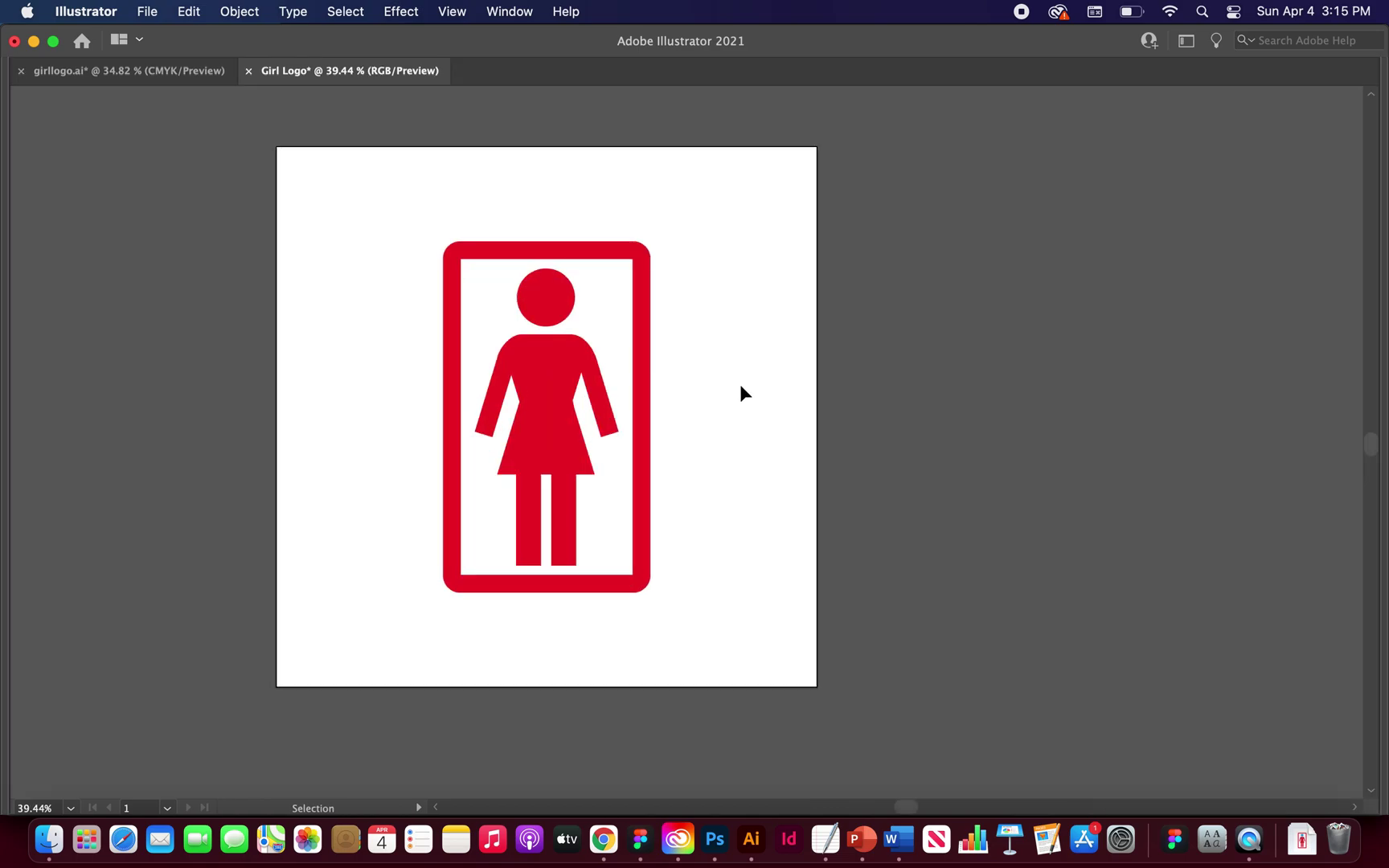
scroll(739, 384, up, 3)
scroll(739, 384, down, 2)
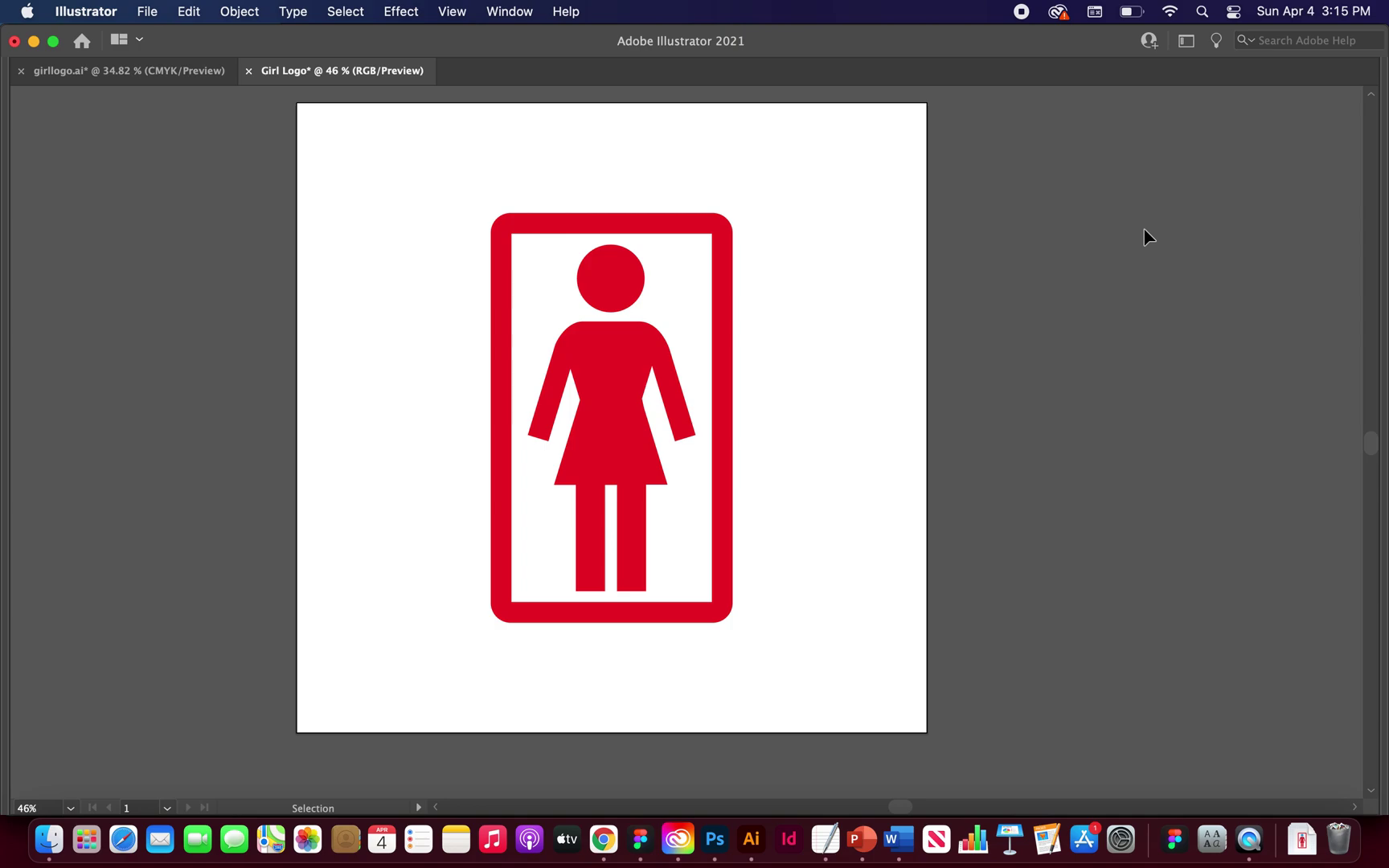
key(Tab)
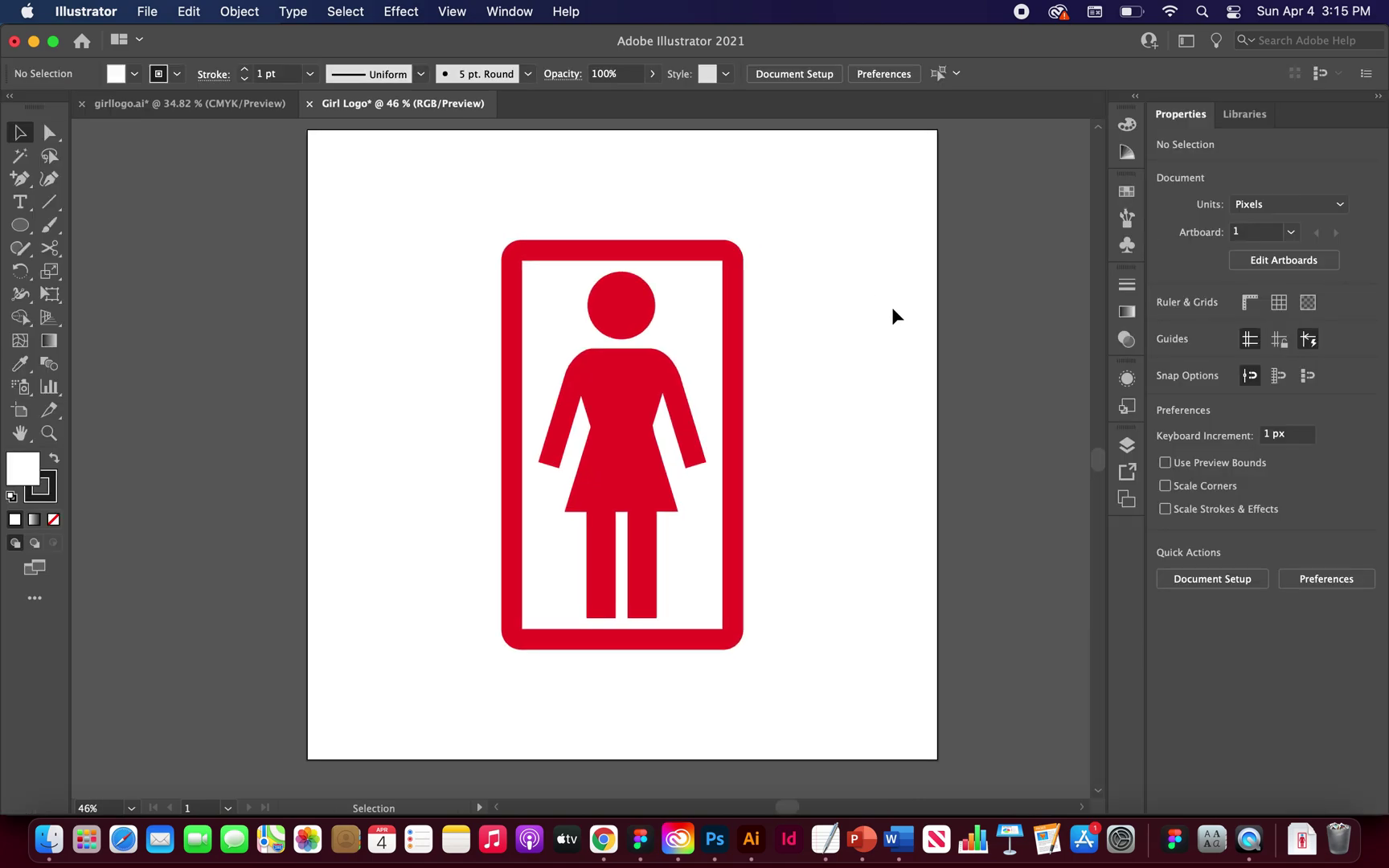
Move the whole logo off the artboard onto the canvas to its left.
scroll(829, 289, down, 2)
drag(817, 231, 506, 611)
drag(683, 367, 230, 365)
click(437, 329)
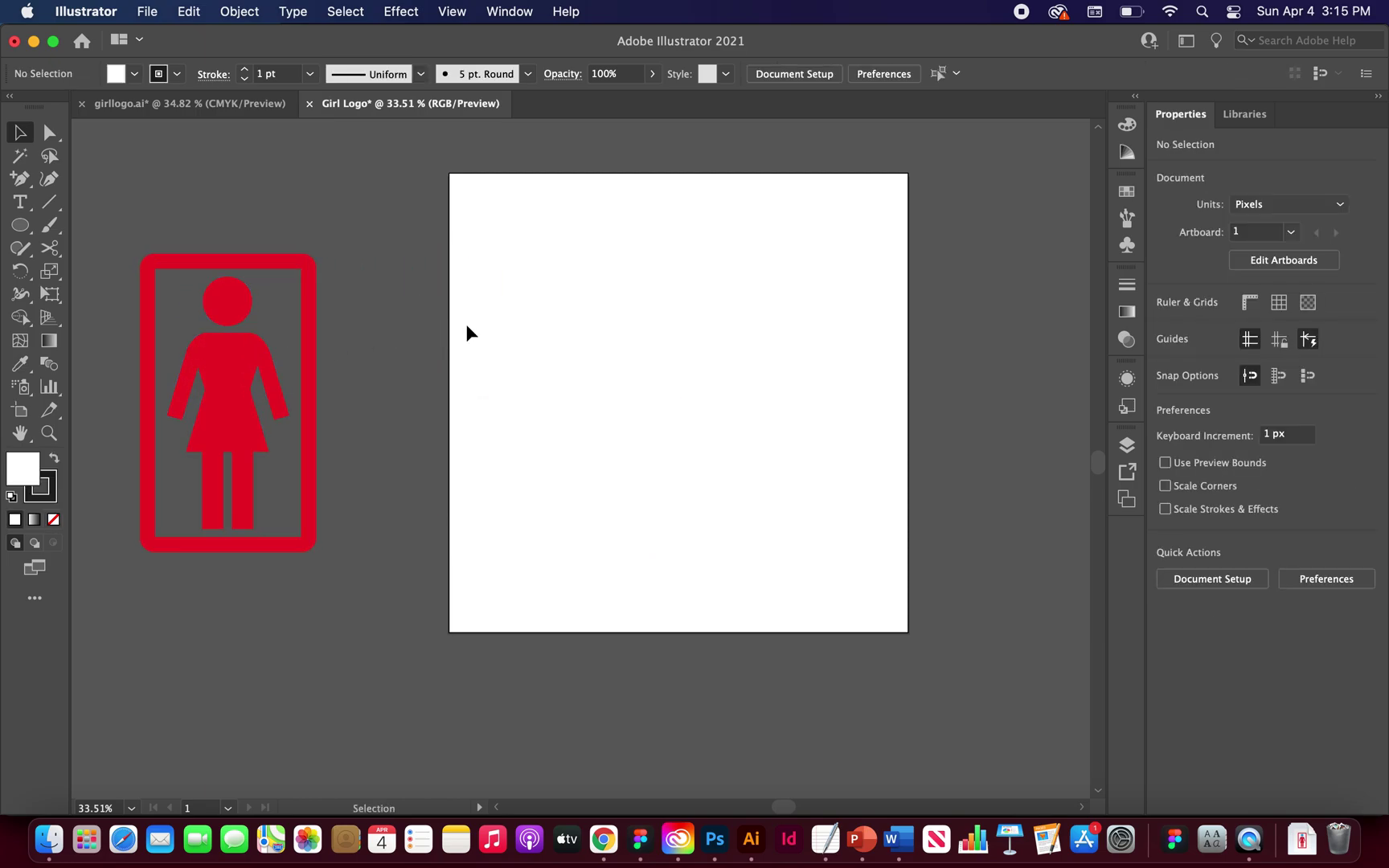
Change the fill of the girl figure group from the frame's colour to white.
scroll(466, 332, left, 3)
scroll(248, 280, up, 3)
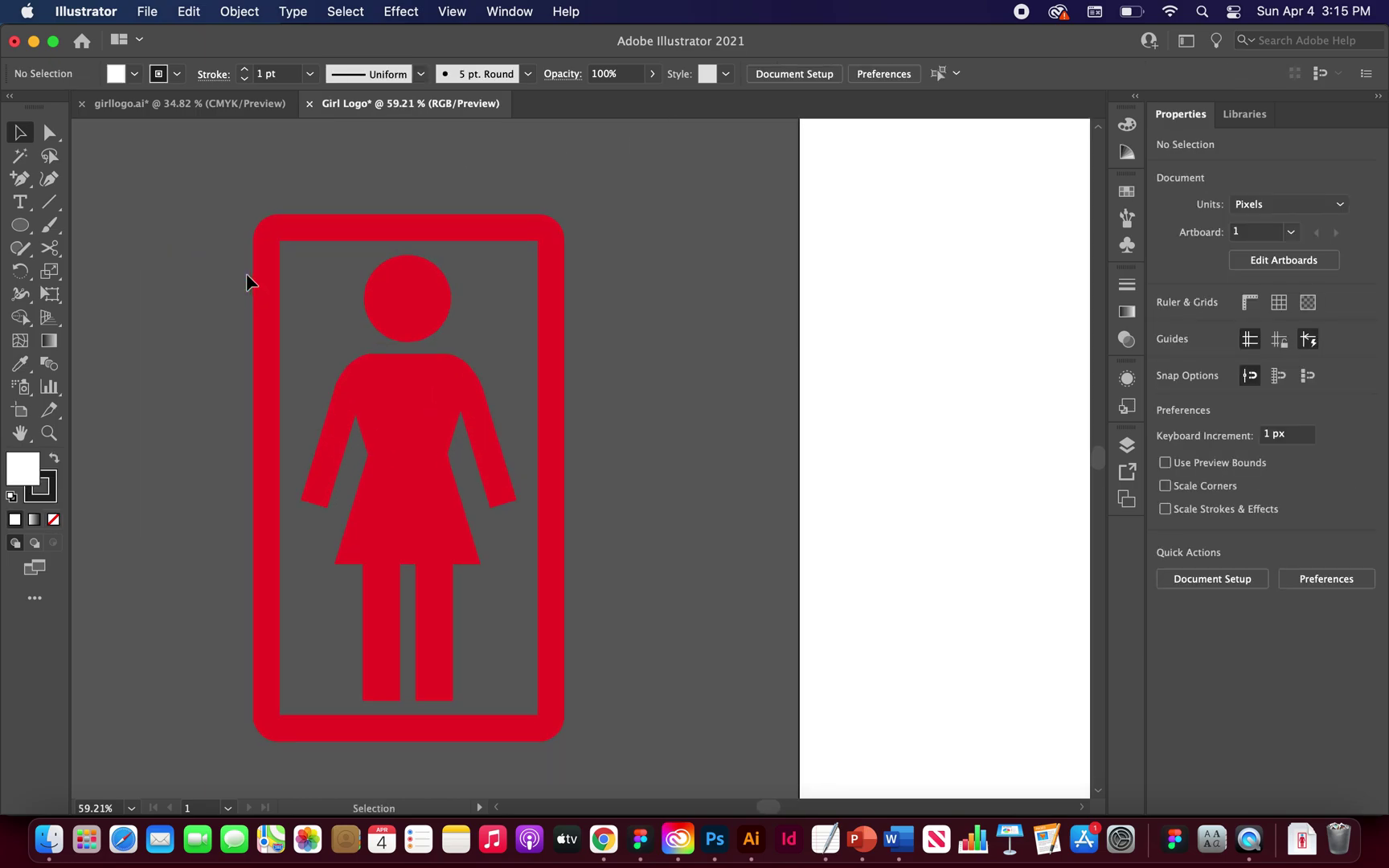
drag(593, 212, 528, 450)
click(527, 456)
click(412, 362)
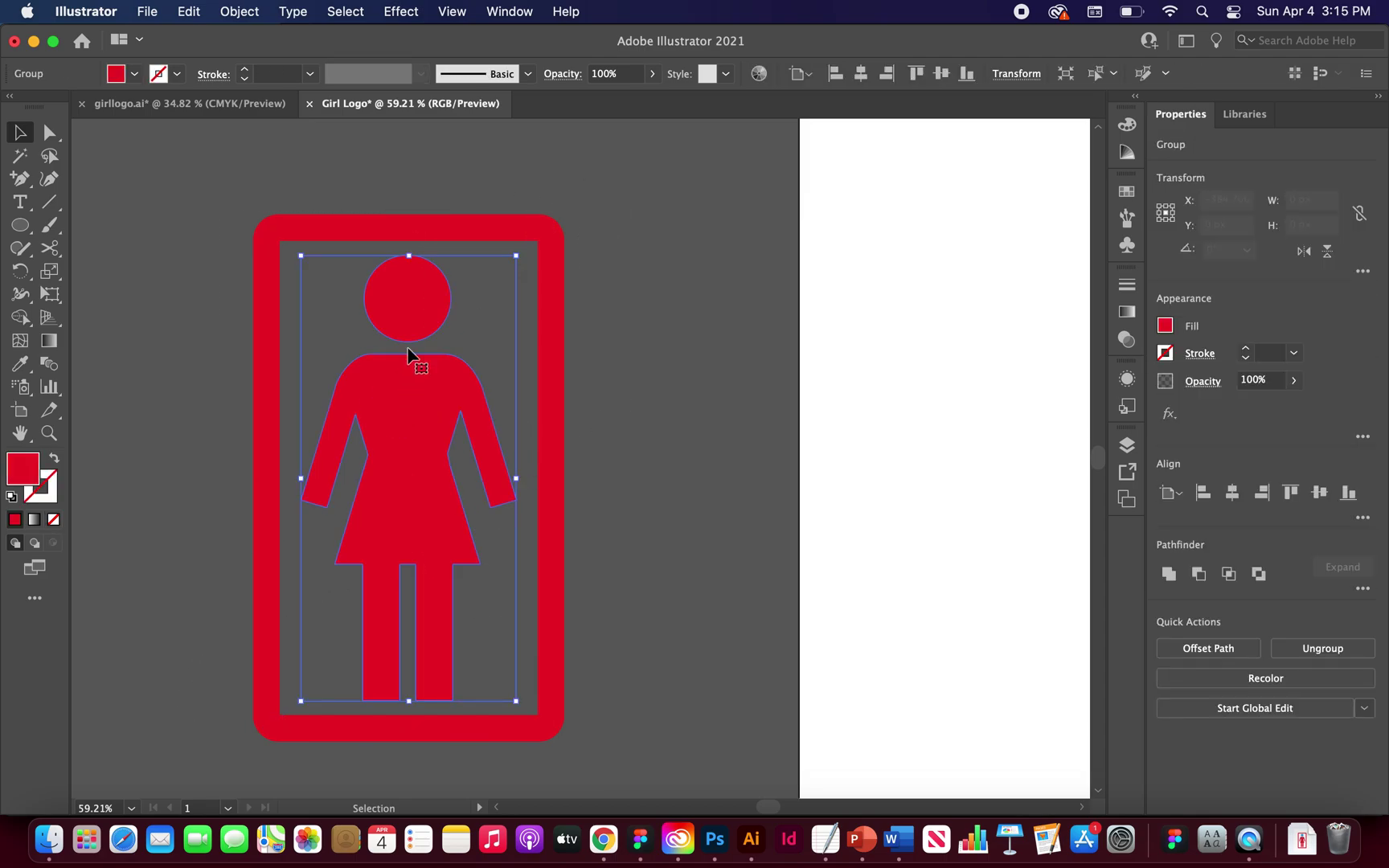
click(1127, 191)
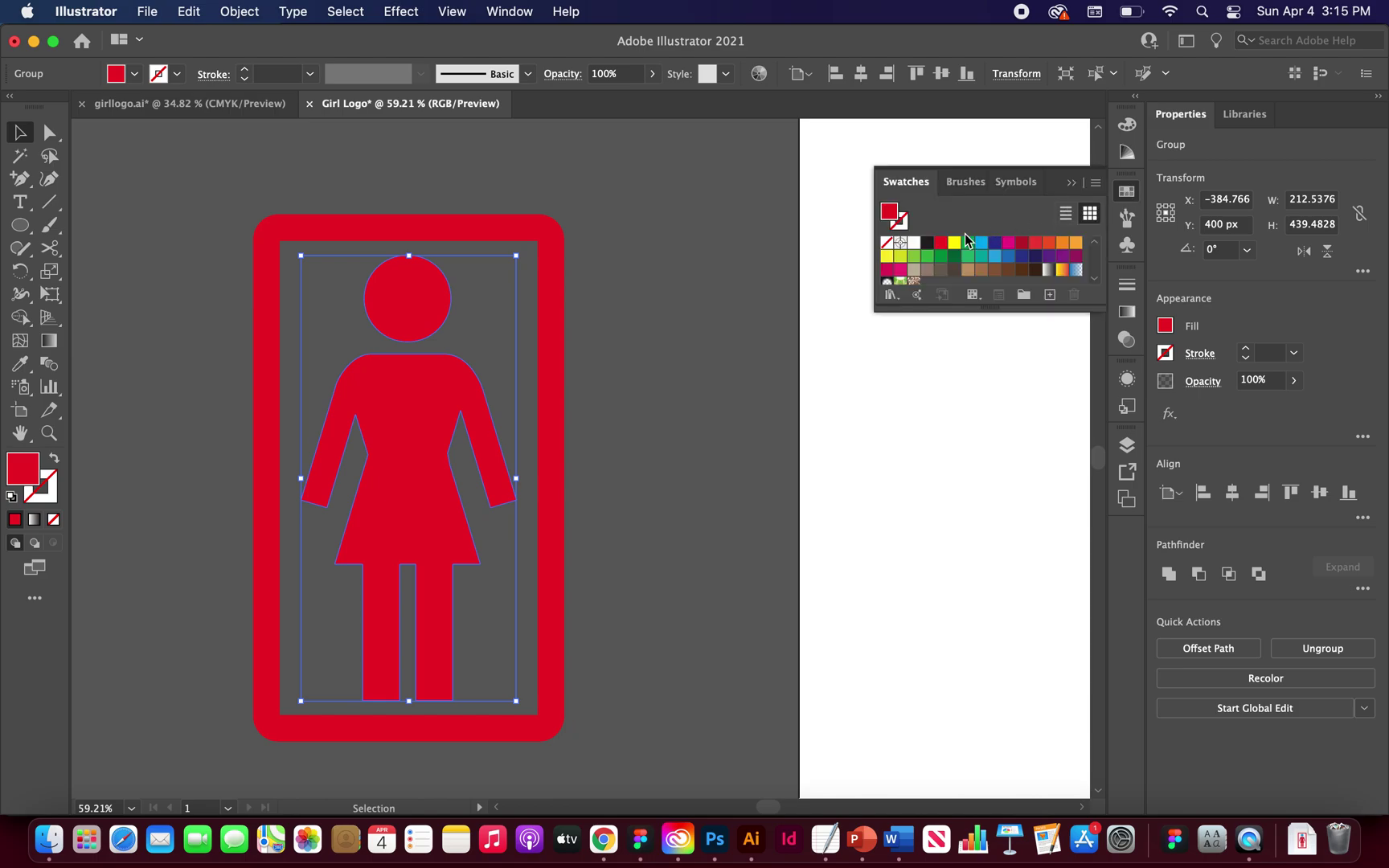
click(911, 245)
Recolour the stroke of the rounded frame around the figure to white and deselect it.
click(552, 248)
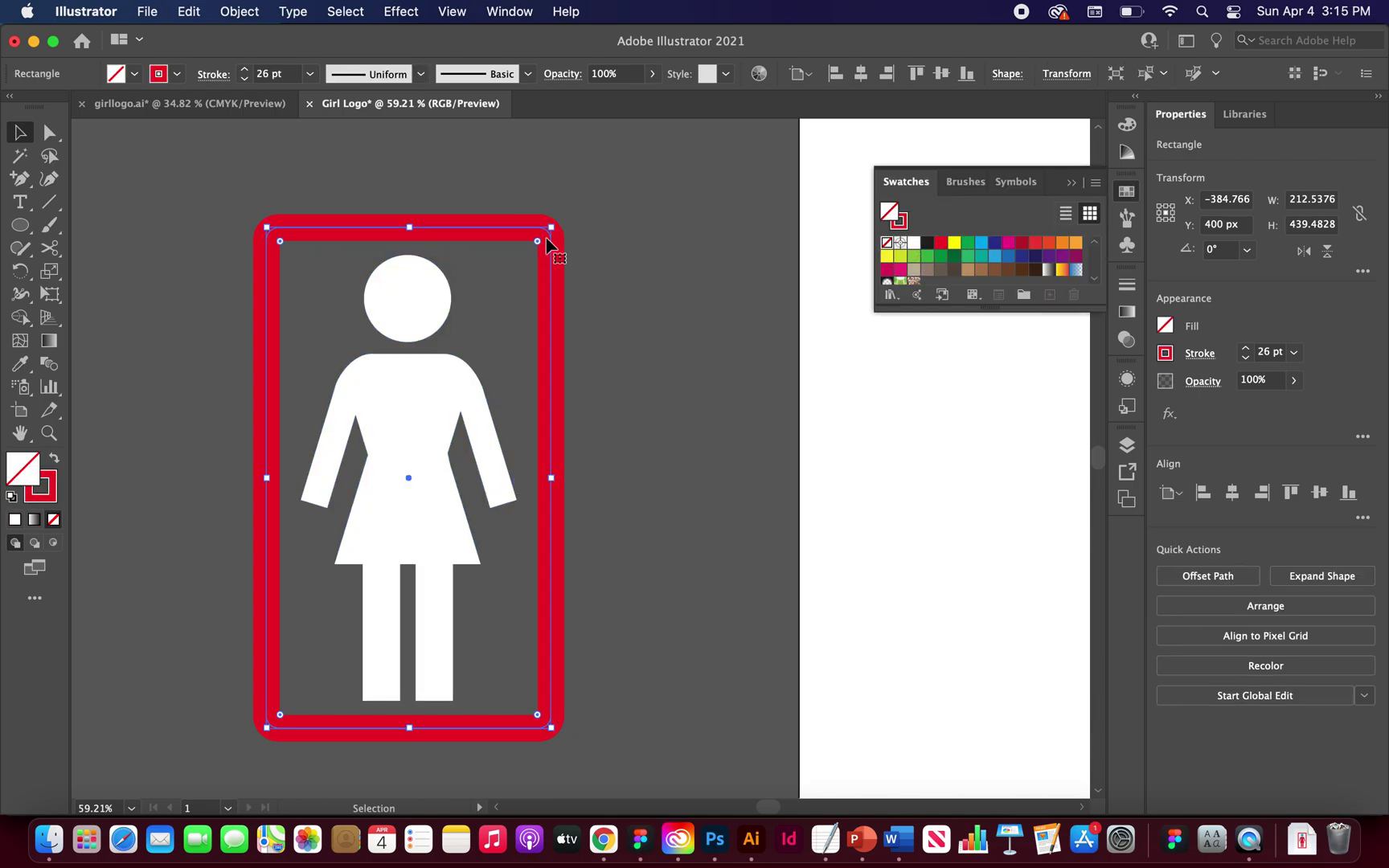
click(914, 243)
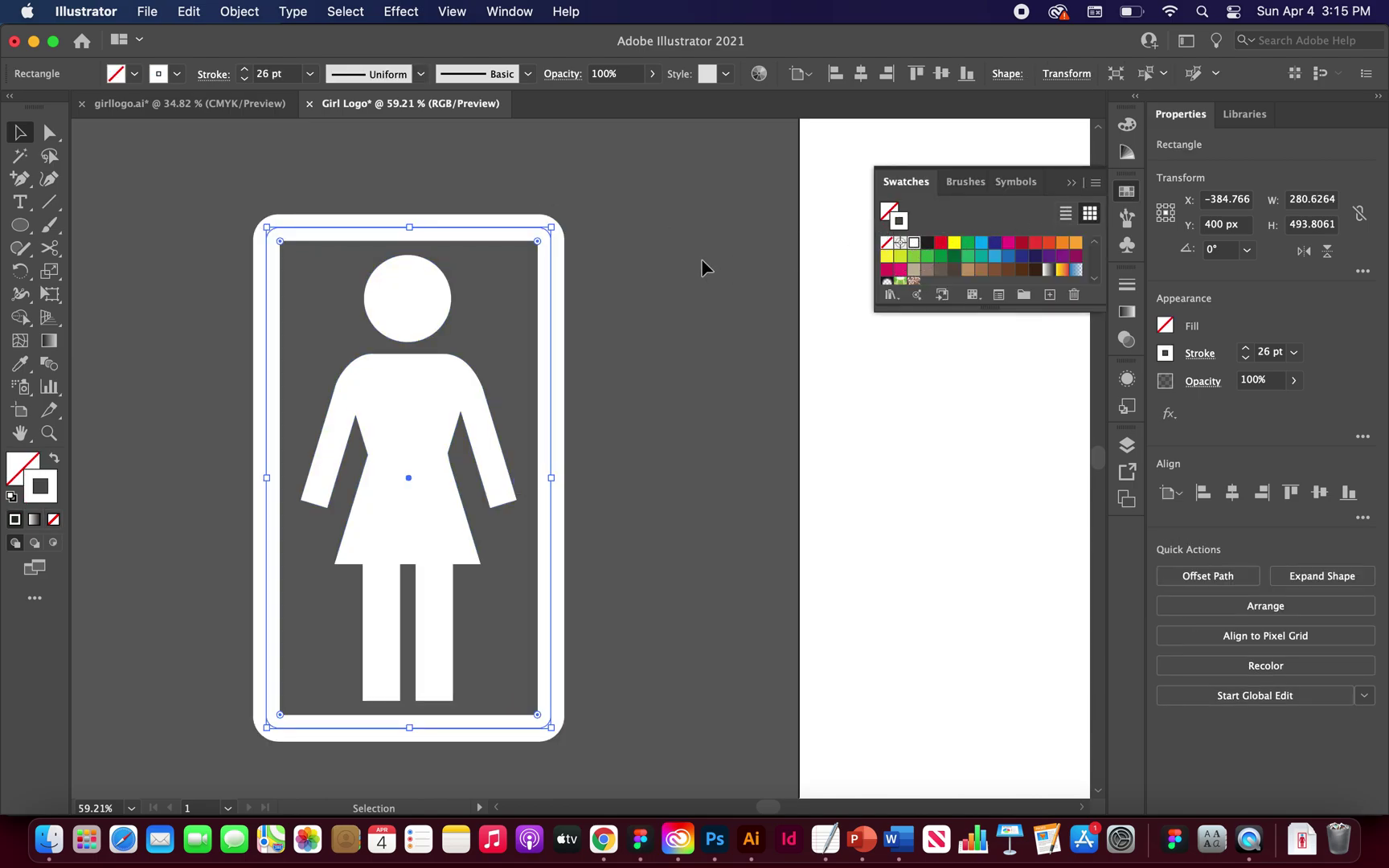
click(703, 266)
click(1126, 196)
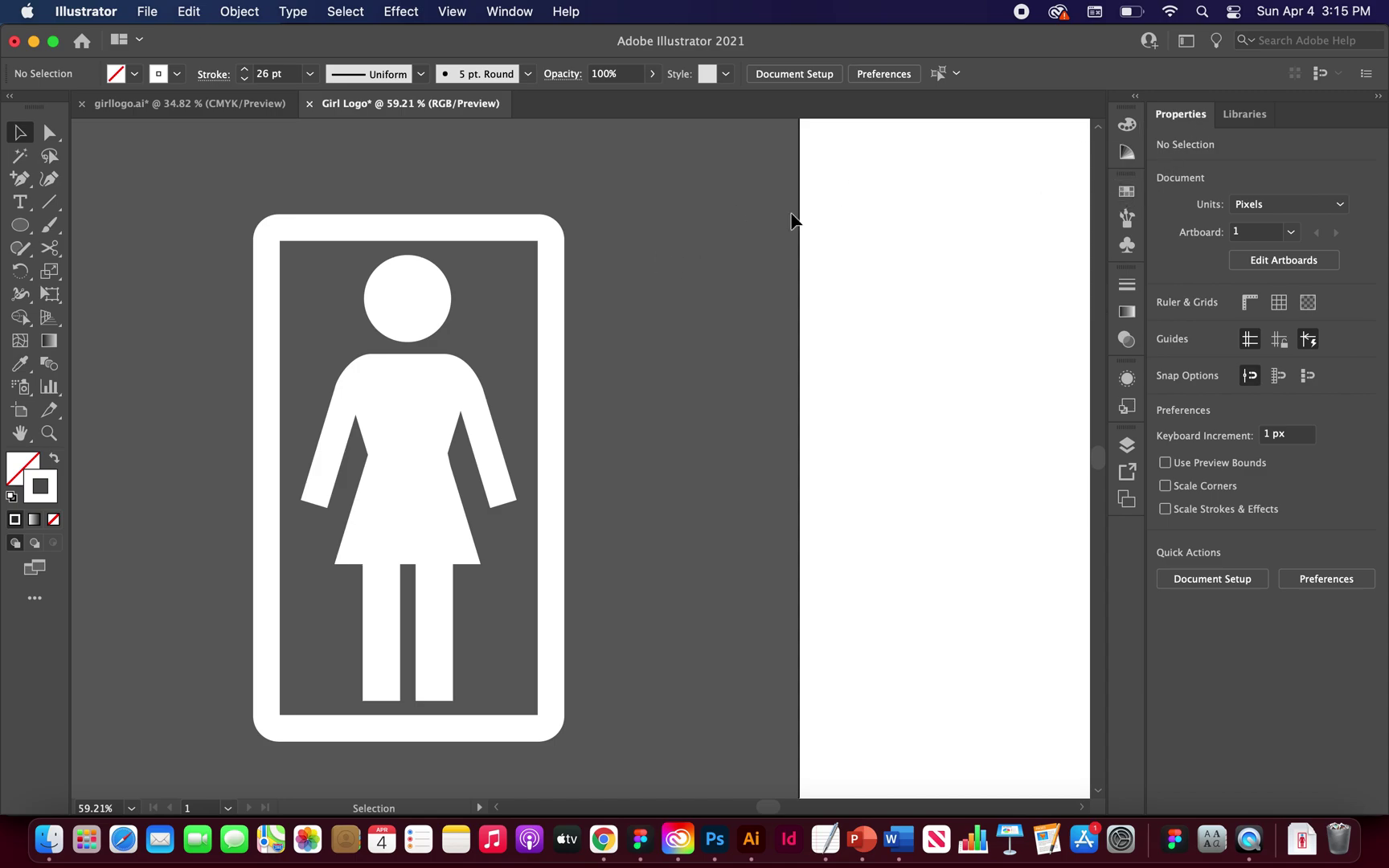
scroll(772, 223, down, 3)
scroll(771, 223, left, 3)
scroll(756, 233, down, 1)
scroll(755, 233, left, 1)
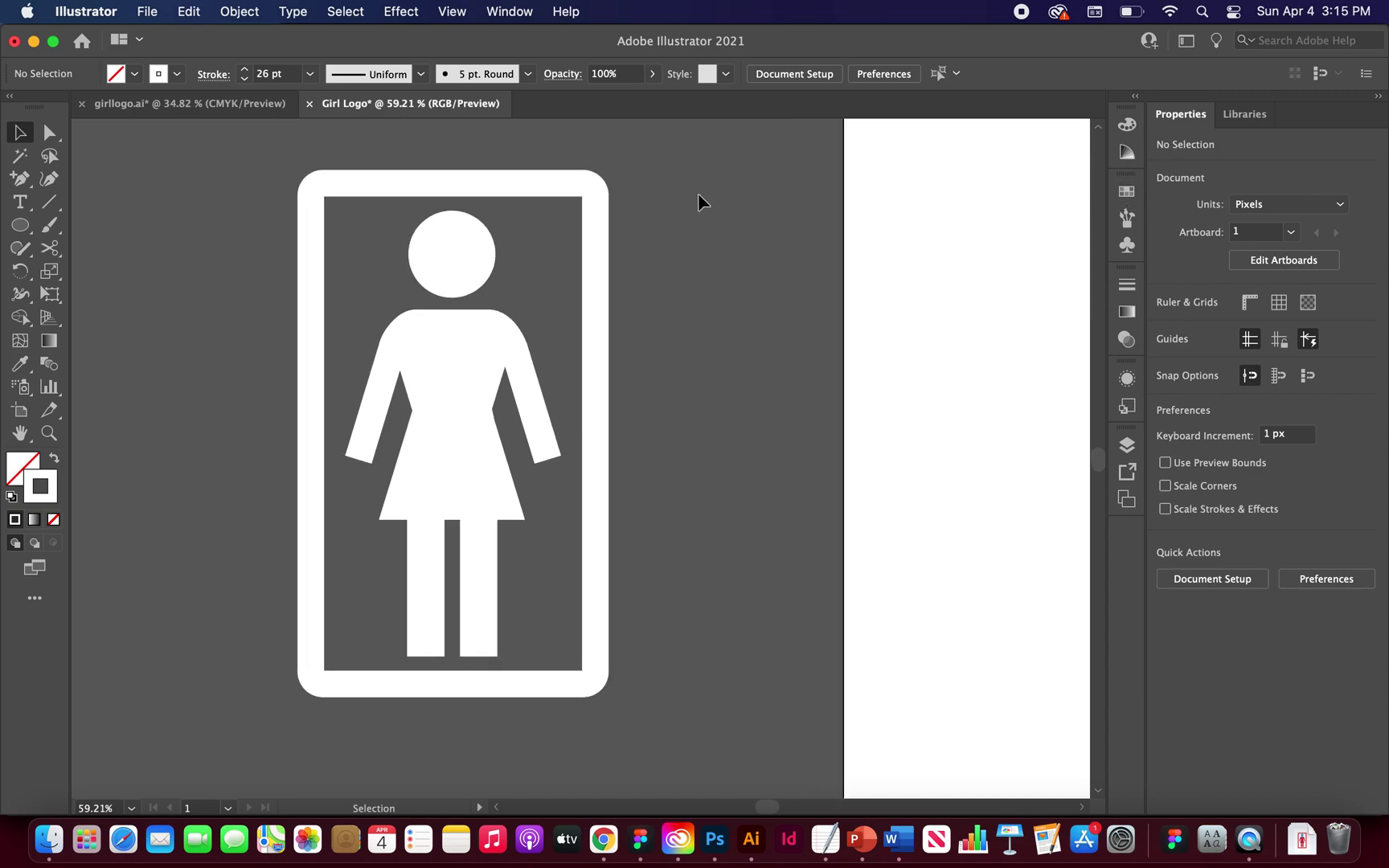
scroll(443, 259, up, 2)
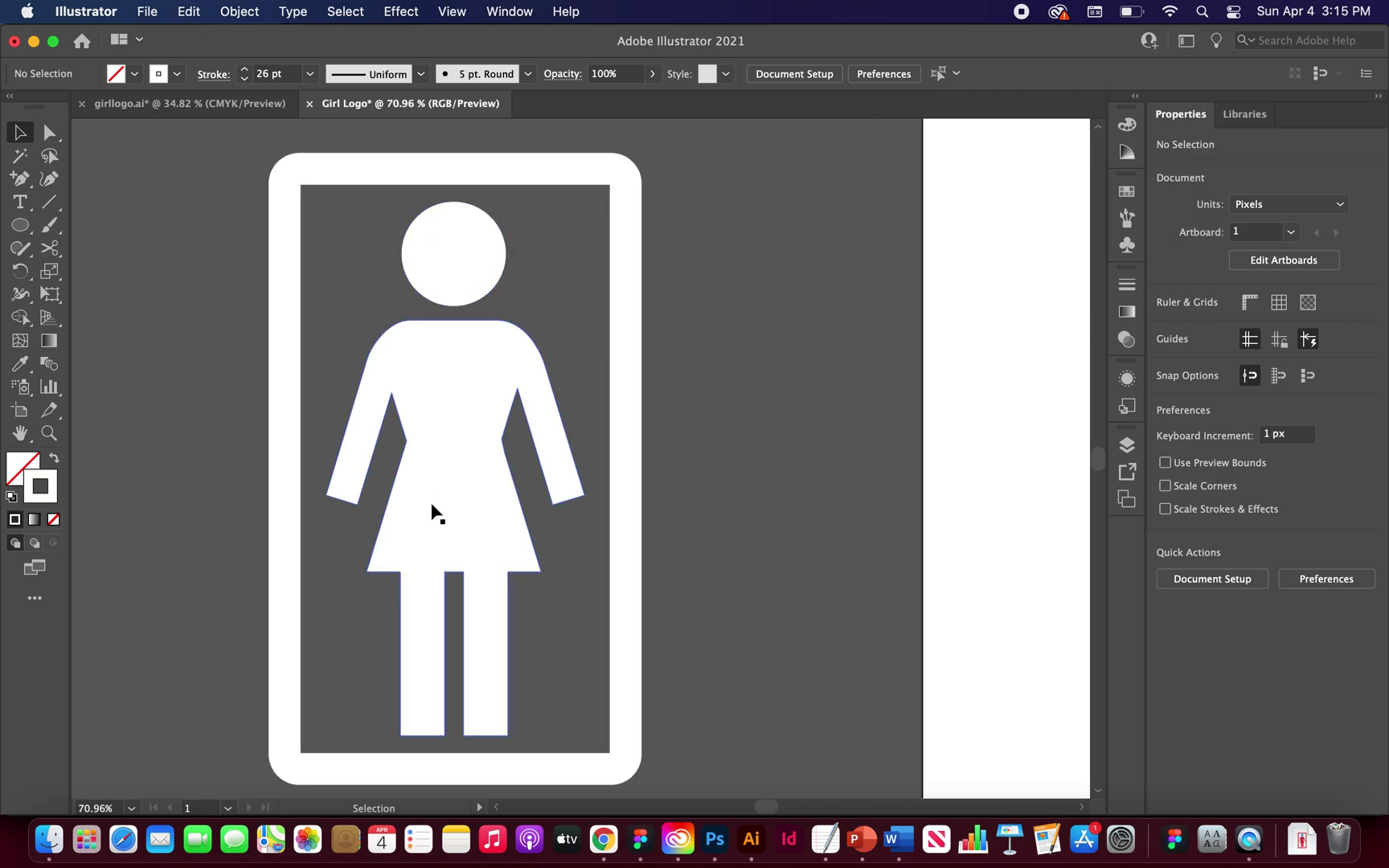
scroll(615, 444, down, 2)
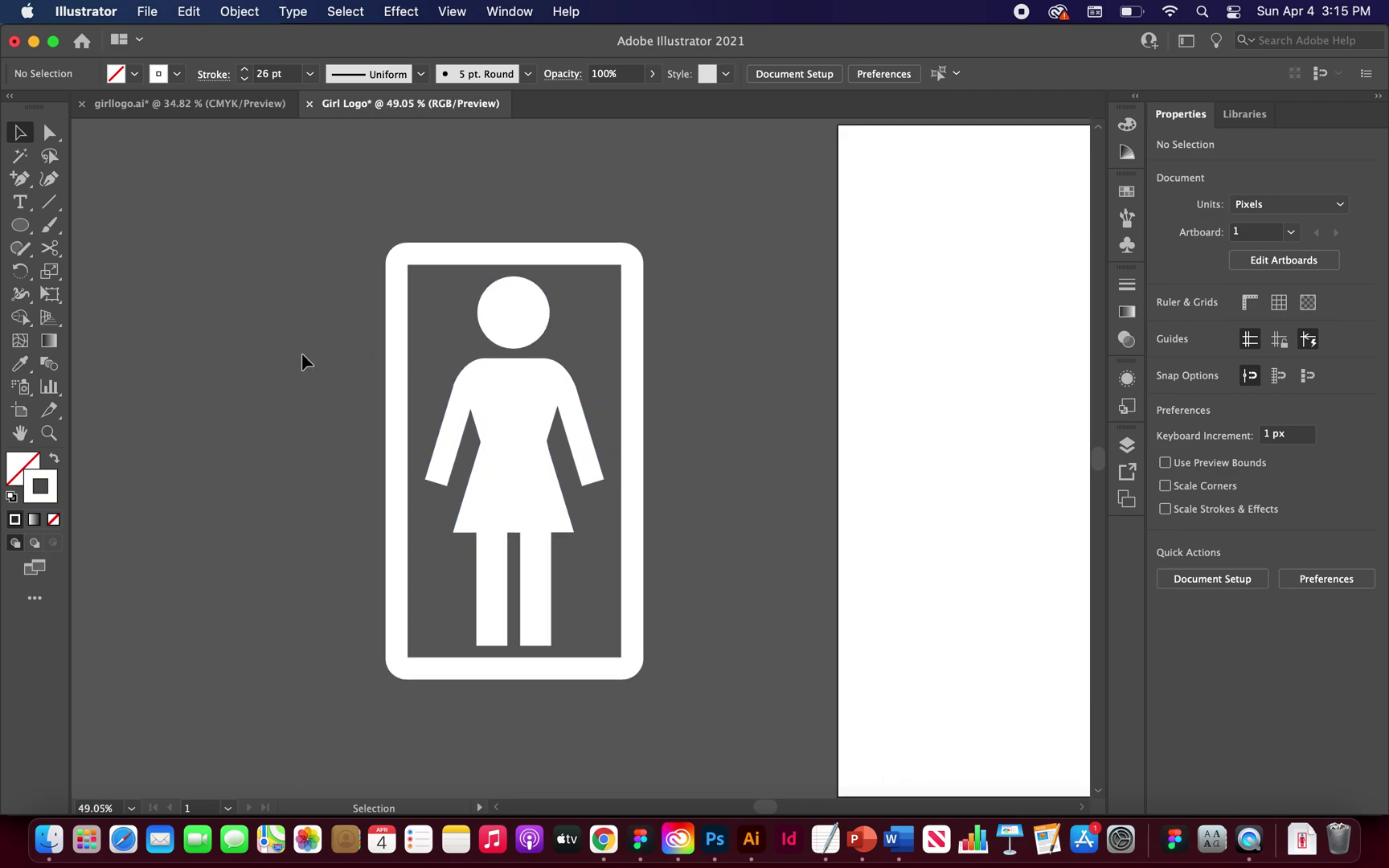
With nothing selected, set the stroke to none and the fill to CMYK Magenta for new shapes.
click(1125, 192)
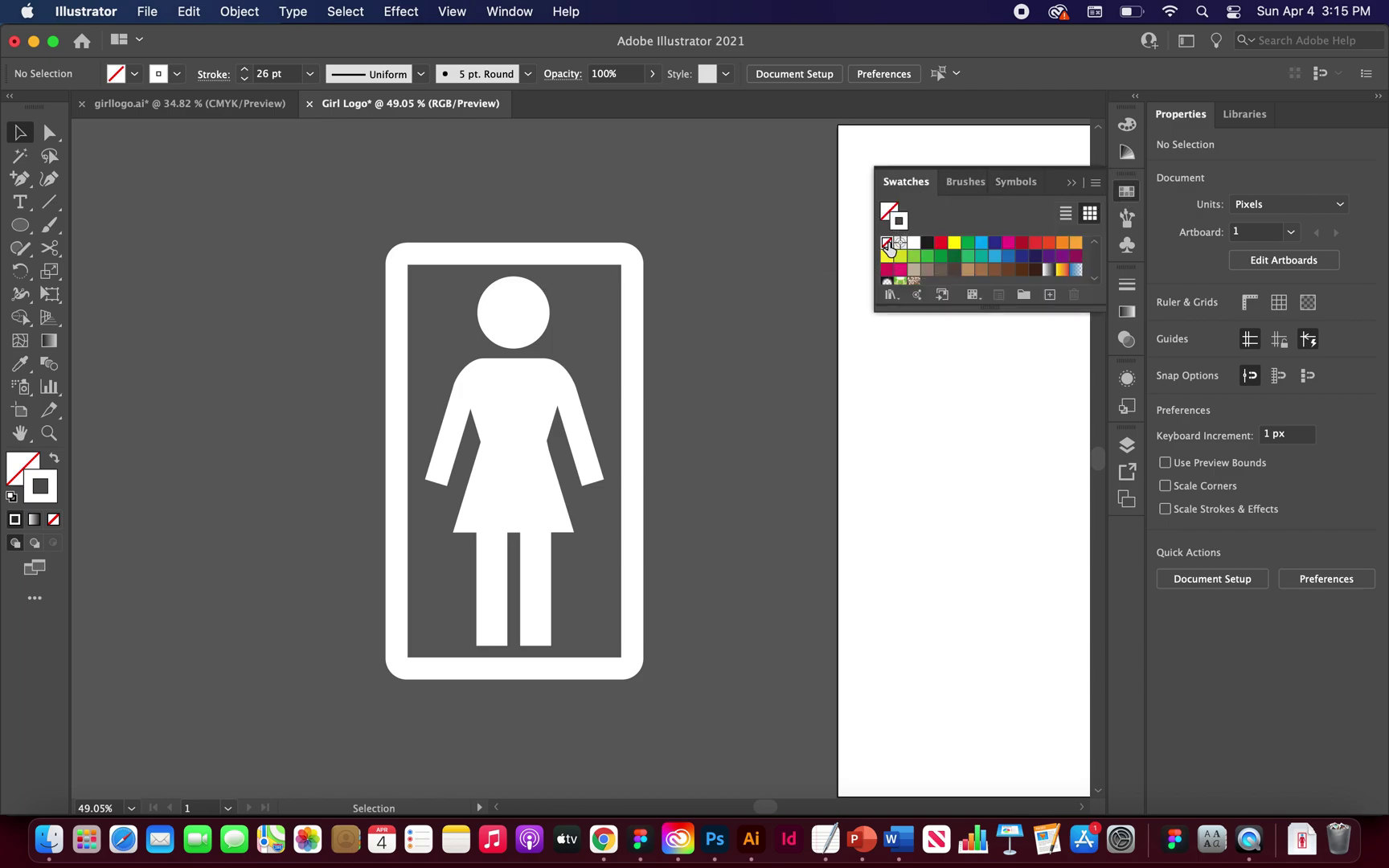
click(888, 242)
click(887, 217)
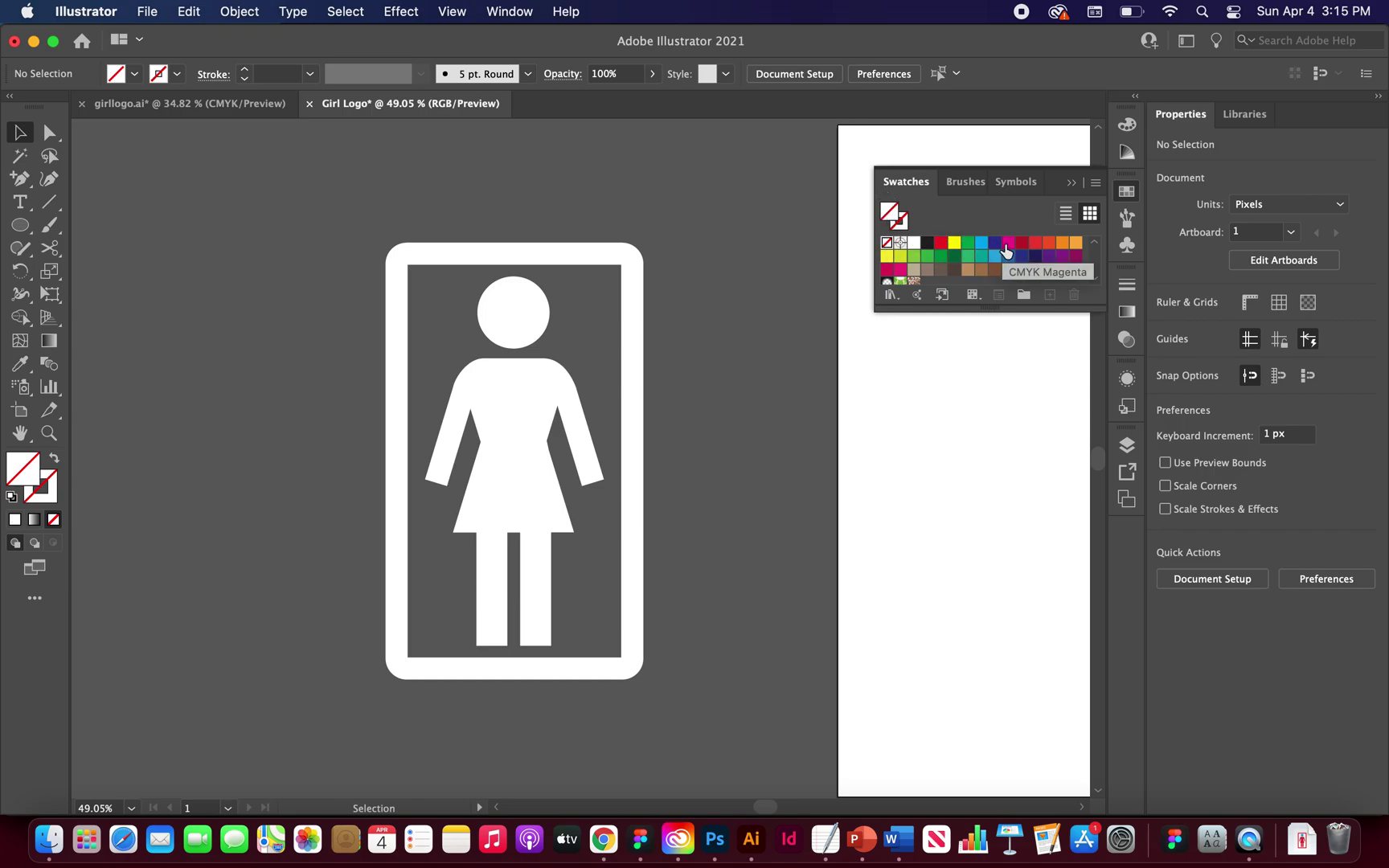
click(1008, 245)
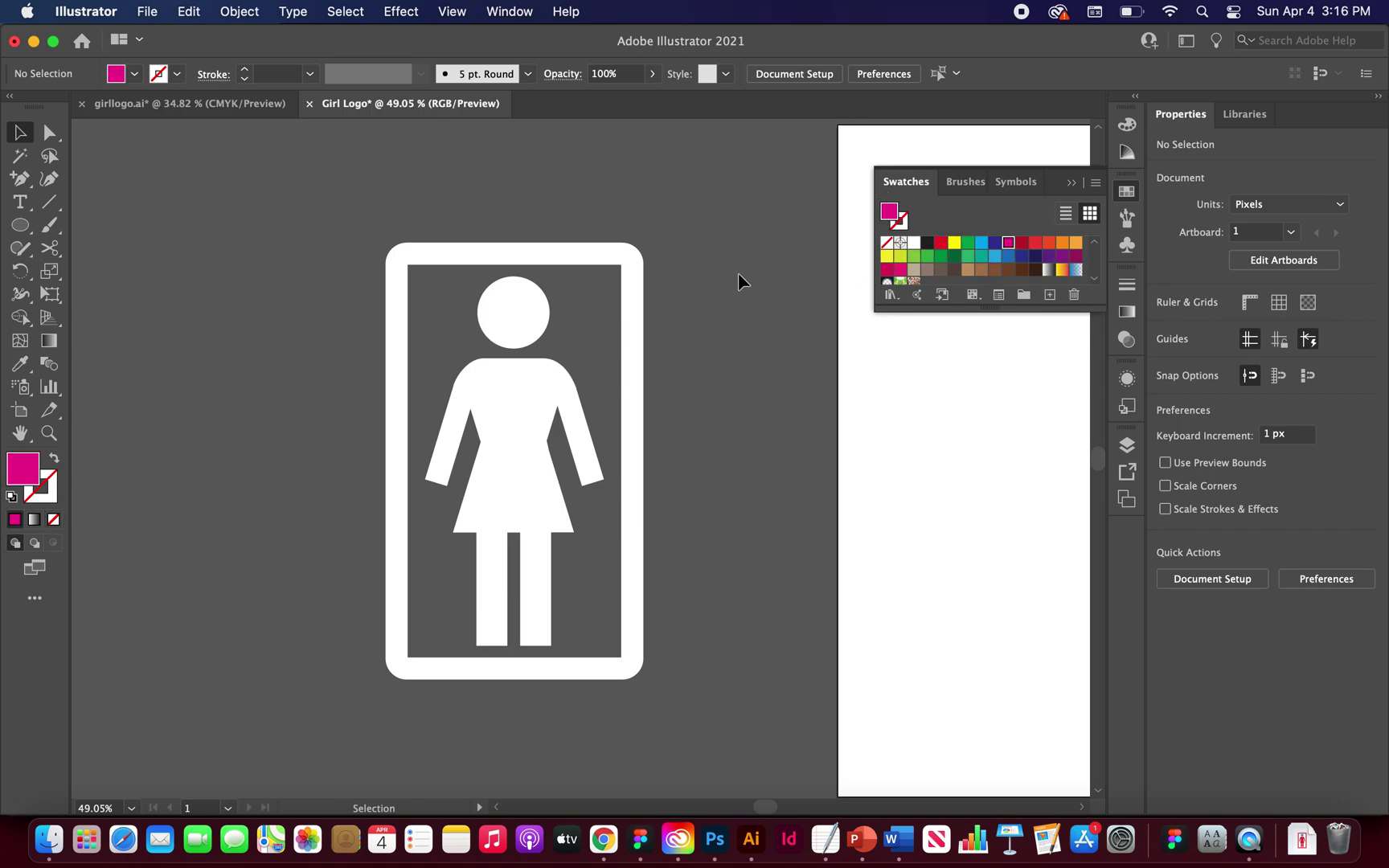
scroll(534, 320, up, 2)
scroll(535, 319, up, 3)
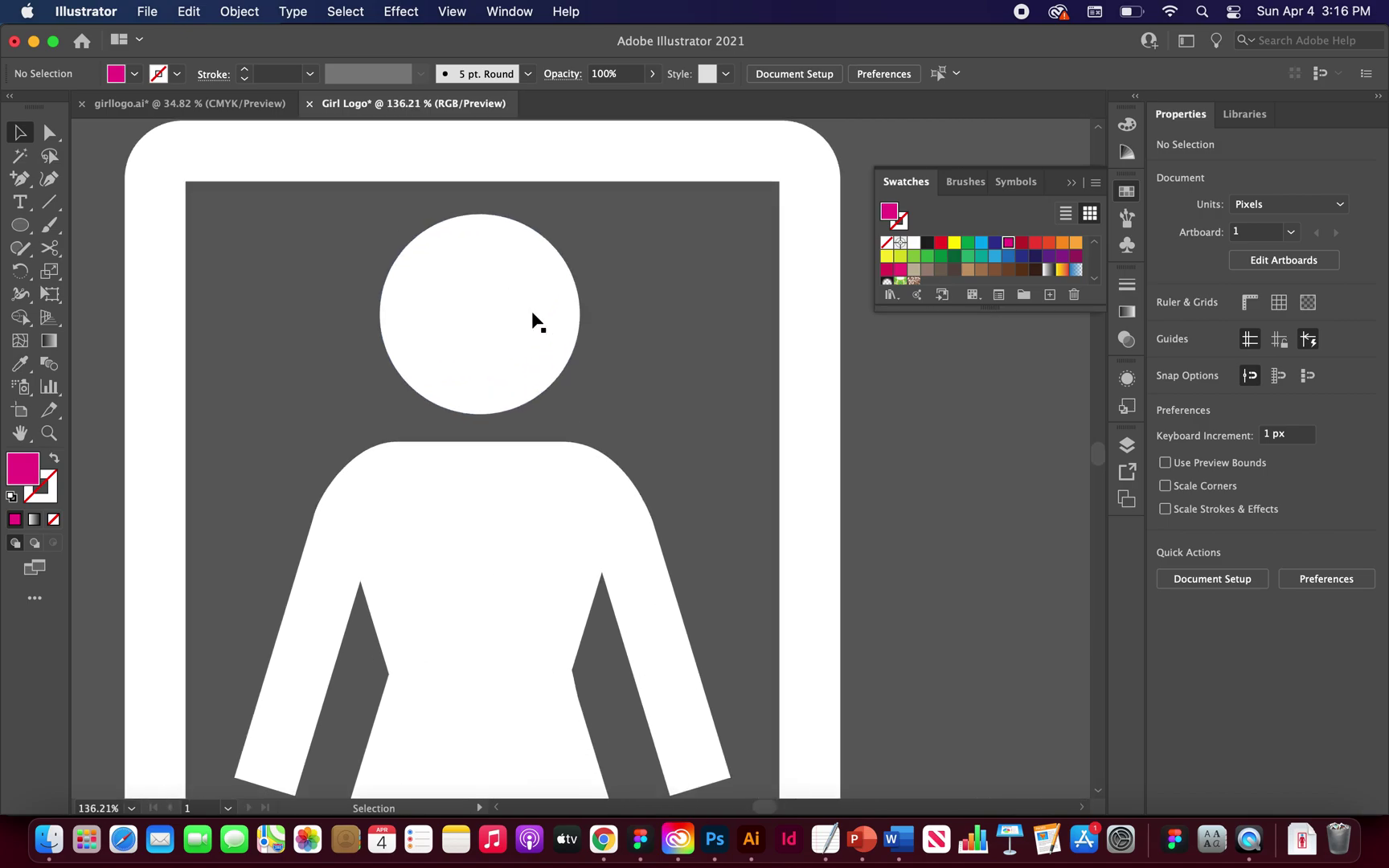
click(1127, 193)
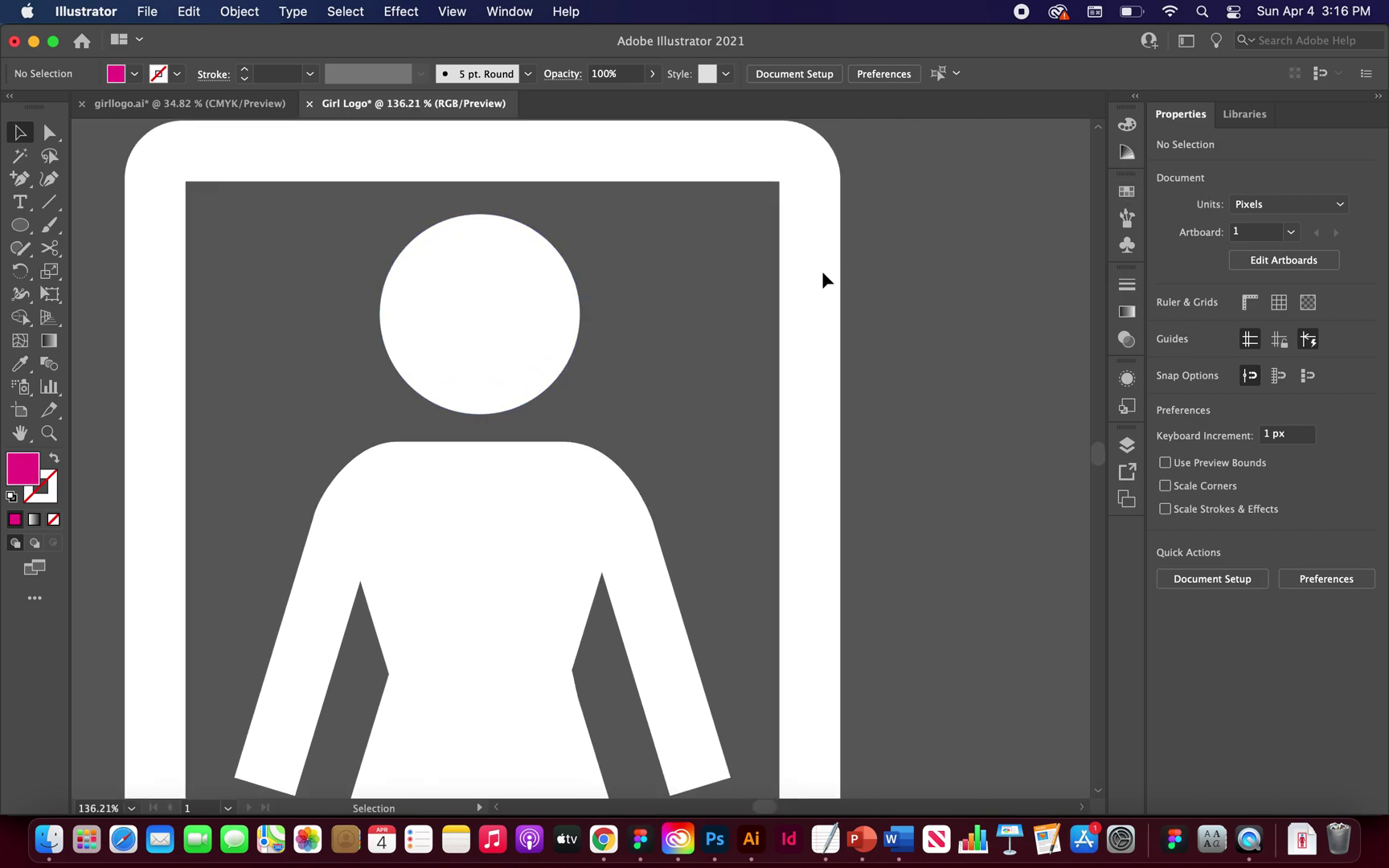
Draw a magenta circle about 85.6 px in diameter over the reference figure's white head with the Ellipse tool.
scroll(825, 279, down, 2)
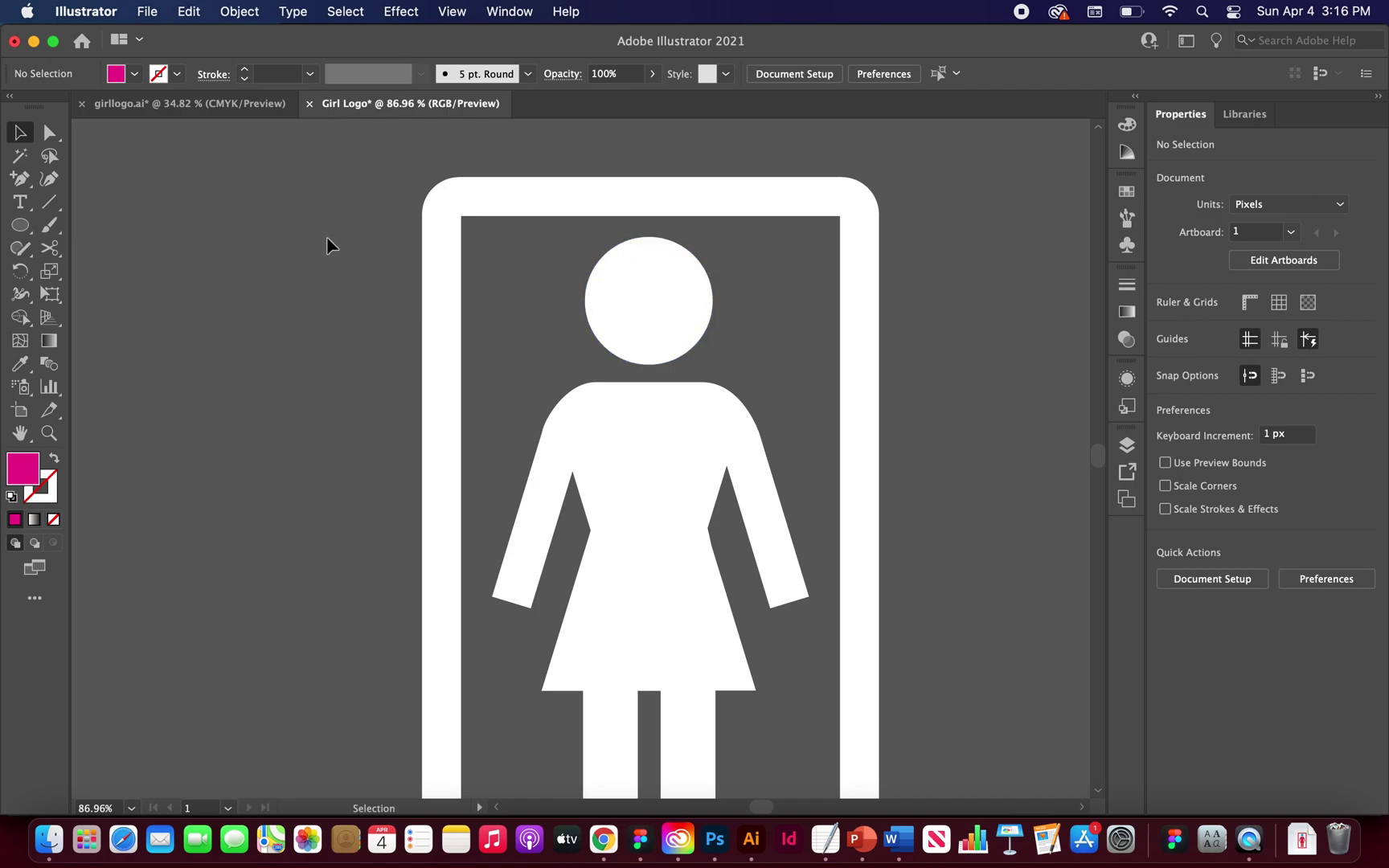
click(19, 229)
click(19, 229)
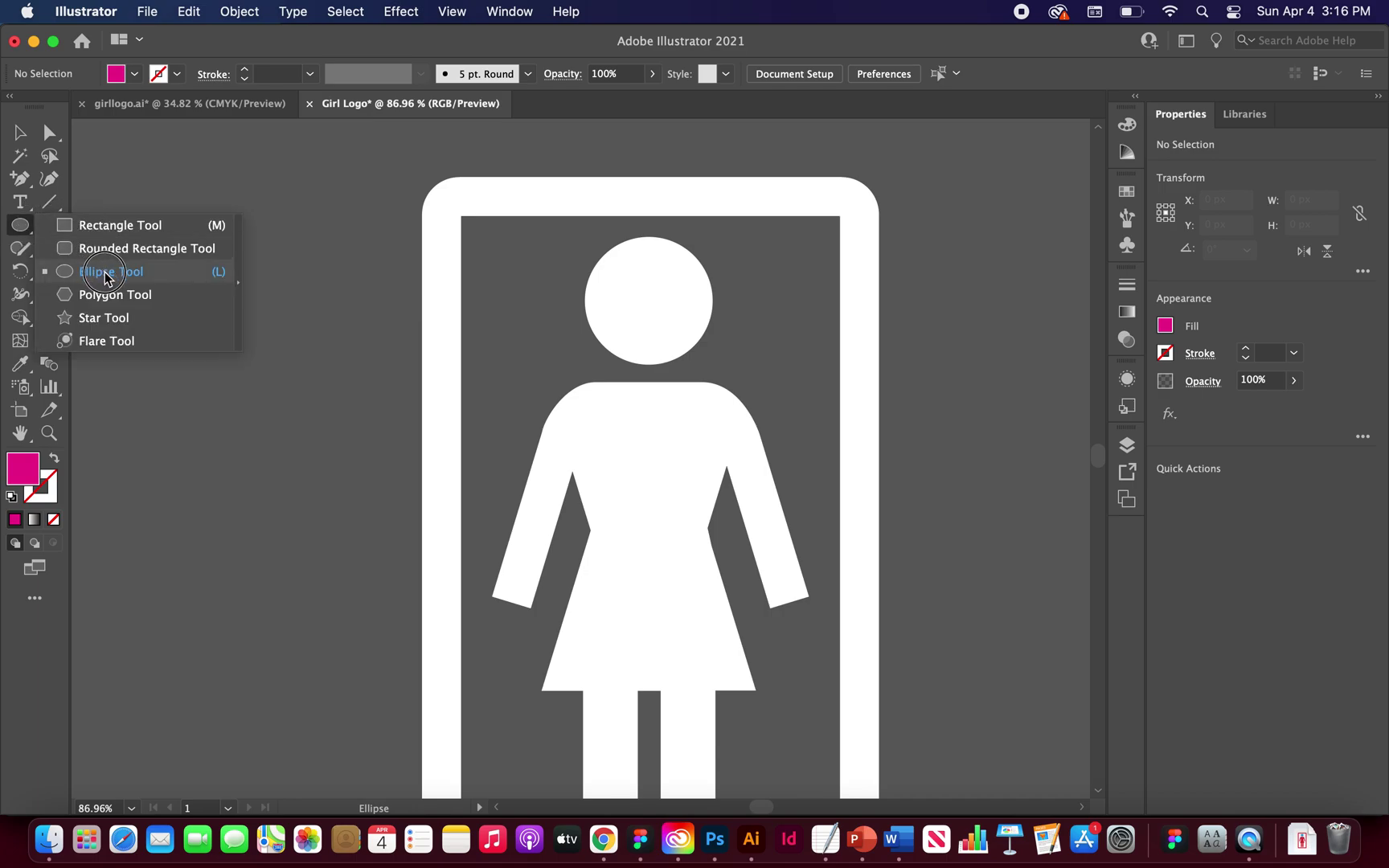
click(107, 276)
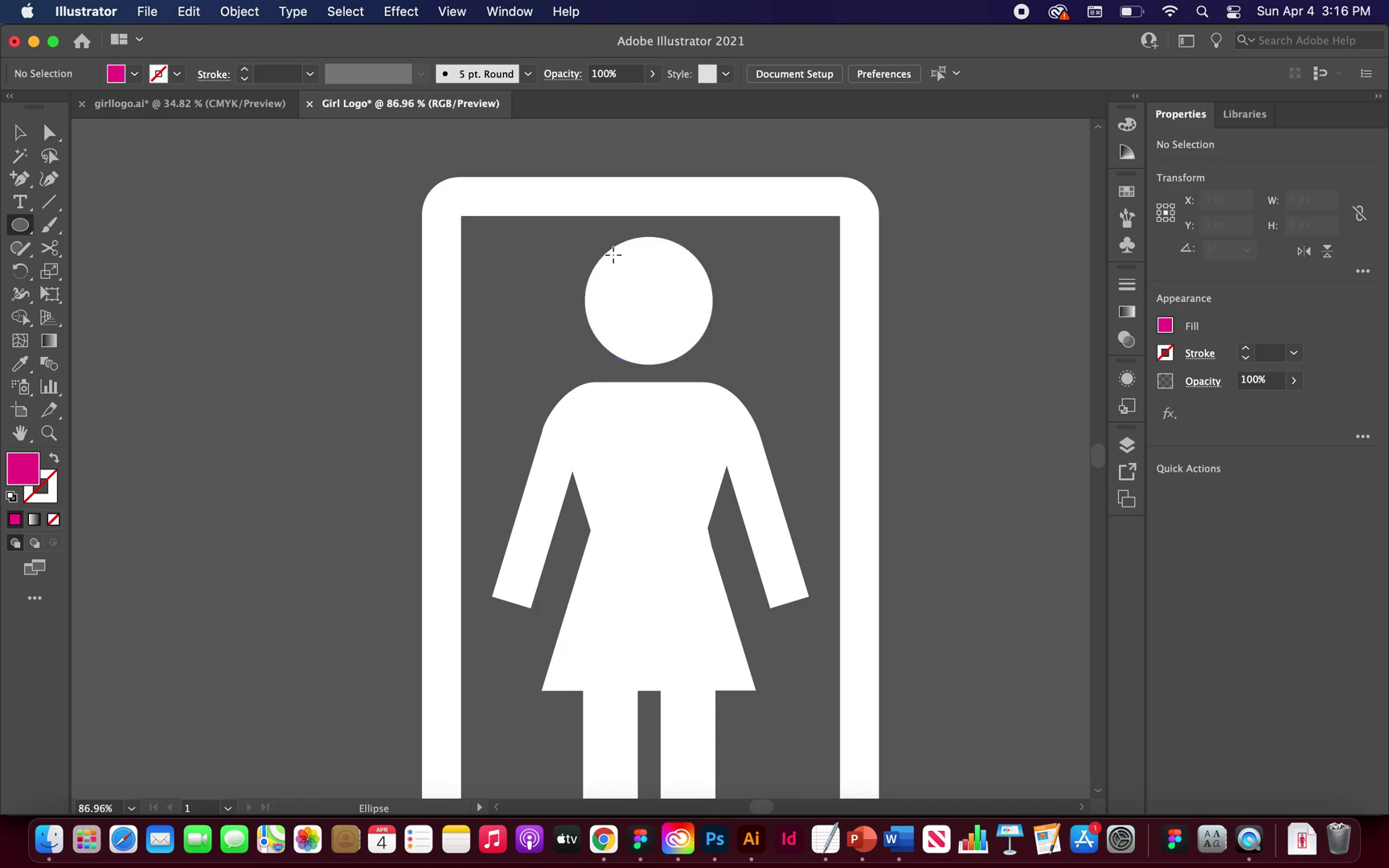
drag(613, 254, 736, 356)
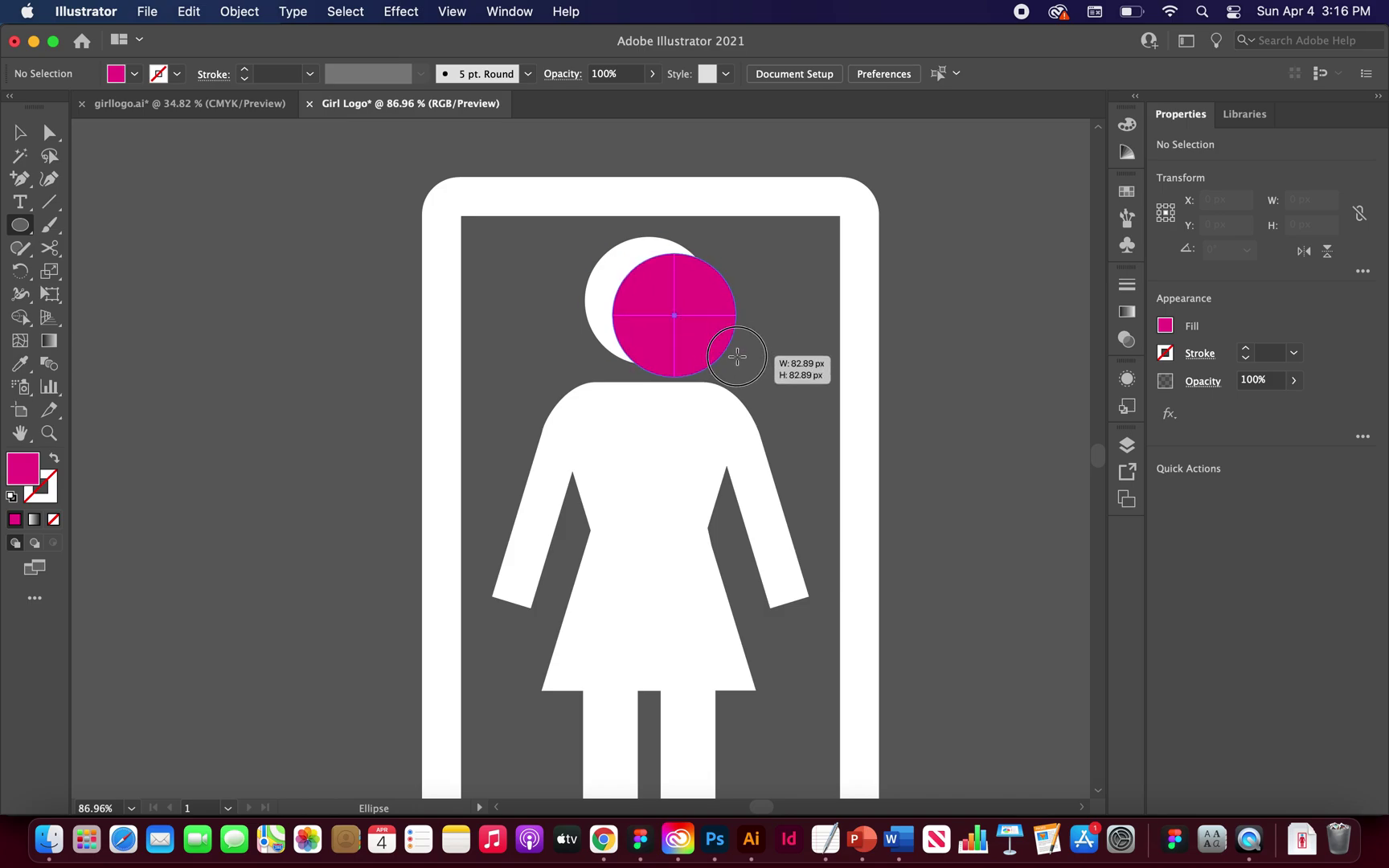
drag(736, 356, 709, 342)
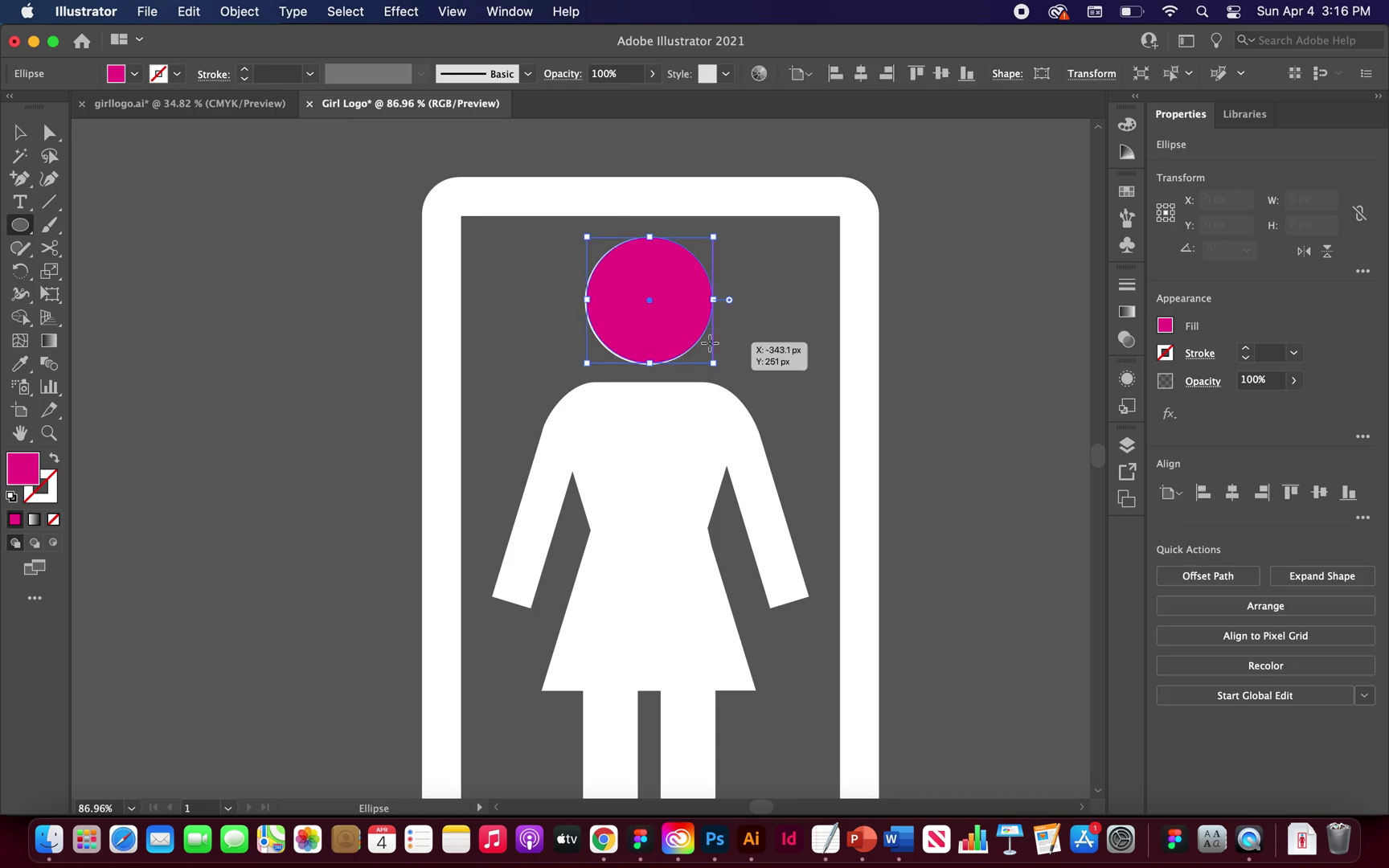
scroll(554, 333, up, 3)
drag(613, 399, 609, 405)
scroll(877, 274, down, 3)
scroll(881, 274, down, 3)
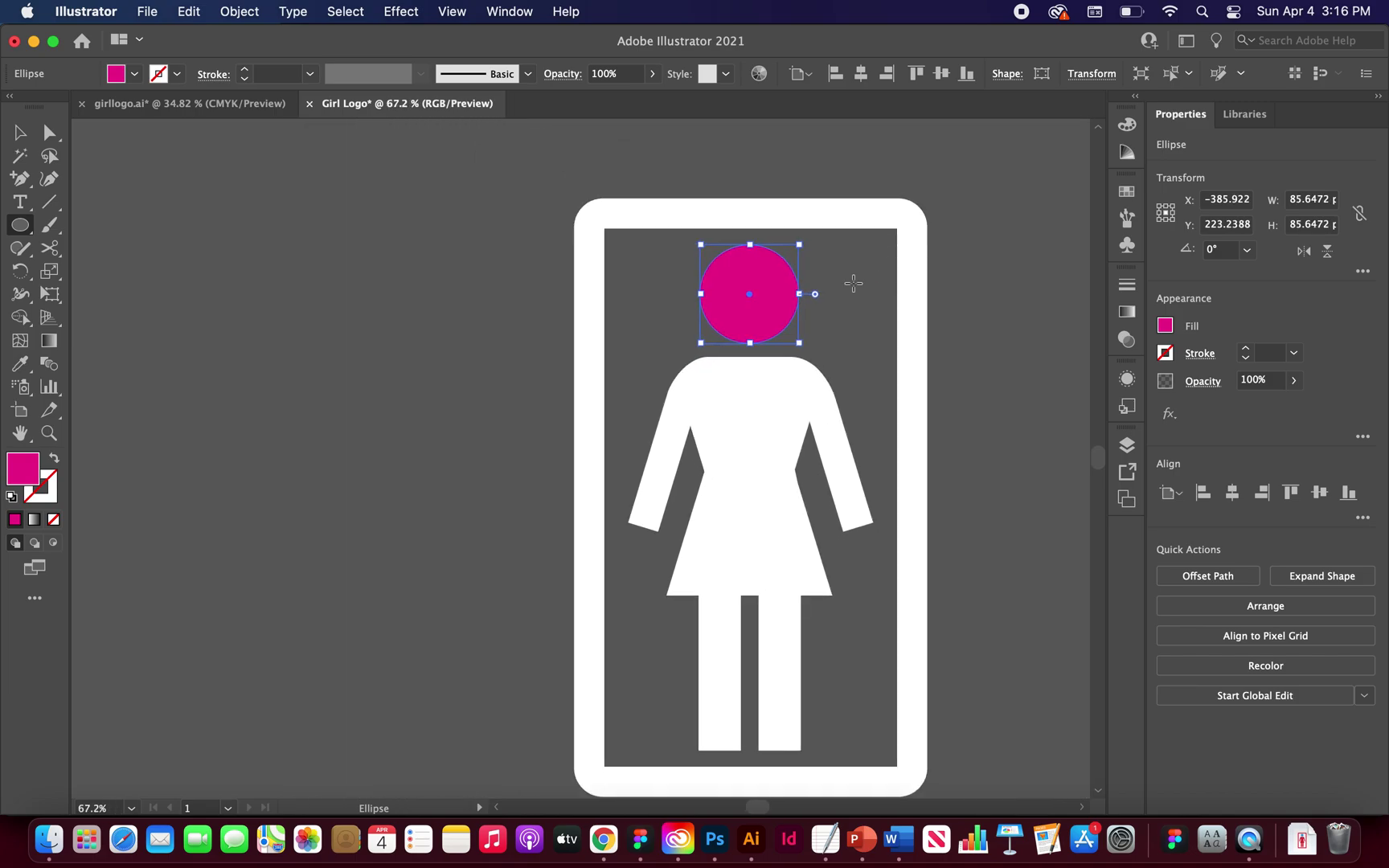
Align the magenta head circle to the artboard, centring it horizontally.
key(v)
scroll(854, 297, down, 1)
scroll(852, 294, right, 5)
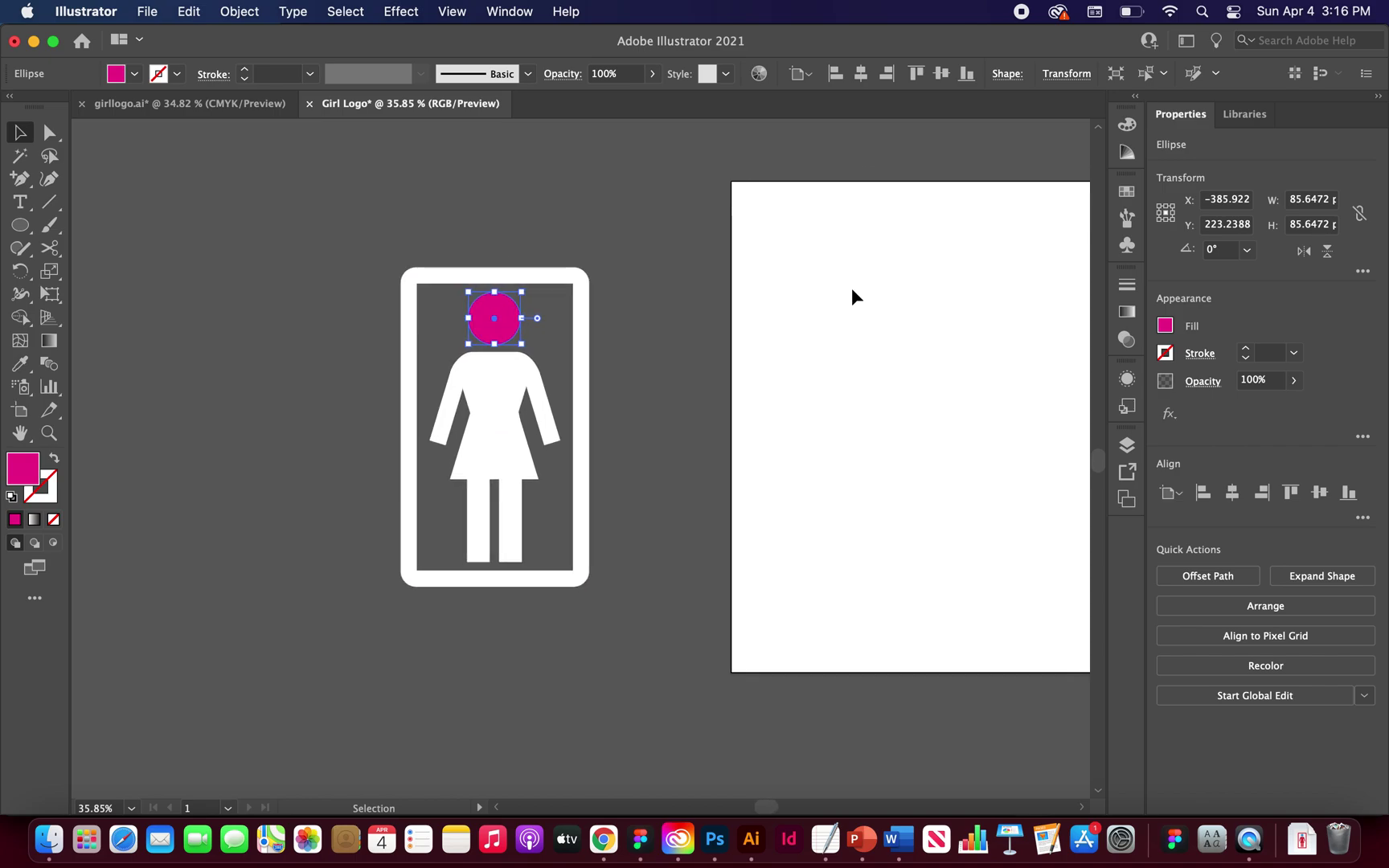
scroll(883, 322, right, 3)
scroll(924, 363, right, 3)
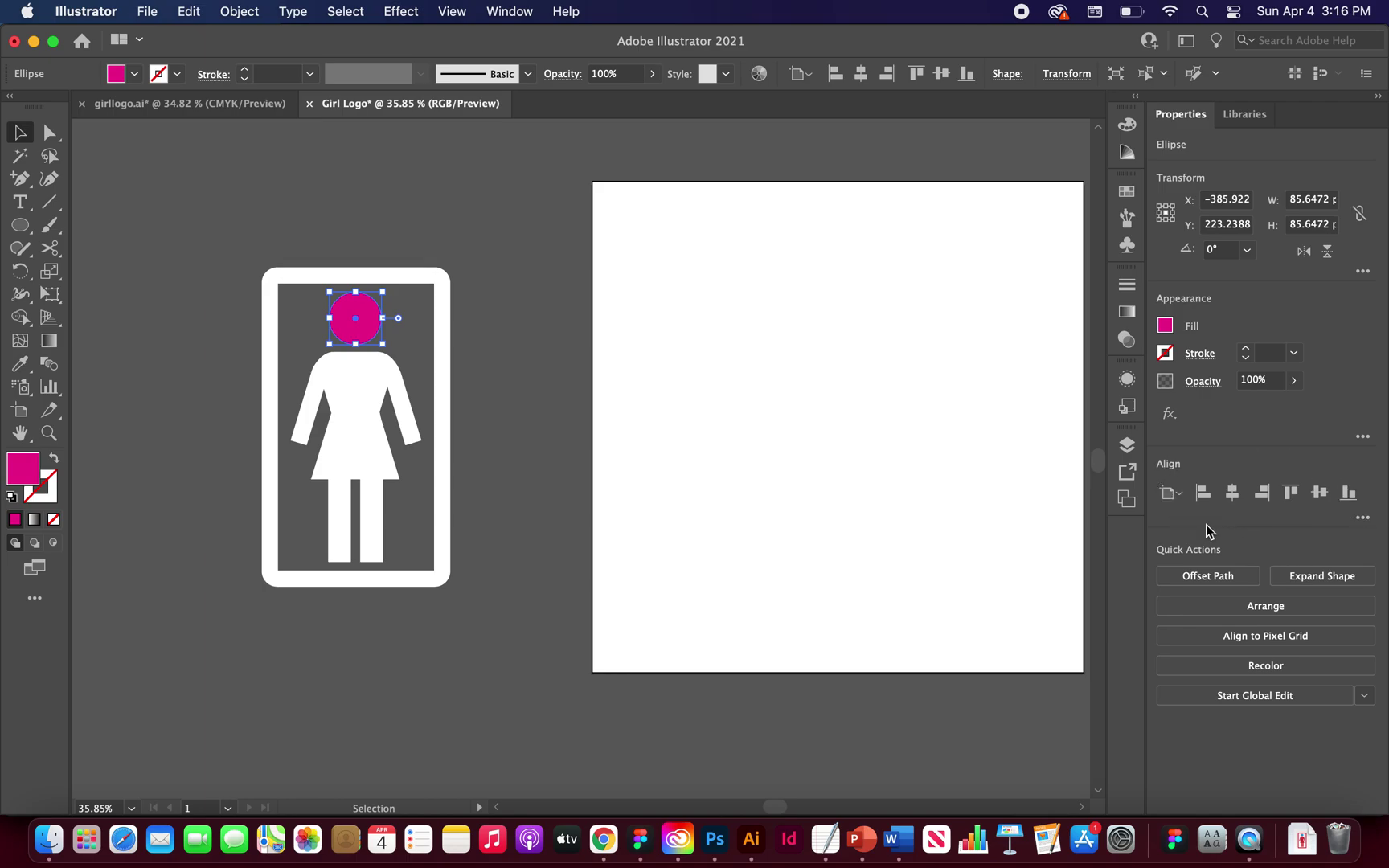
click(524, 20)
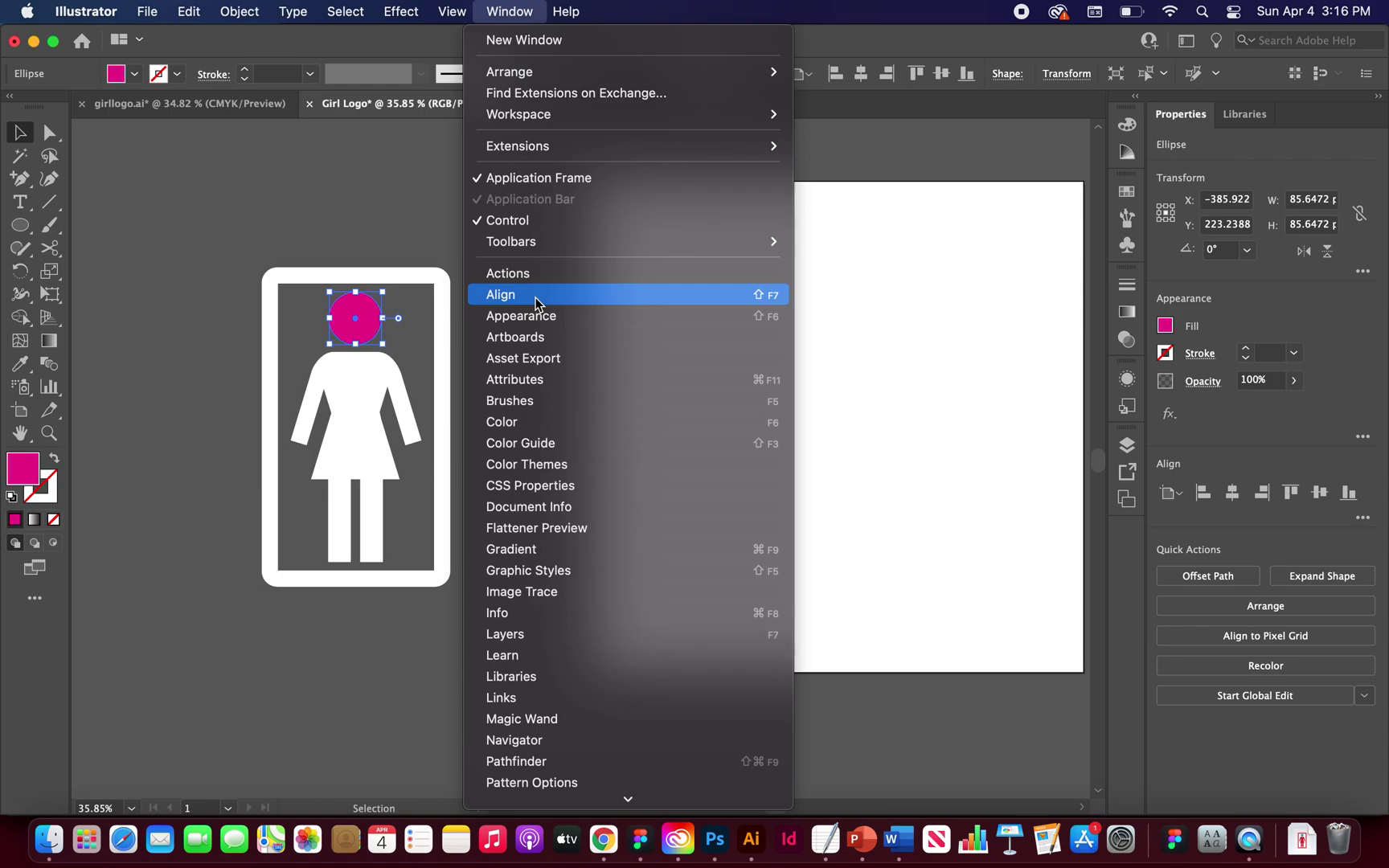
click(1249, 462)
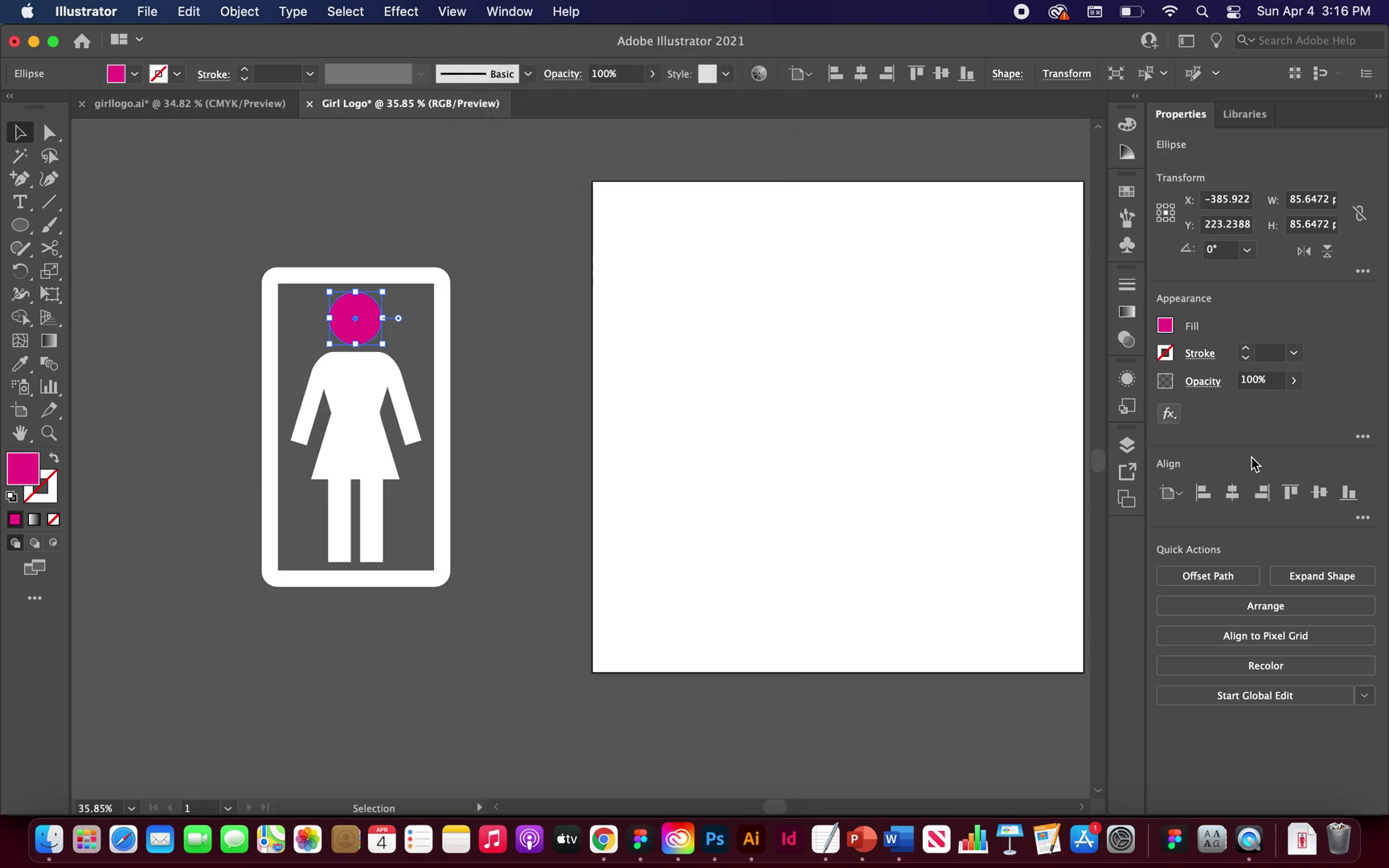
click(1175, 498)
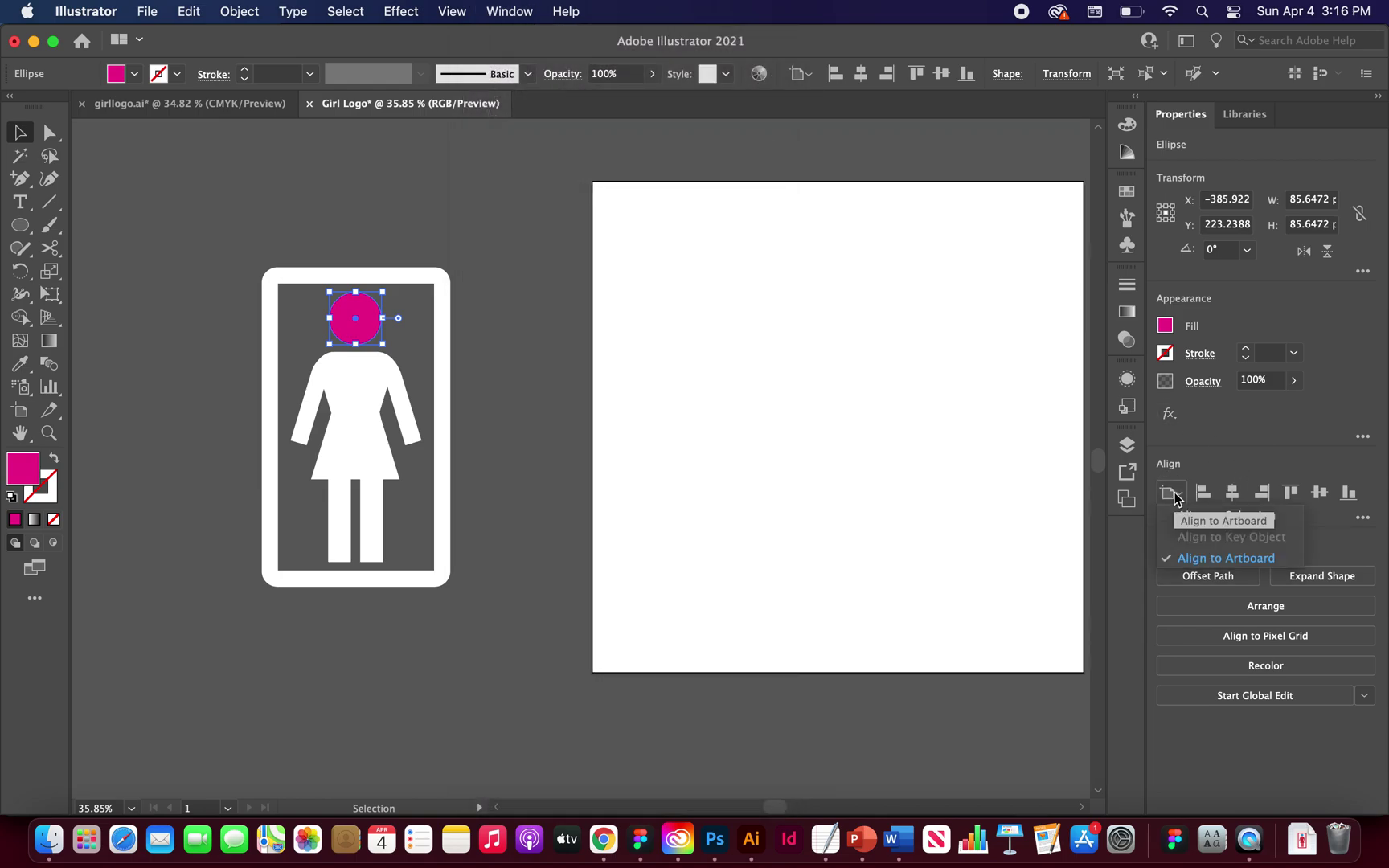
click(1193, 558)
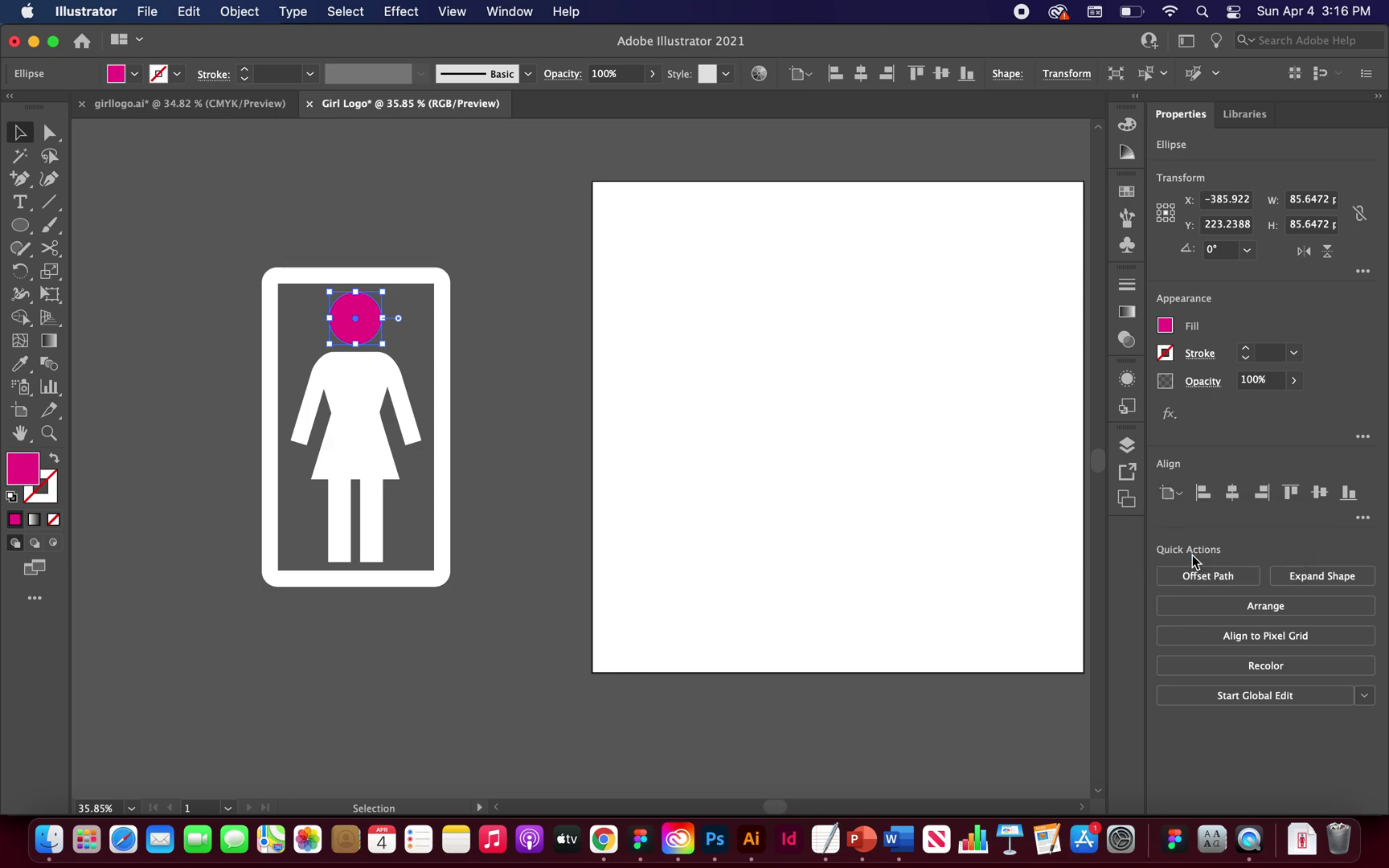
click(1232, 494)
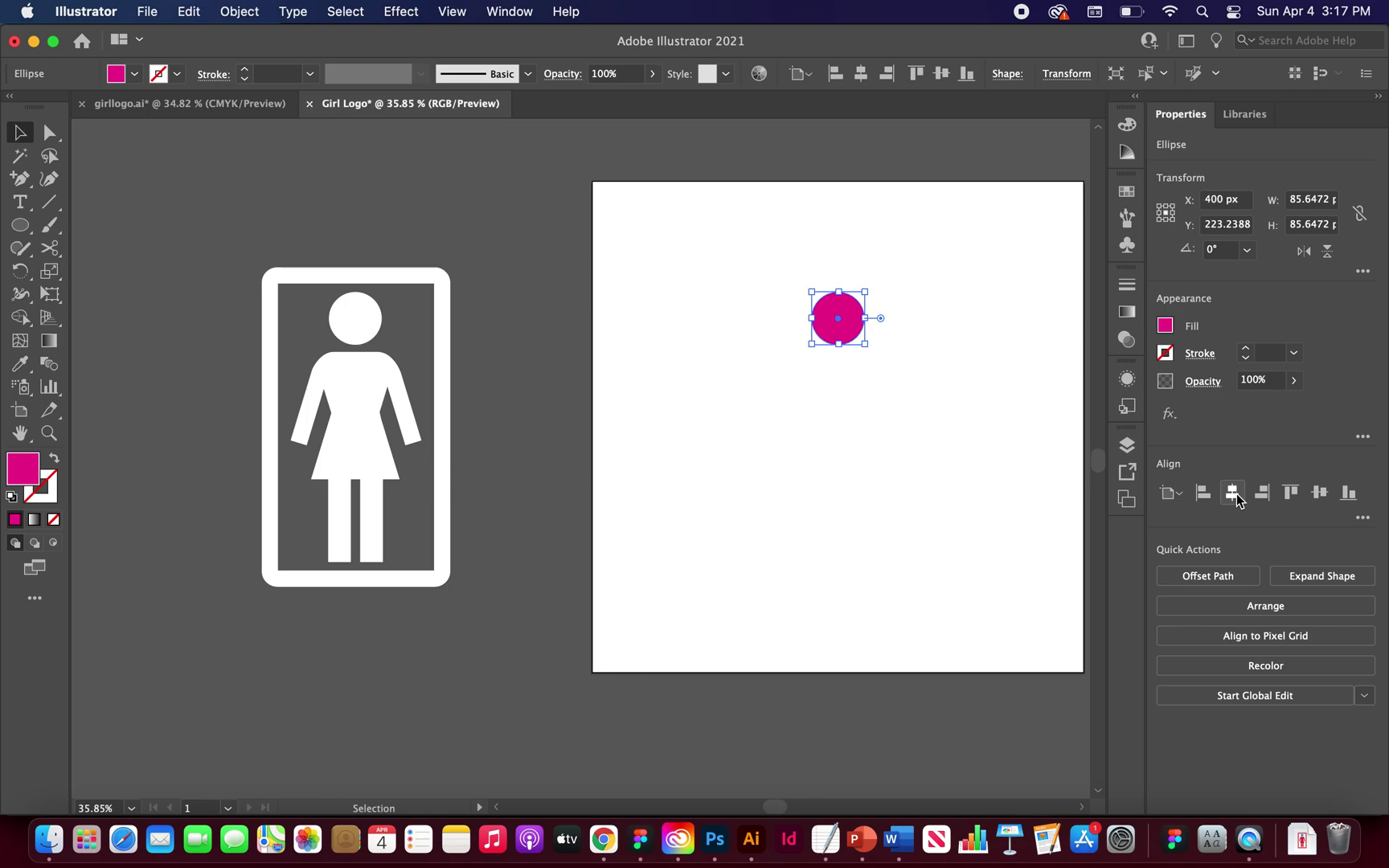
Try centring the head circle vertically on the artboard.
scroll(980, 537, right, 3)
scroll(981, 536, right, 1)
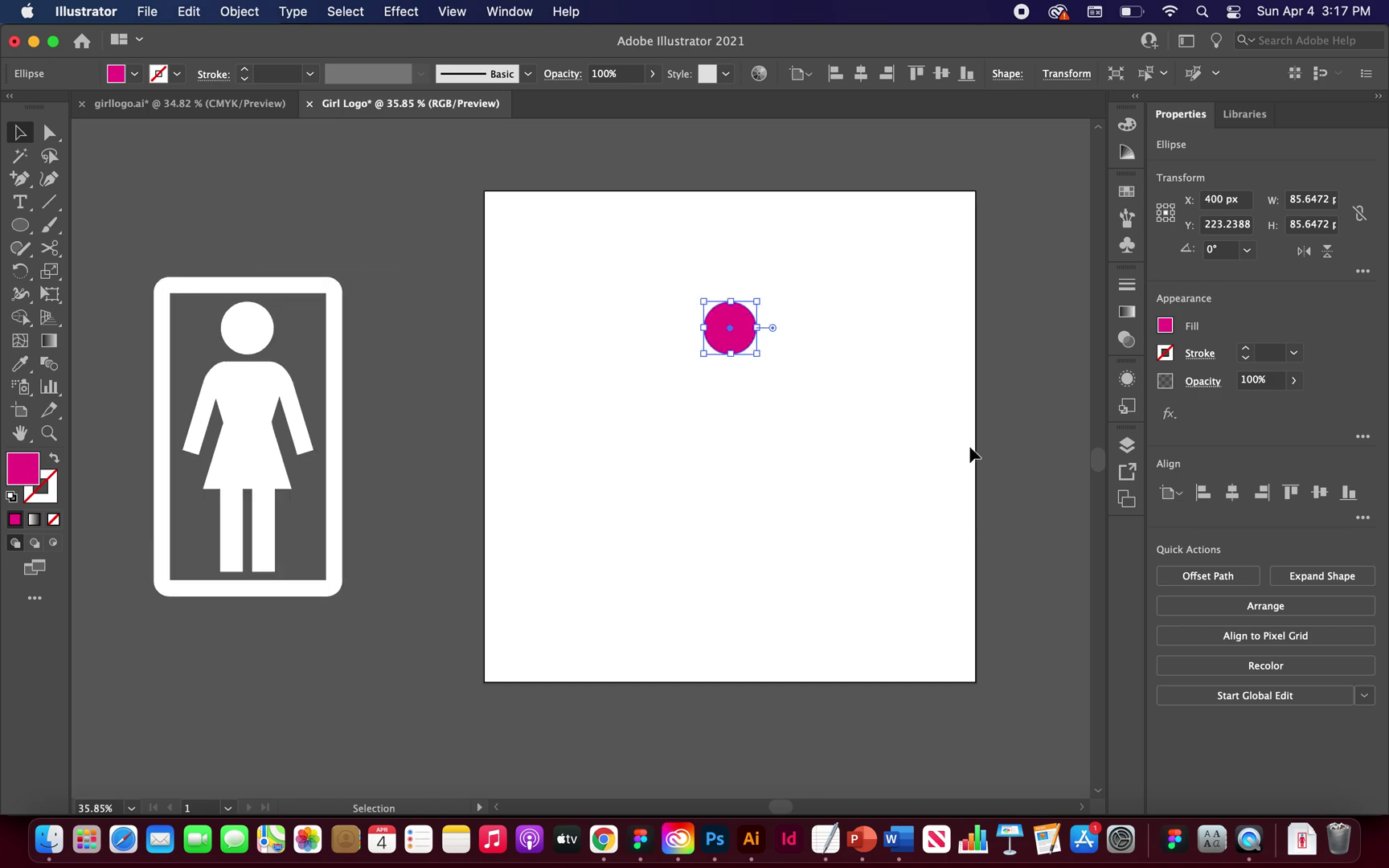
click(1319, 494)
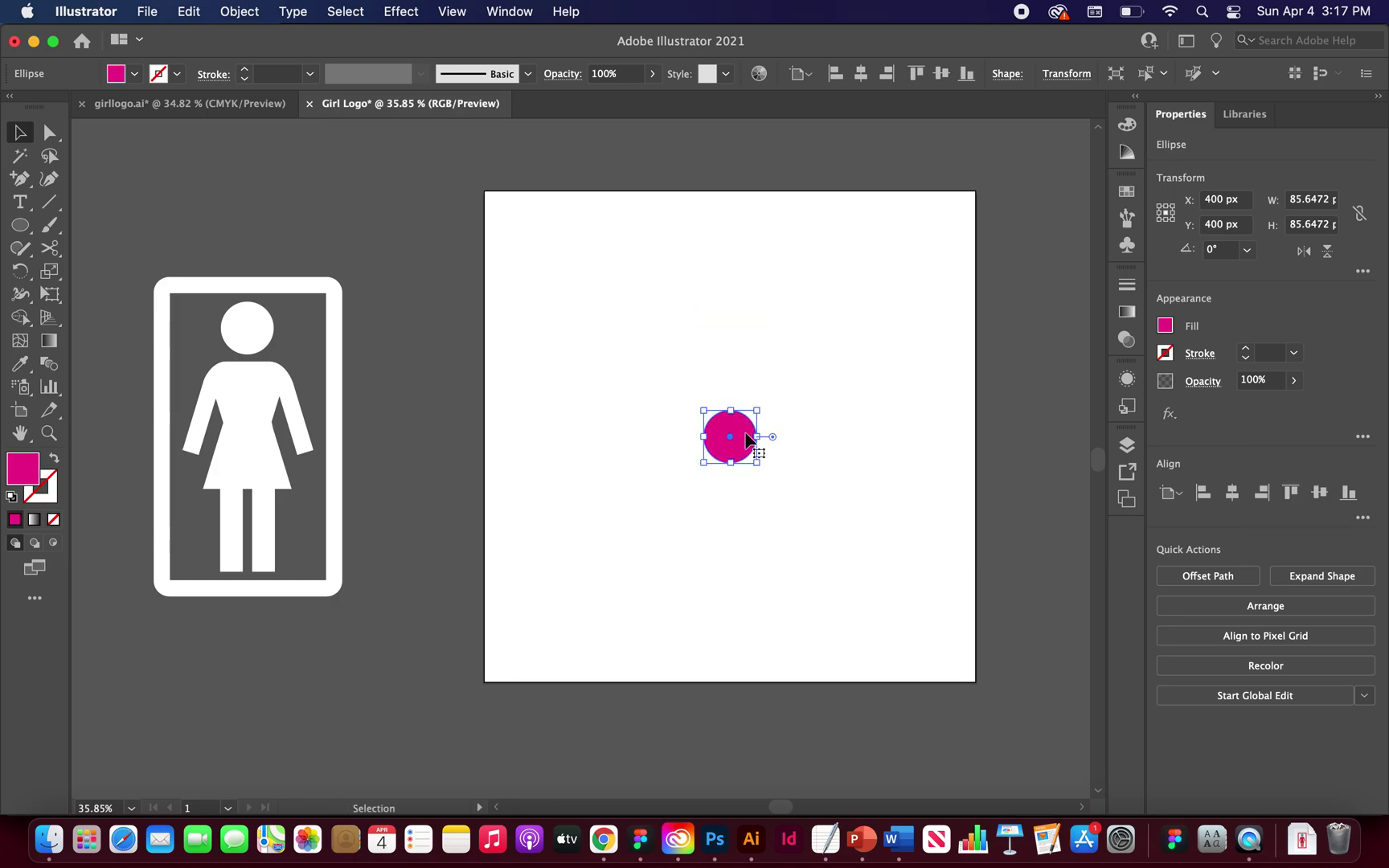
key(super+z)
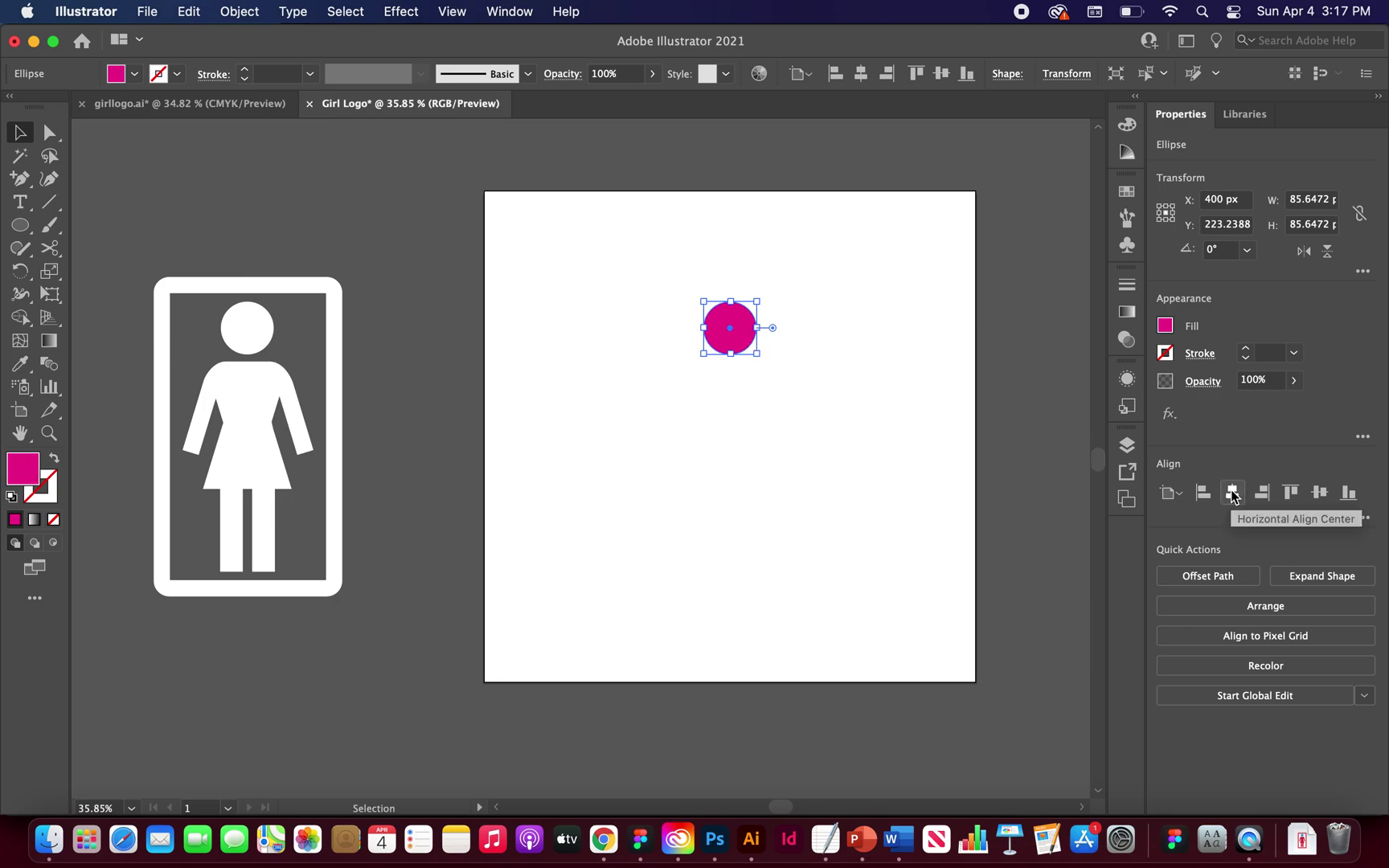
Draw a magenta rectangle about 37 x 138 px over the reference figure's left leg, overlapping the skirt hem slightly.
scroll(260, 391, up, 5)
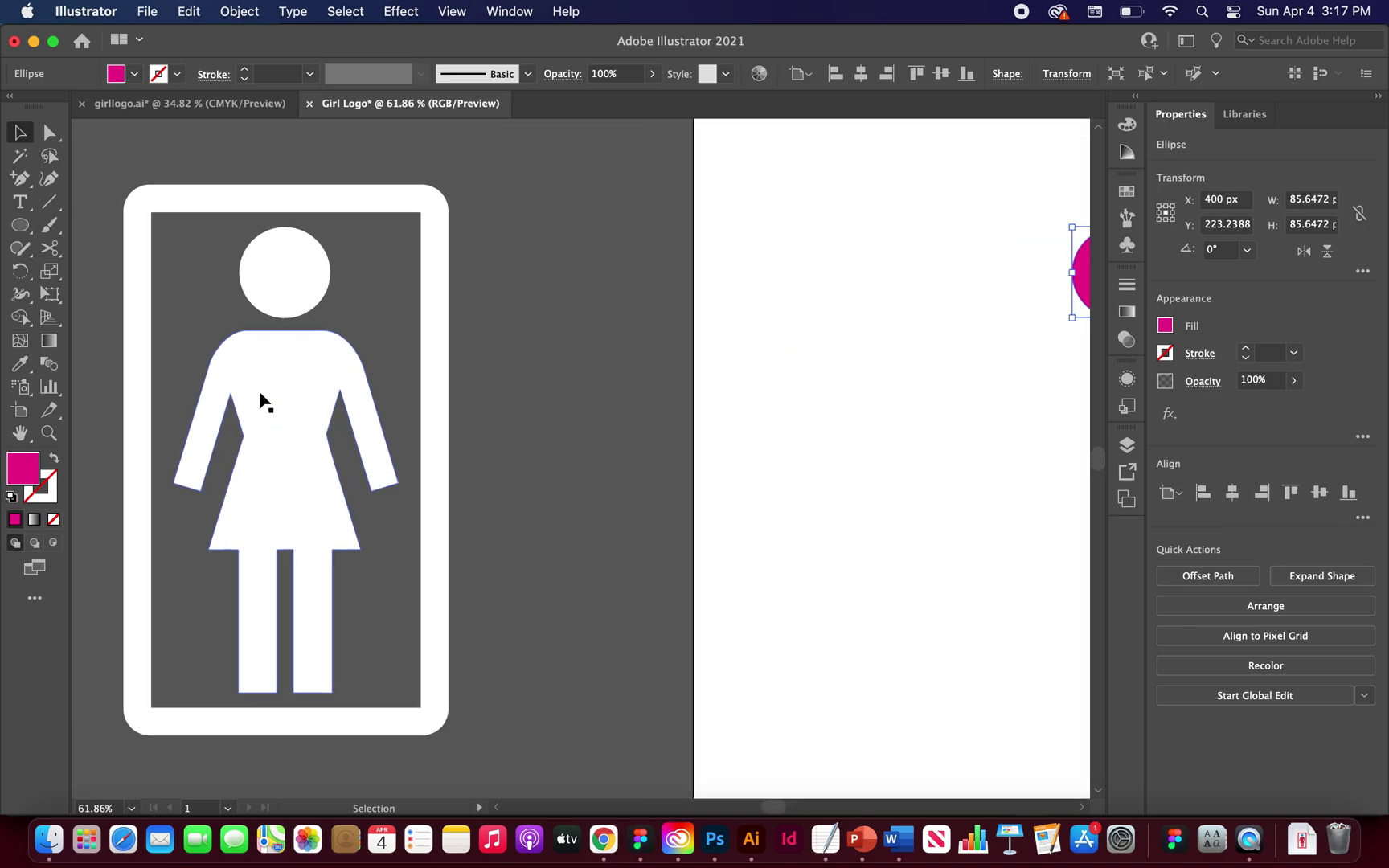
scroll(255, 381, up, 6)
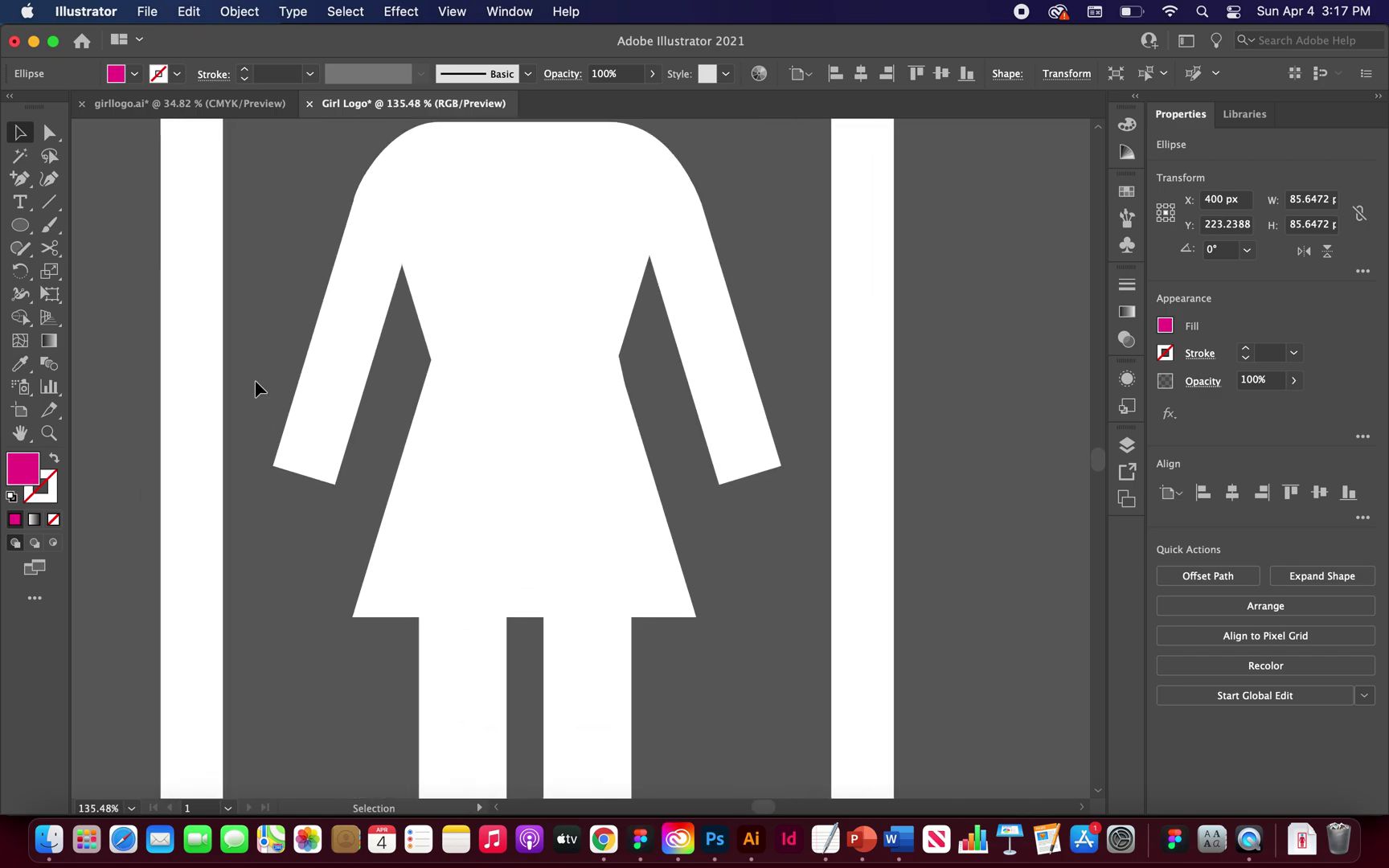
scroll(255, 388, down, 2)
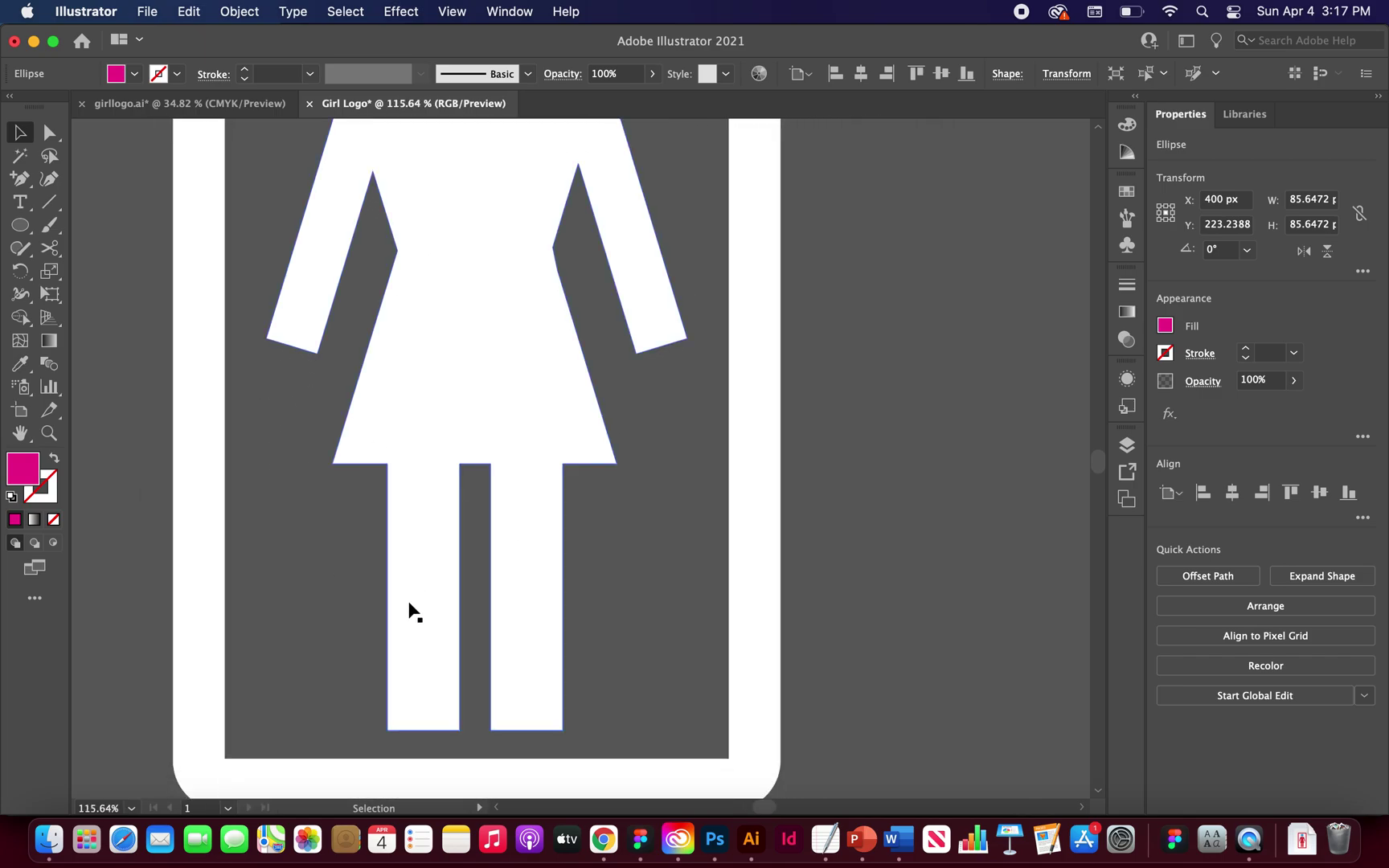
scroll(311, 572, up, 4)
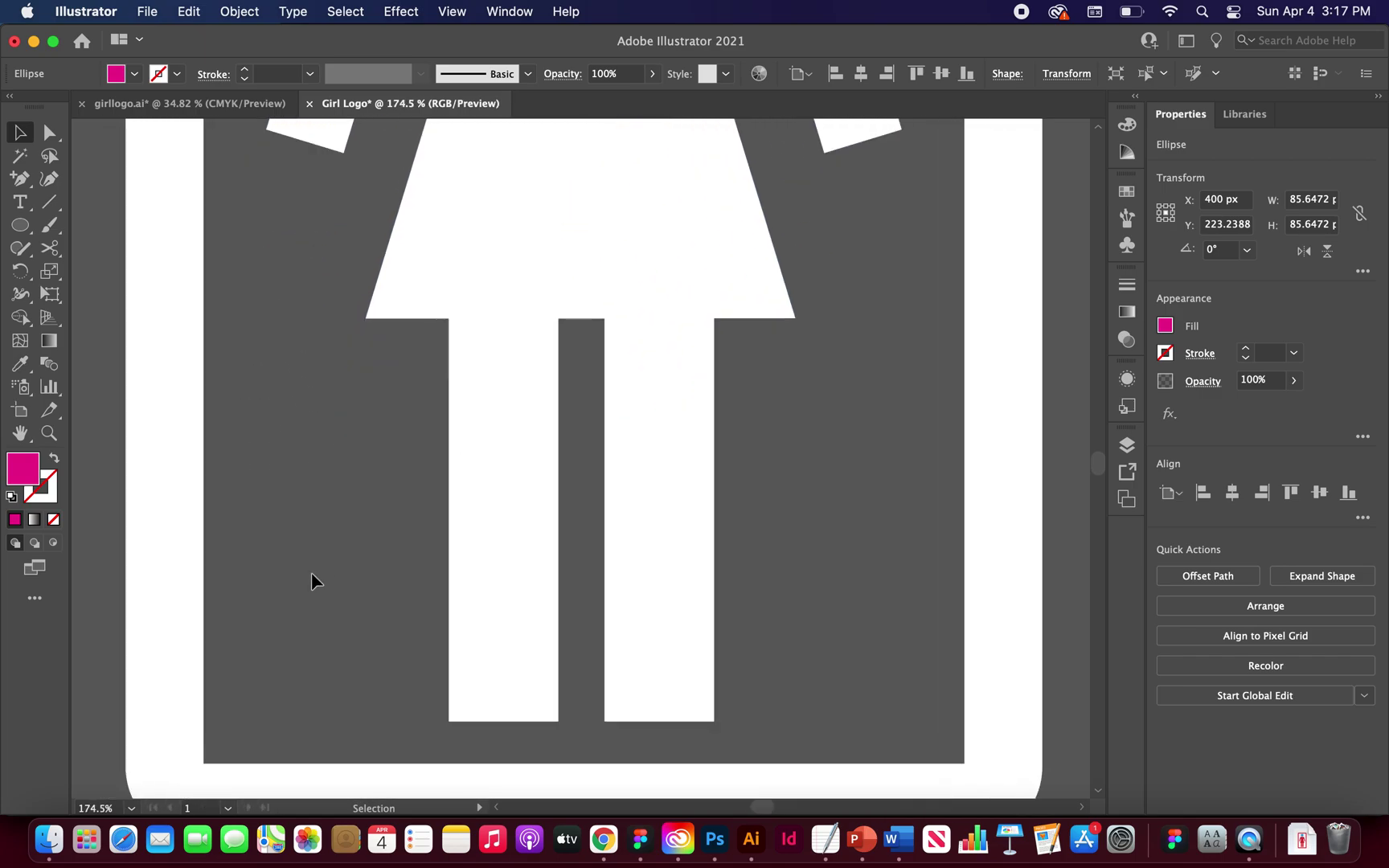
drag(17, 228, 84, 228)
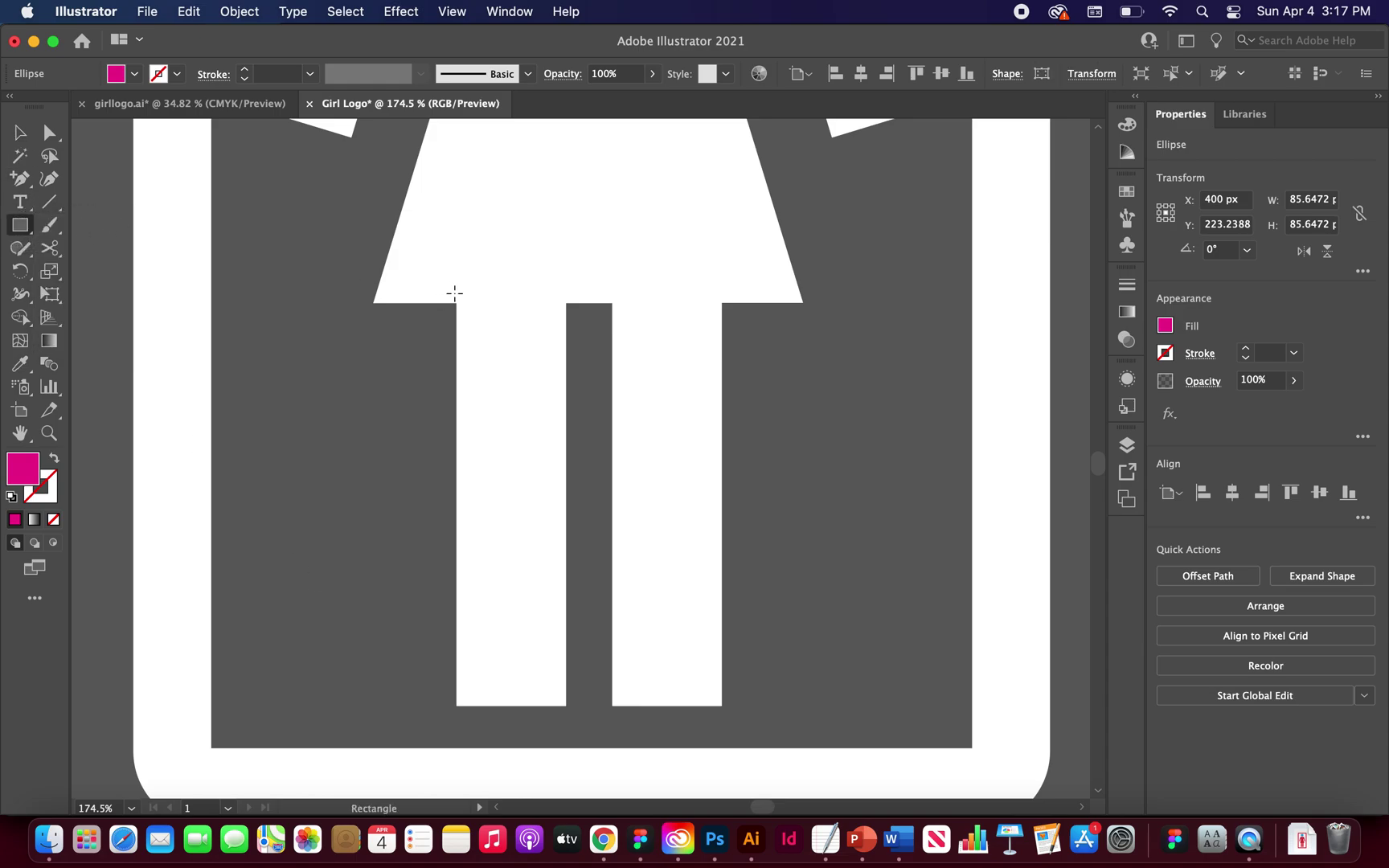
drag(456, 292, 566, 705)
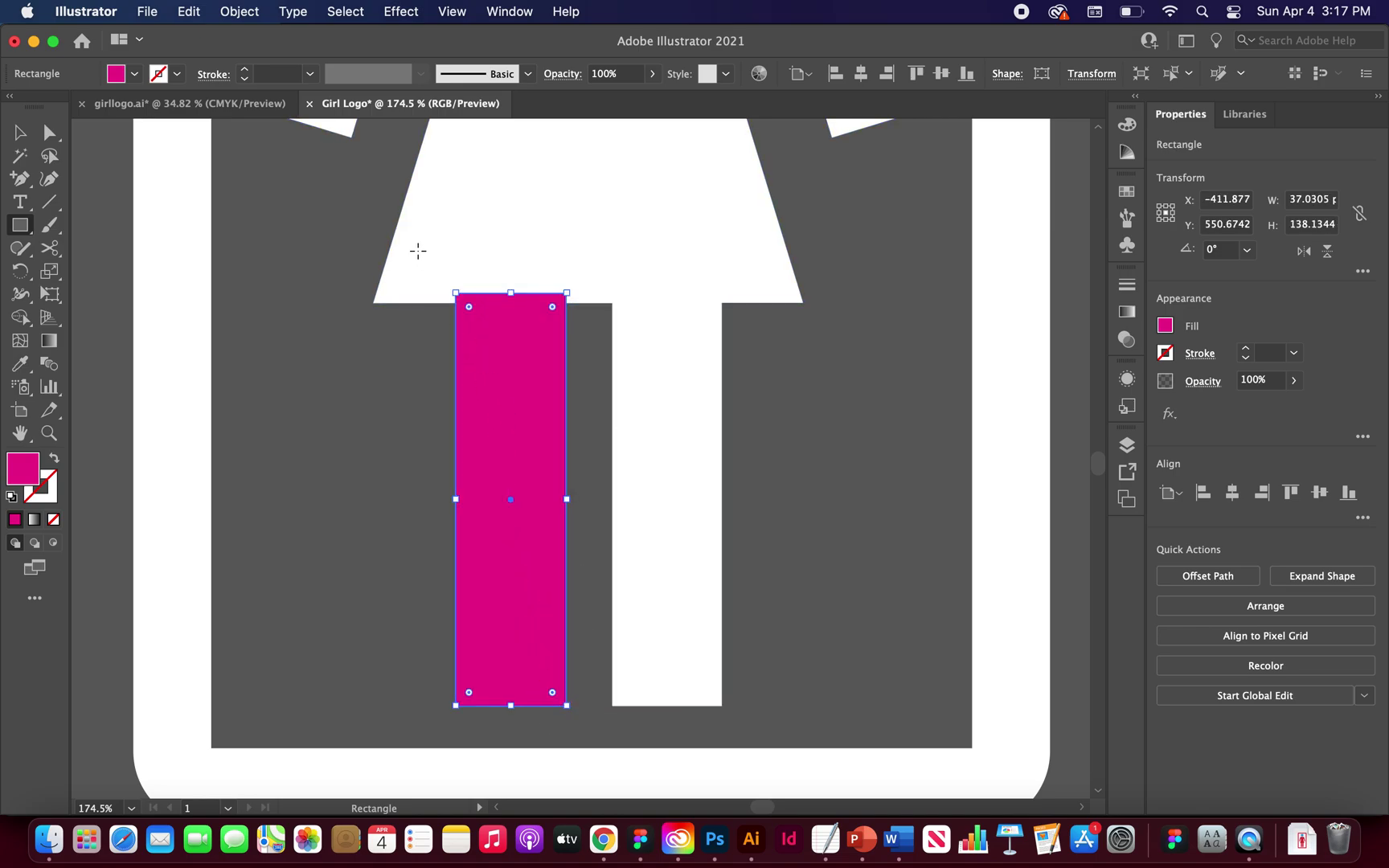
Duplicate the magenta leg rectangle straight across onto the reference figure's right leg.
click(19, 135)
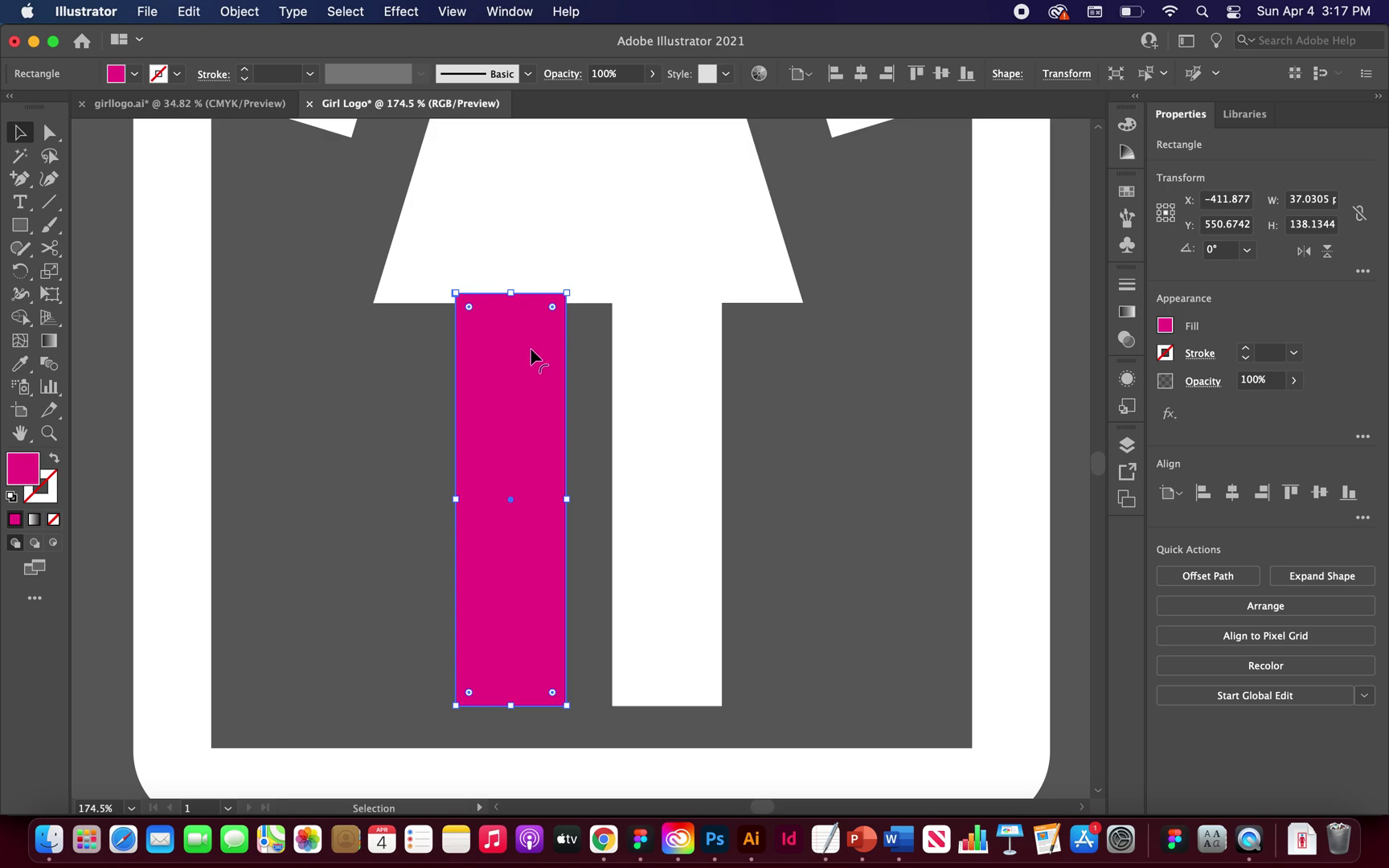
click(178, 390)
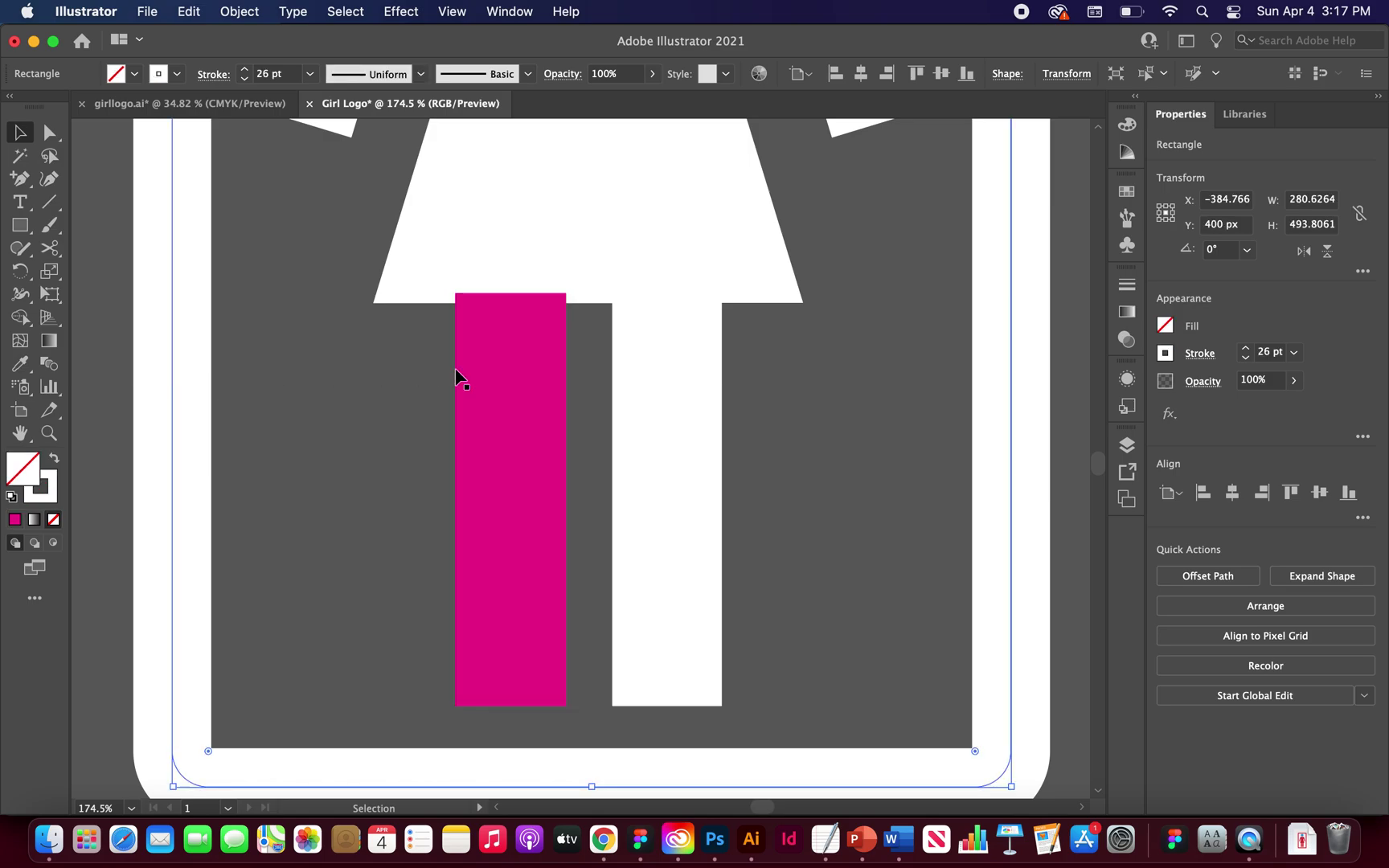
click(498, 374)
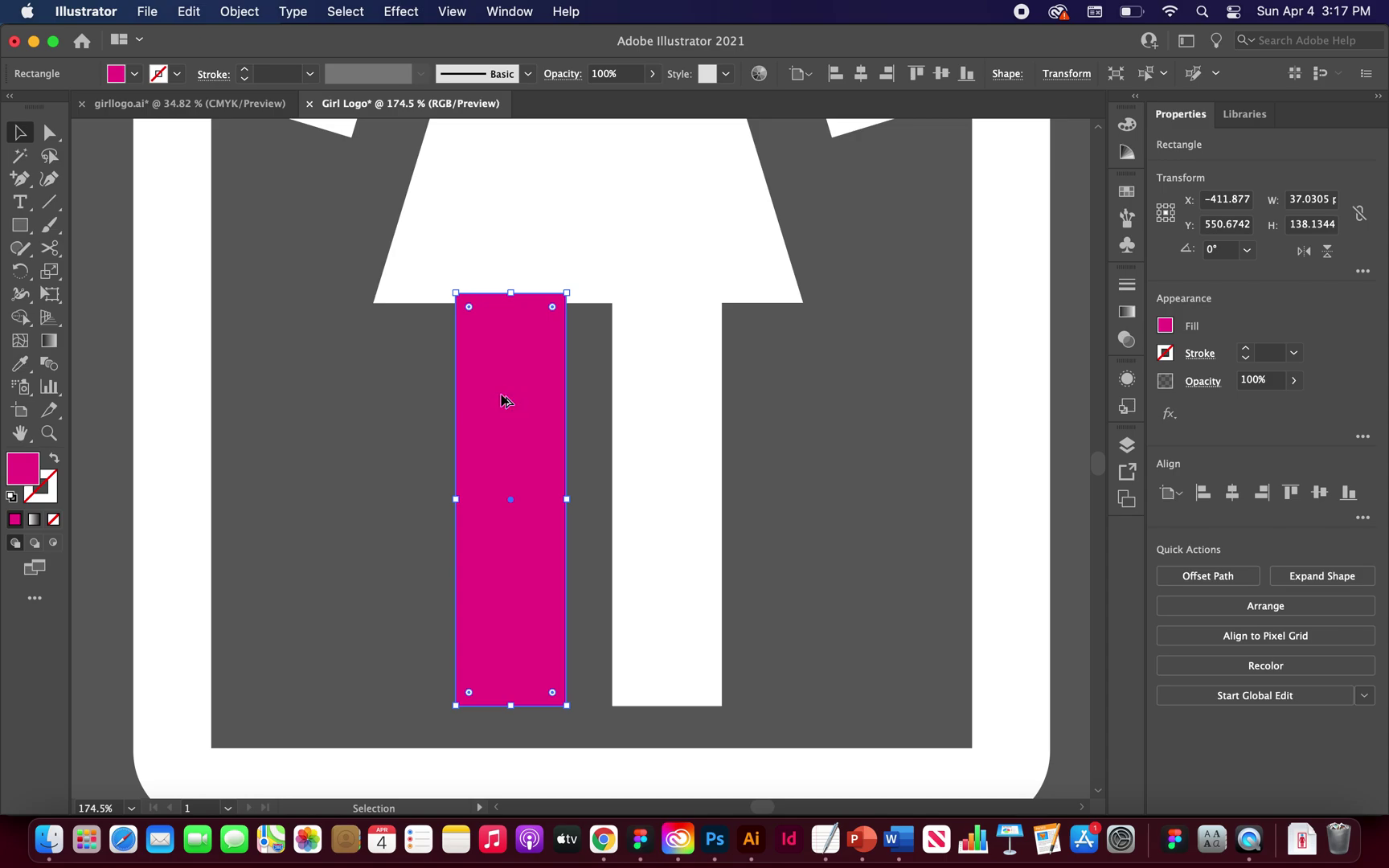
drag(501, 399, 658, 414)
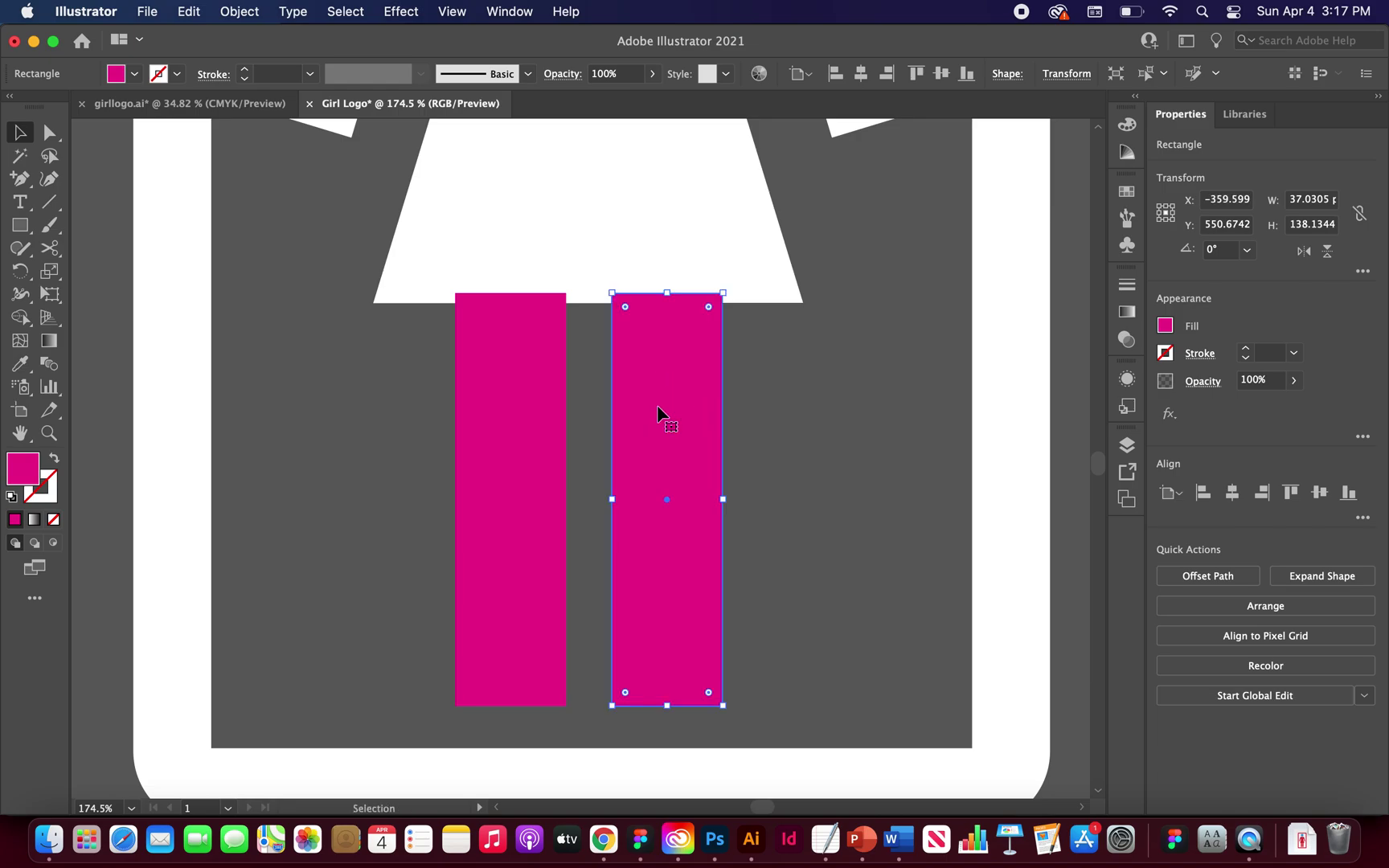
Select both magenta leg rectangles together.
scroll(657, 413, down, 10)
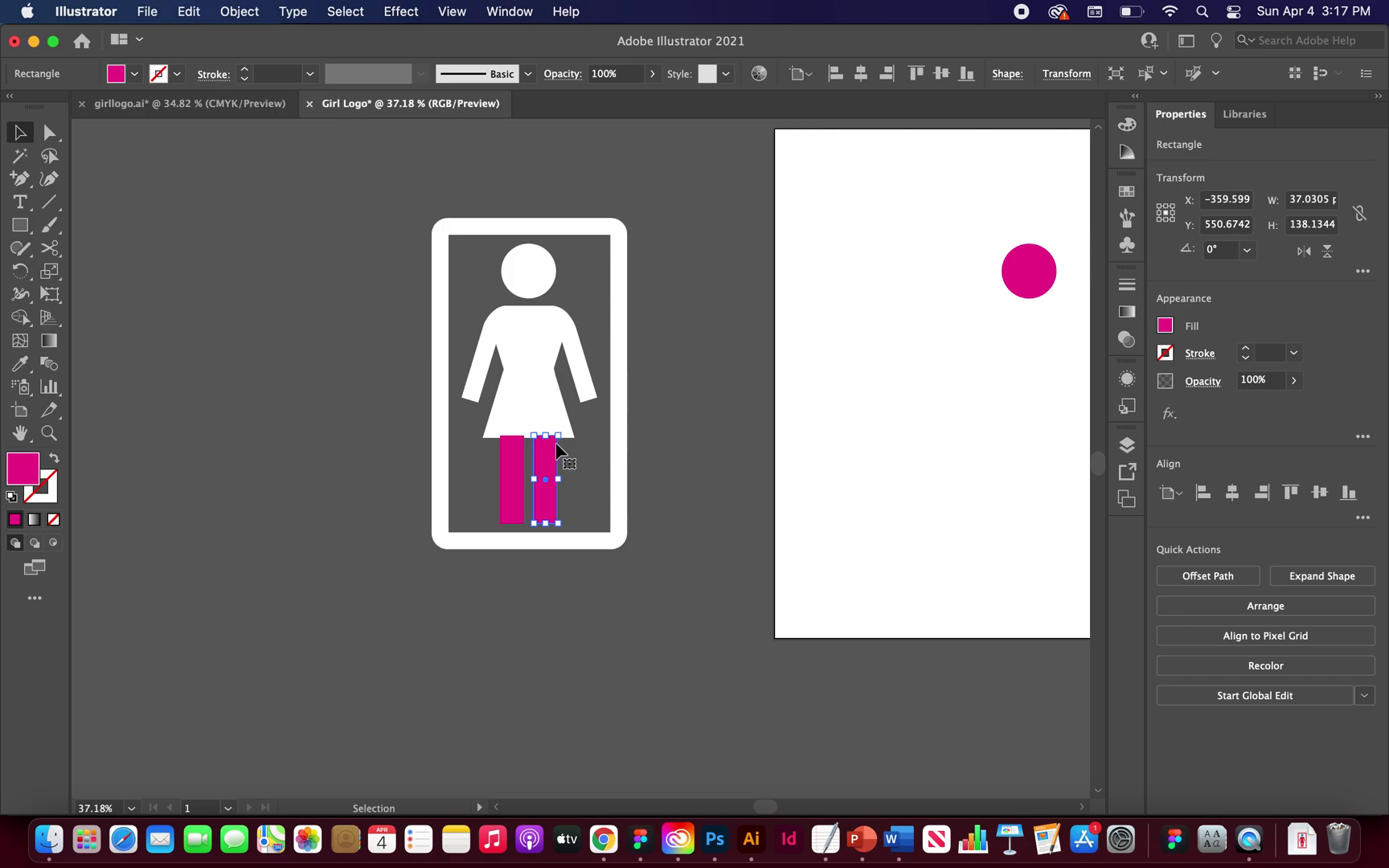
scroll(851, 438, right, 3)
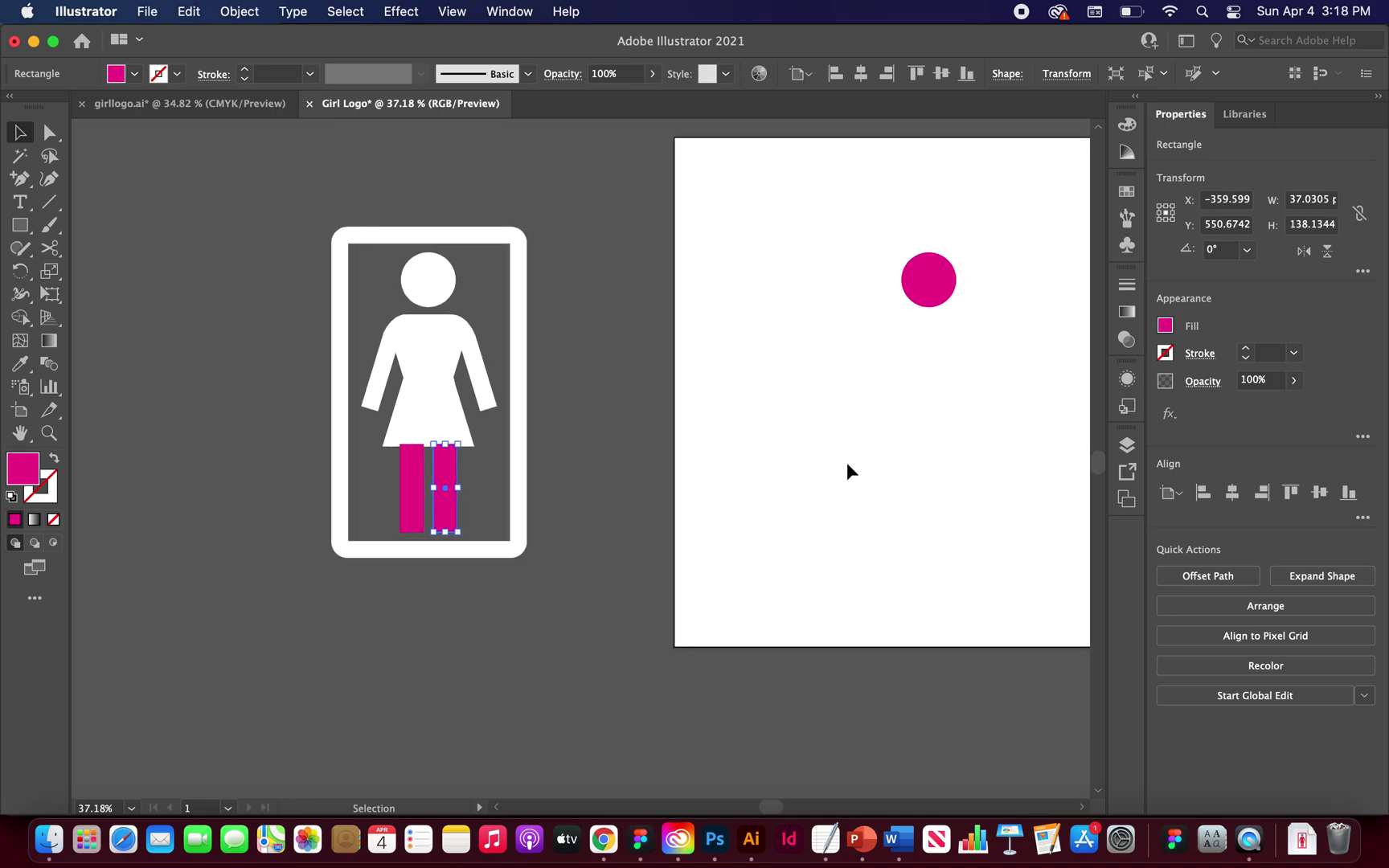
scroll(394, 466, up, 3)
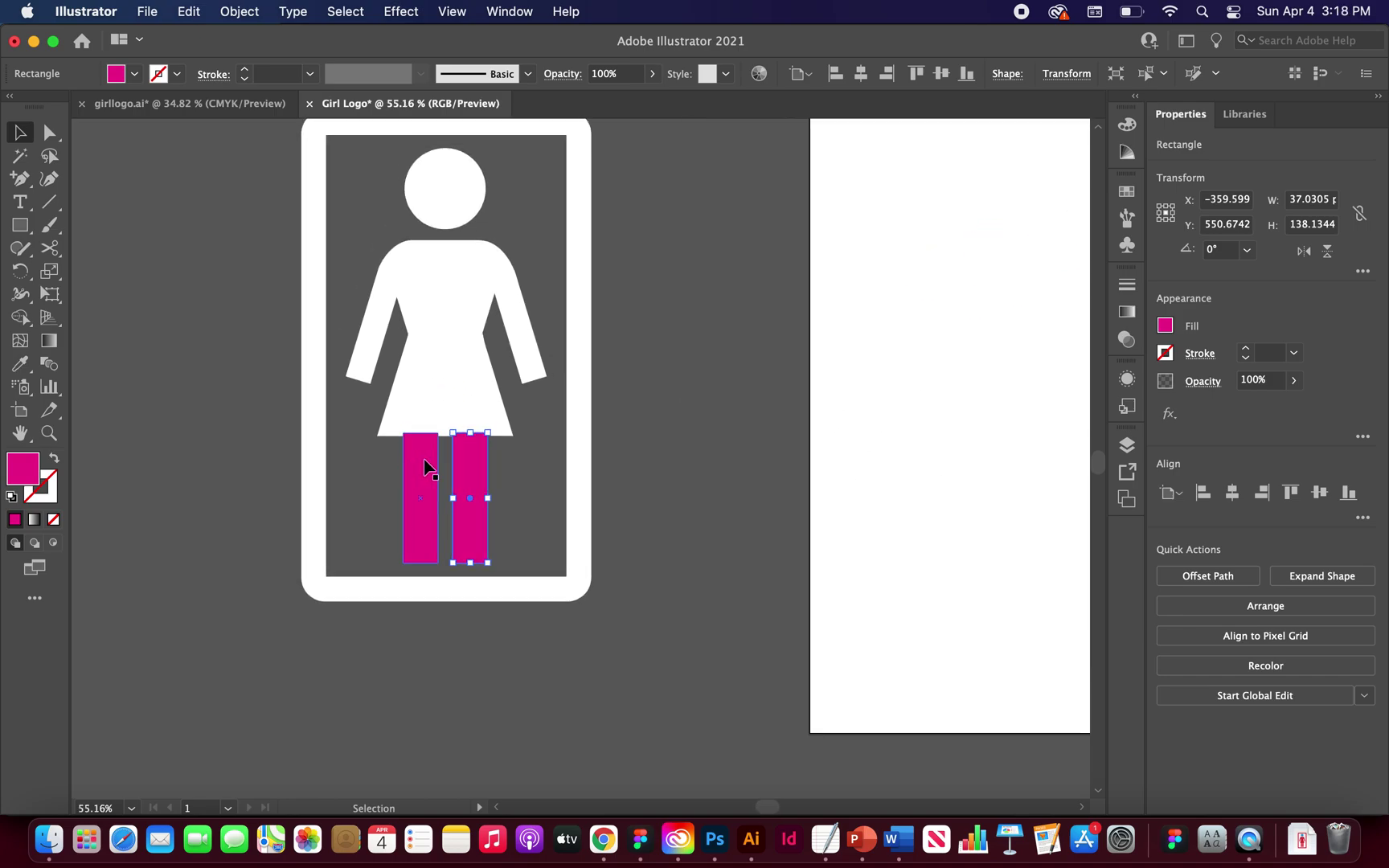
shift+click(423, 464)
scroll(423, 467, down, 3)
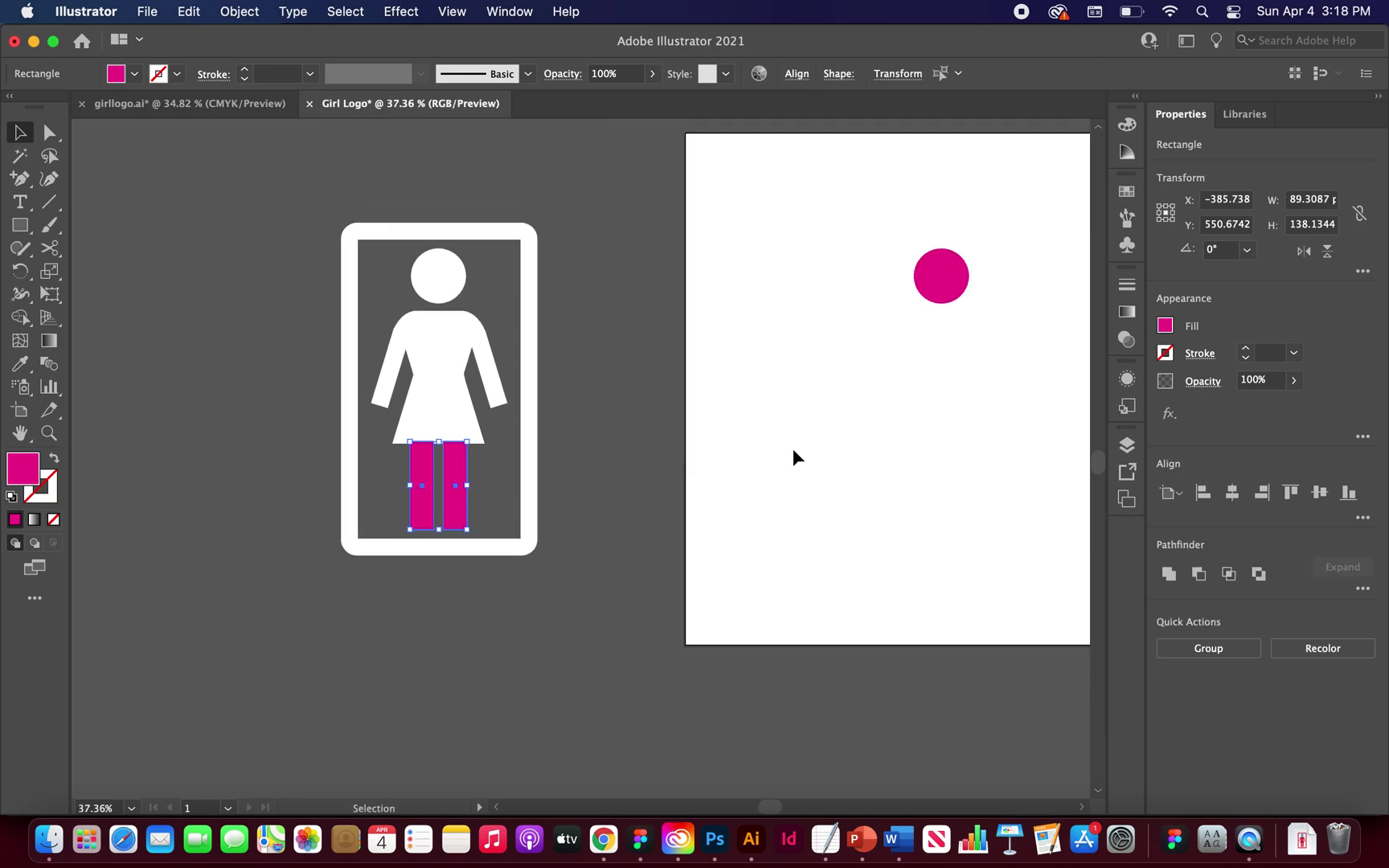
Try centring the two ungrouped leg rectangles horizontally on the artboard.
click(1232, 494)
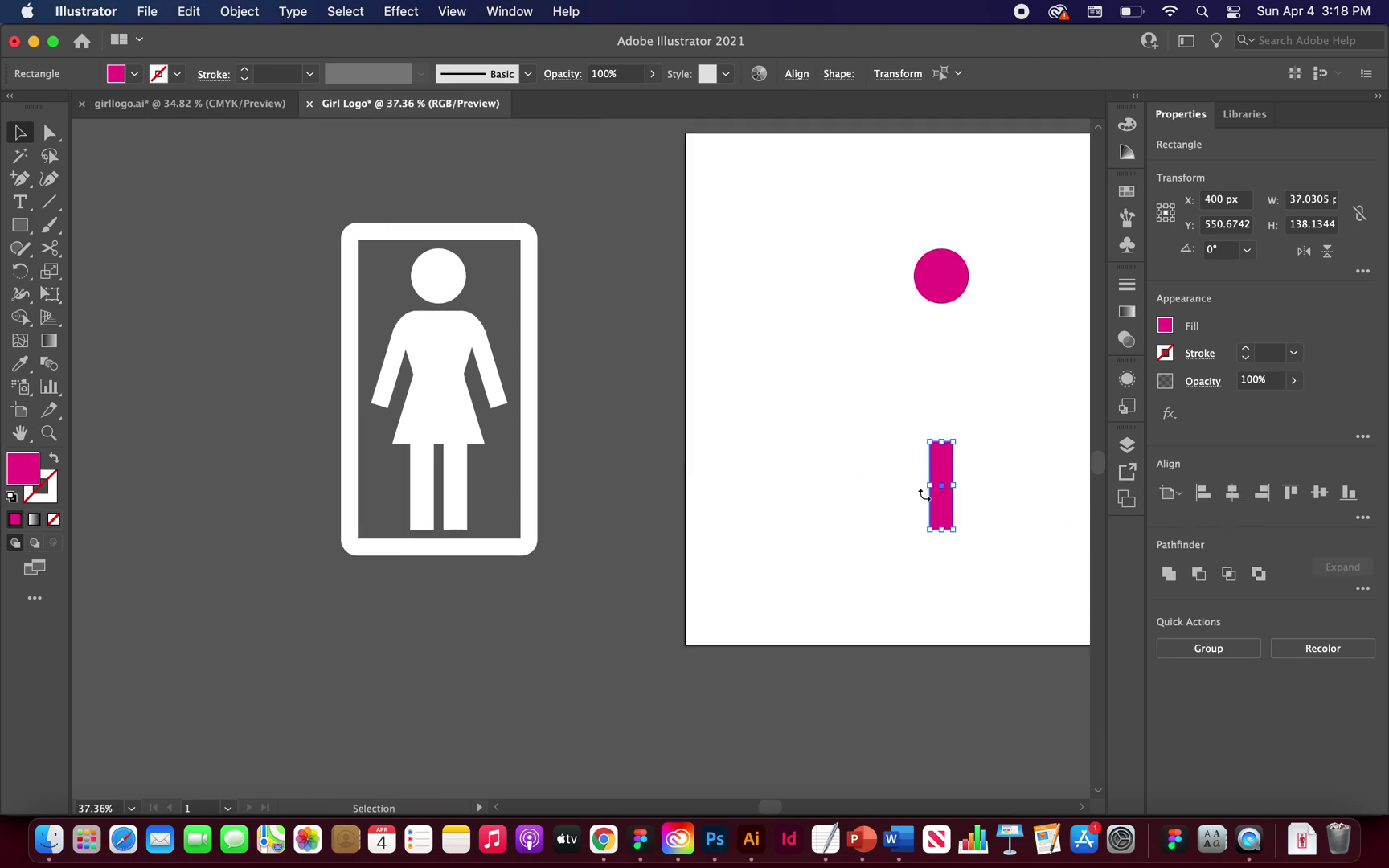
key(super+z)
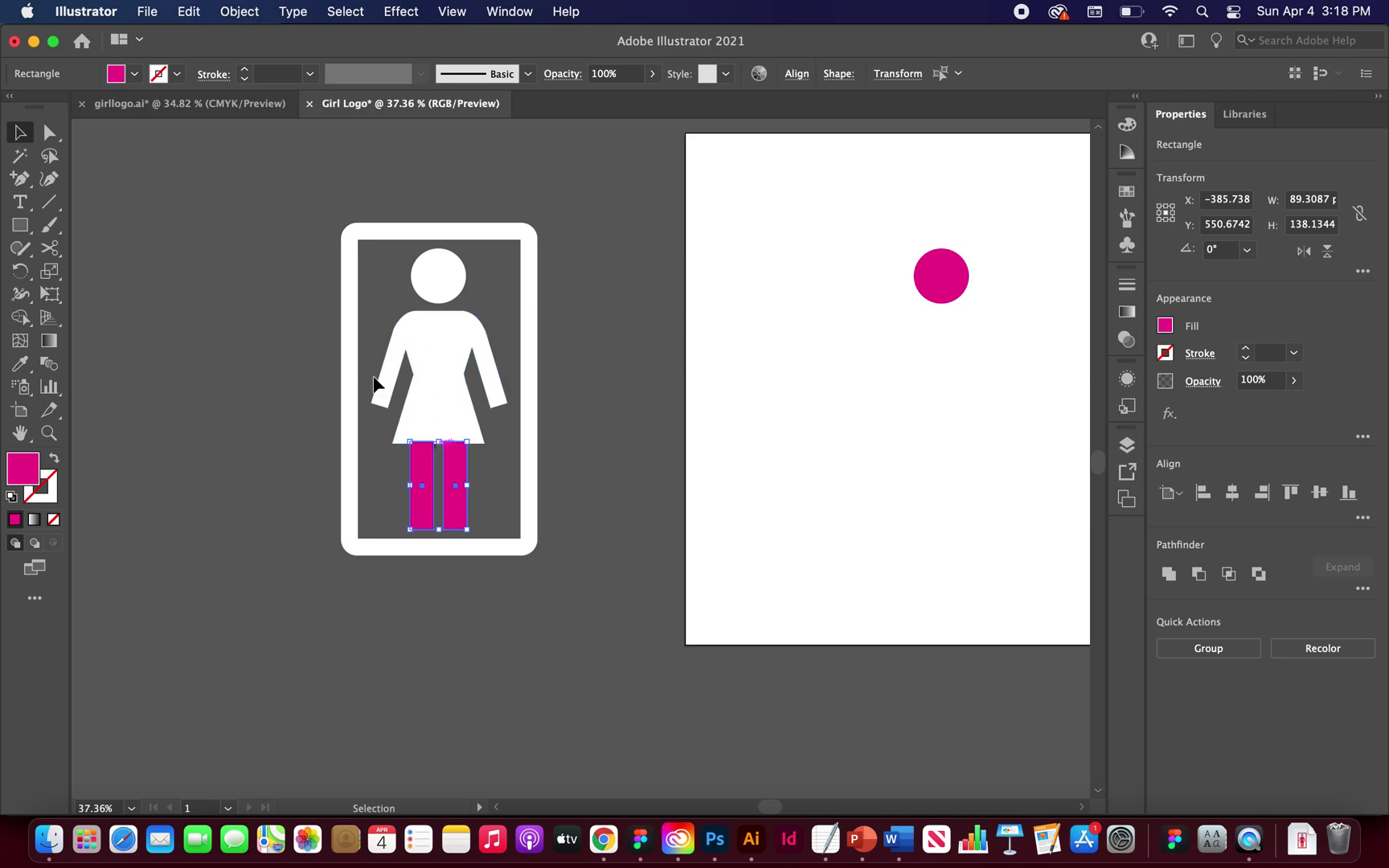
Group the two leg rectangles, centre the group horizontally on the artboard and deselect it.
click(238, 12)
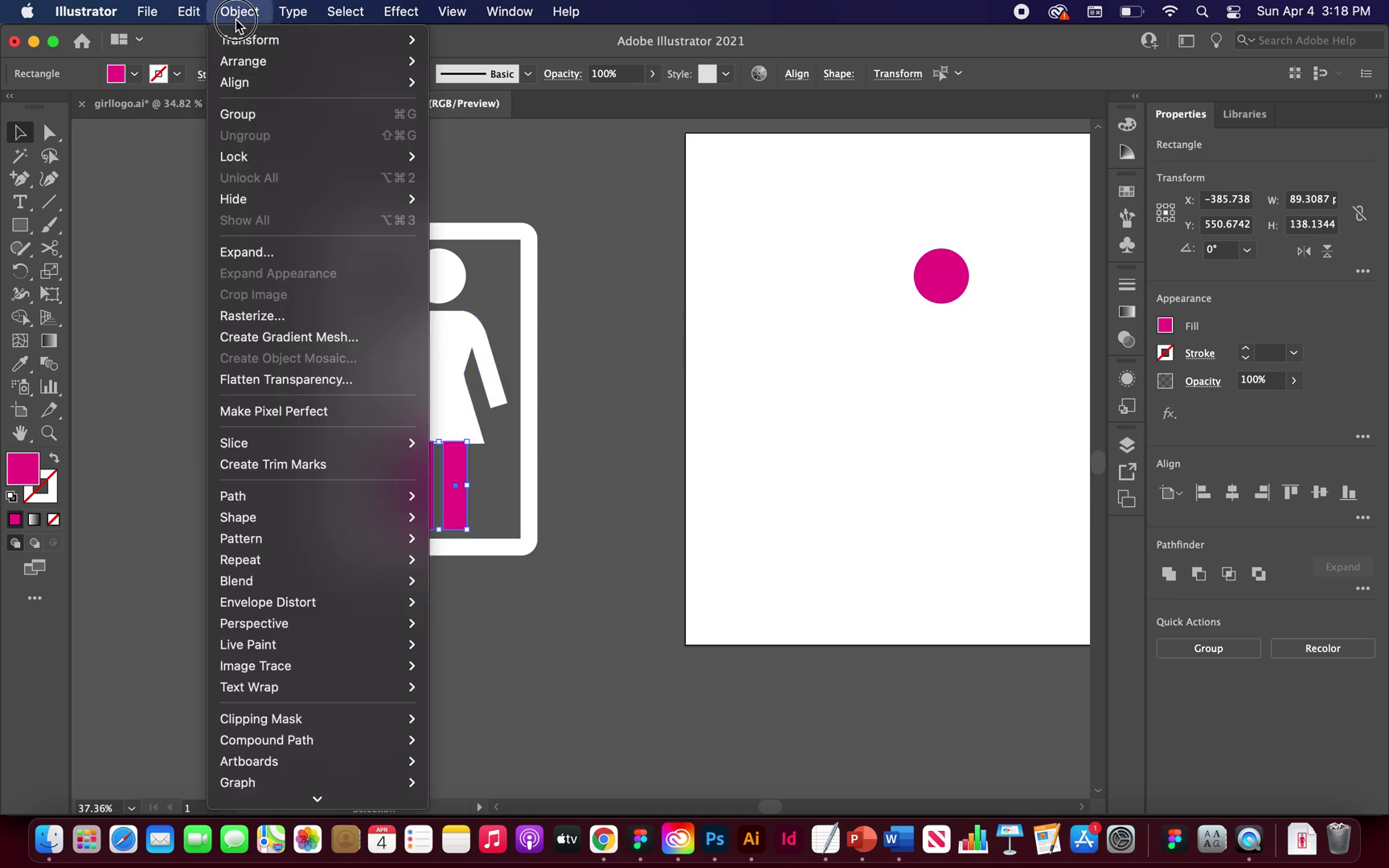
click(254, 117)
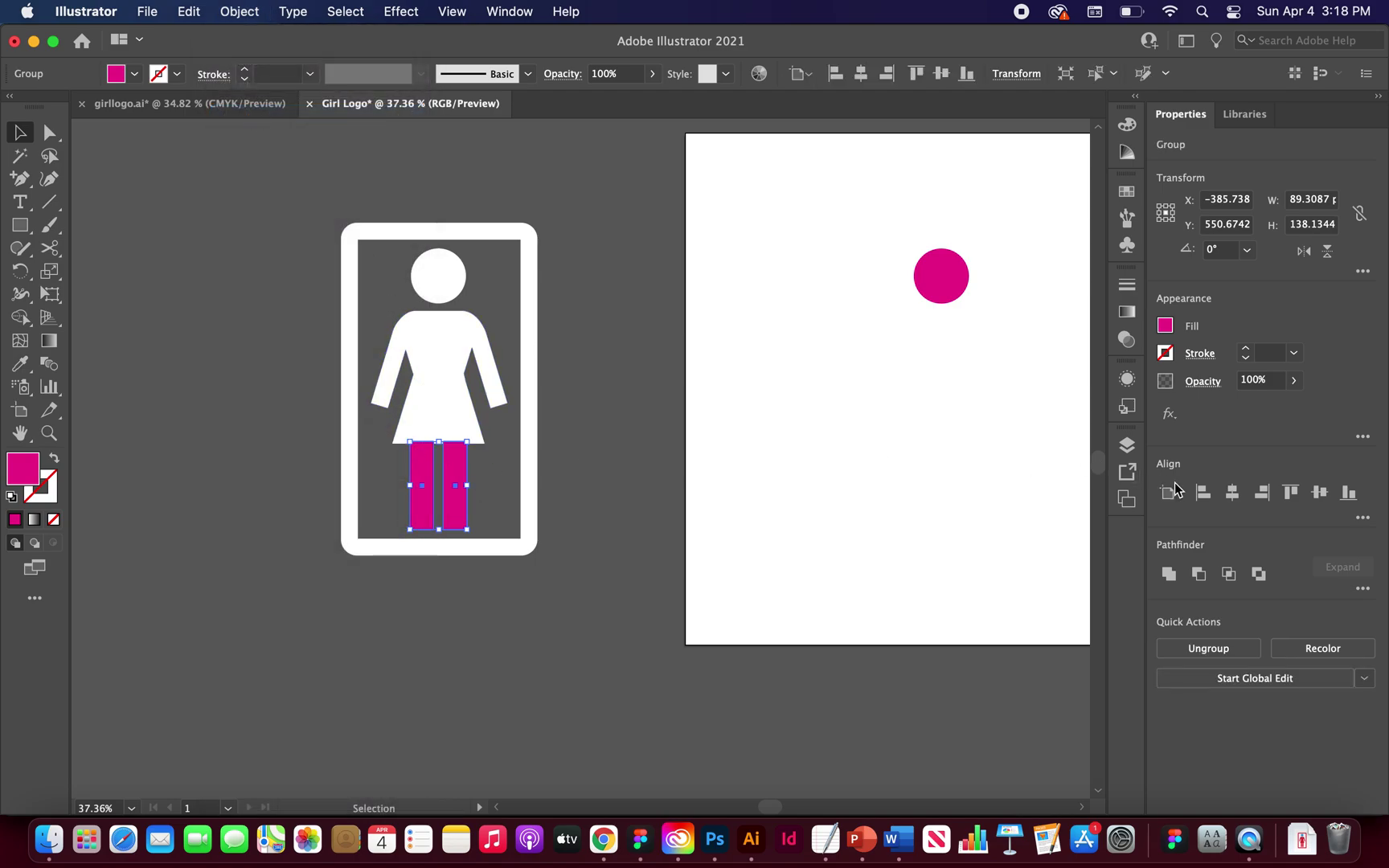
click(1235, 493)
click(1018, 484)
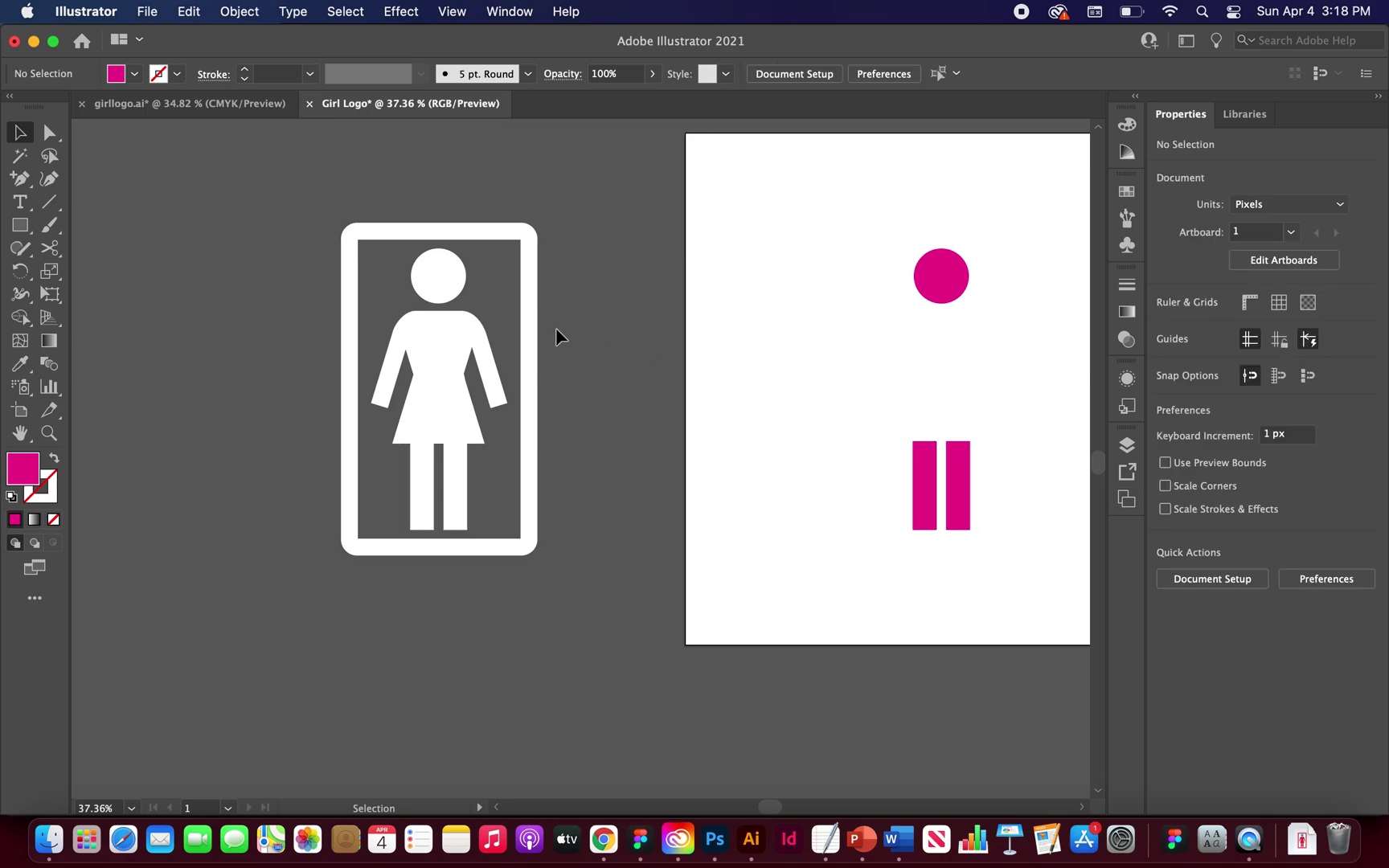
Draw a magenta triangle about 145 px wide and 125 px high over the reference skirt with the Polygon tool.
scroll(481, 351, up, 6)
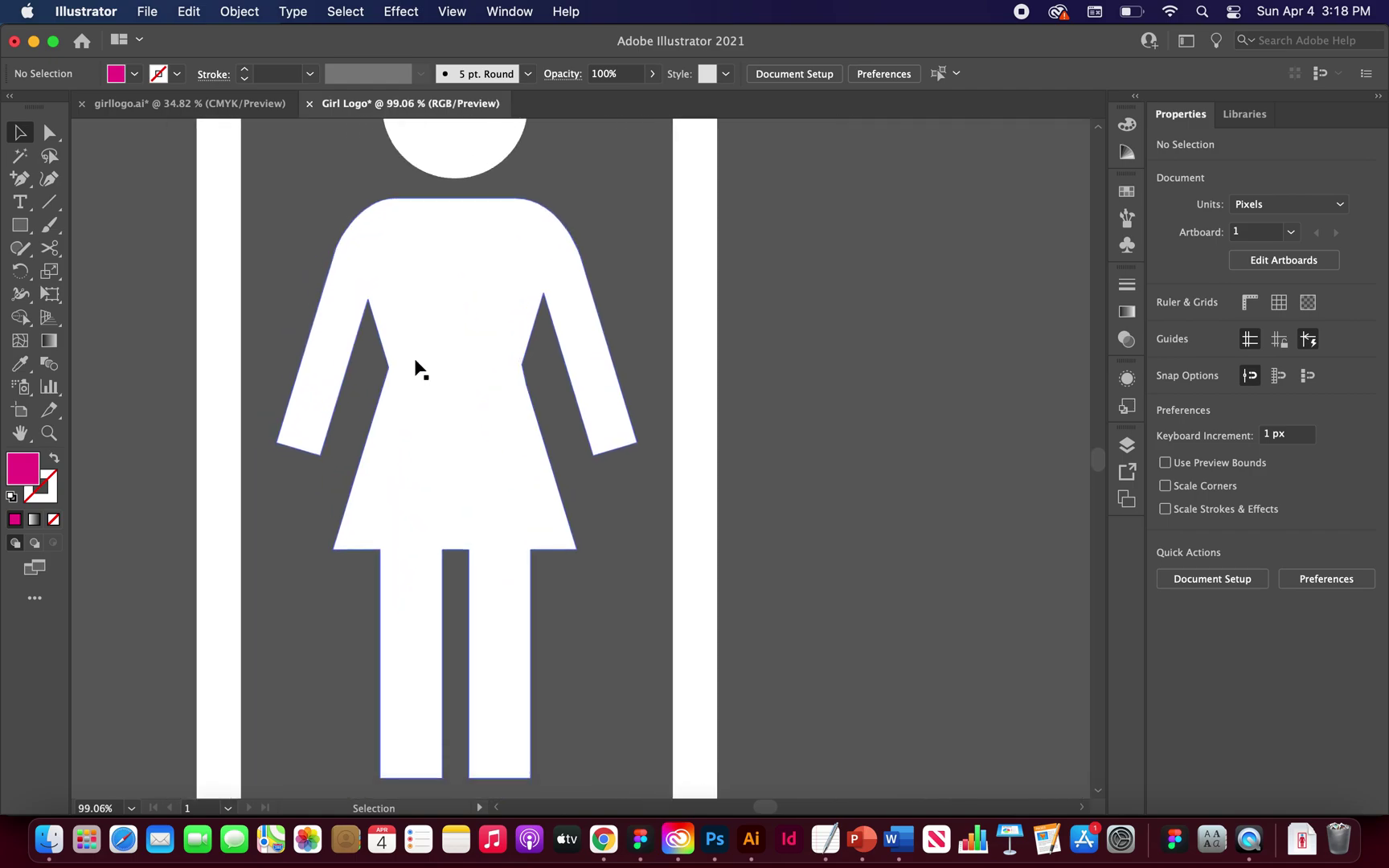
scroll(433, 419, up, 2)
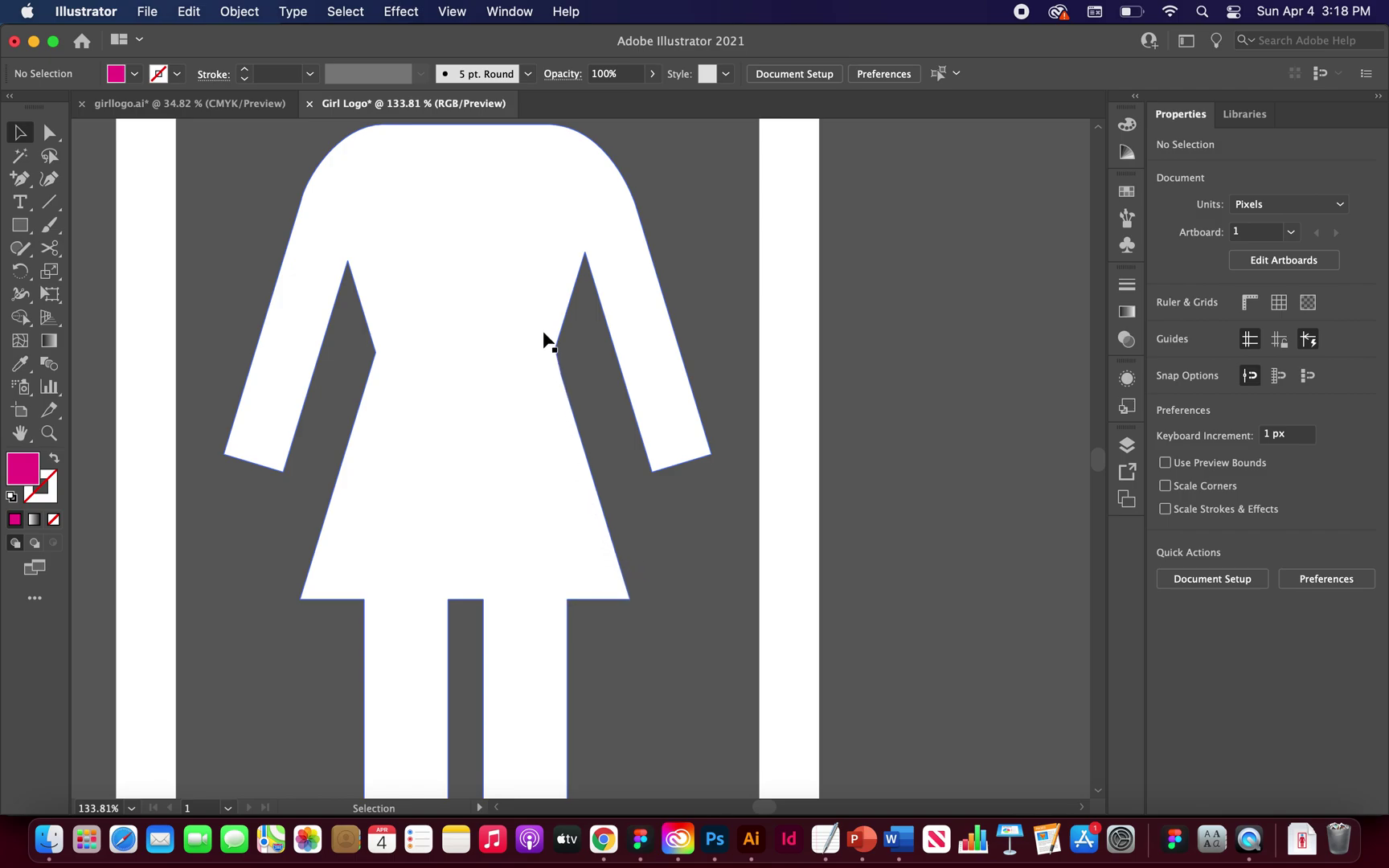
click(16, 229)
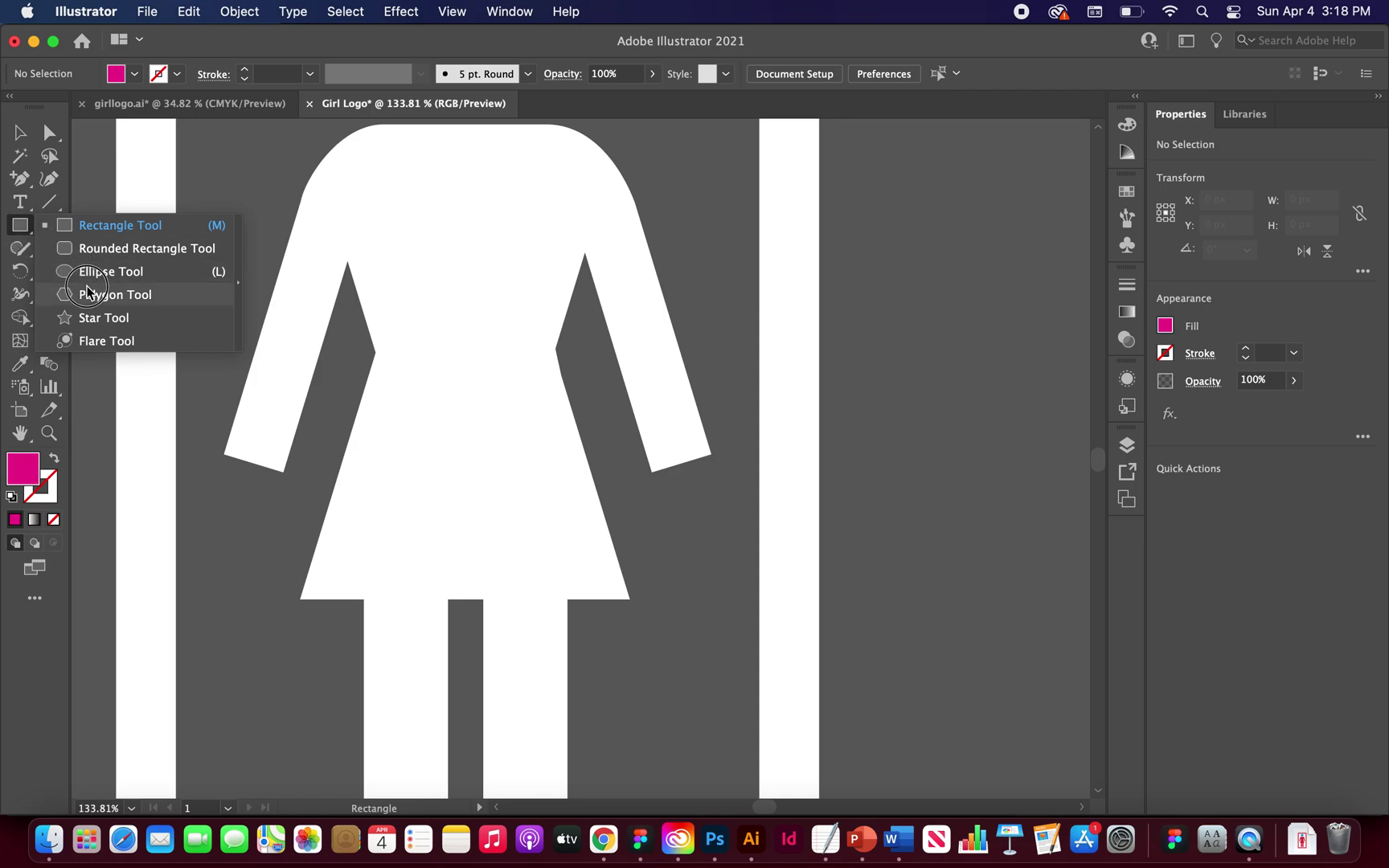
click(91, 296)
mouse_move(425, 235)
mouse_down()
mouse_move(514, 378)
mouse_move(506, 508)
mouse_move(531, 589)
mouse_move(518, 624)
mouse_move(573, 662)
mouse_up()
key(Down)
key(Down)
key(Down)
key(Up)
key(Up)
key(Up)
key(Up)
key(Up)
key(Up)
key(Down)
key(Down)
key(Down)
key(Down)
key(Down)
key(Up)
key(Up)
key(Up)
key(Up)
key(Up)
key(Down)
key(Down)
key(Down)
key(Down)
key(Down)
key(Down)
scroll(541, 584, down, 3)
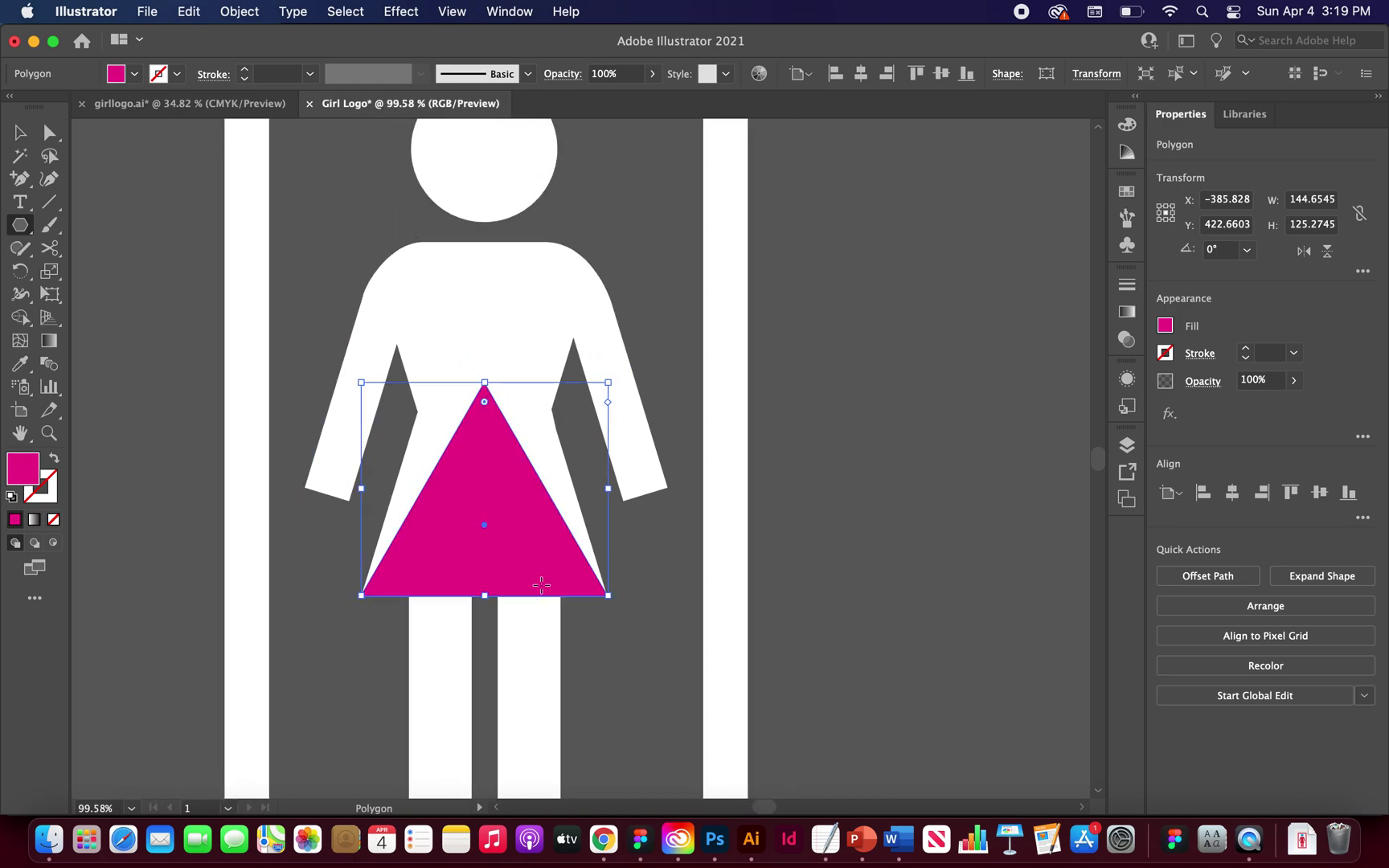
Stretch the skirt triangle upward to about 242 px high and centre it horizontally on the artboard.
click(21, 133)
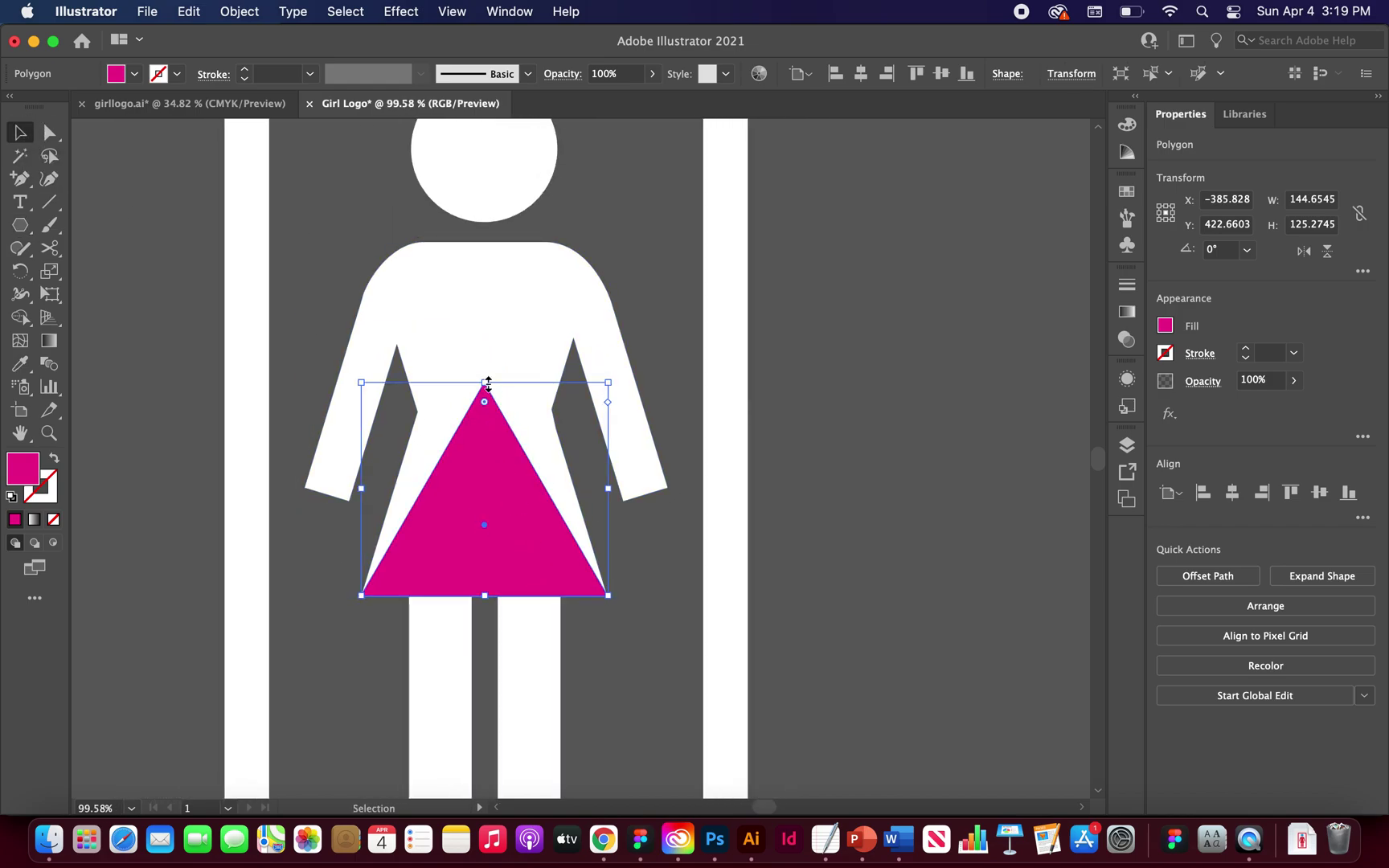
drag(488, 383, 485, 183)
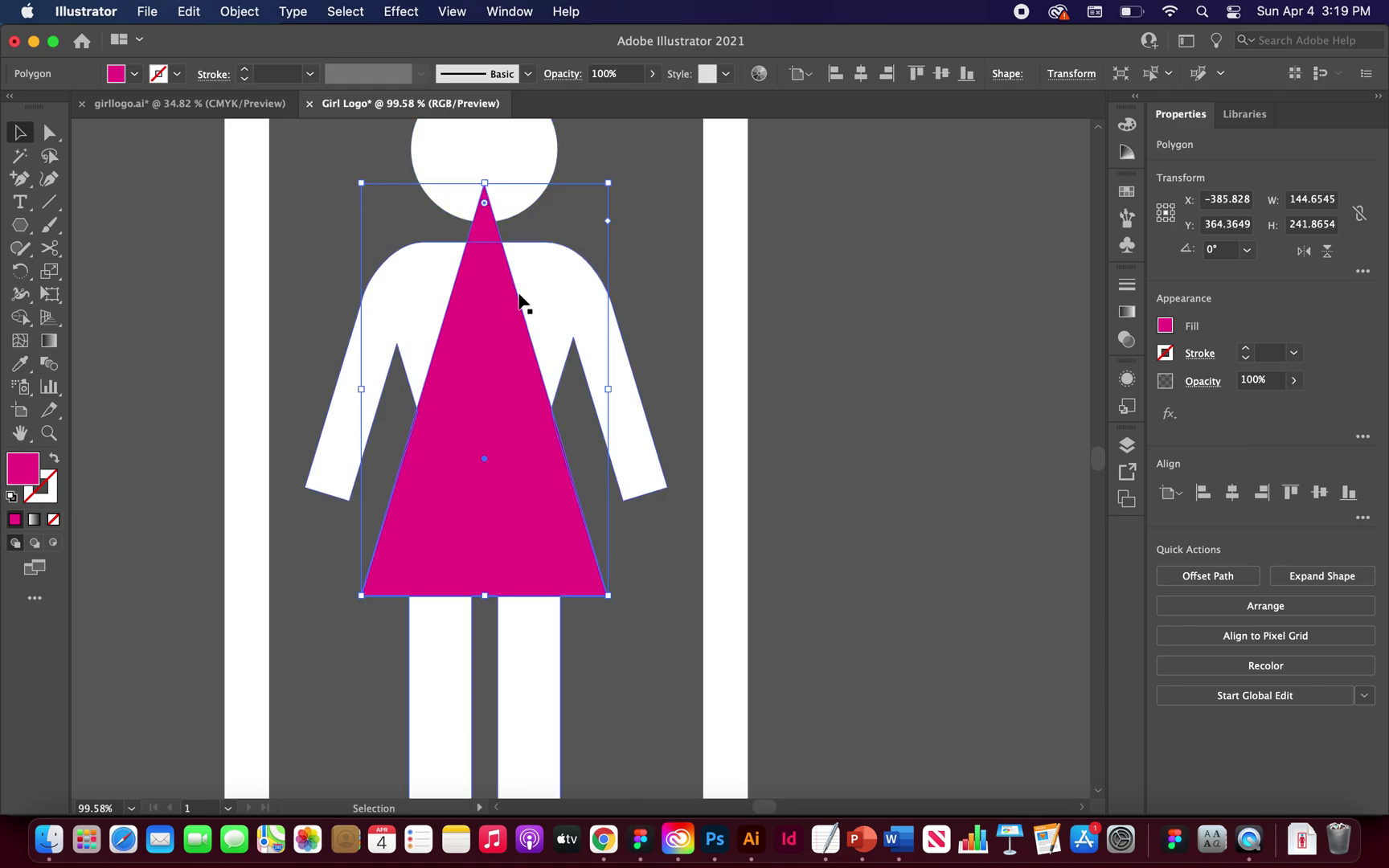
scroll(487, 292, down, 6)
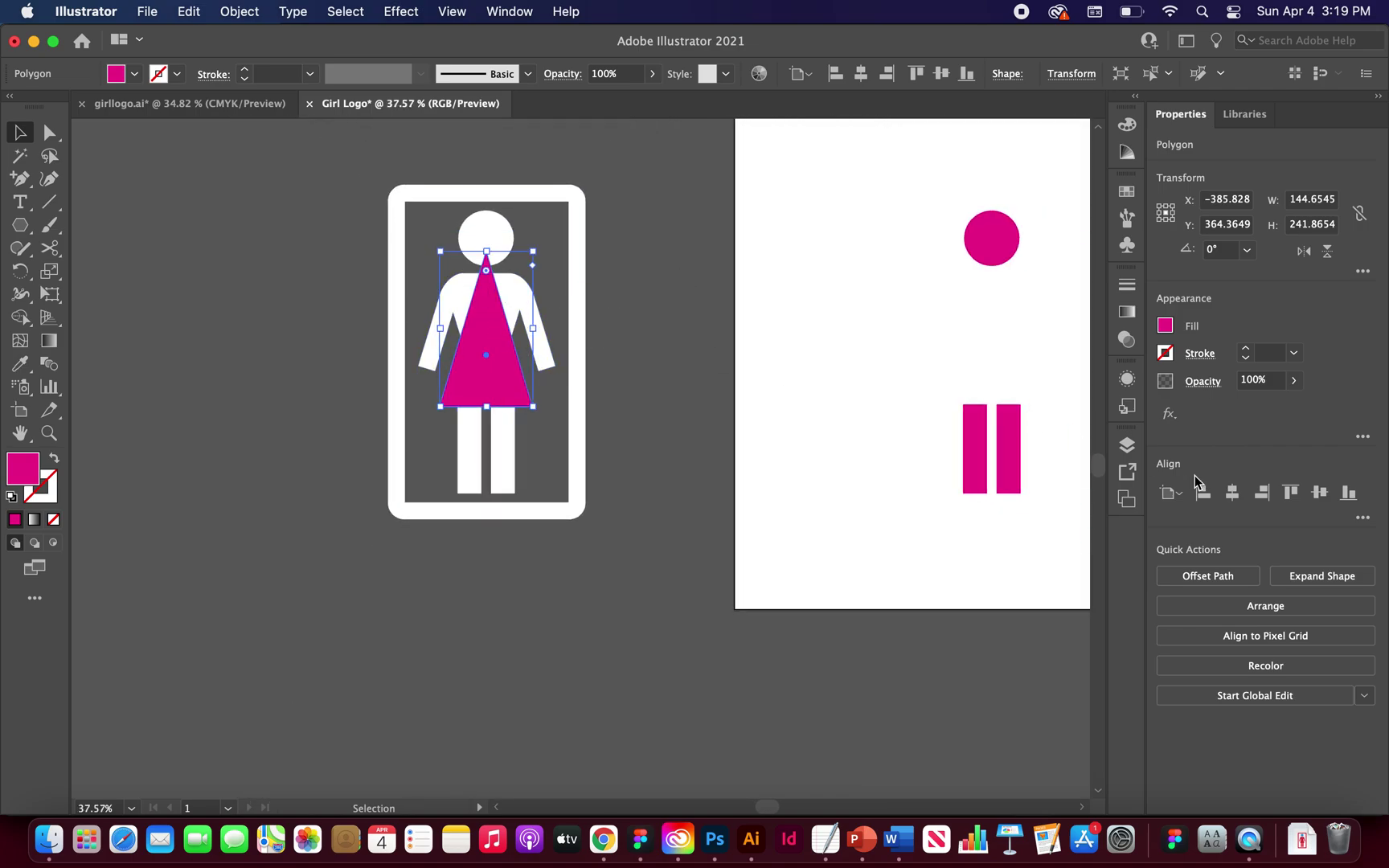
click(1234, 496)
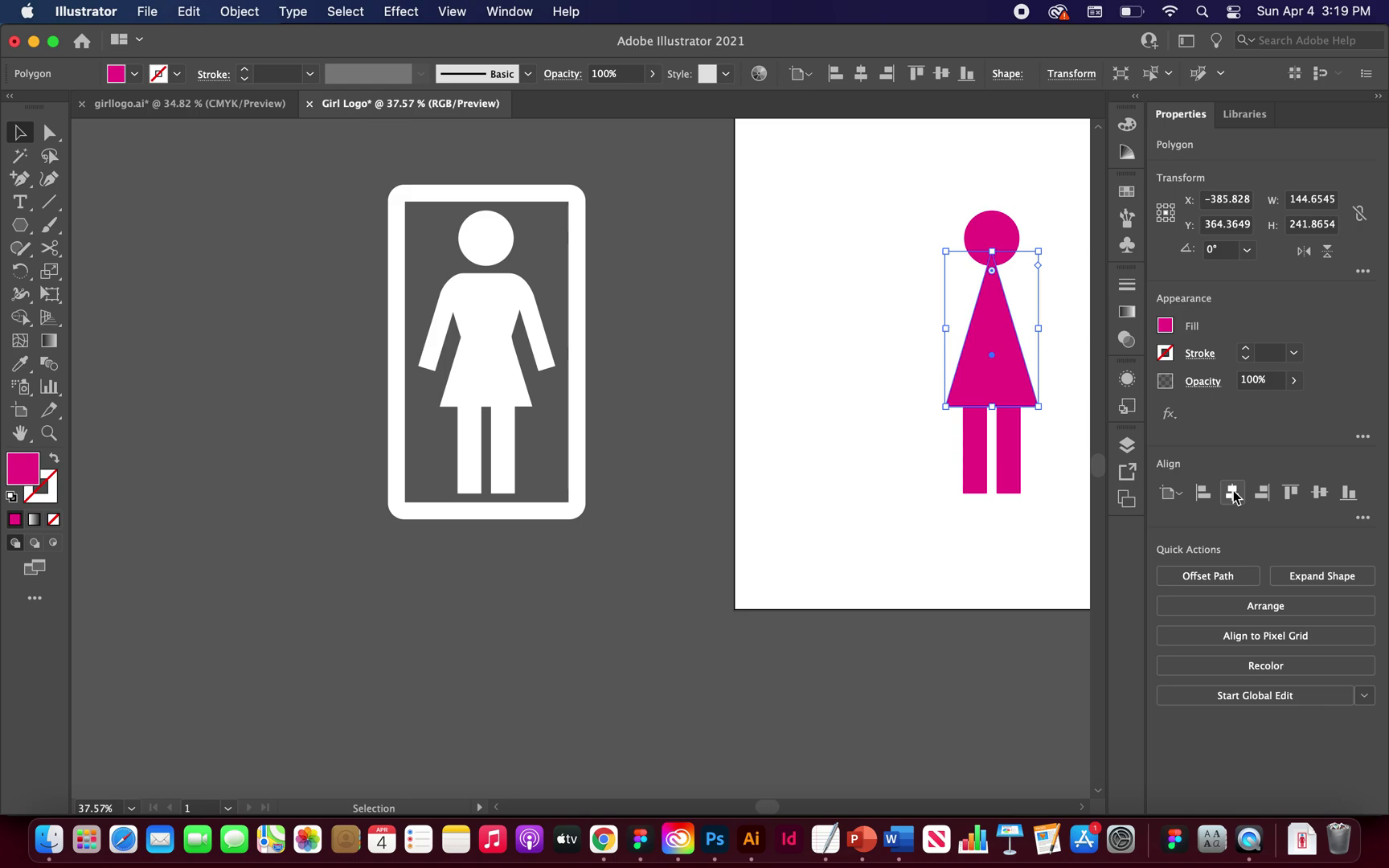
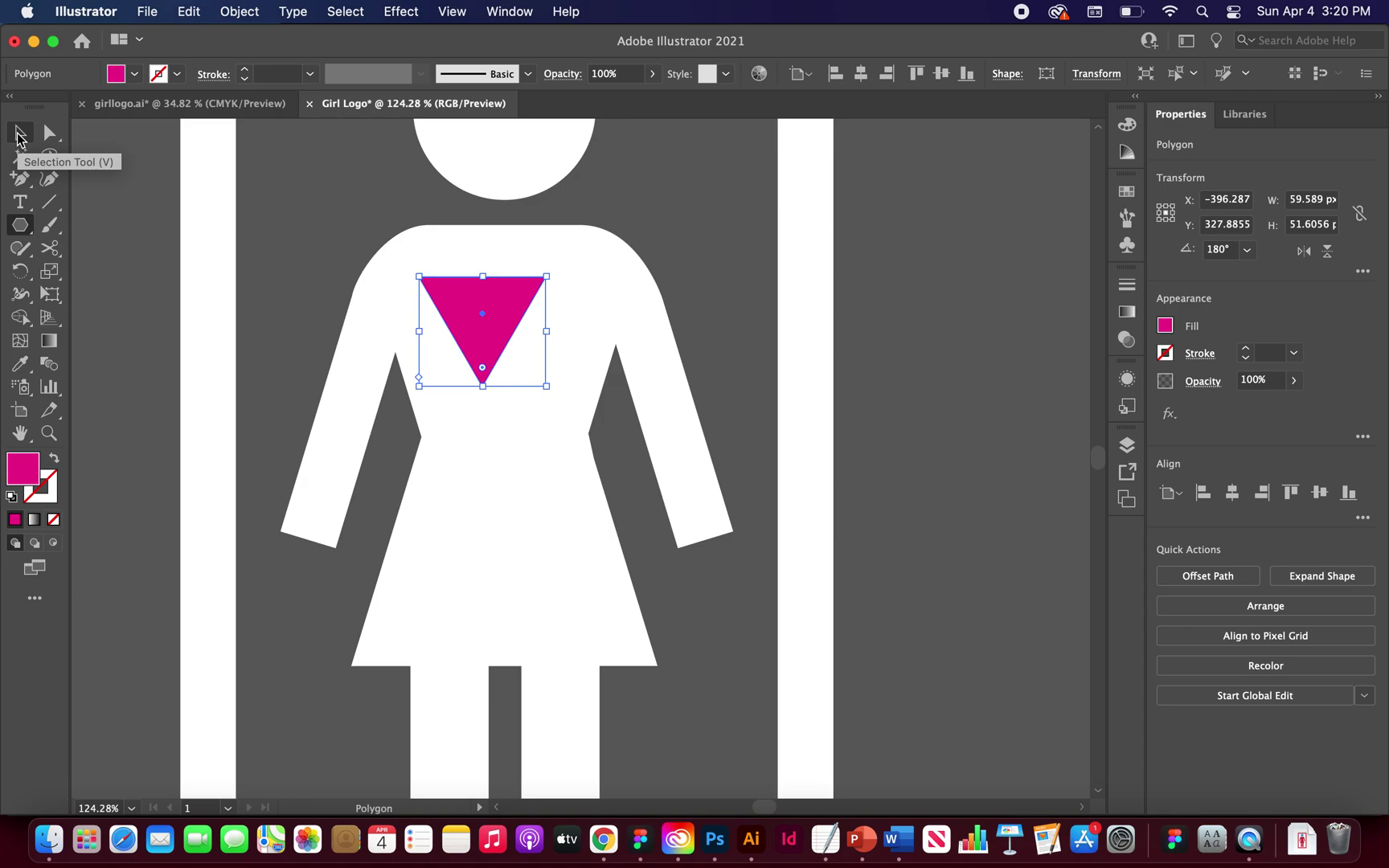
Move and stretch the inverted magenta triangle to about 144 x 234 px so its sides follow the reference torso.
click(17, 137)
click(453, 299)
drag(452, 299, 478, 298)
drag(507, 384, 507, 565)
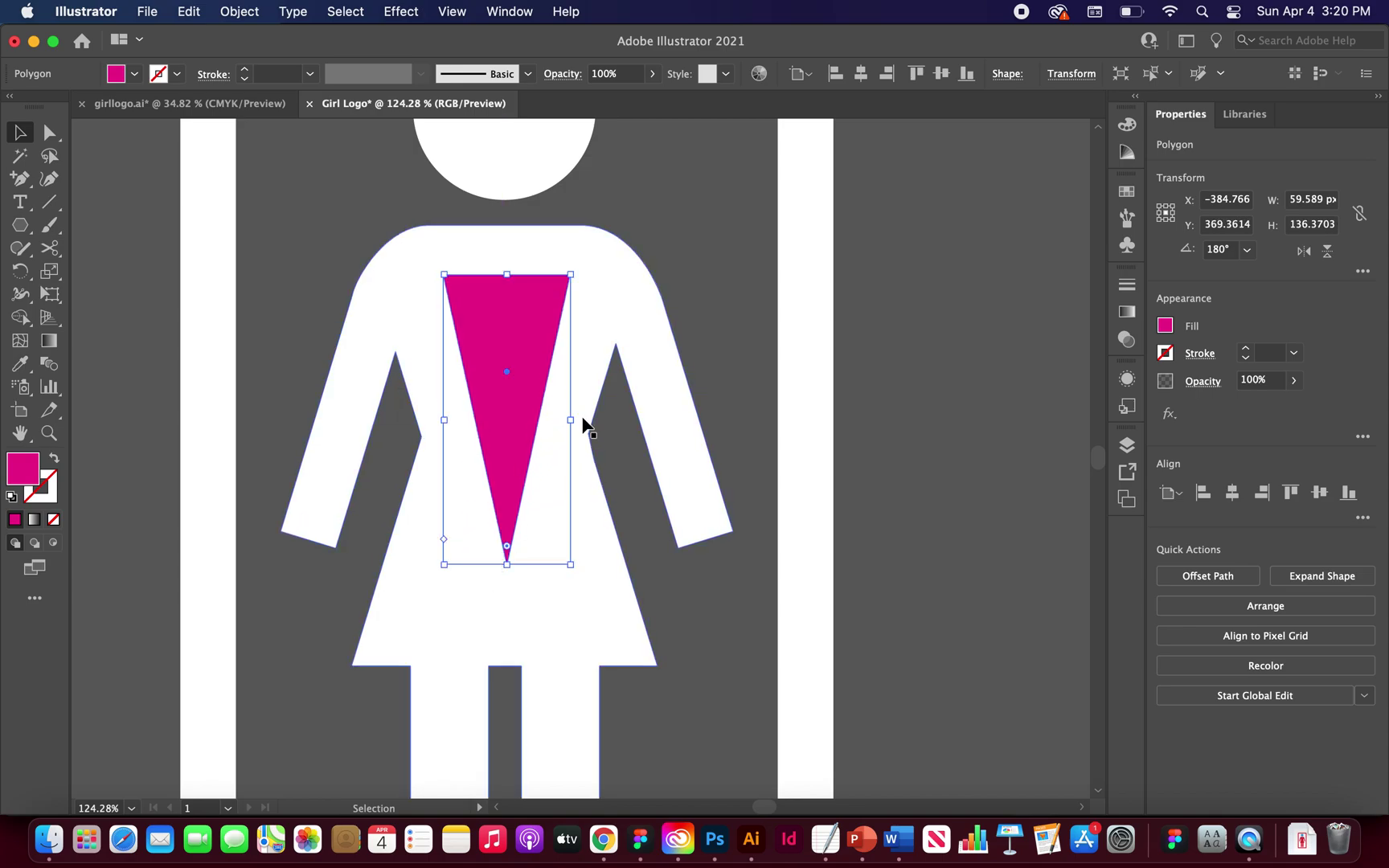
drag(570, 419, 640, 420)
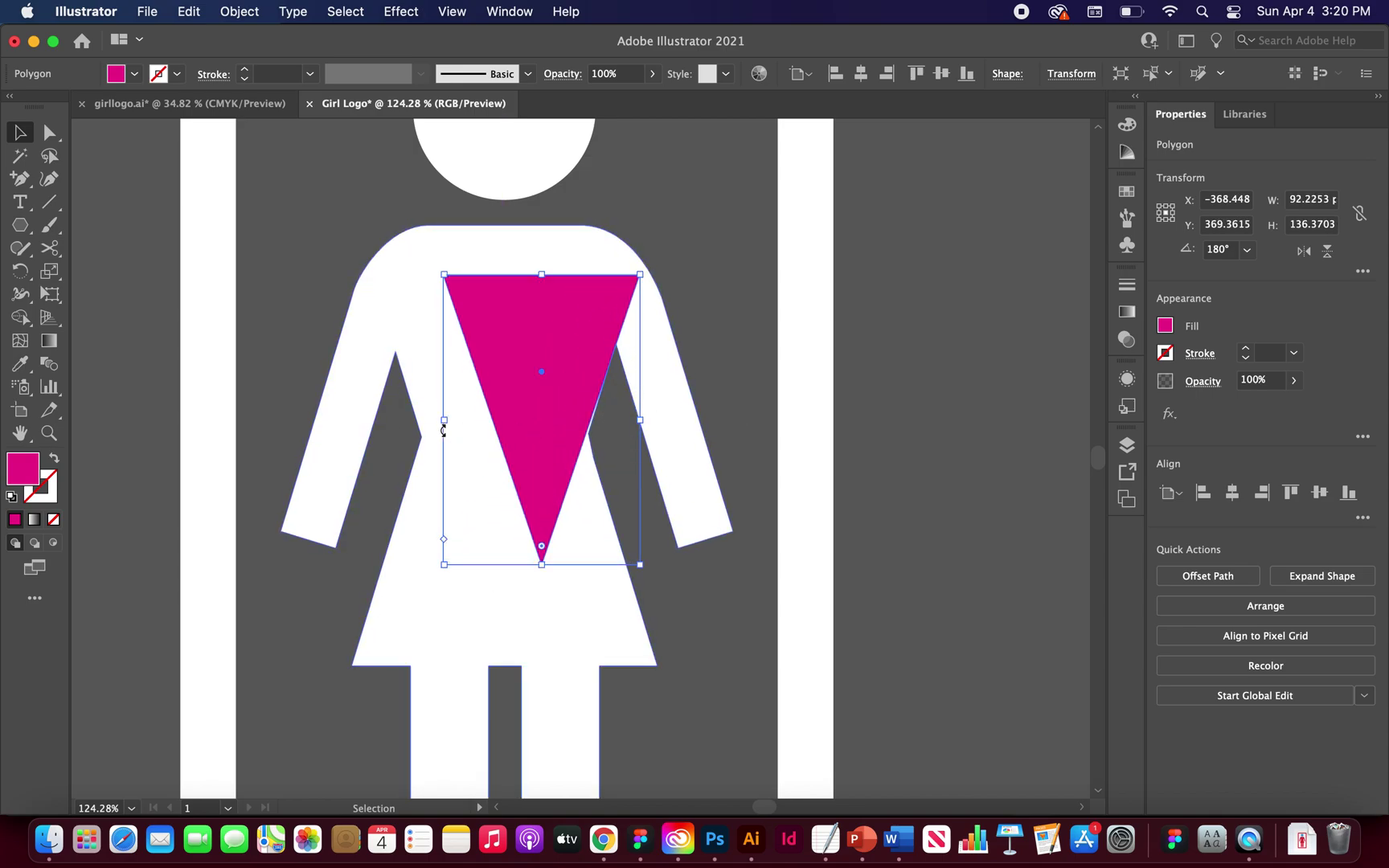
drag(443, 422, 361, 420)
drag(500, 274, 500, 198)
drag(501, 564, 500, 696)
drag(497, 443, 505, 449)
drag(373, 455, 356, 456)
drag(656, 458, 662, 457)
drag(354, 458, 355, 458)
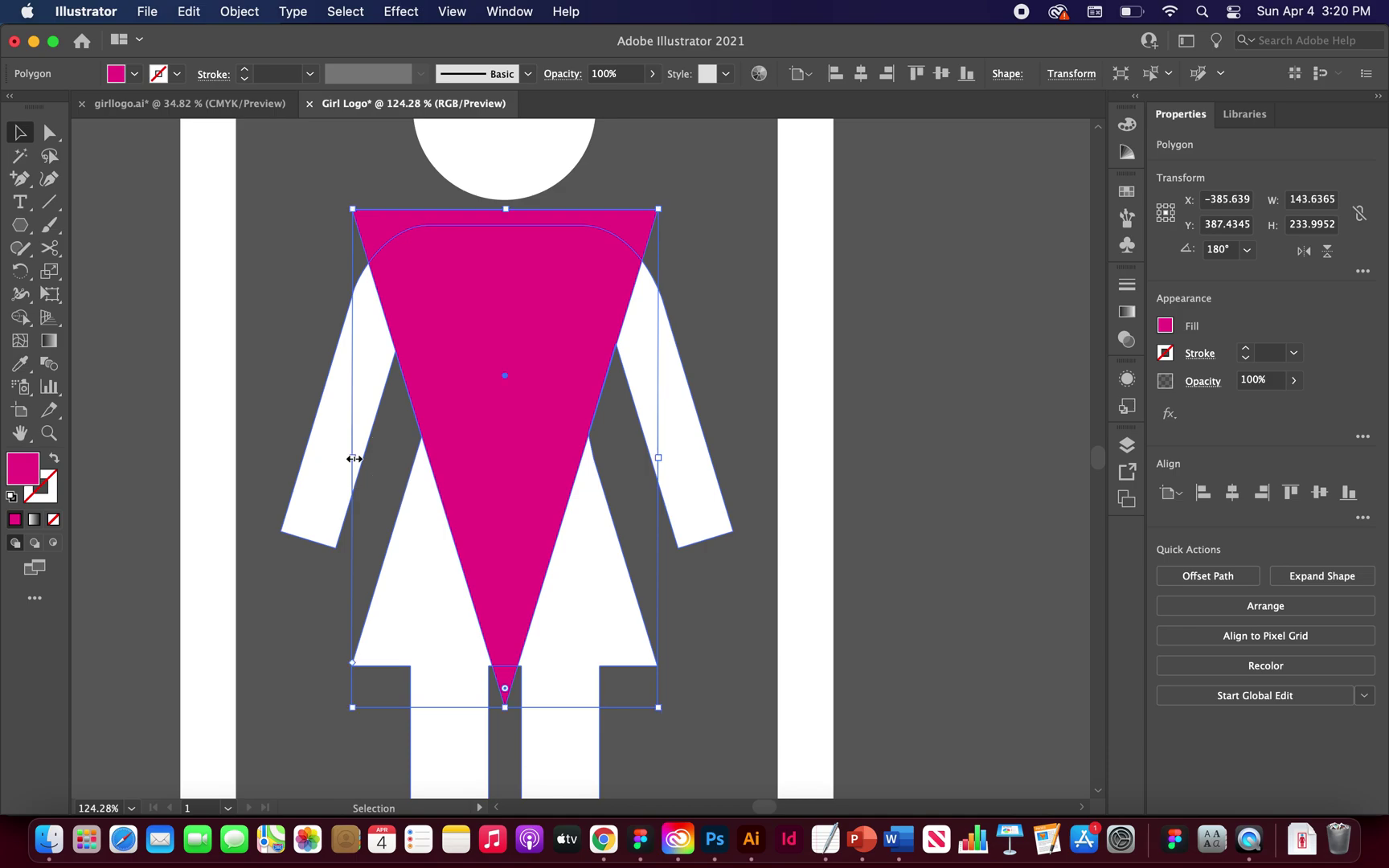
Centre the inverted torso triangle horizontally on the artboard and deselect it.
scroll(410, 491, down, 6)
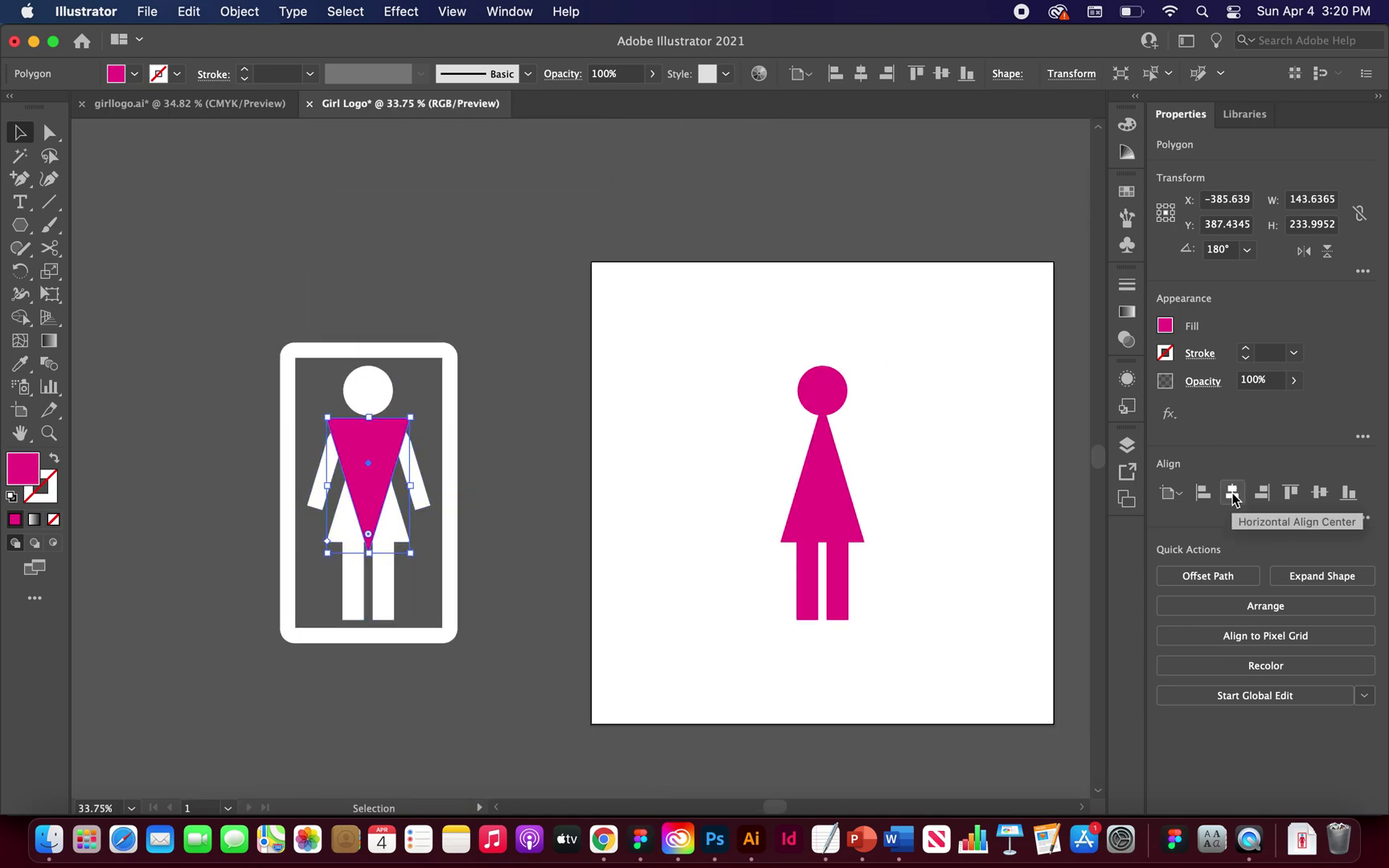
click(1234, 497)
click(962, 475)
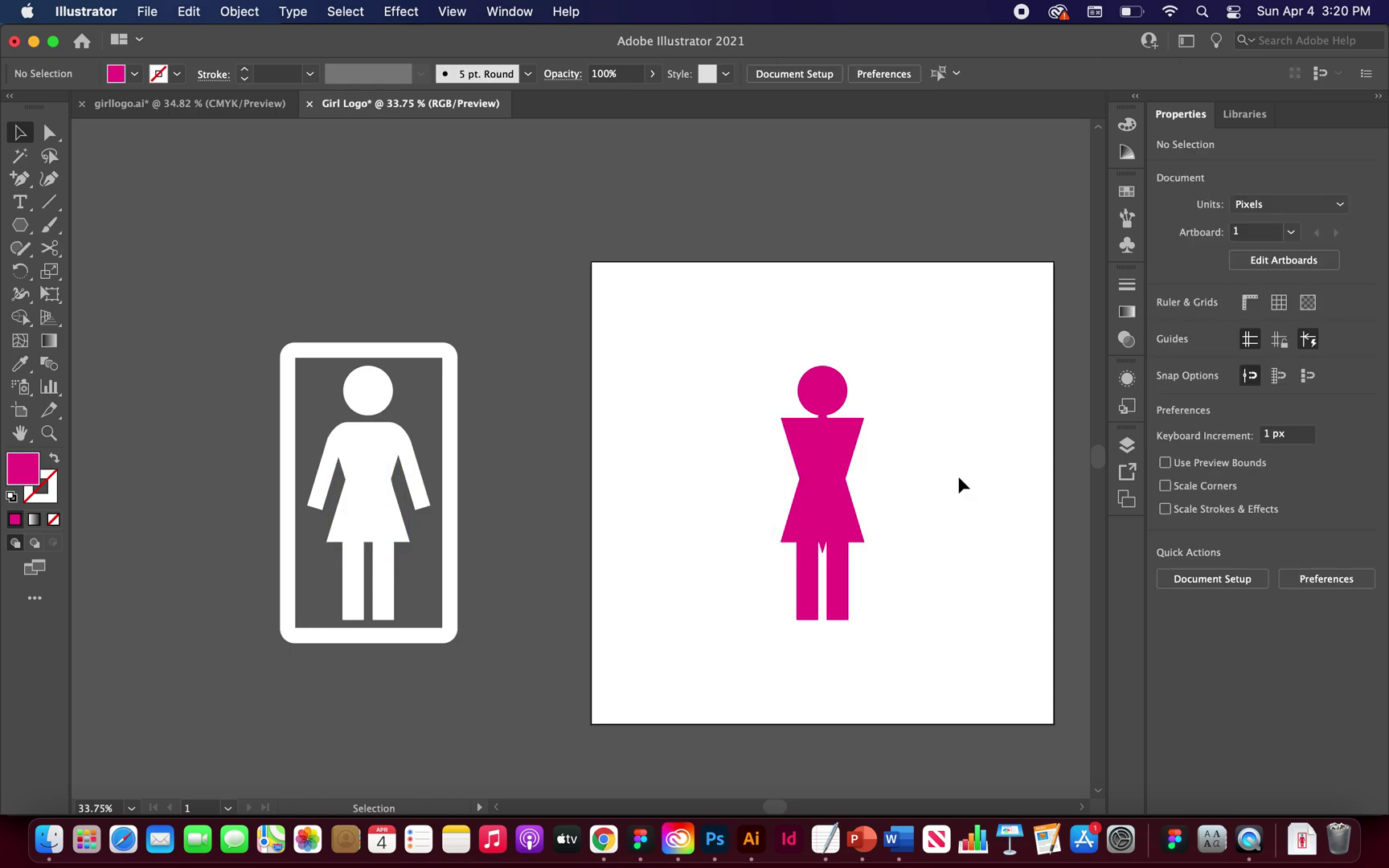
Draw a magenta rectangle about 31 px wide and 122 px high over the reference figure's right arm.
scroll(915, 484, up, 5)
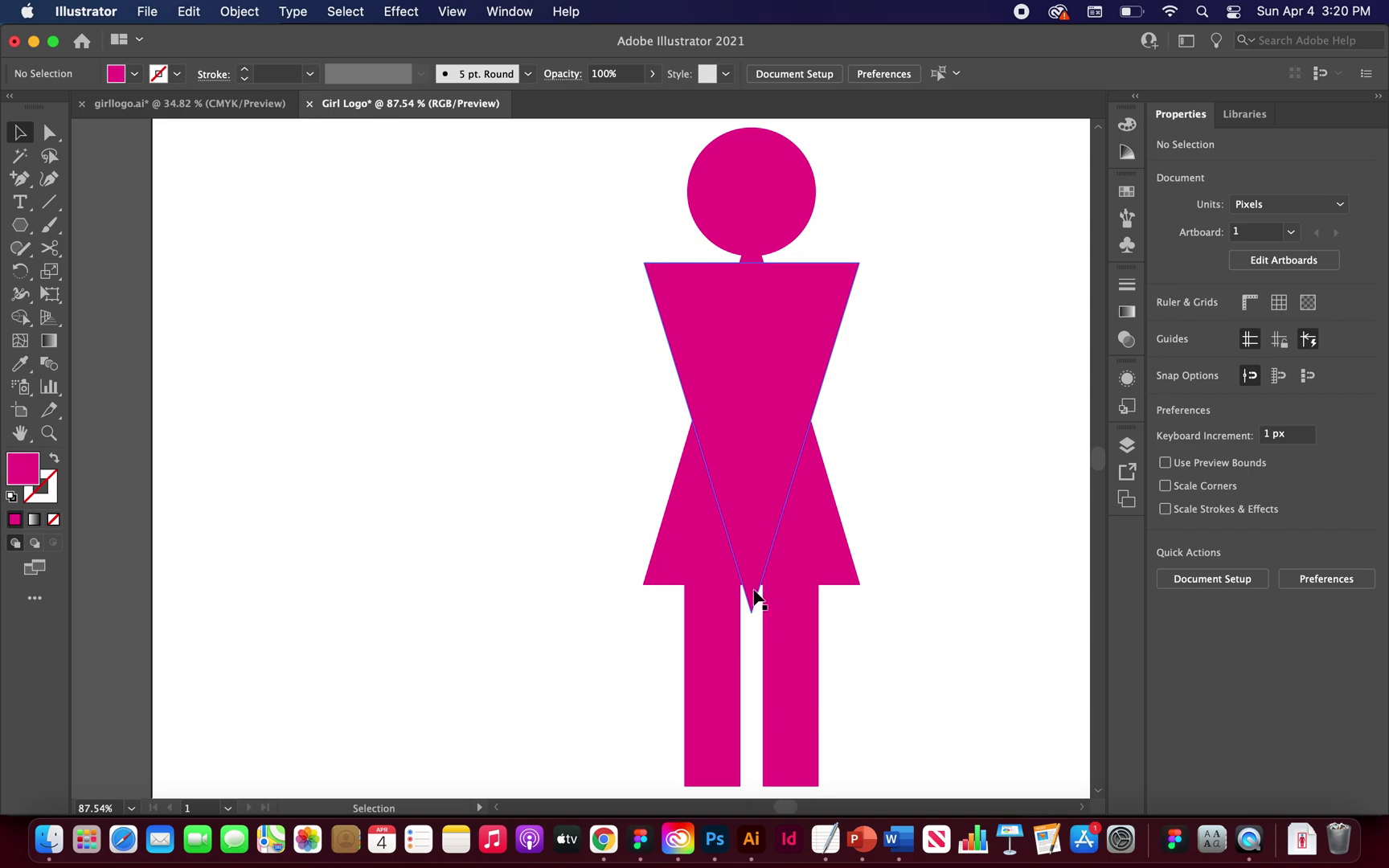
scroll(890, 489, down, 2)
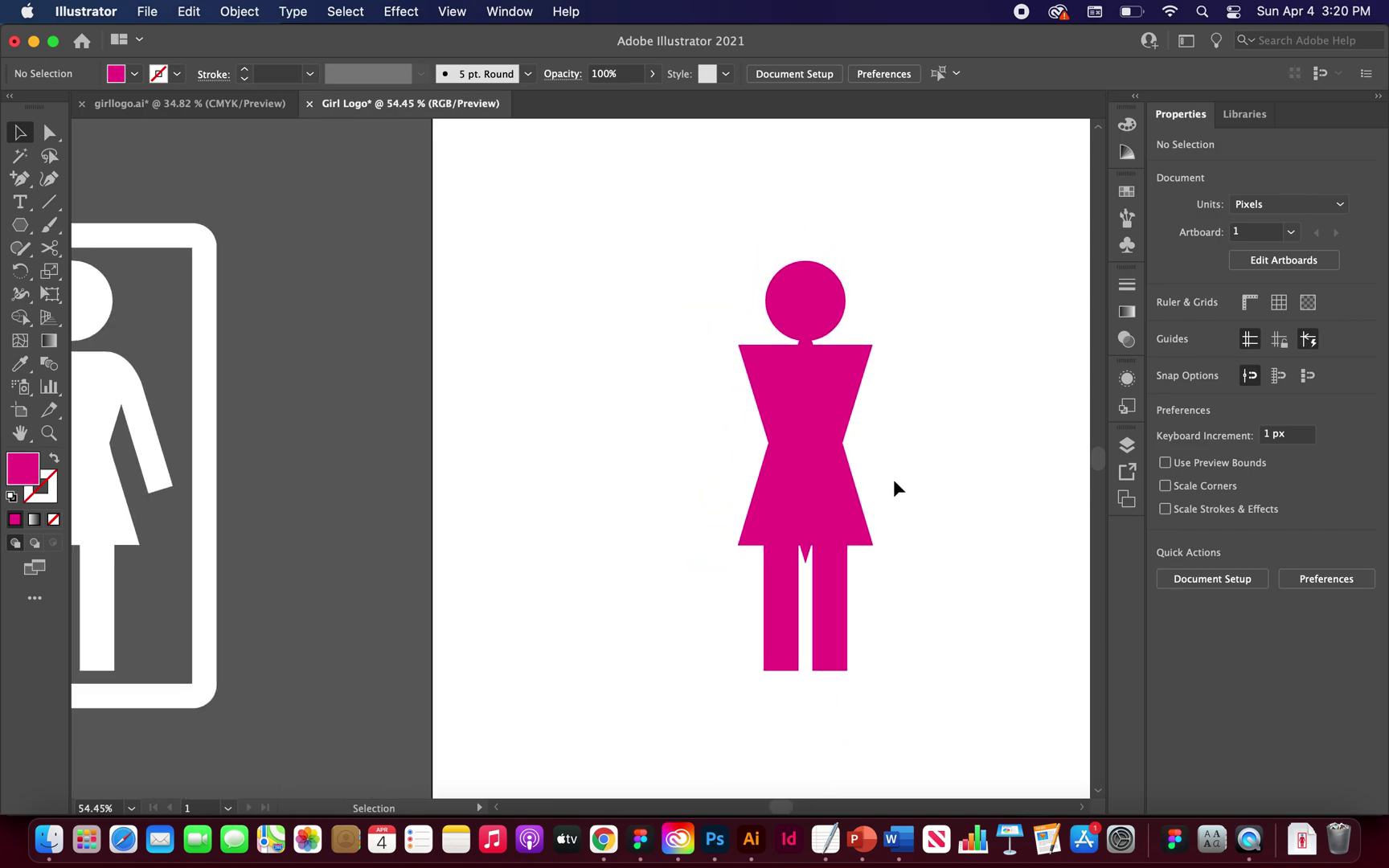
scroll(914, 463, down, 2)
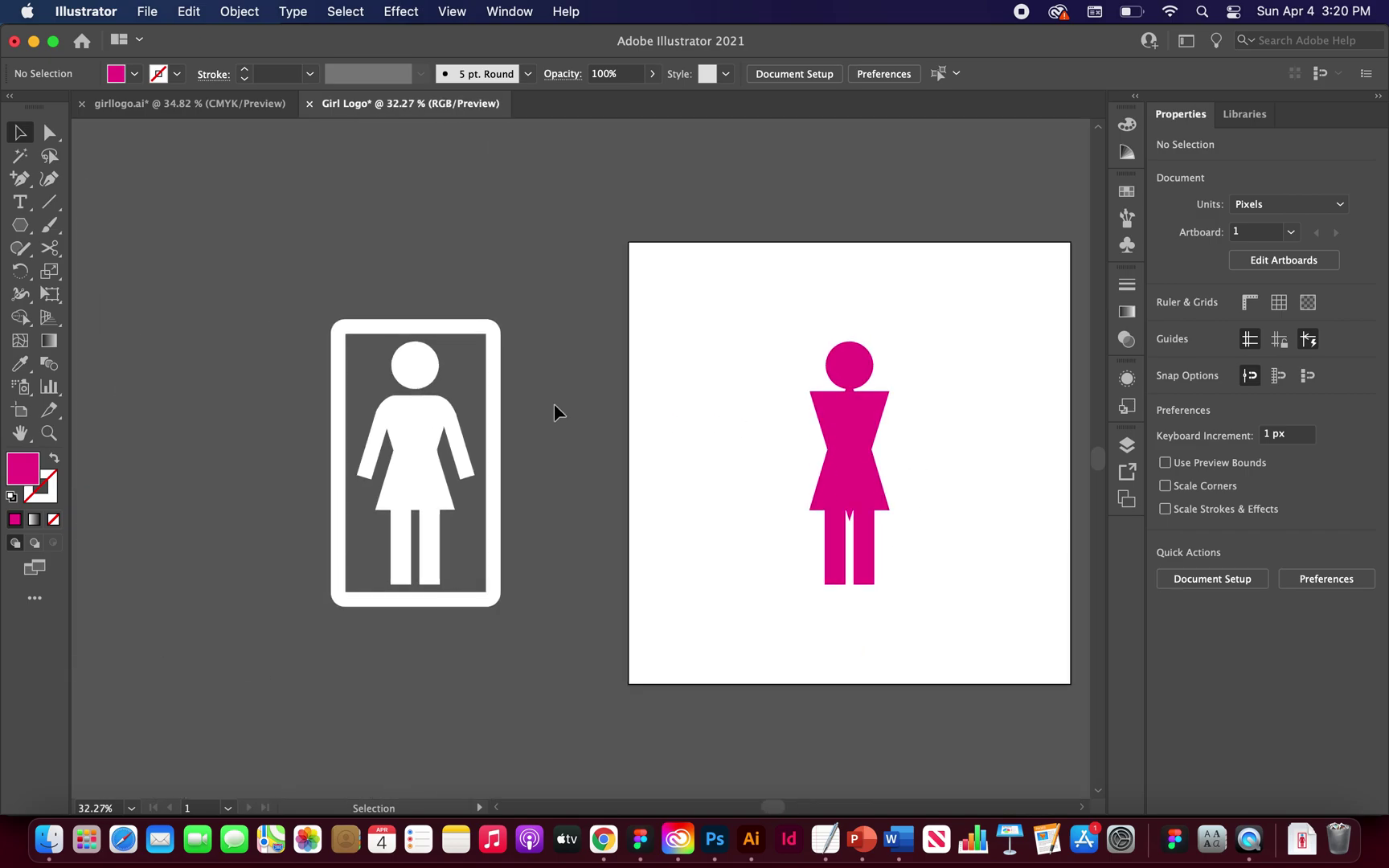
scroll(553, 403, up, 2)
scroll(335, 394, up, 3)
scroll(334, 394, left, 2)
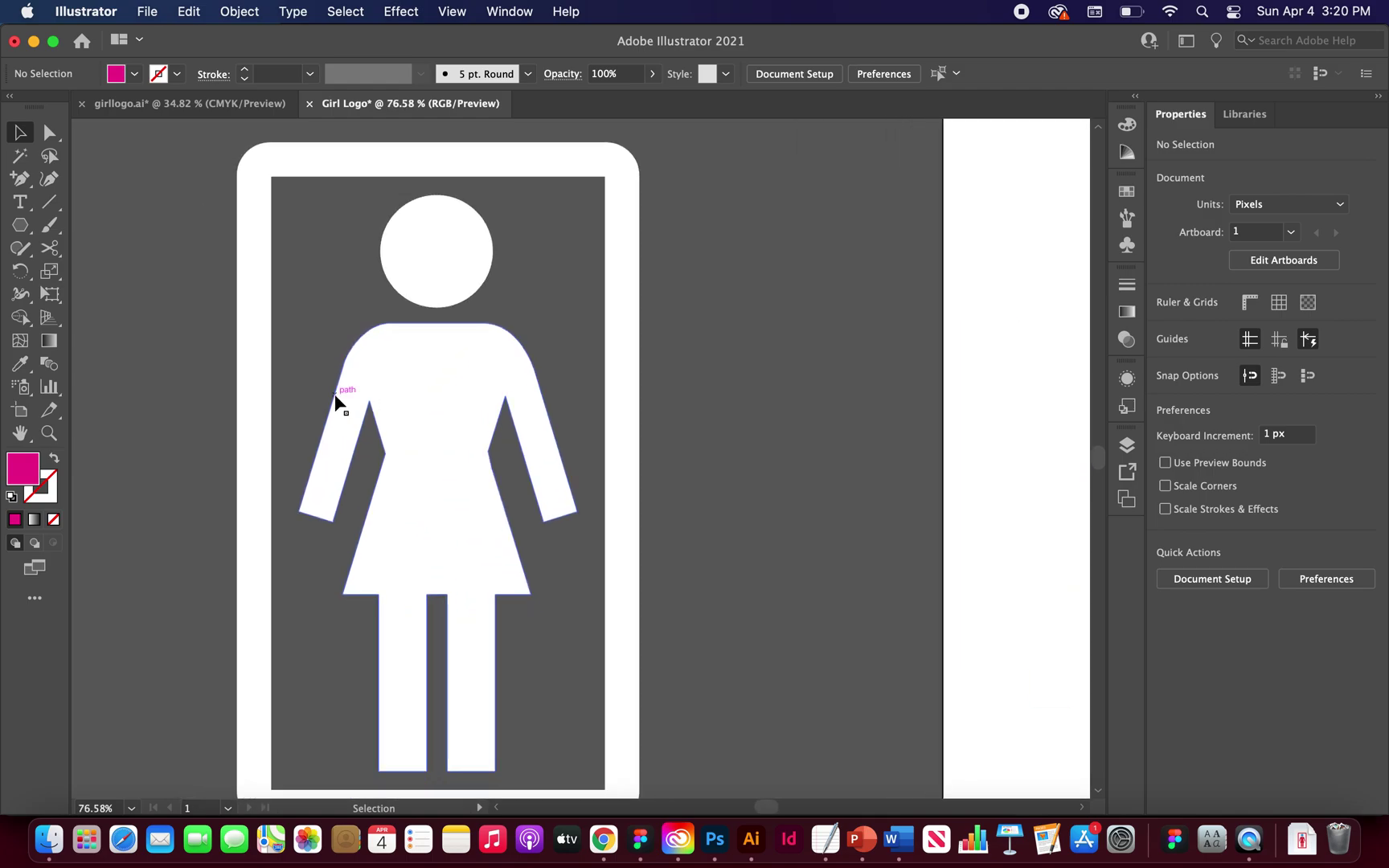
scroll(332, 401, up, 2)
scroll(459, 335, up, 1)
scroll(459, 332, down, 2)
scroll(459, 332, up, 2)
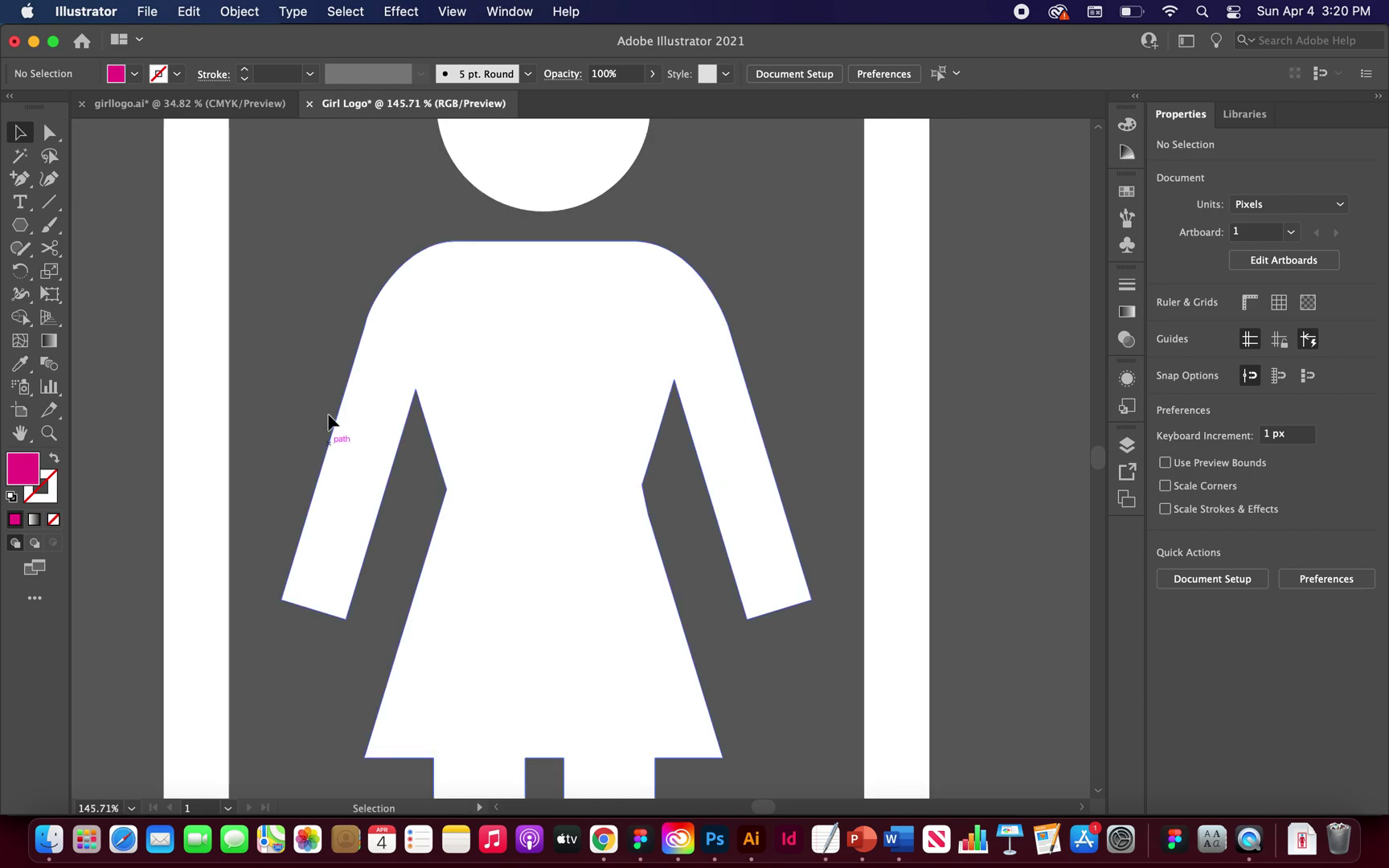
click(23, 227)
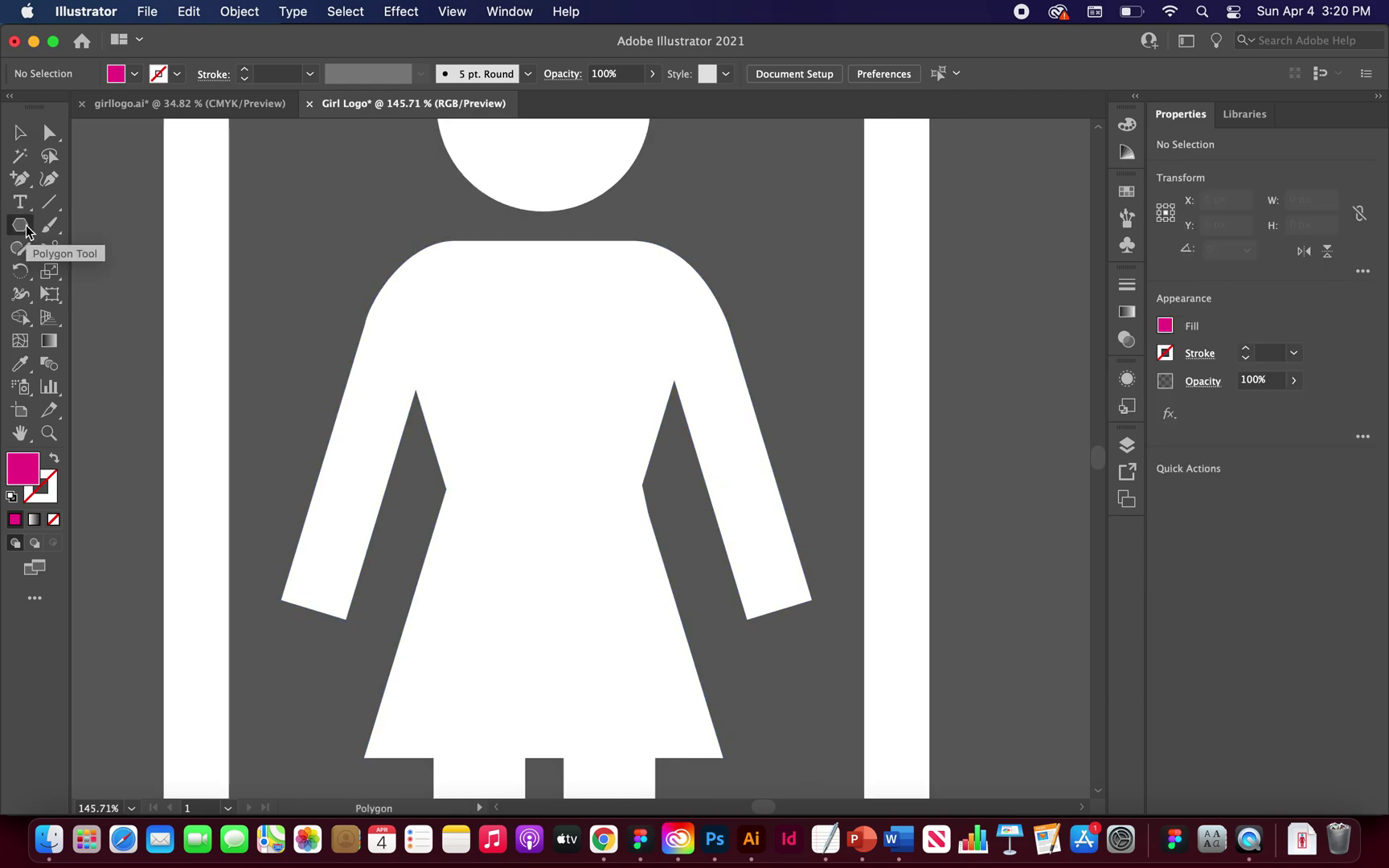
click(22, 227)
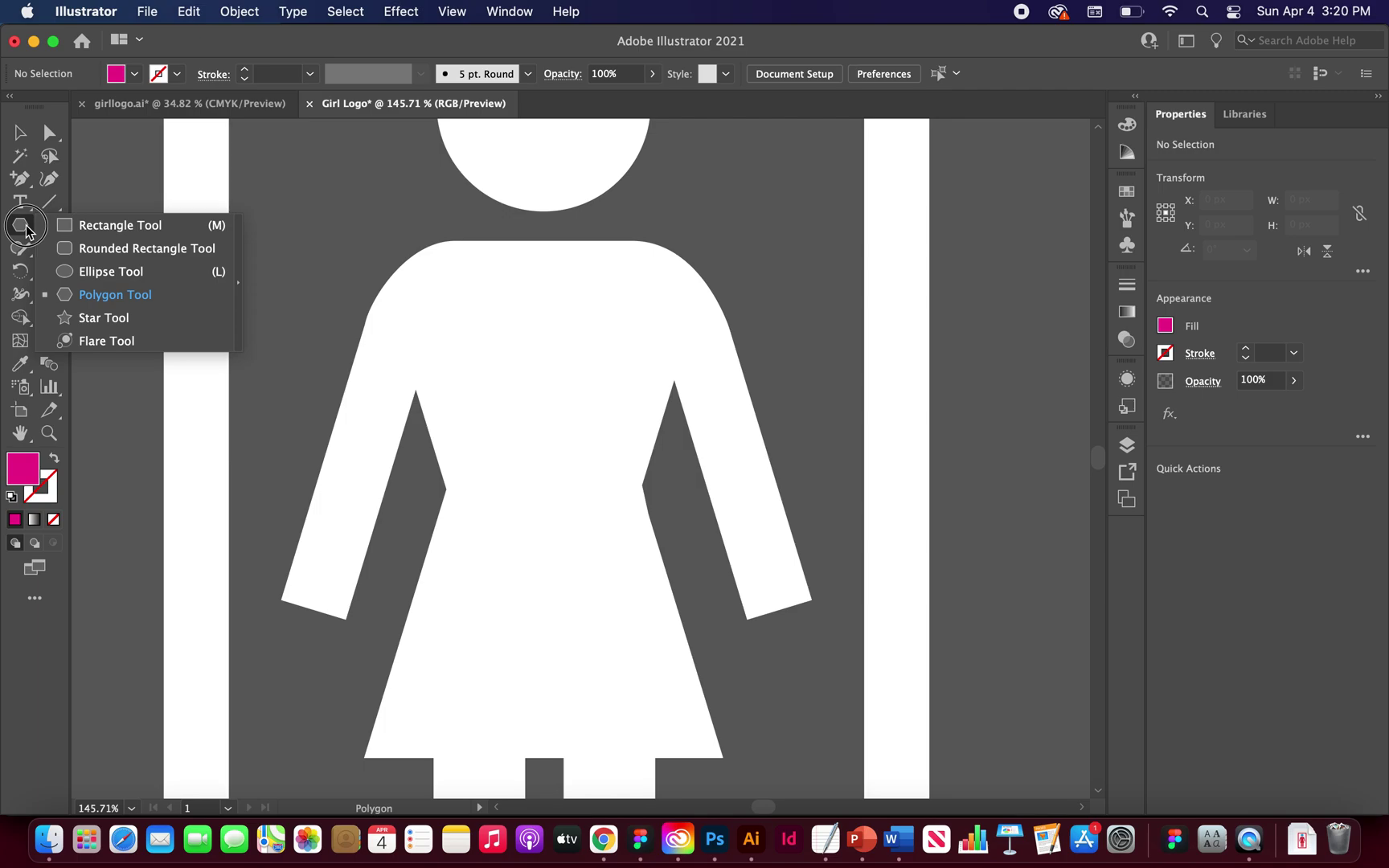
click(72, 228)
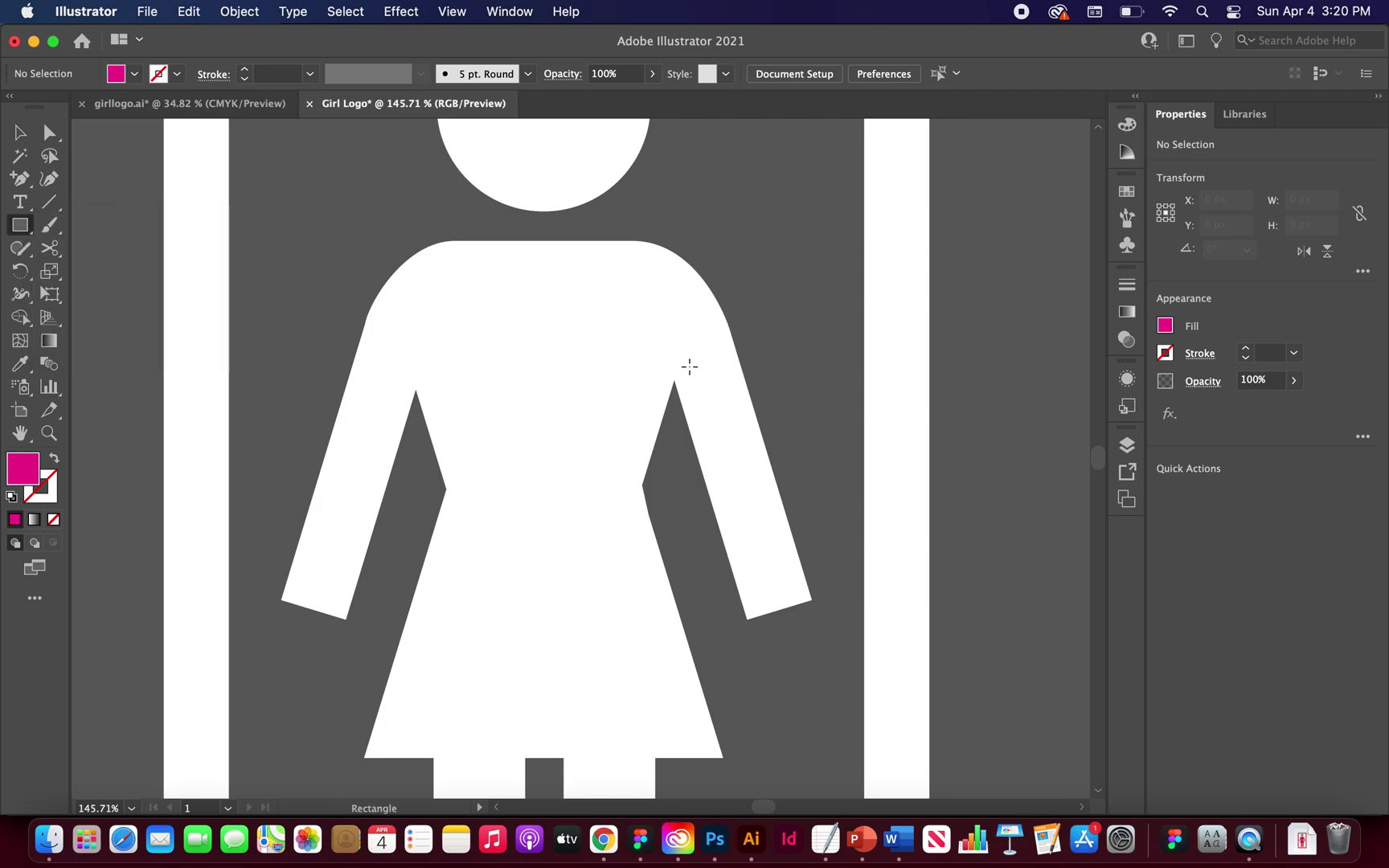
drag(676, 316, 751, 617)
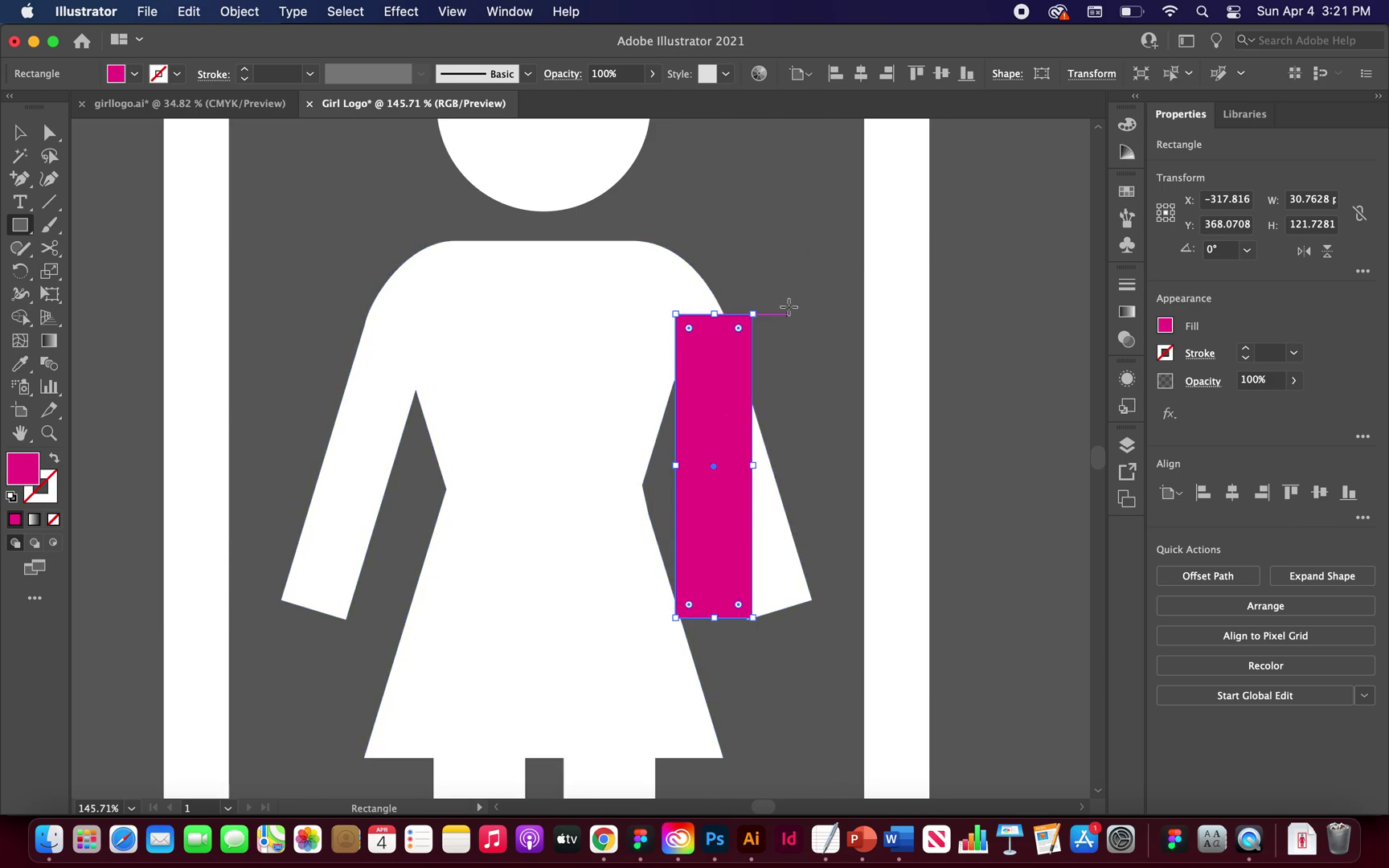
Rotate the arm rectangle by about 17.4° and move it onto the reference figure's right arm.
drag(764, 305, 704, 290)
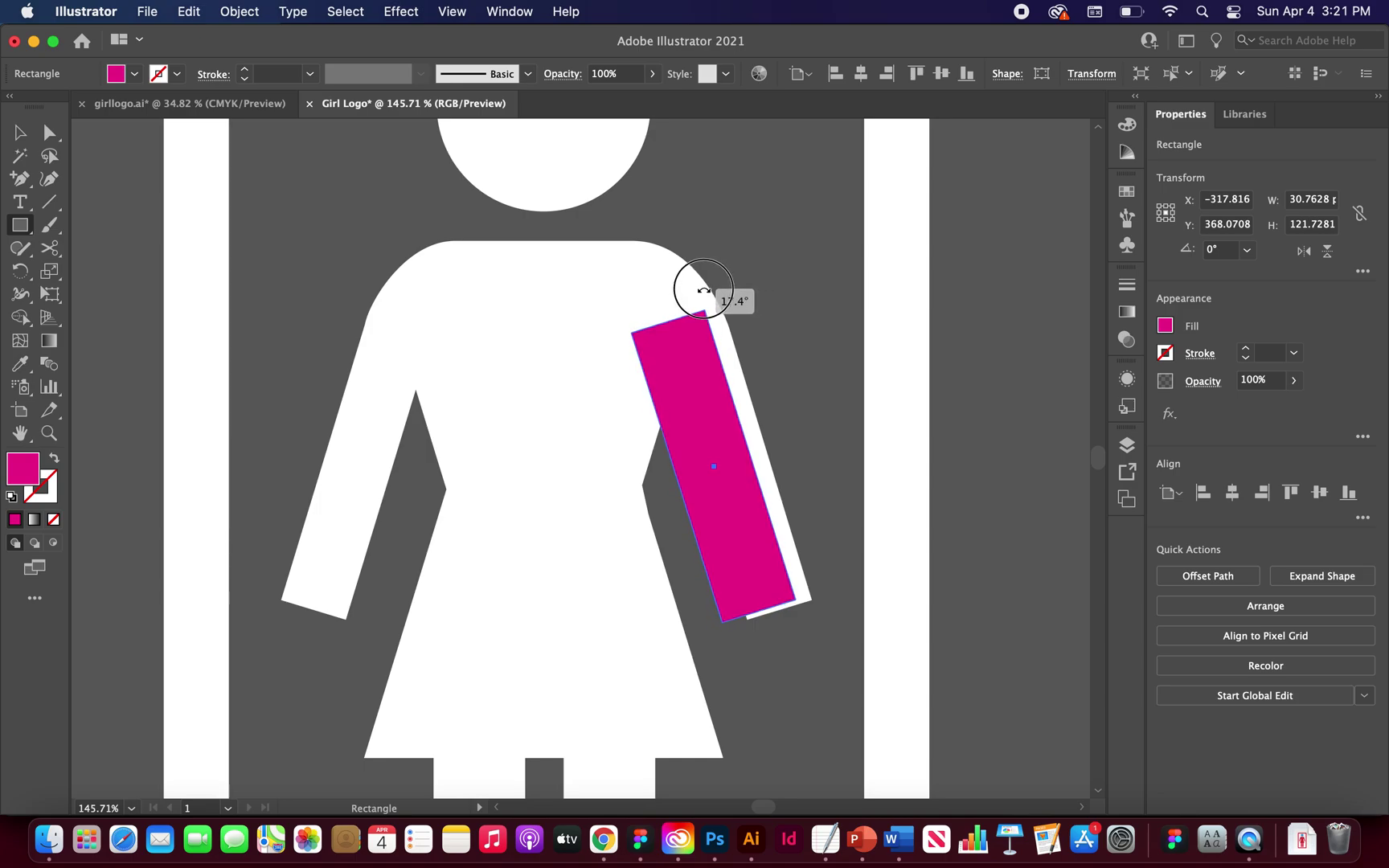
drag(704, 290, 703, 290)
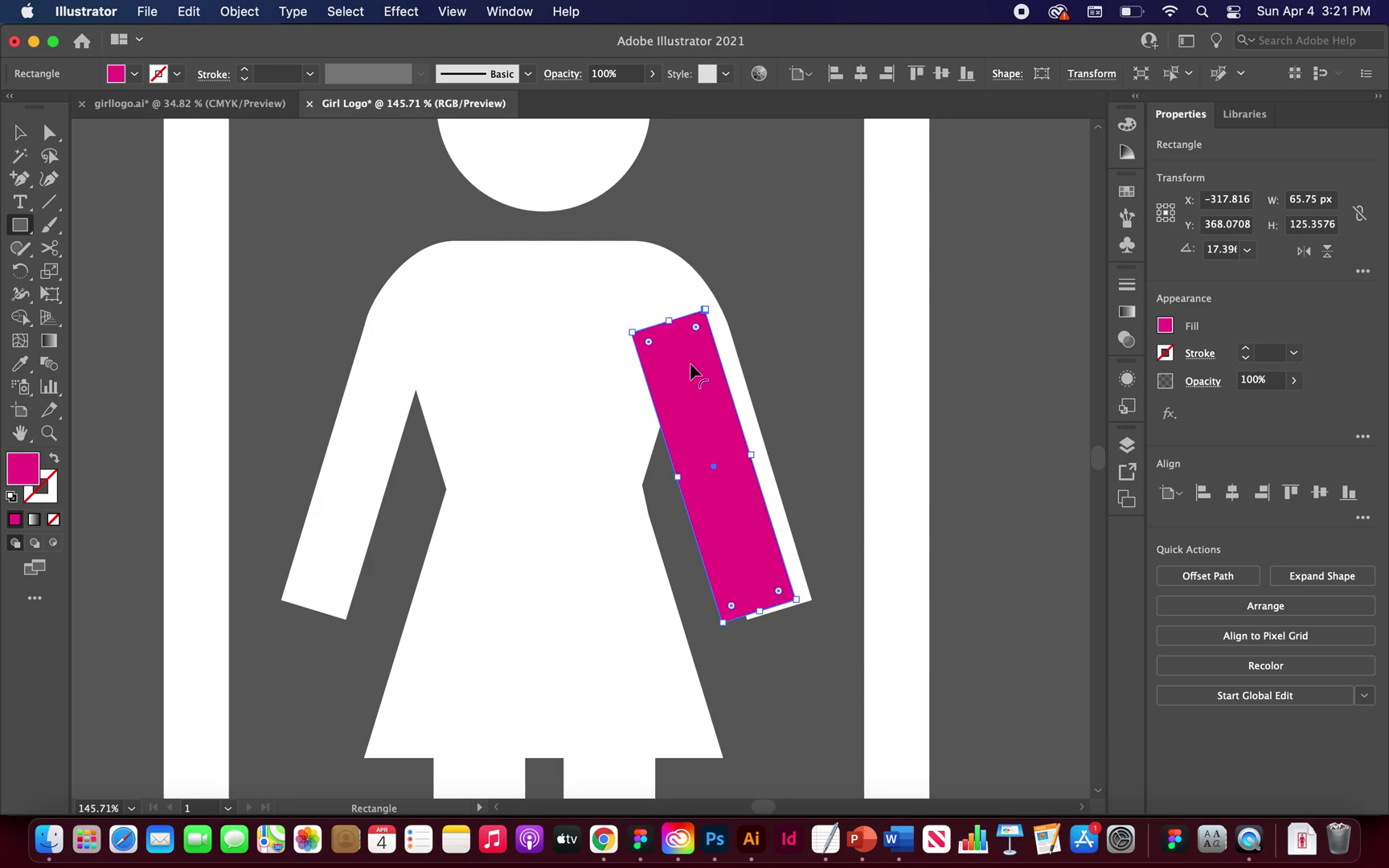
mouse_move(691, 362)
mouse_down()
mouse_move(711, 366)
mouse_move(698, 372)
mouse_up()
key(super+z)
key(v)
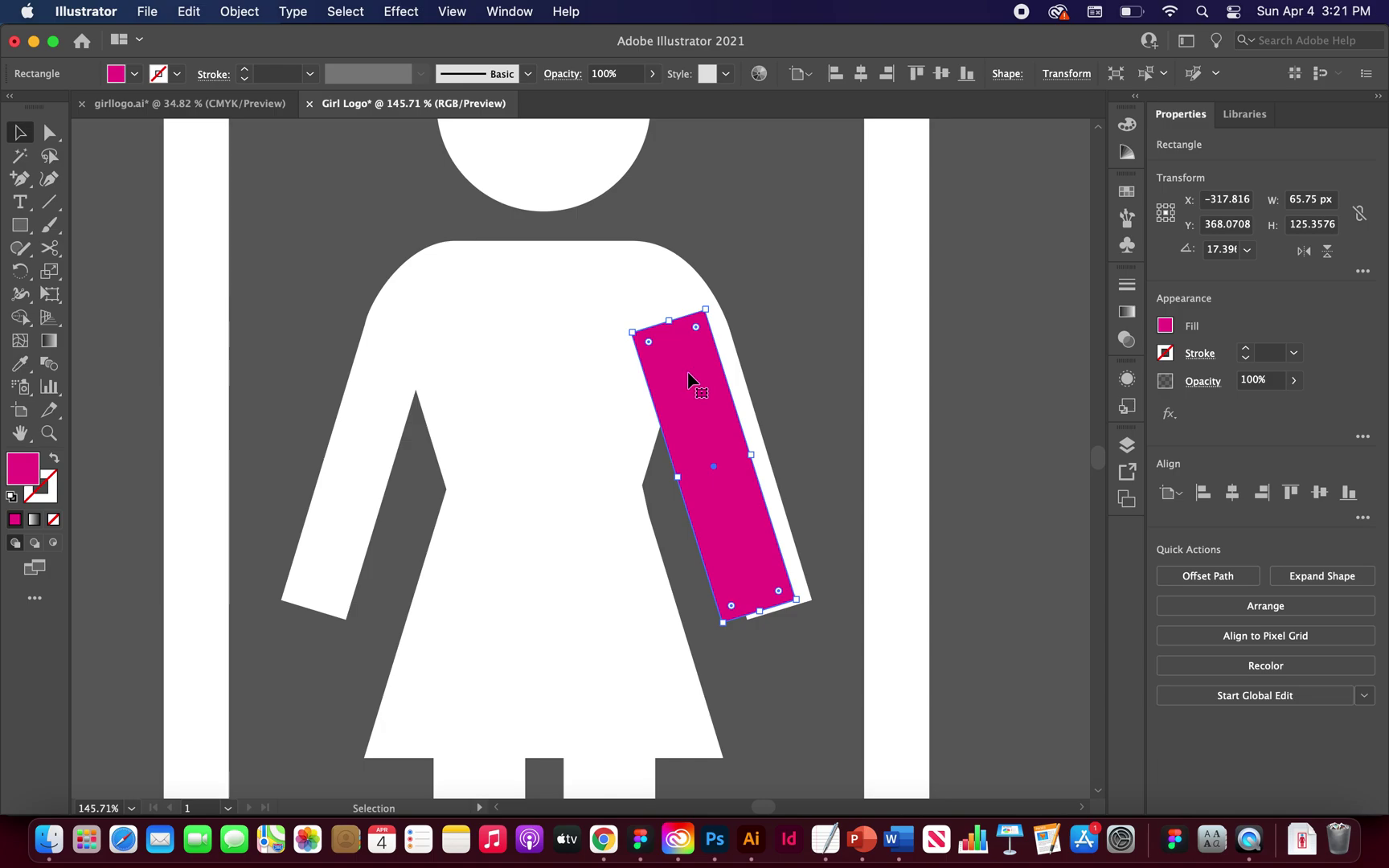
drag(693, 372, 704, 381)
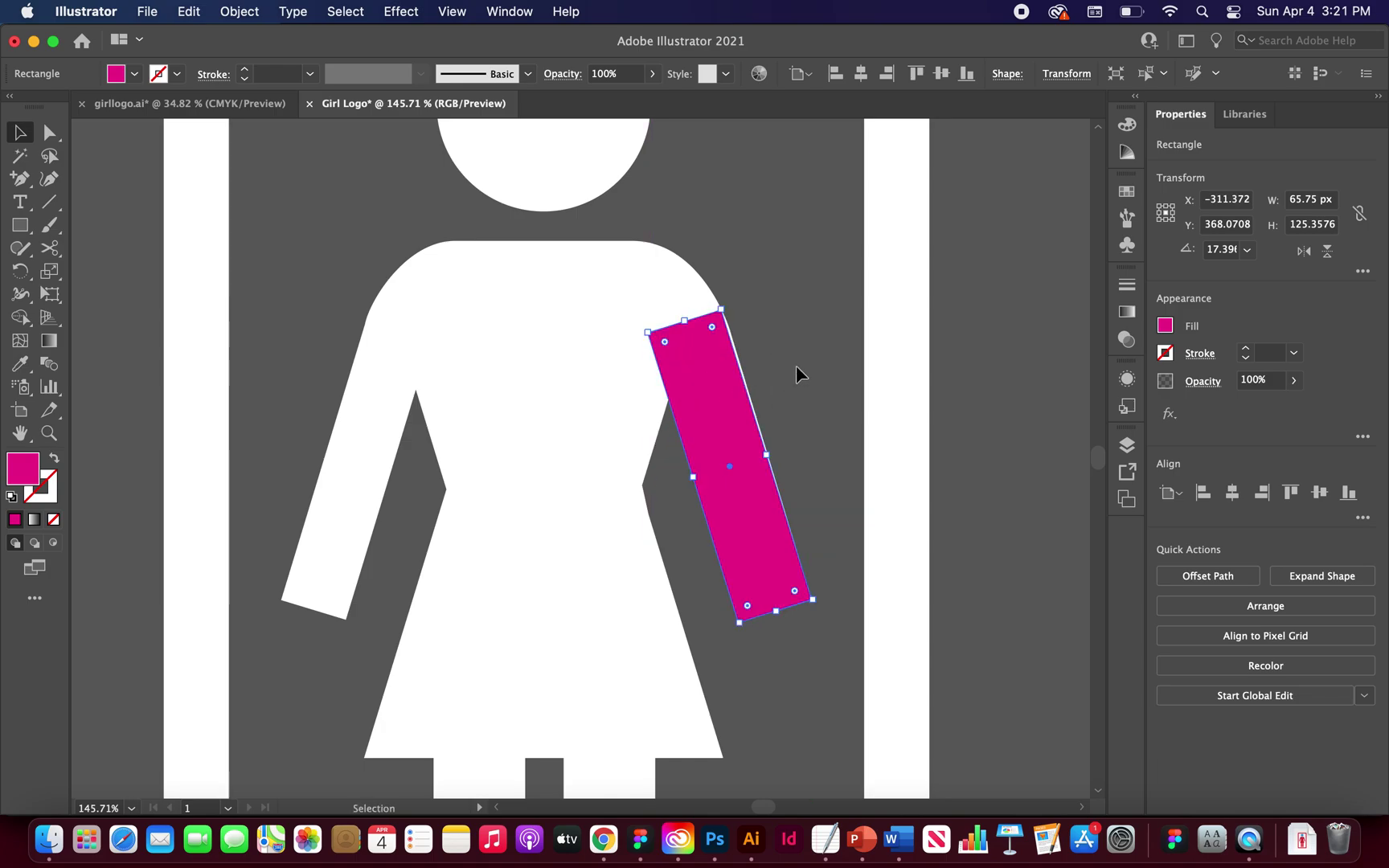
click(796, 367)
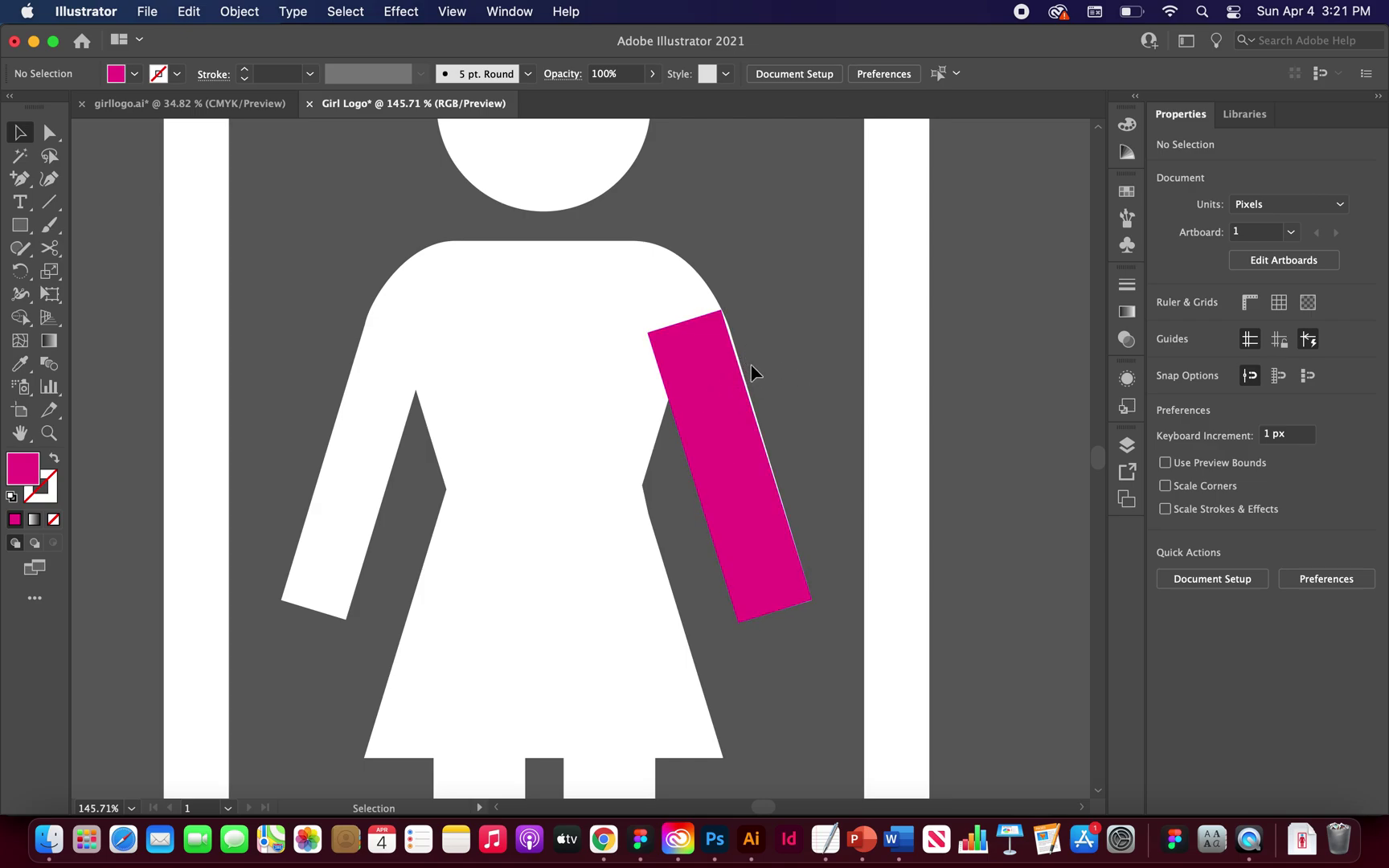
Try to nudge the arm rectangle flush with the reference arm's outer edge.
scroll(701, 425, up, 6)
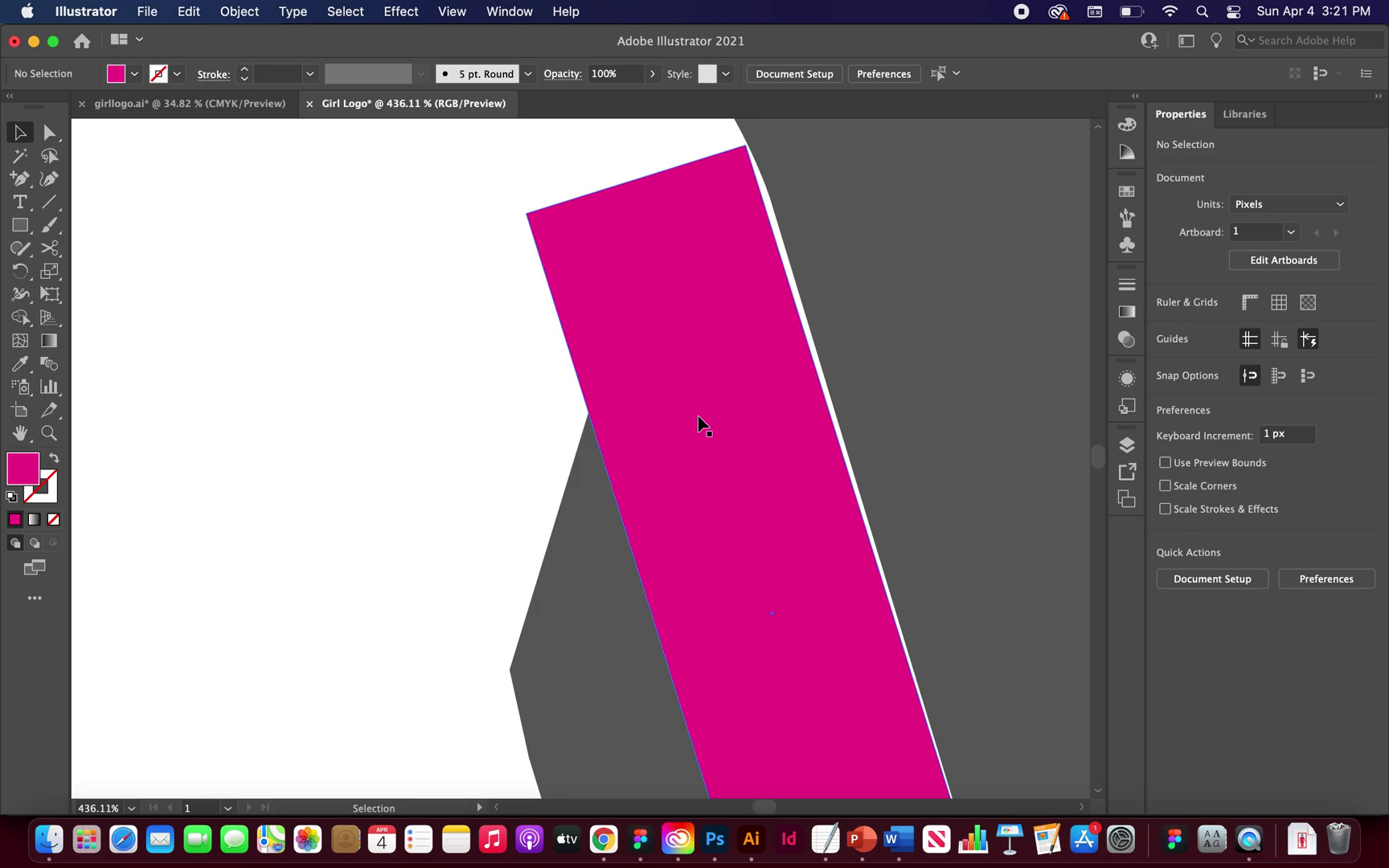
drag(698, 292, 697, 289)
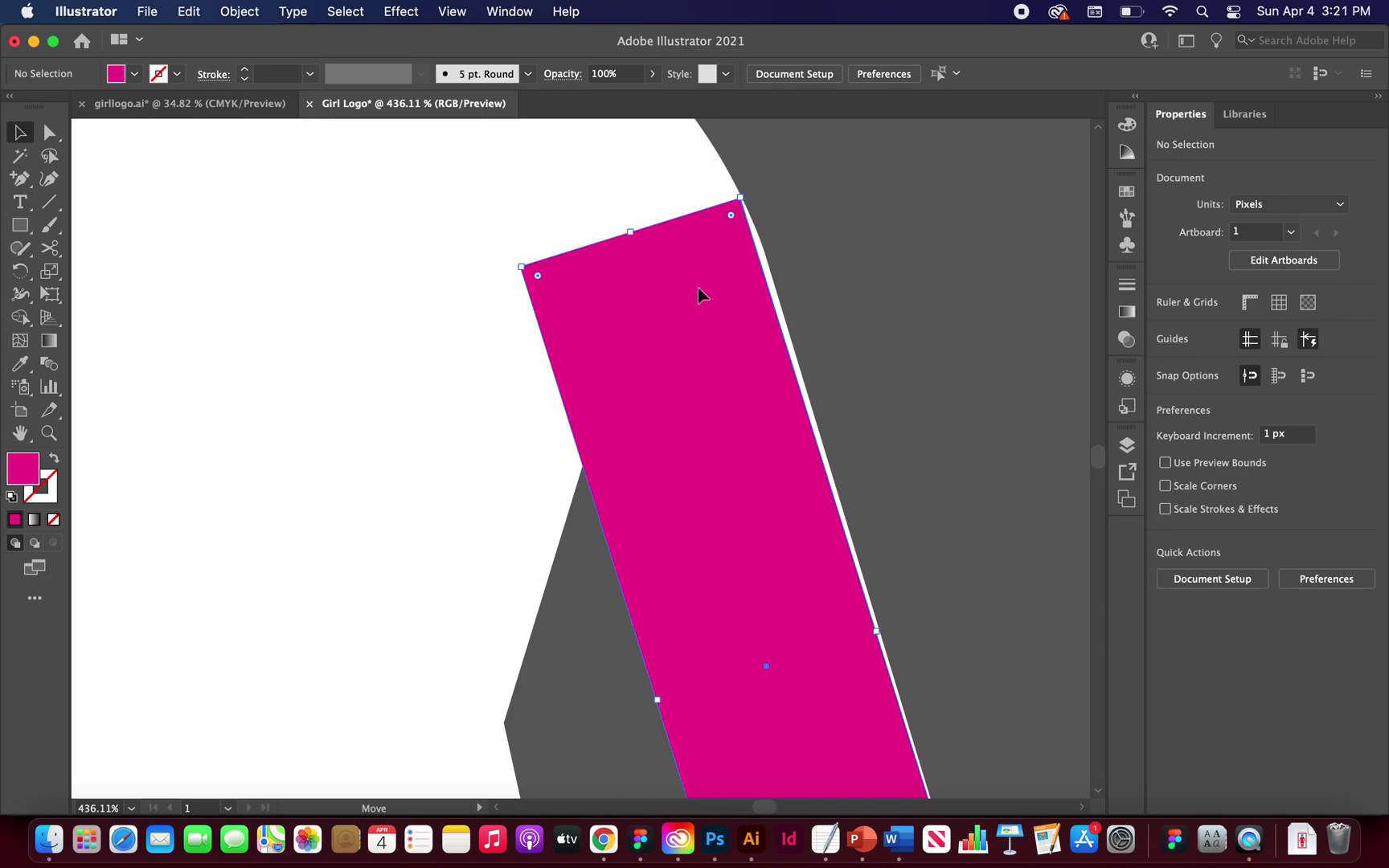
click(915, 293)
scroll(916, 292, down, 5)
scroll(917, 288, down, 1)
Make a copy of the arm rectangle reflected across the vertical axis.
click(825, 345)
scroll(667, 338, down, 1)
scroll(667, 337, down, 3)
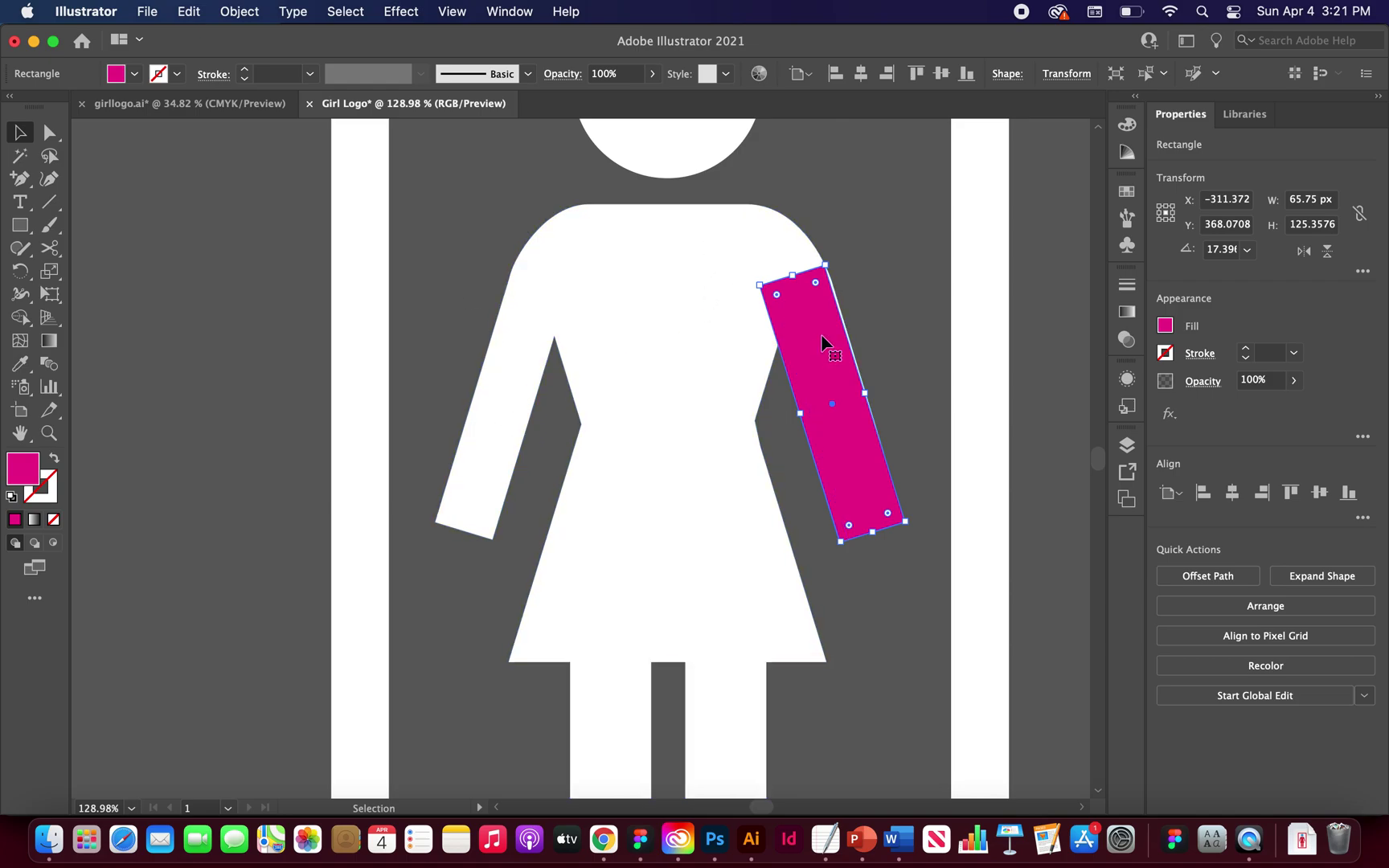
click(249, 13)
mouse_move(255, 44)
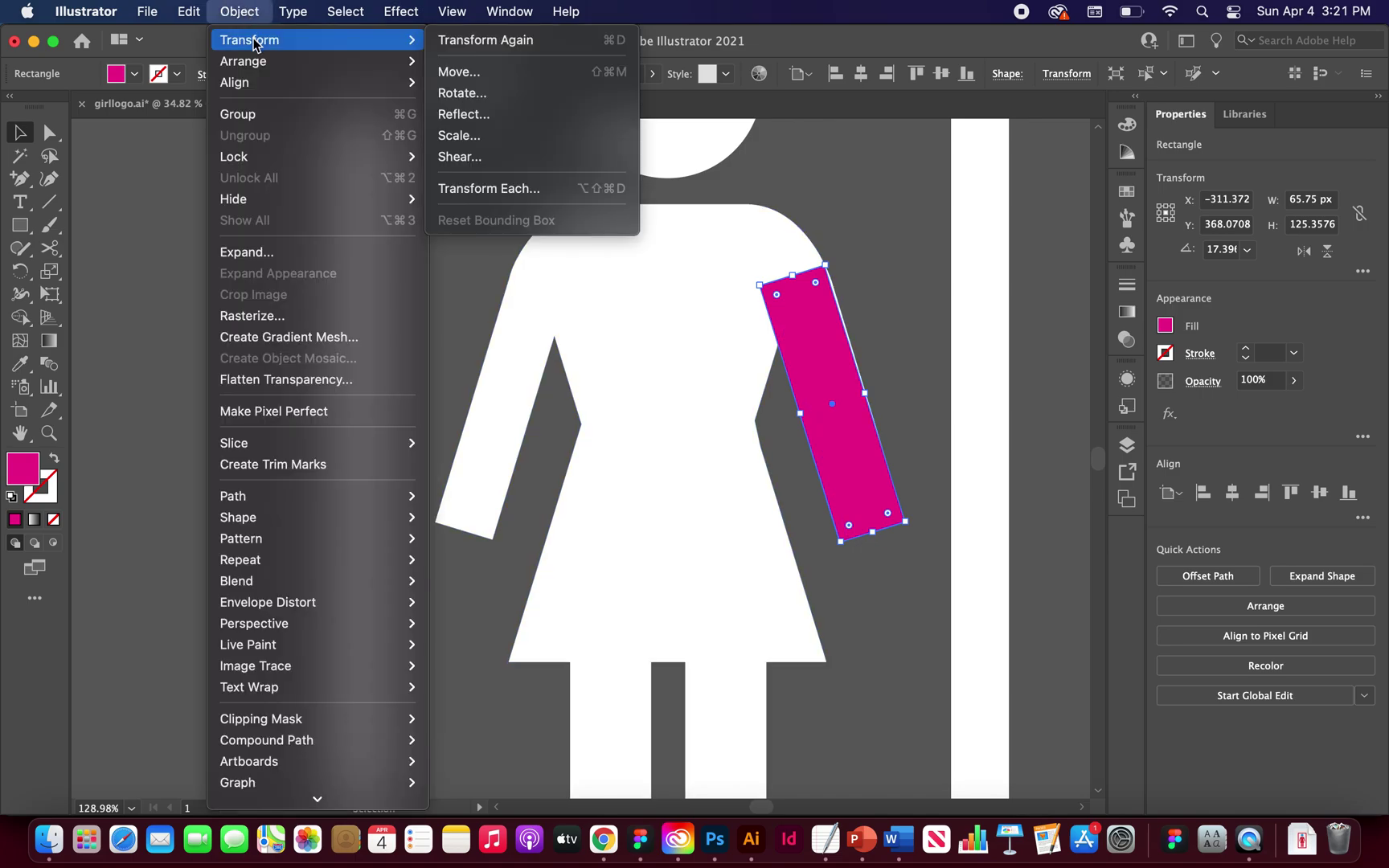
click(464, 114)
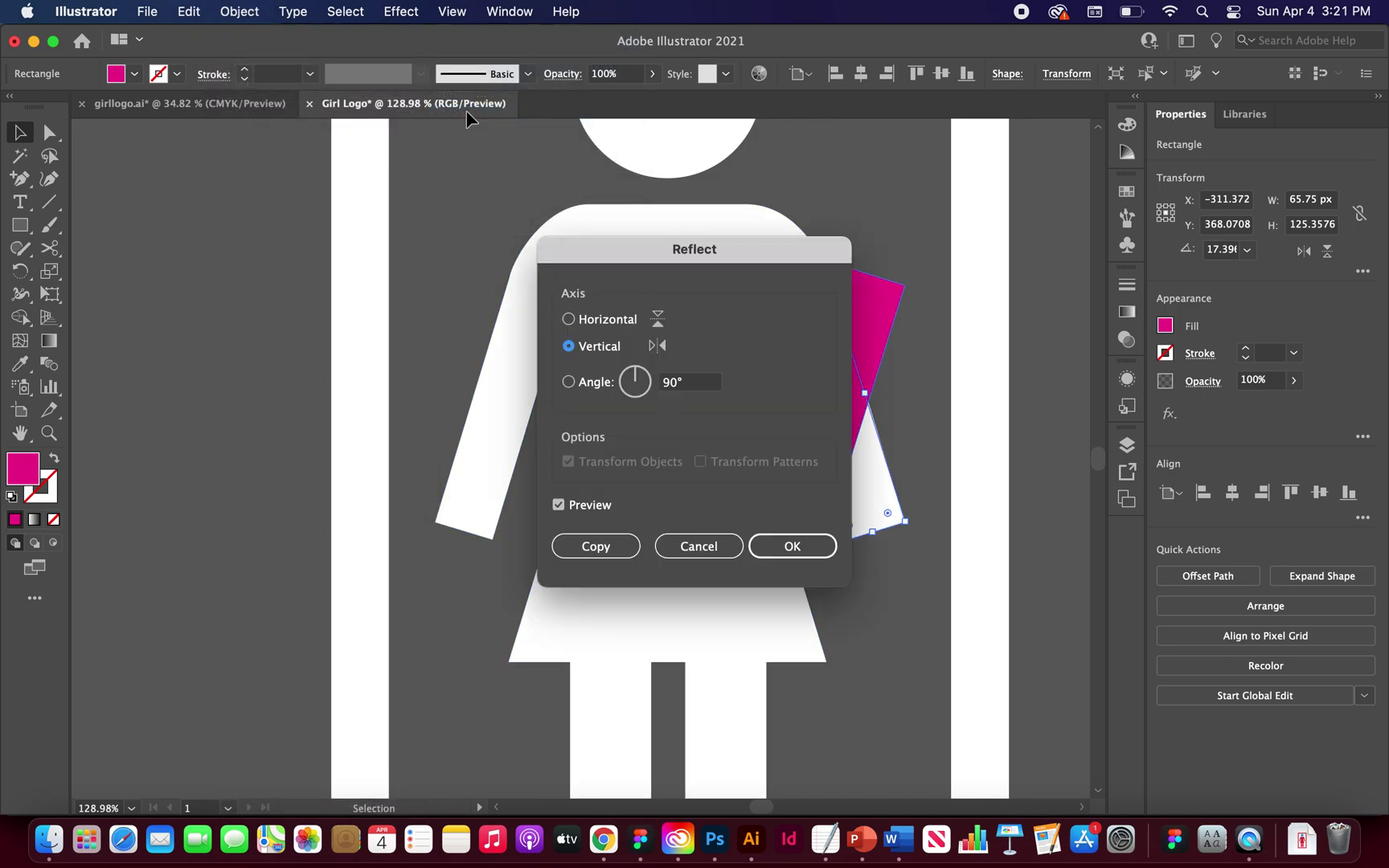
drag(614, 248, 297, 226)
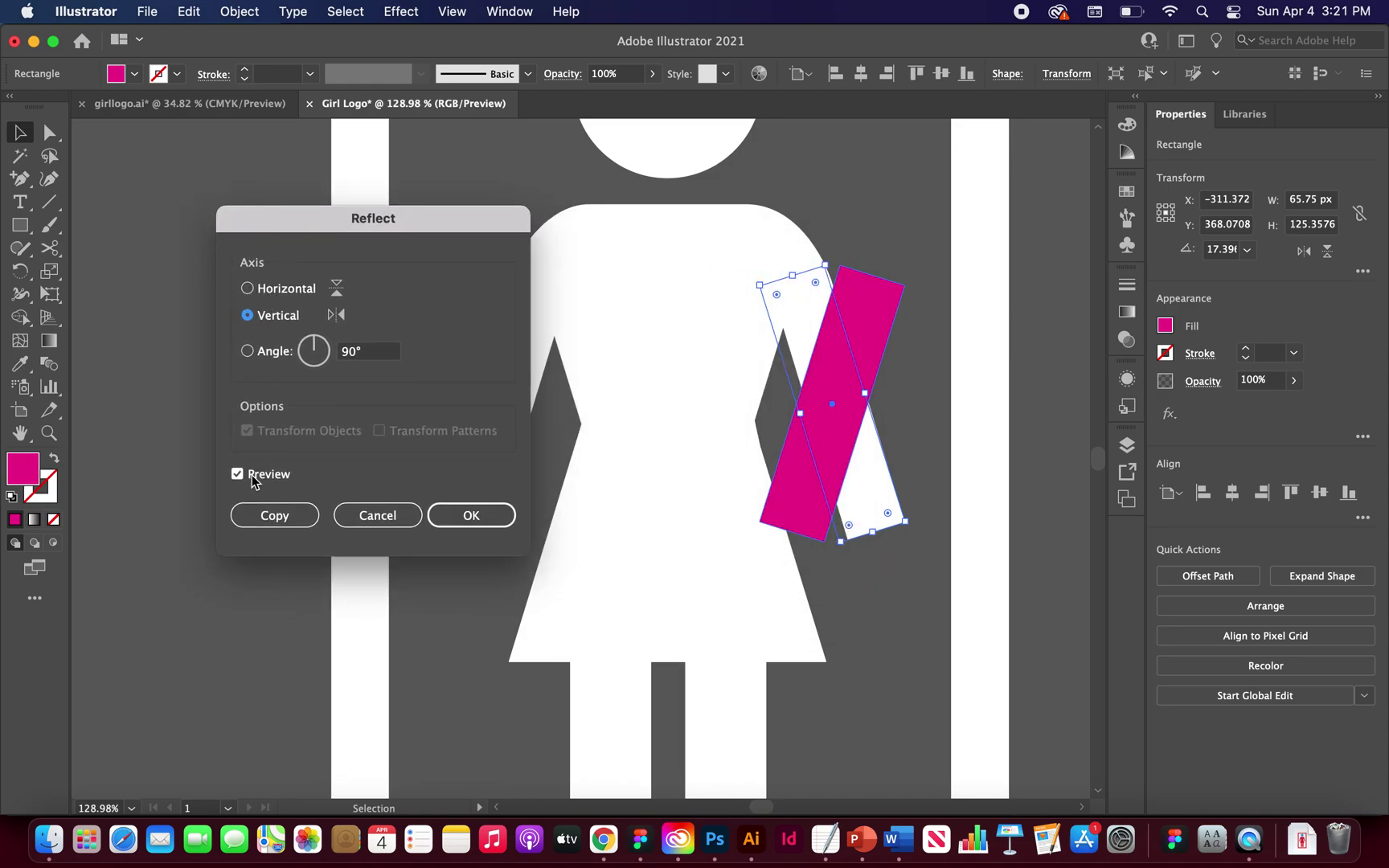
click(249, 290)
click(248, 316)
click(279, 512)
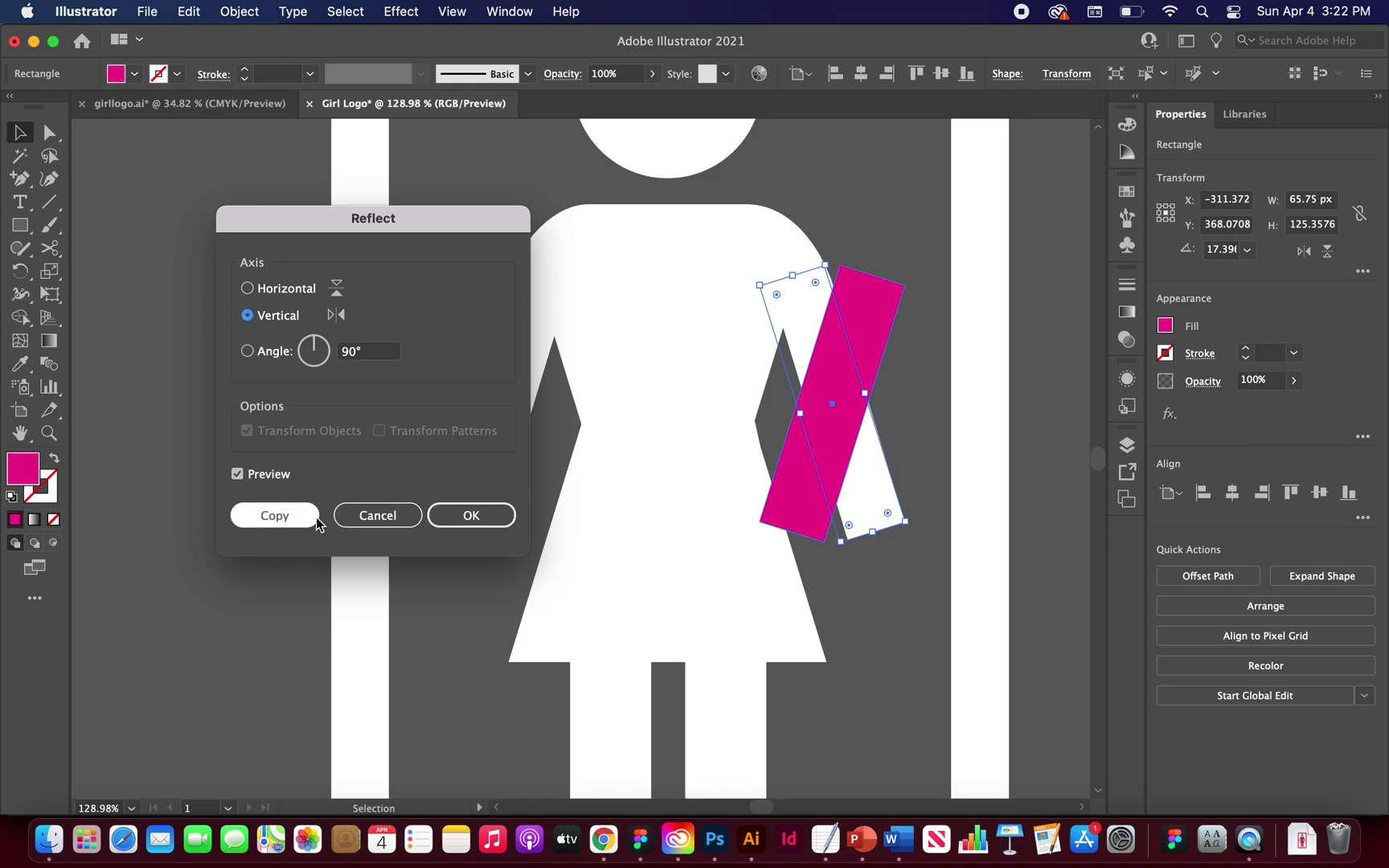
Create the vertically reflected arm copy and move it onto the reference figure's left arm, flush with its outer edge.
click(275, 515)
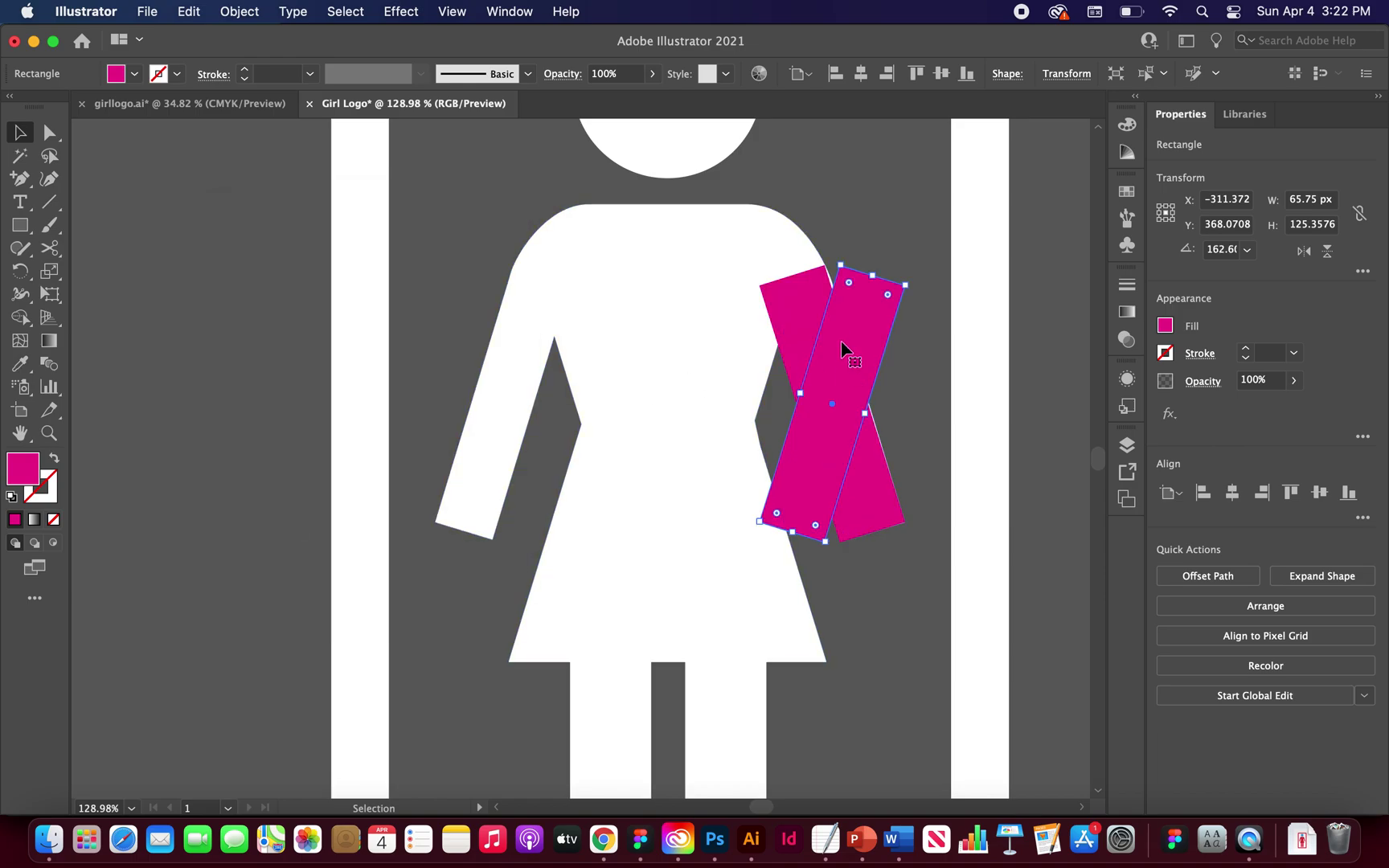
drag(842, 342, 518, 359)
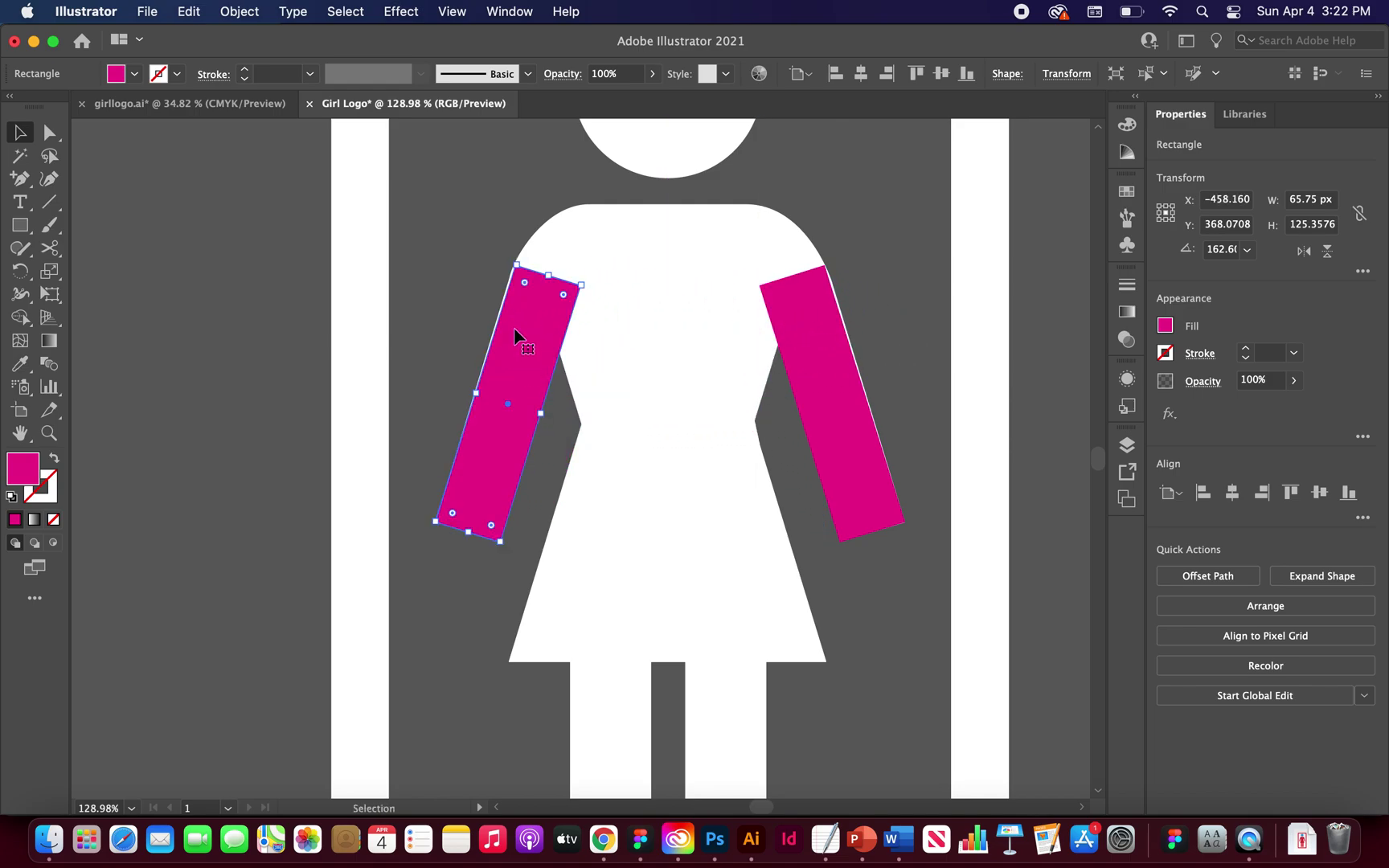
scroll(503, 351, up, 6)
scroll(504, 241, down, 4)
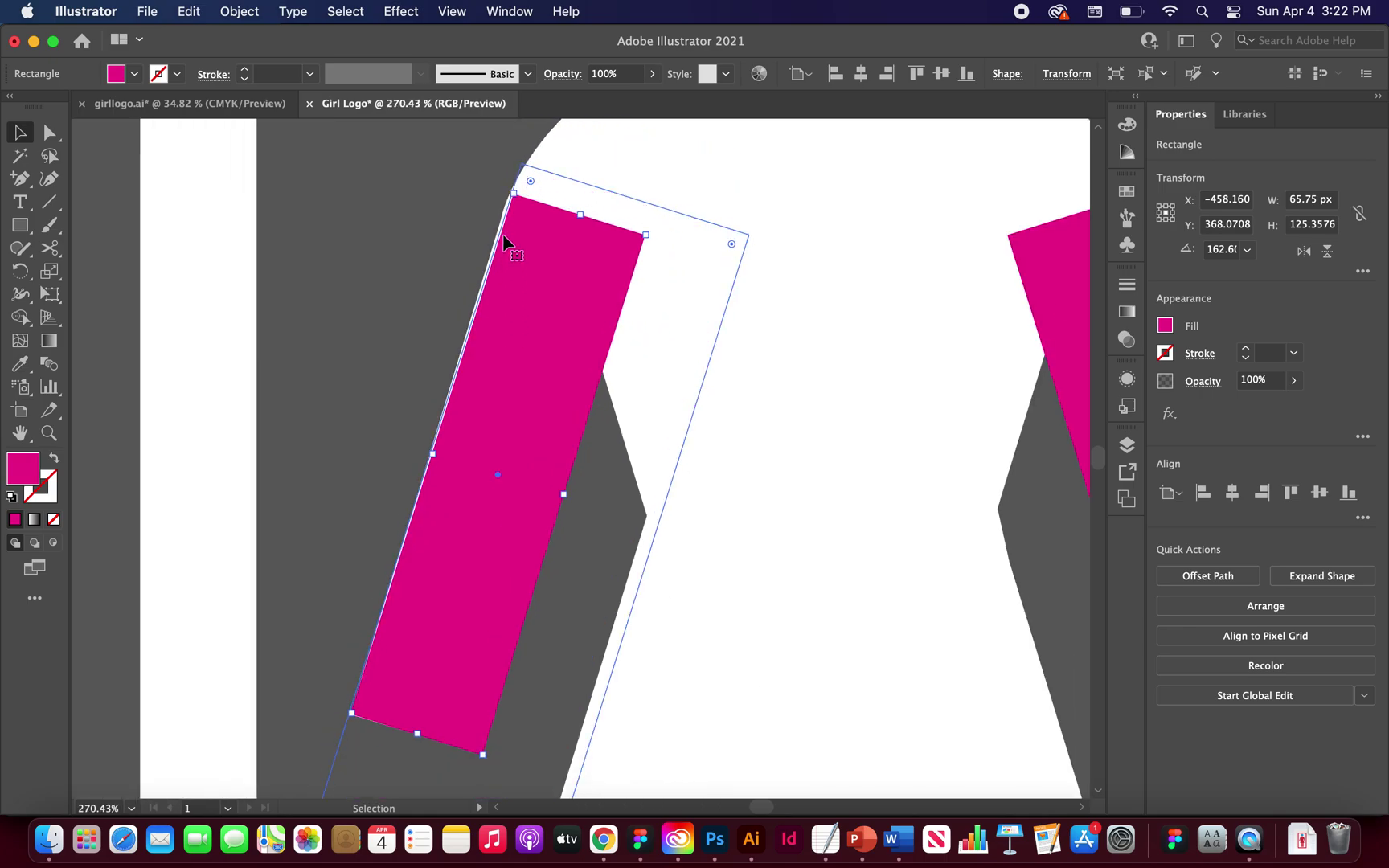
scroll(510, 338, up, 2)
drag(515, 407, 510, 404)
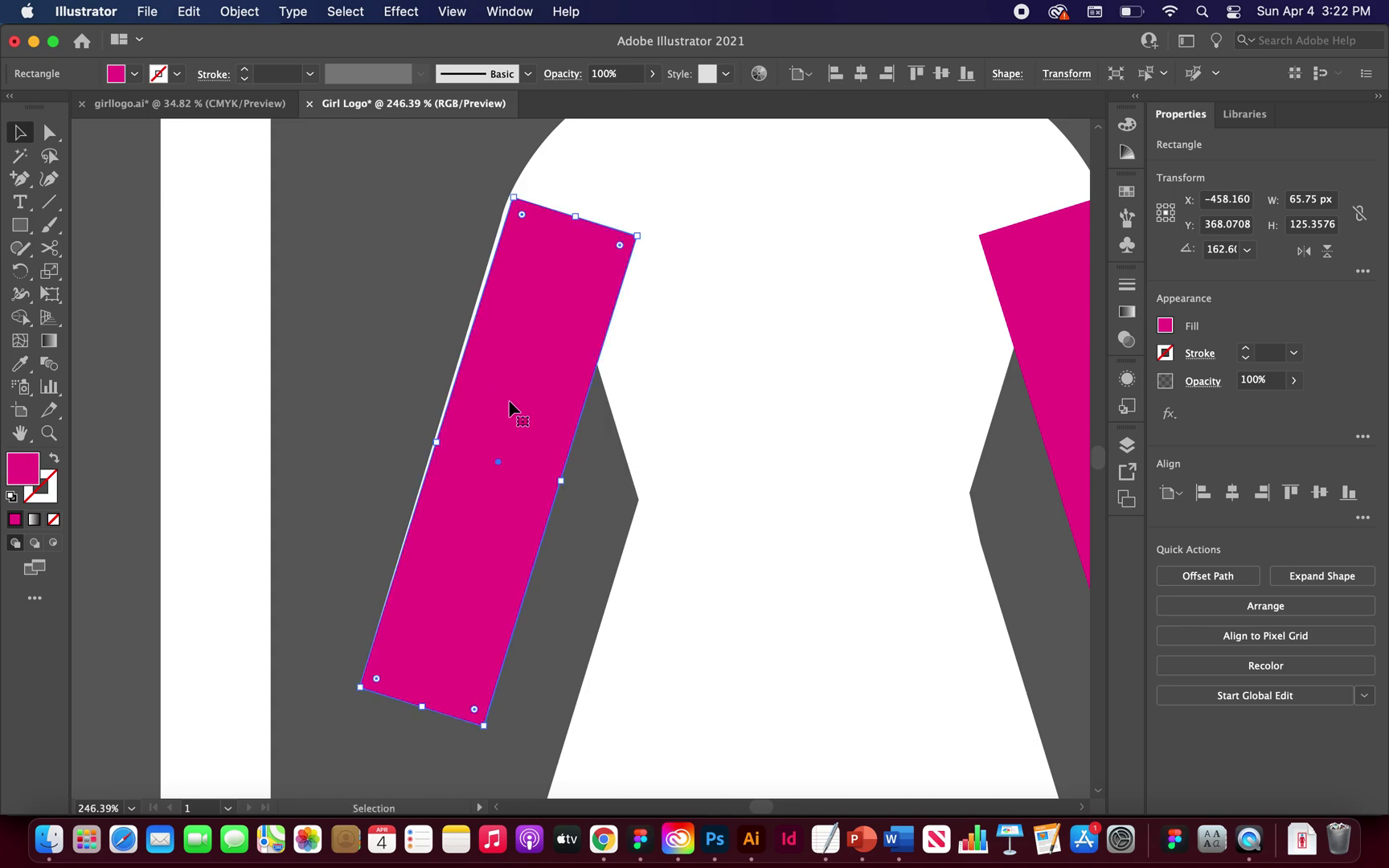
scroll(511, 404, up, 6)
scroll(499, 213, up, 3)
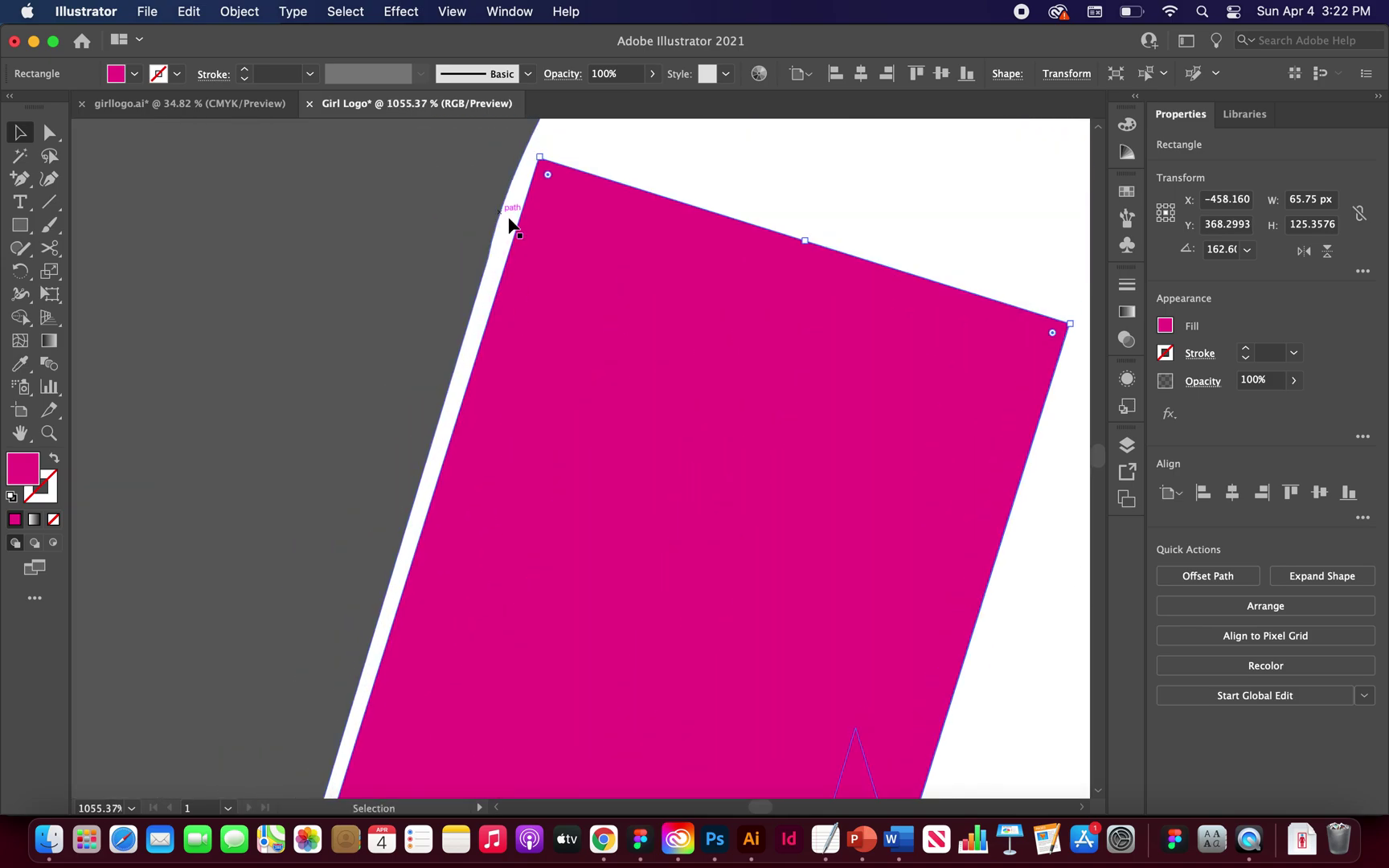
drag(576, 261, 560, 263)
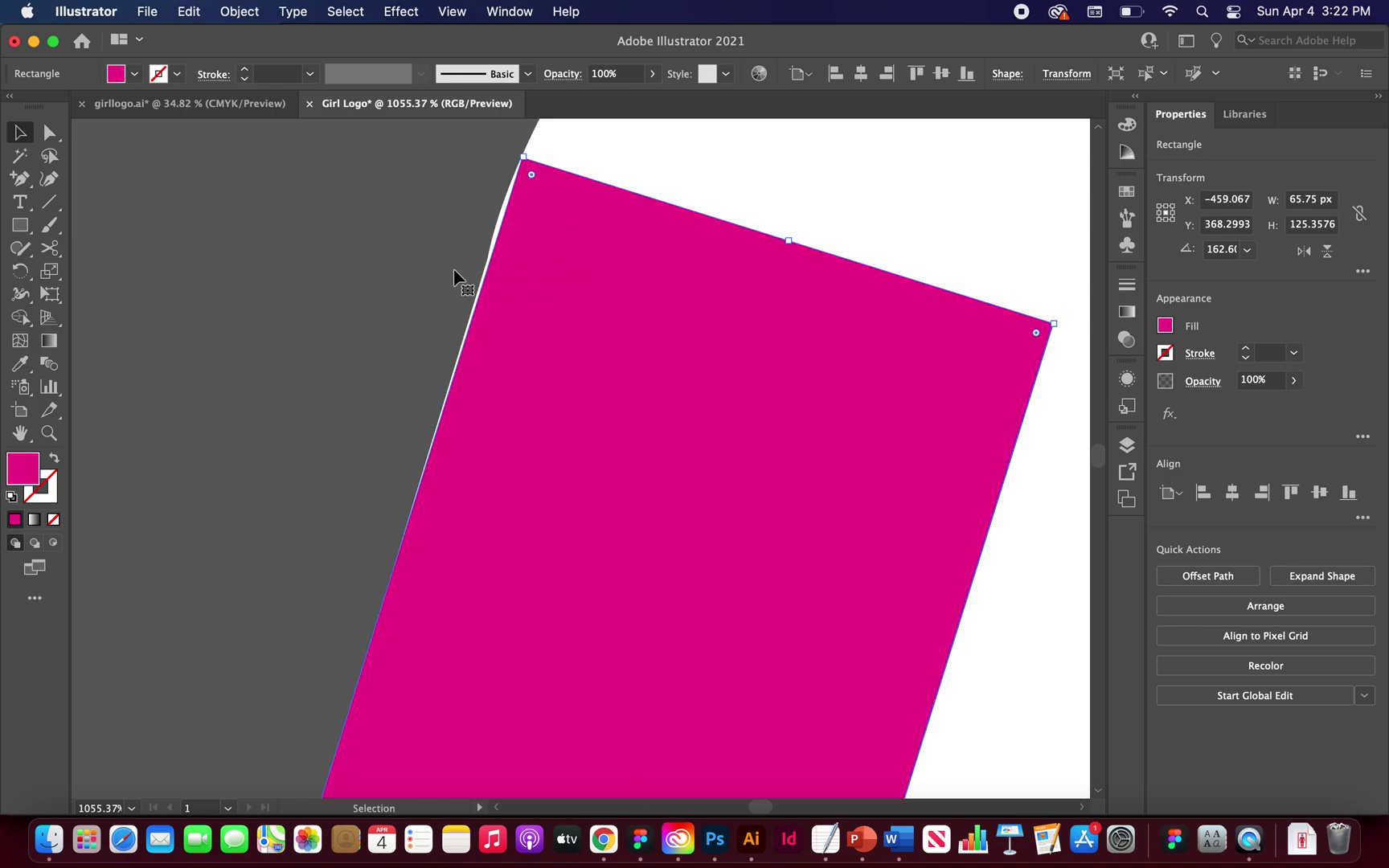
click(380, 271)
scroll(380, 272, down, 8)
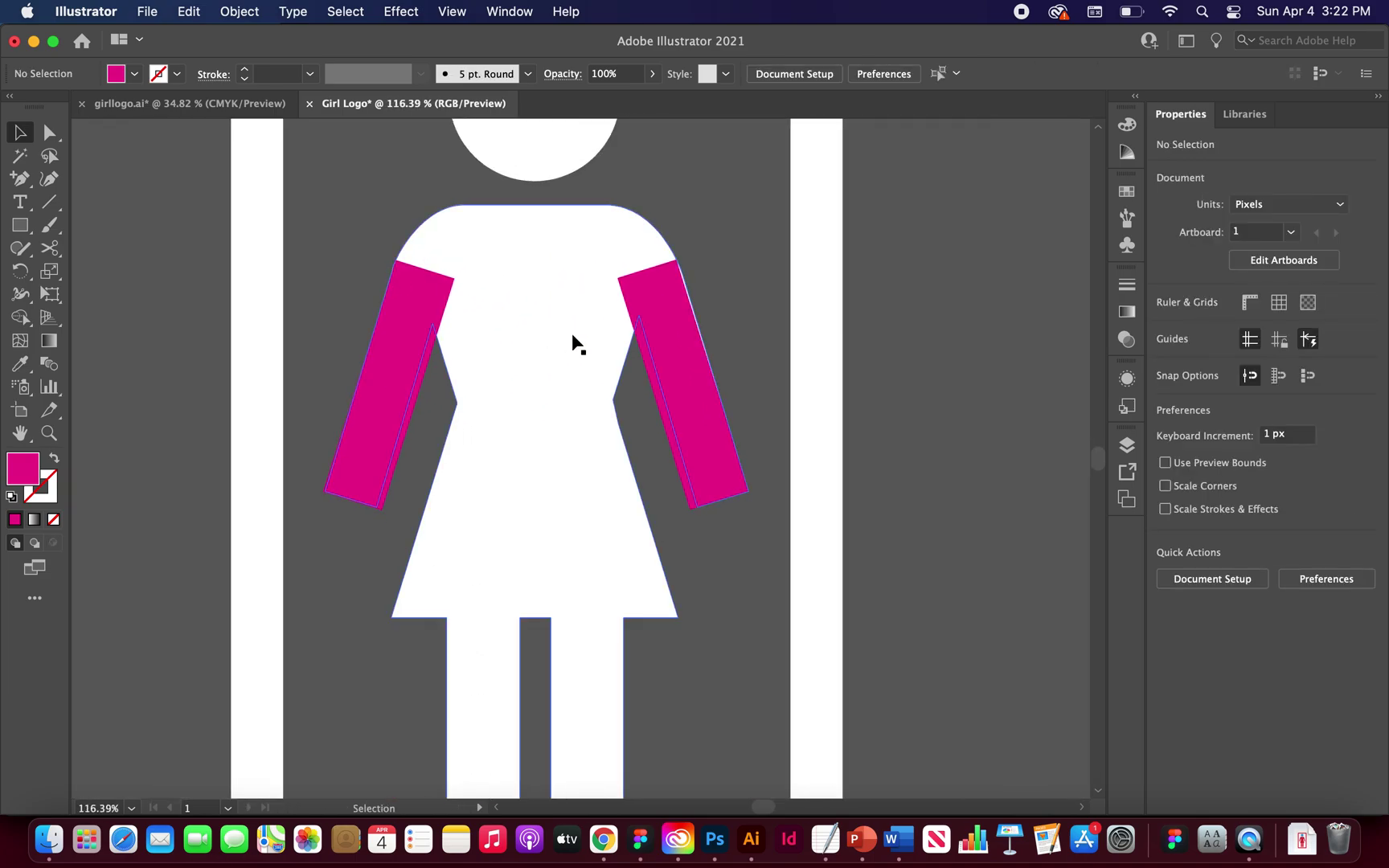
Nudge the right arm rectangle slightly closer to the outer edge of the reference figure's right arm and shoulder.
scroll(676, 287, up, 7)
scroll(675, 287, up, 2)
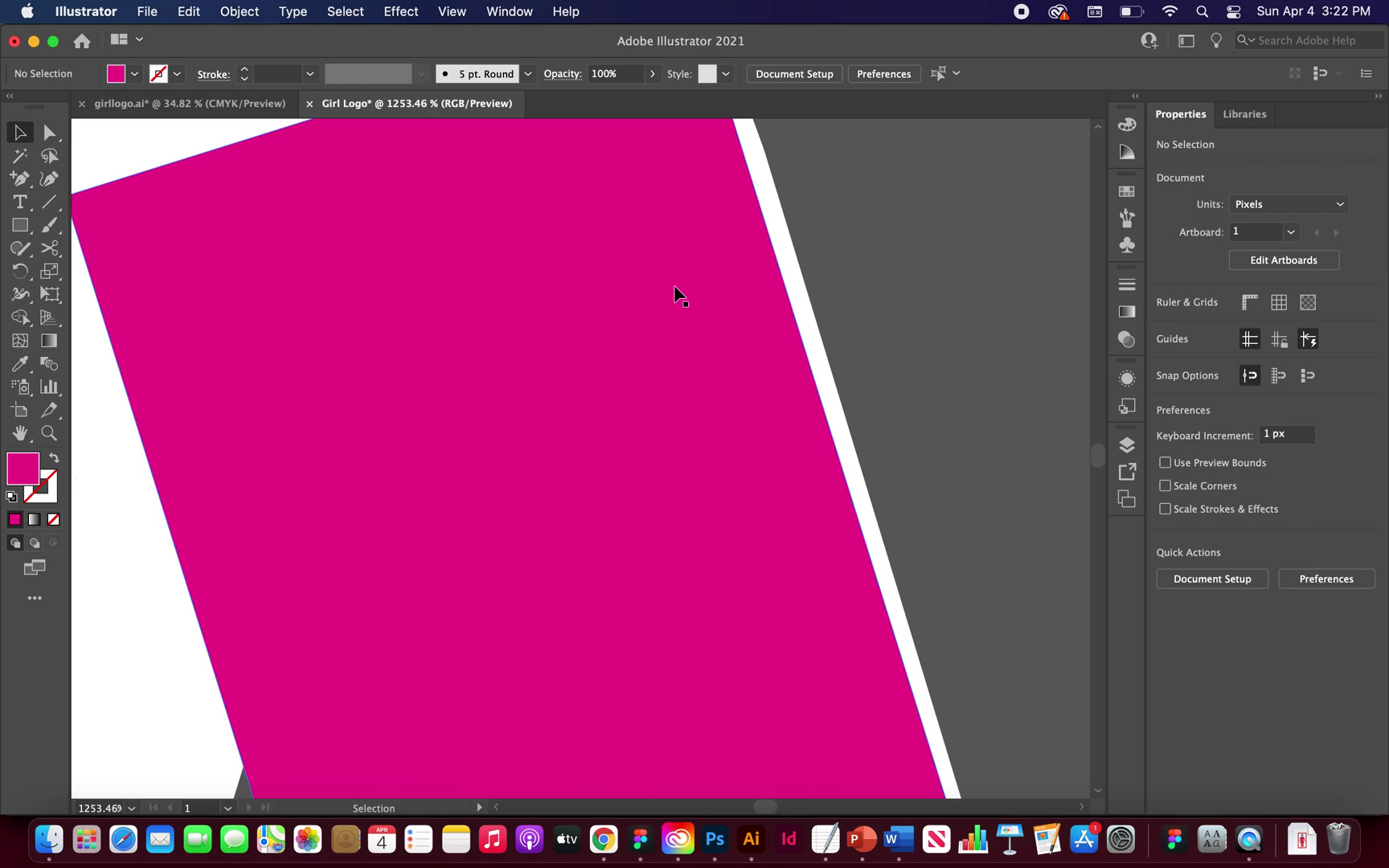
drag(655, 280, 657, 279)
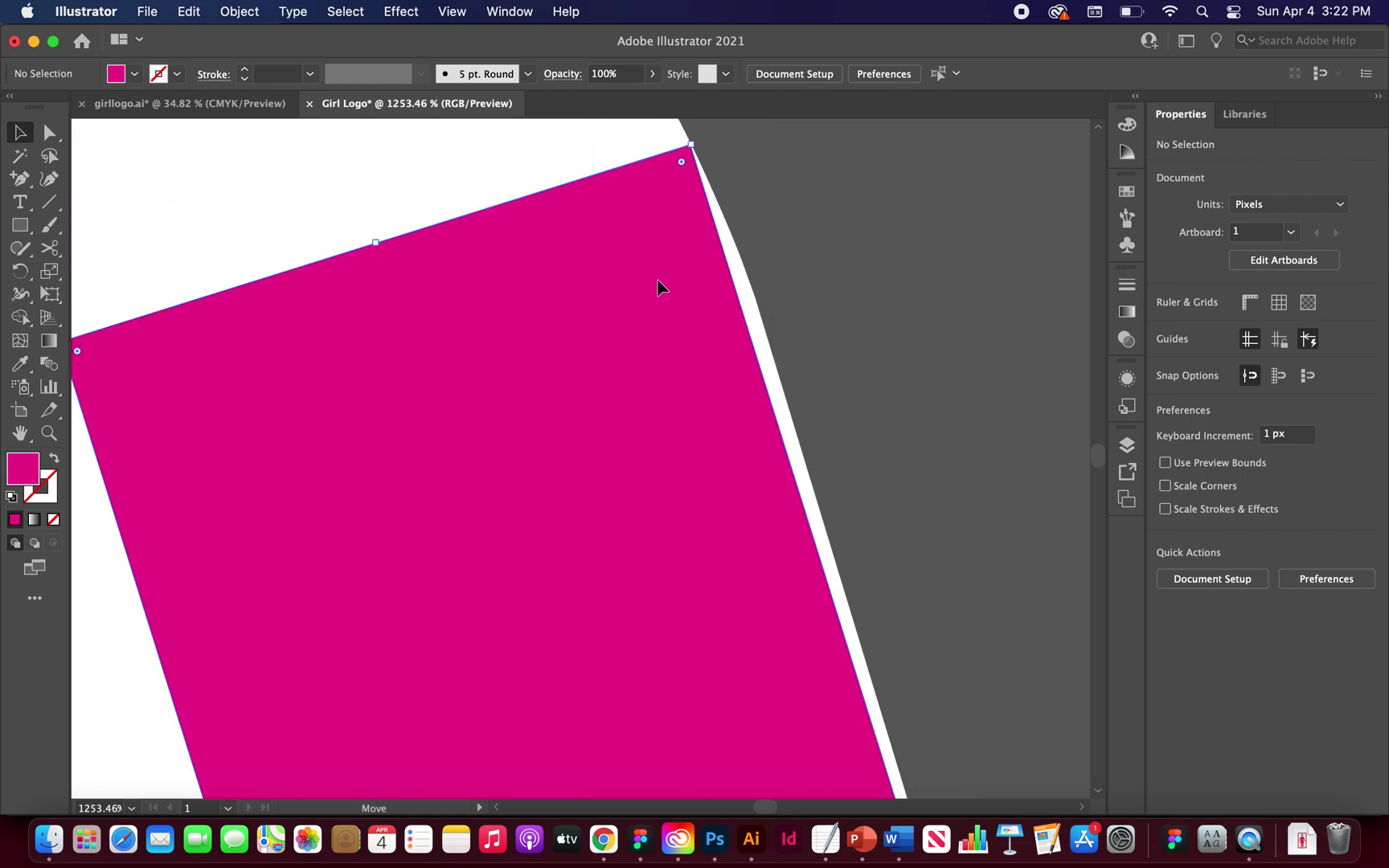
click(860, 253)
key(super+0)
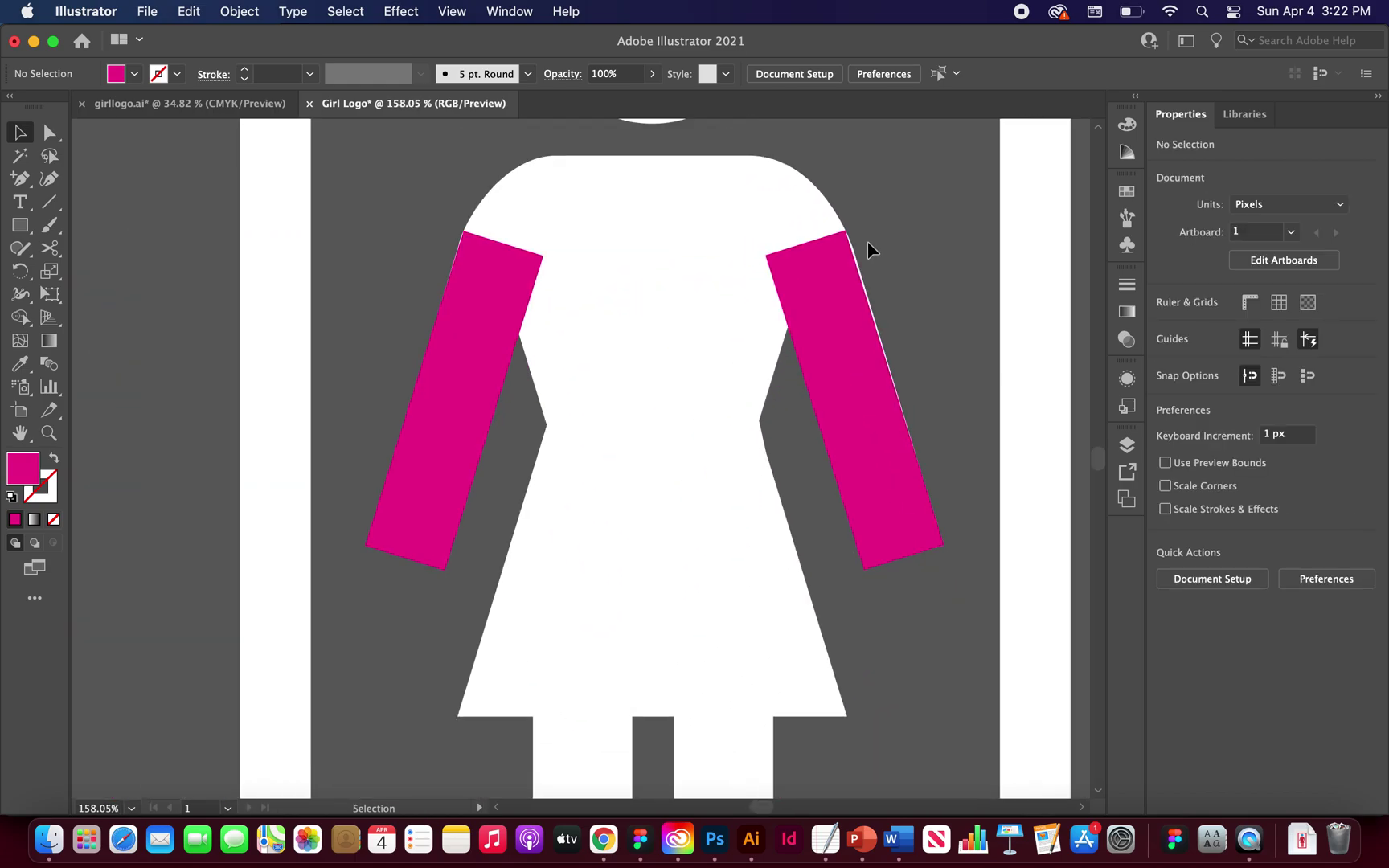
scroll(757, 363, down, 3)
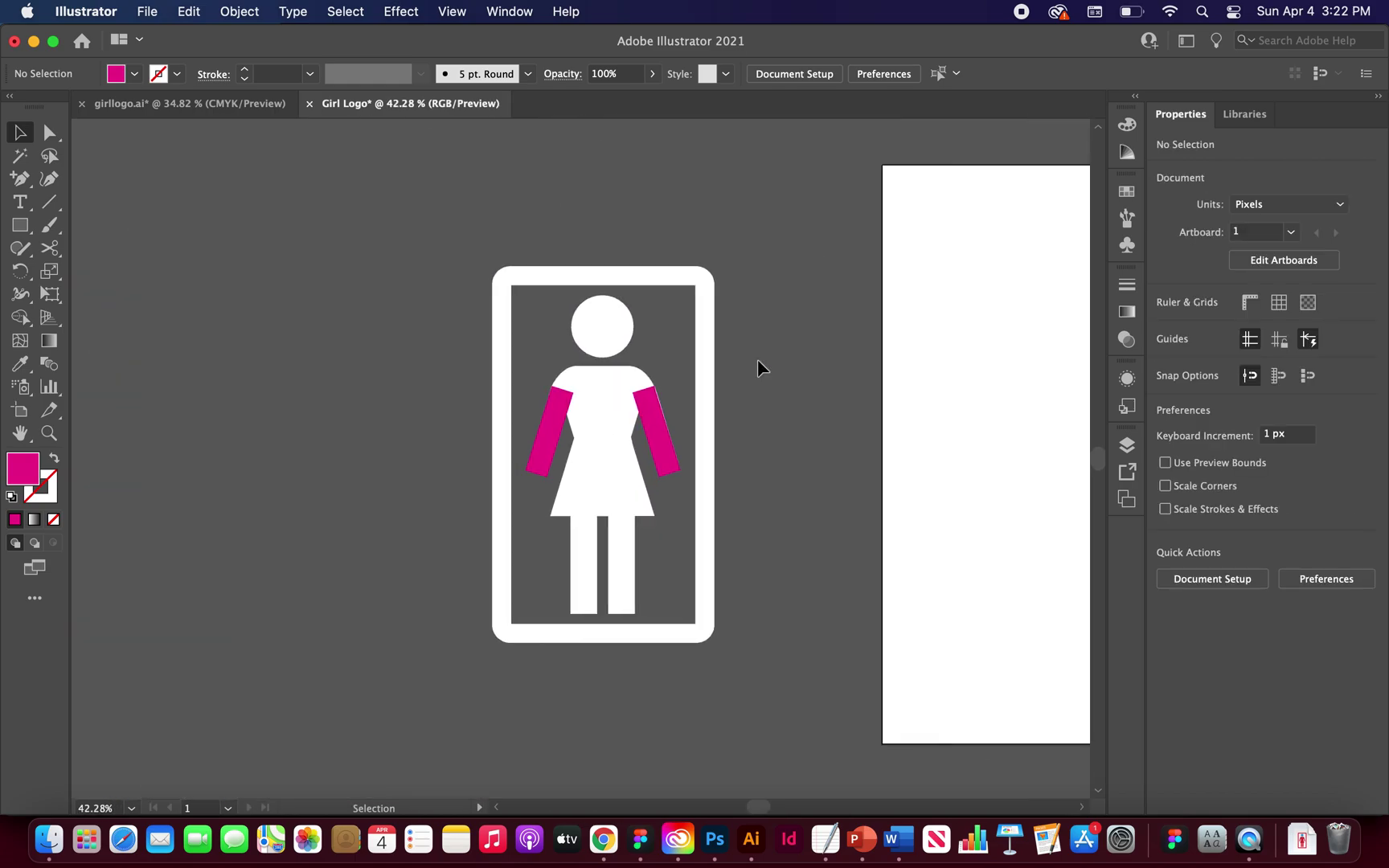
Group the two arm rectangles and centre the group horizontally on the artboard.
scroll(757, 363, right, 5)
click(520, 382)
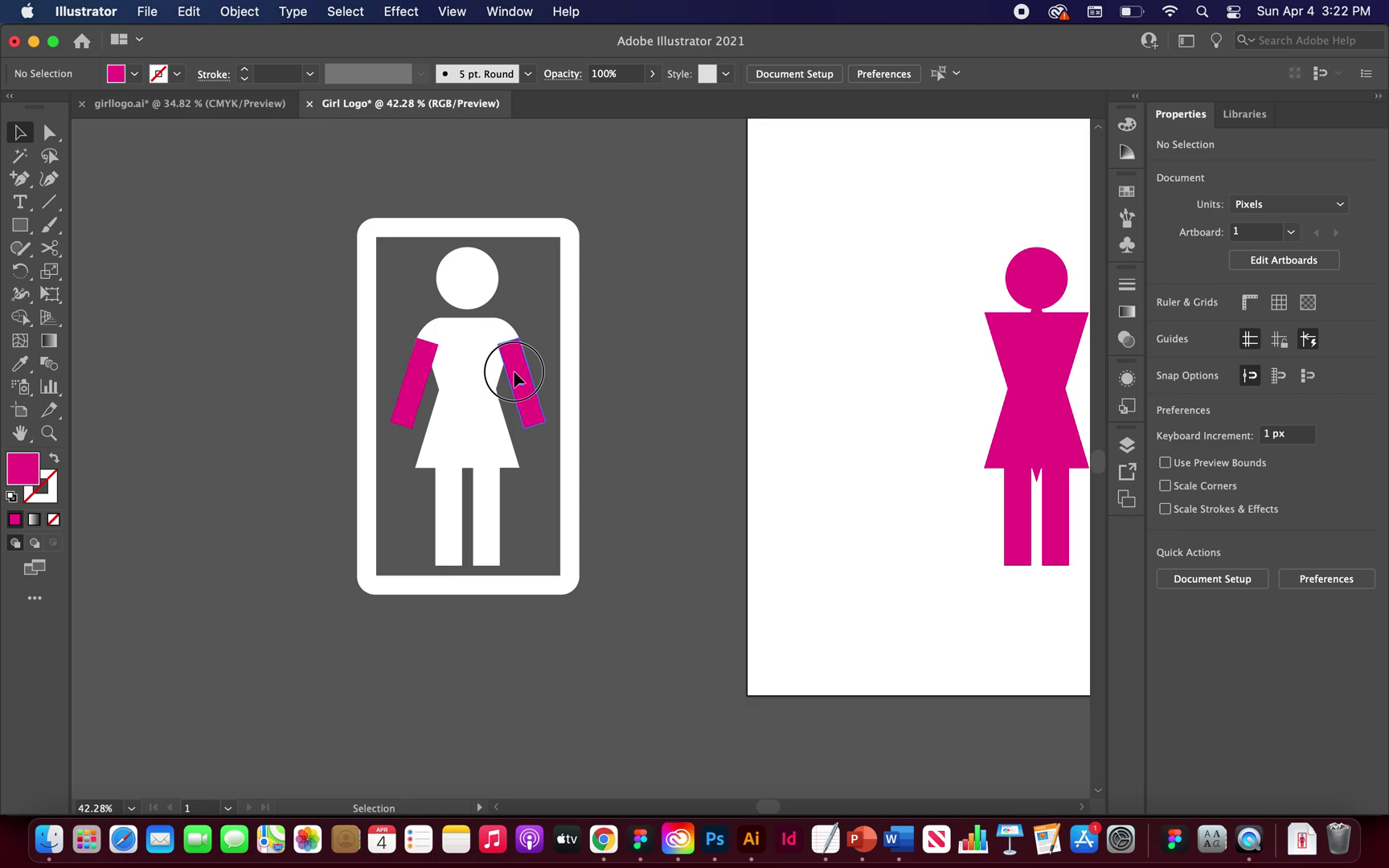
shift+click(425, 367)
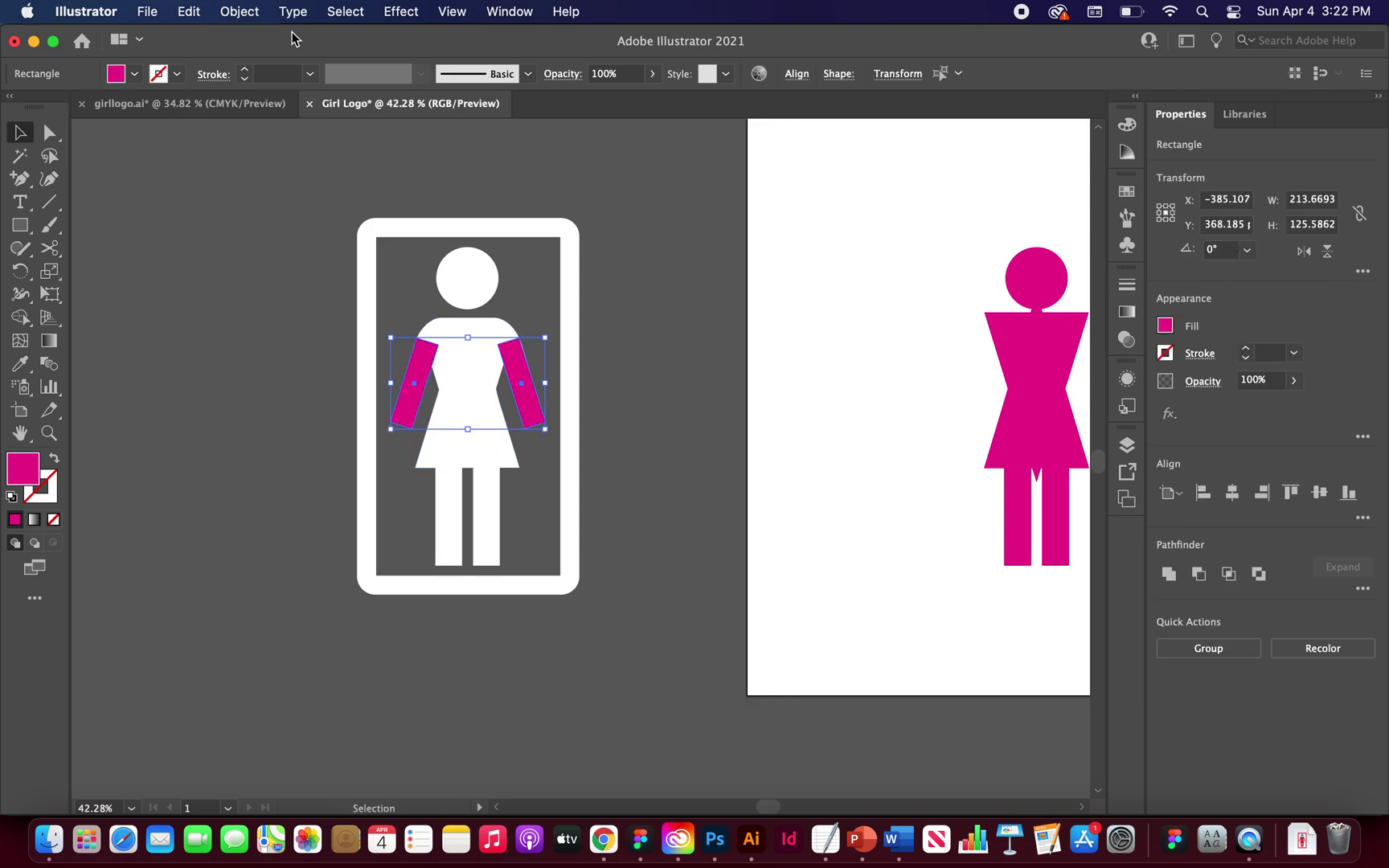
click(240, 11)
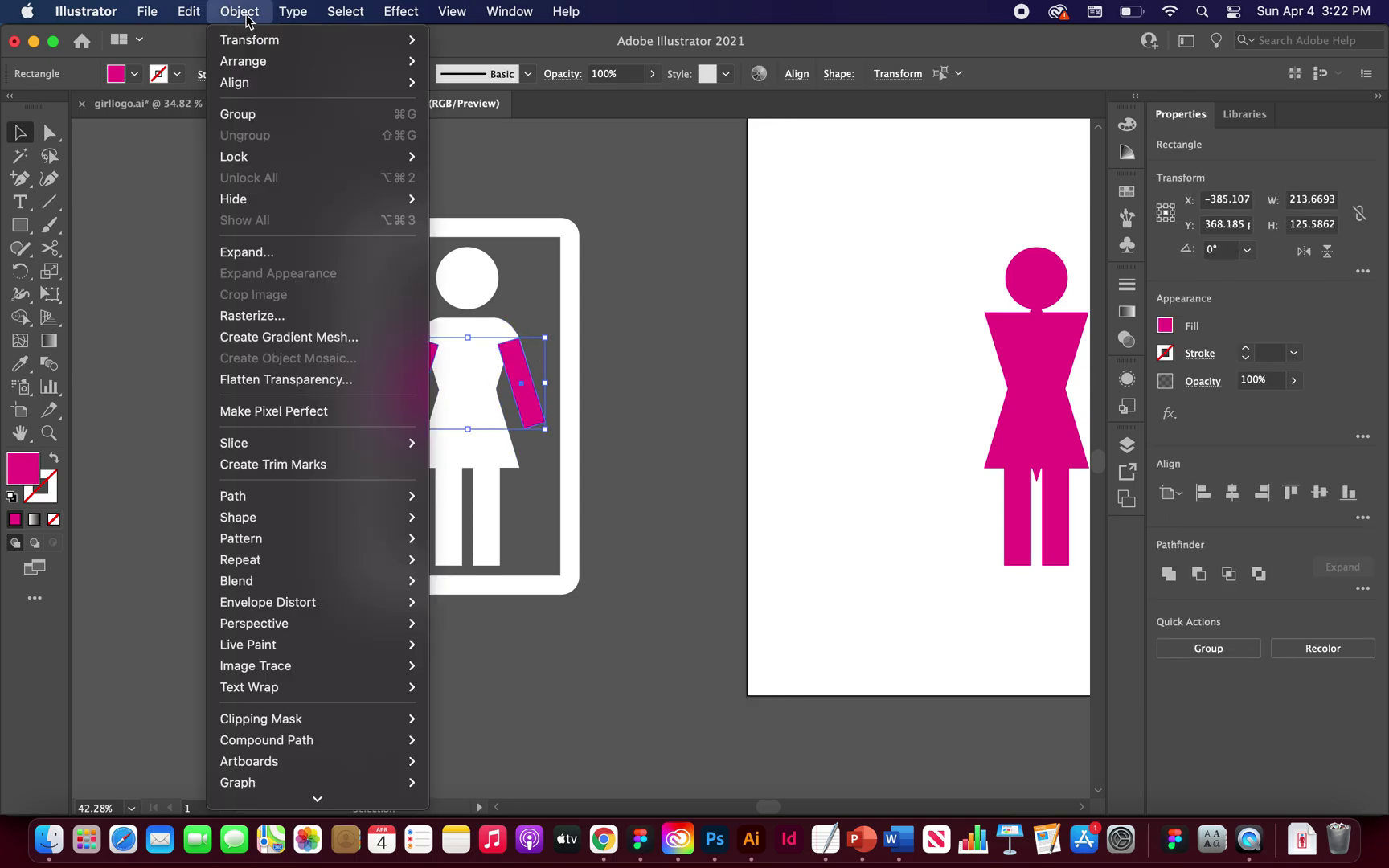
click(257, 114)
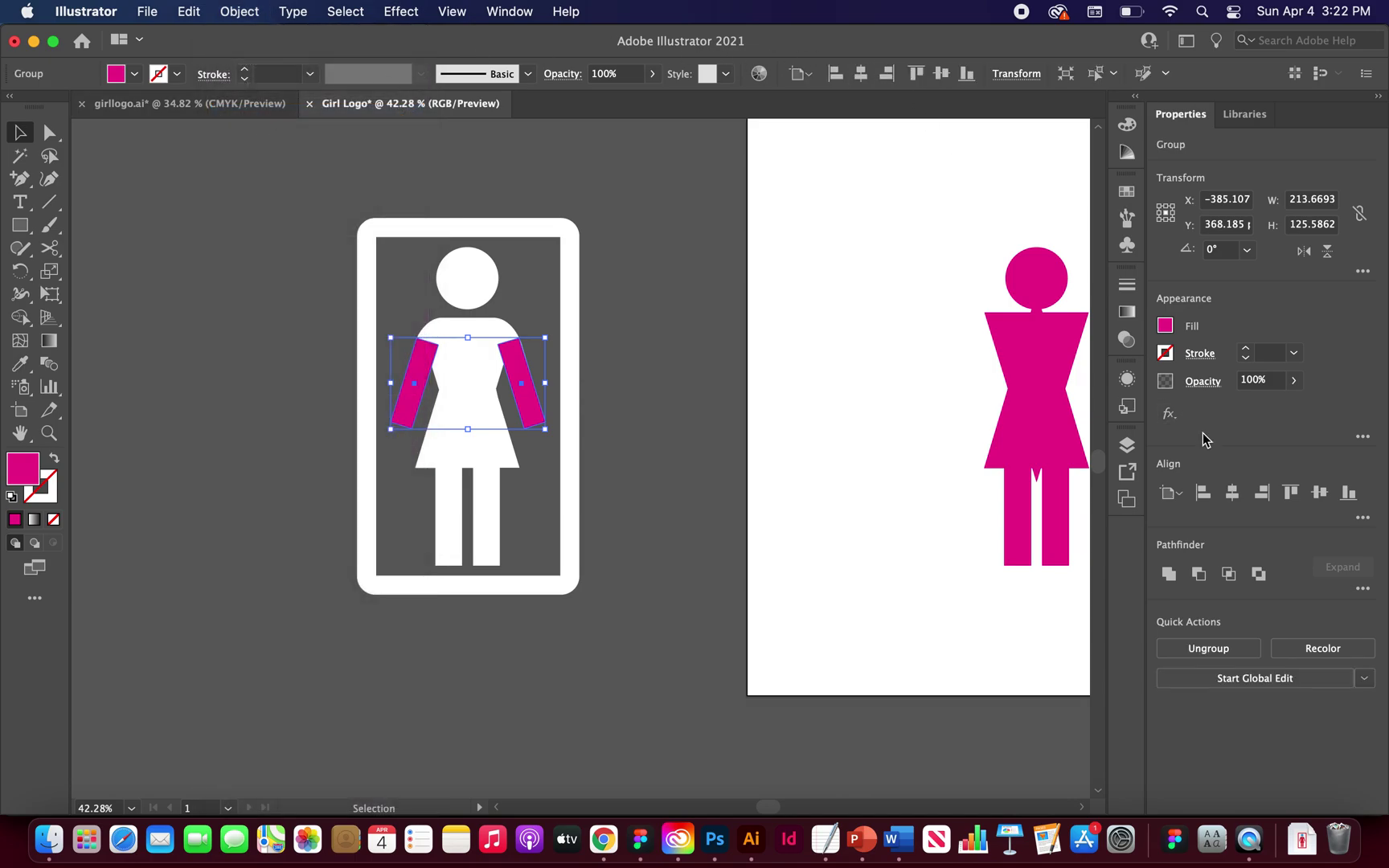
click(1232, 492)
scroll(936, 485, right, 5)
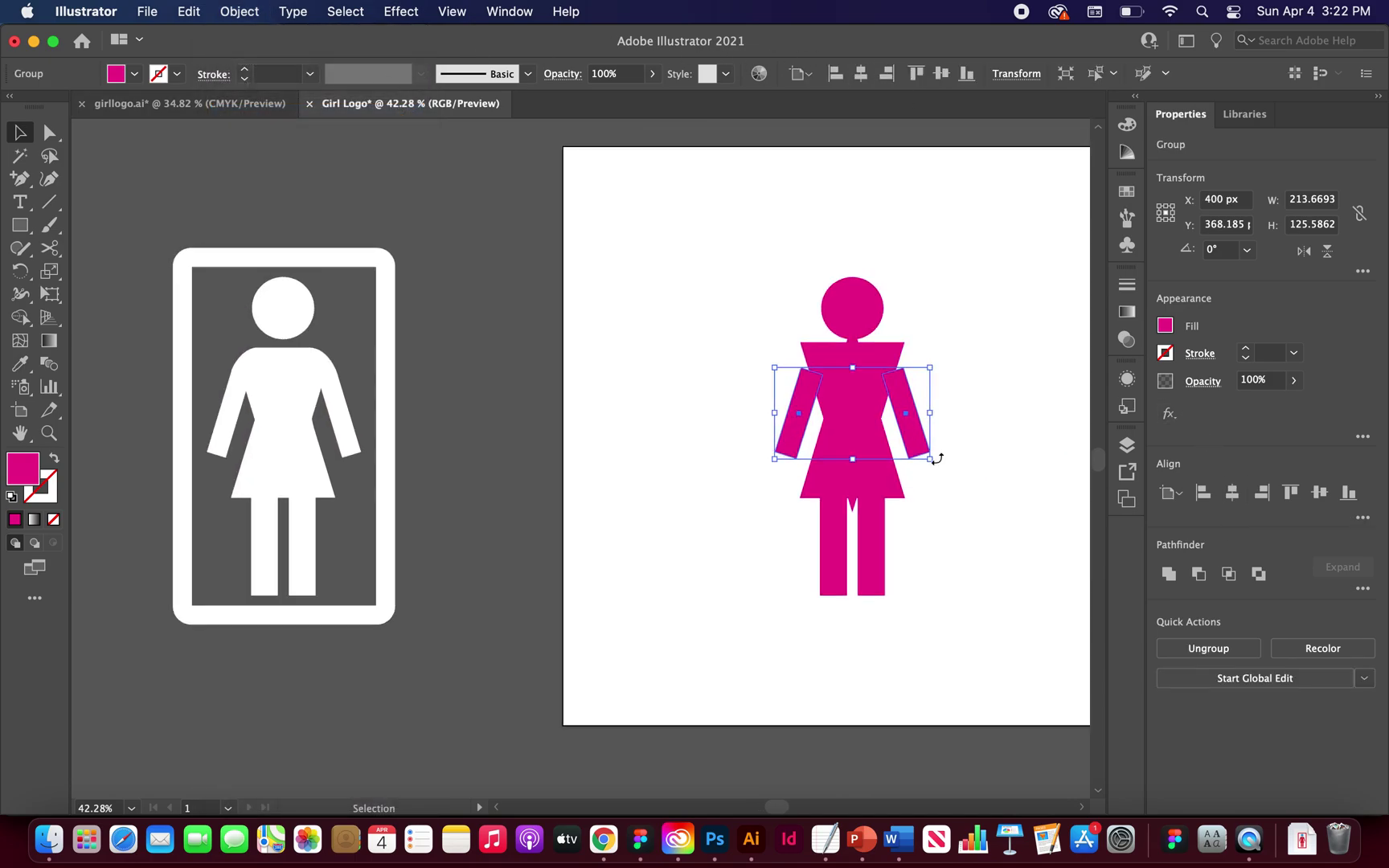
click(971, 398)
Draw a rectangle about 143 px wide and 130 px high over the reference's shoulders and torso and round its corners to about 38.65 px.
scroll(894, 394, up, 3)
scroll(893, 394, left, 6)
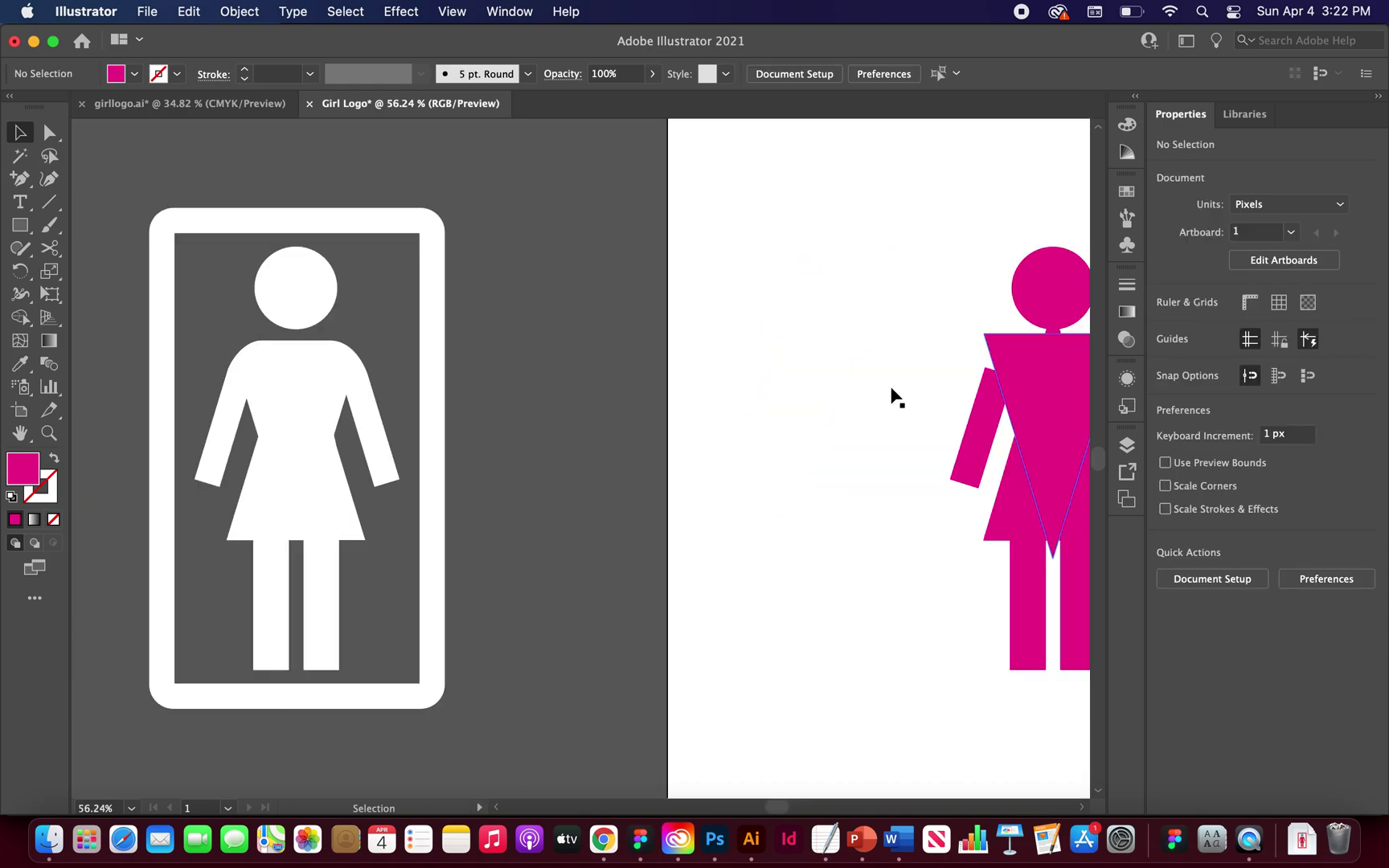
scroll(387, 384, up, 3)
scroll(201, 361, up, 3)
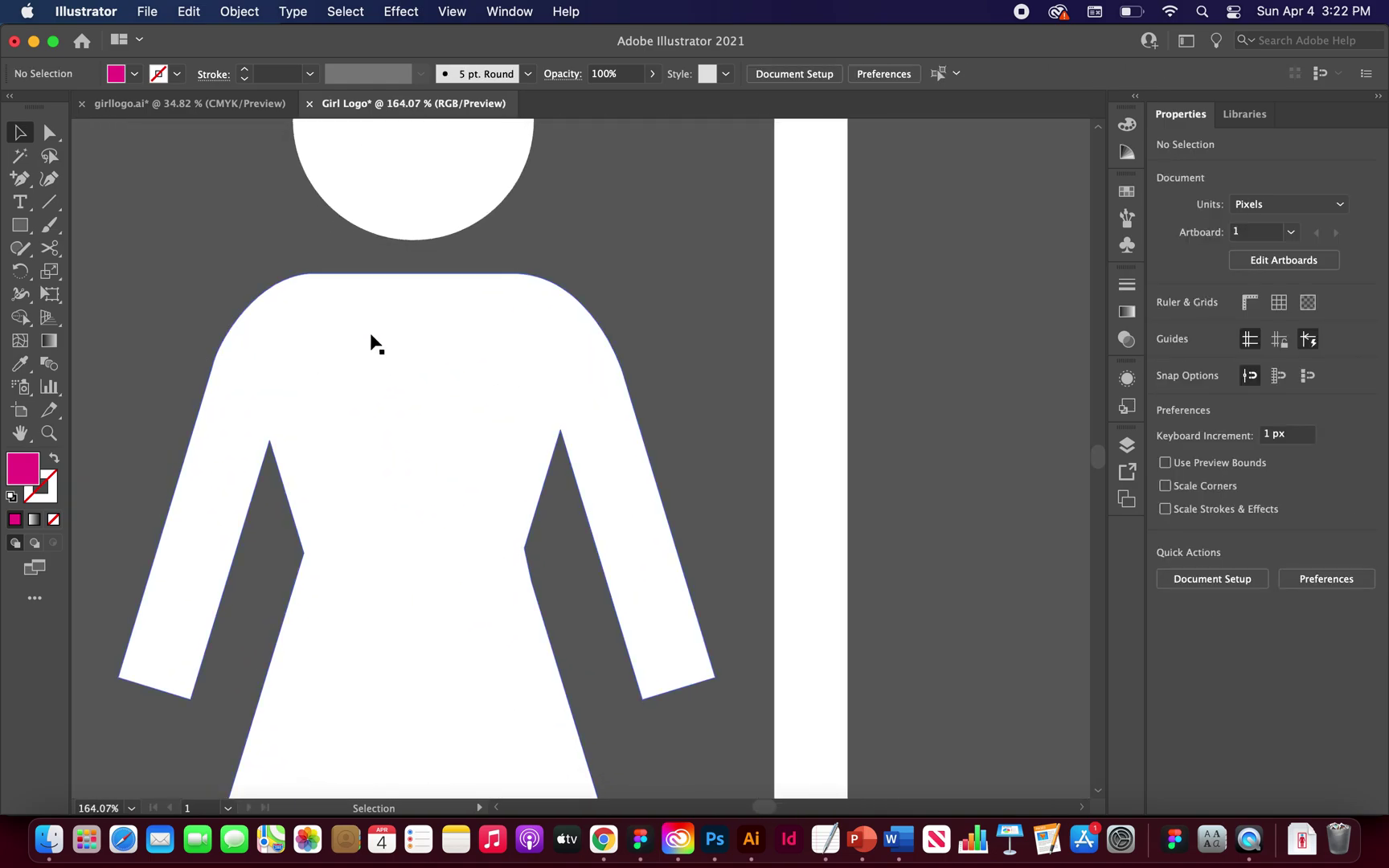
click(22, 227)
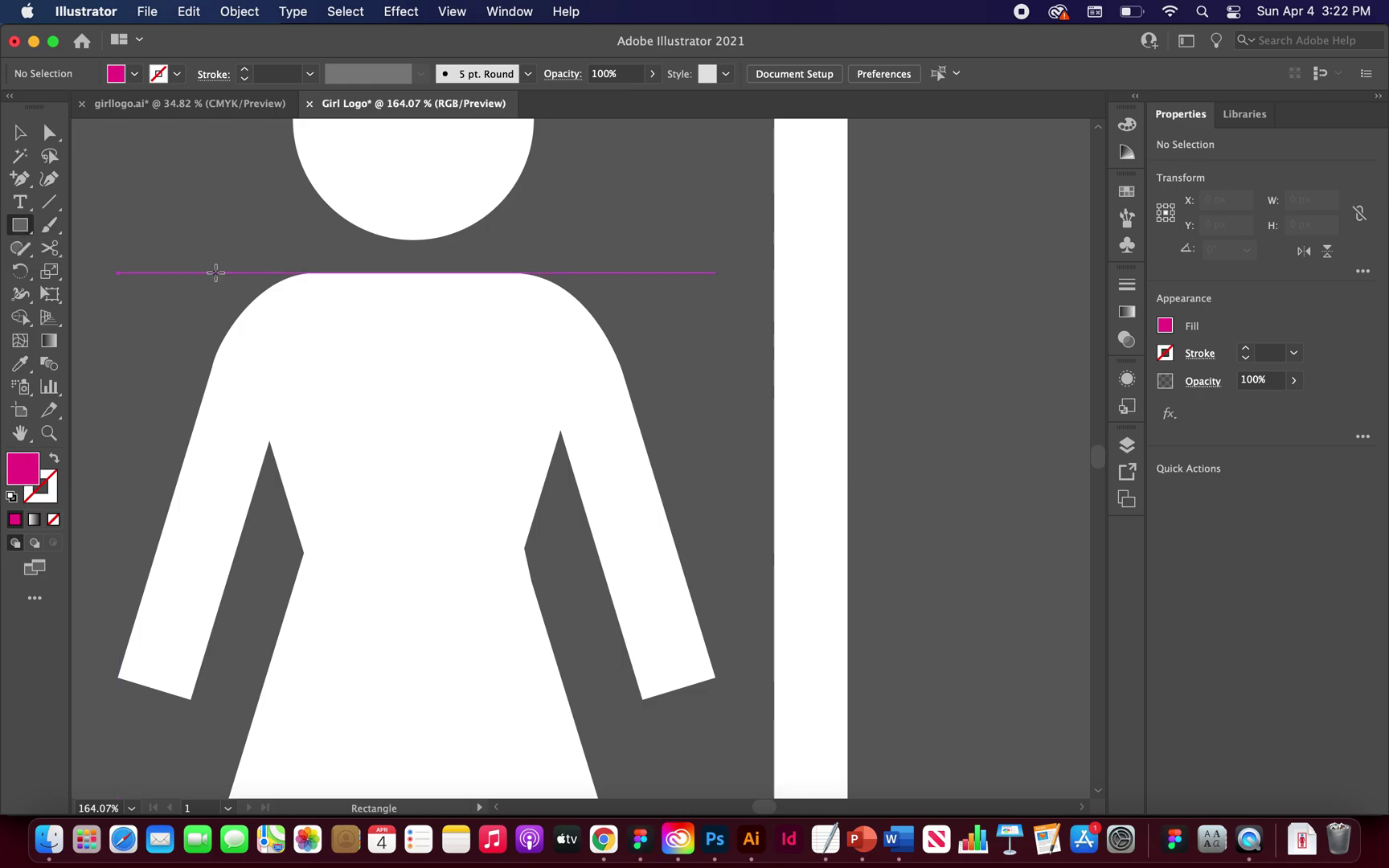
mouse_move(216, 273)
mouse_down()
mouse_move(494, 436)
mouse_move(598, 572)
mouse_move(617, 640)
mouse_up()
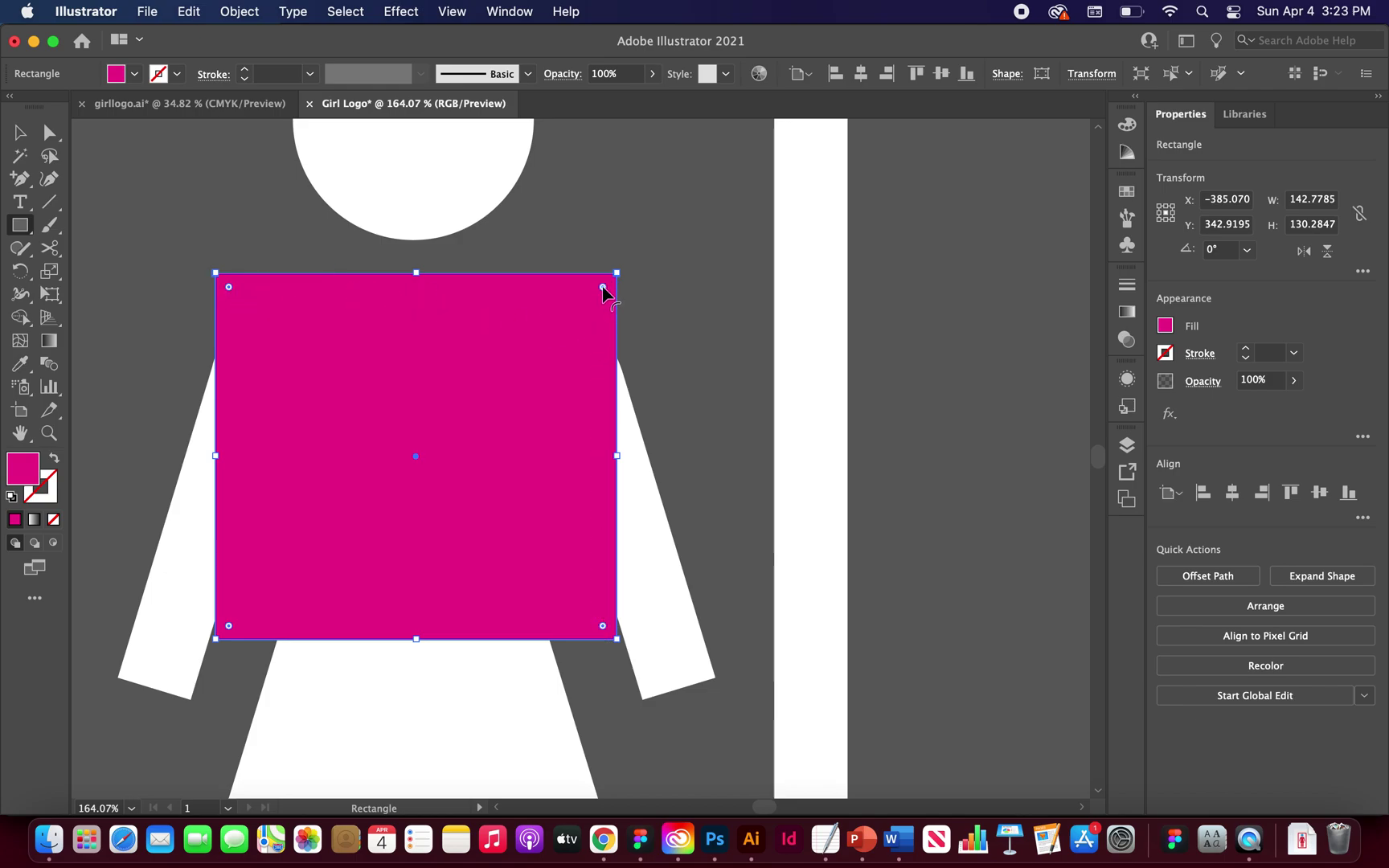
drag(603, 287, 498, 378)
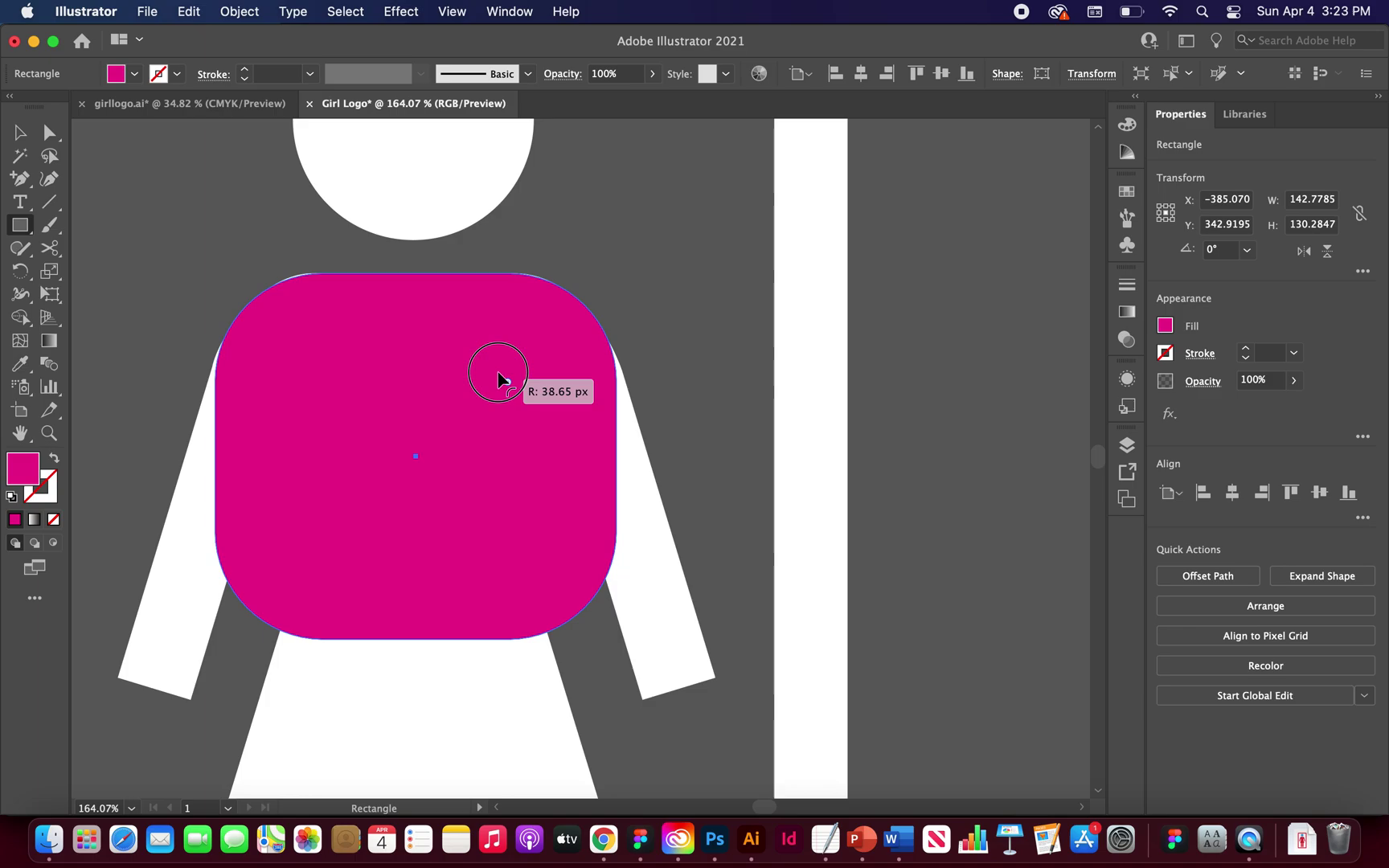
drag(498, 377, 498, 377)
Centre the rounded torso rectangle horizontally on the artboard and deselect it.
scroll(551, 315, down, 5)
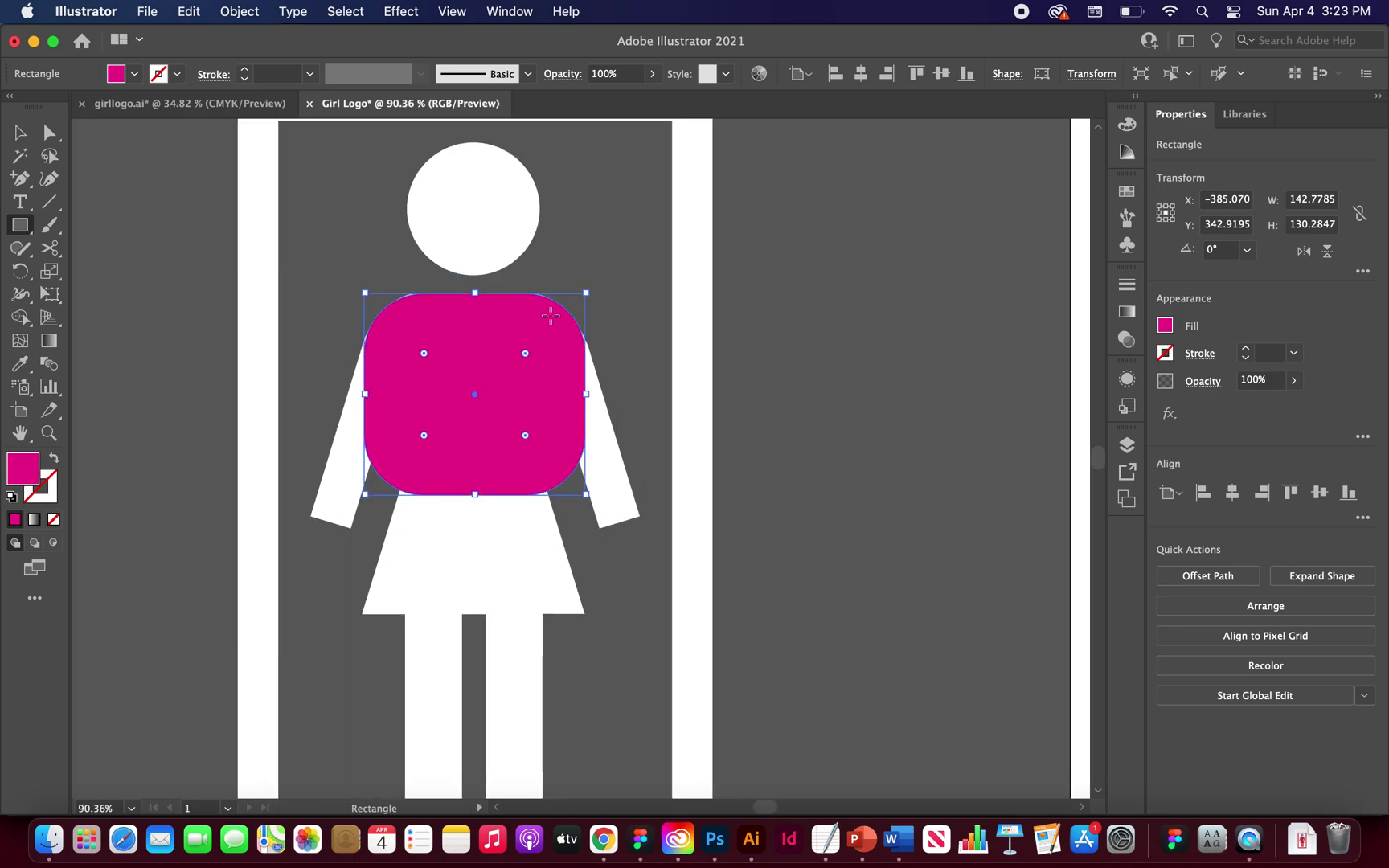
scroll(551, 315, right, 3)
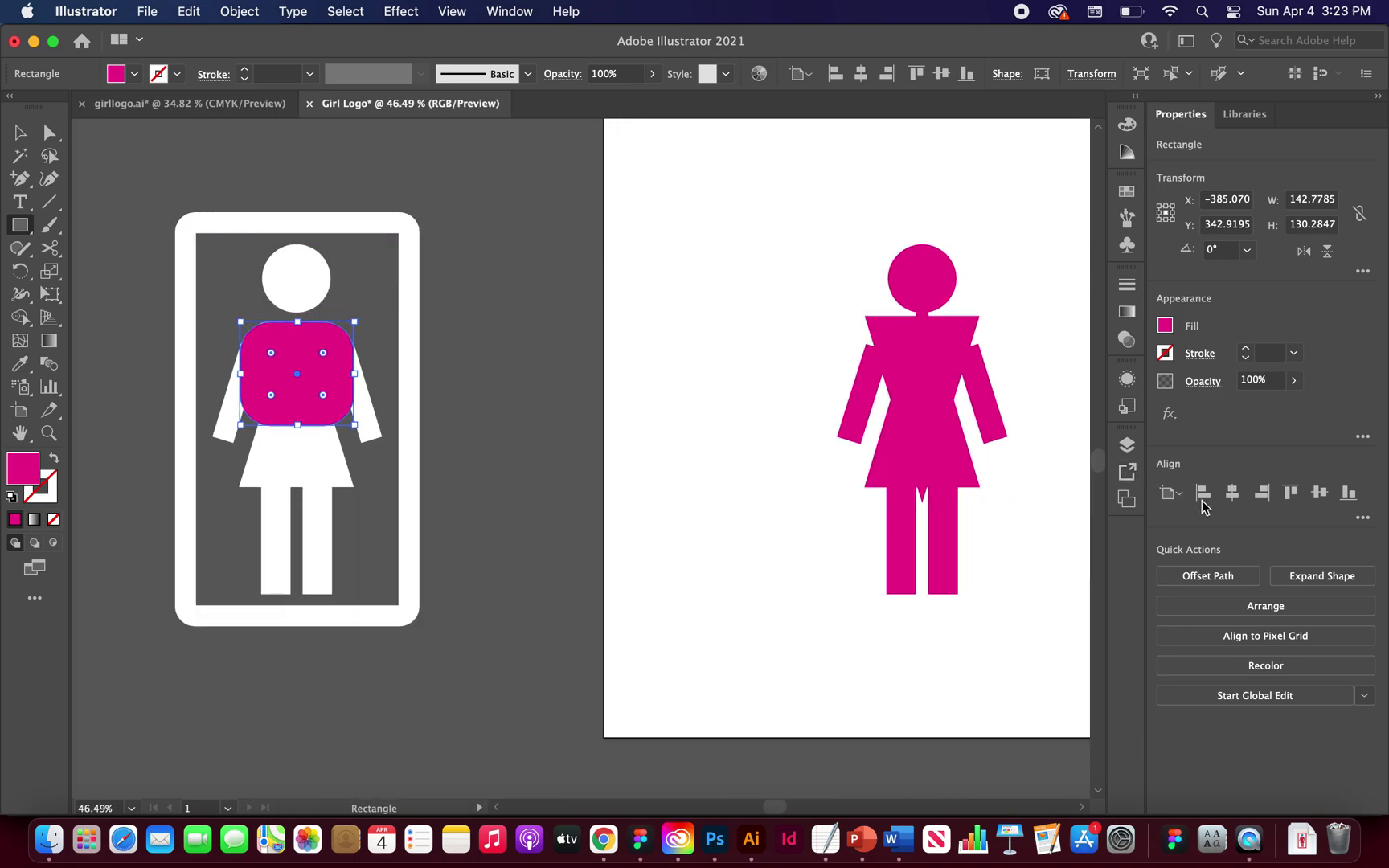
click(1231, 478)
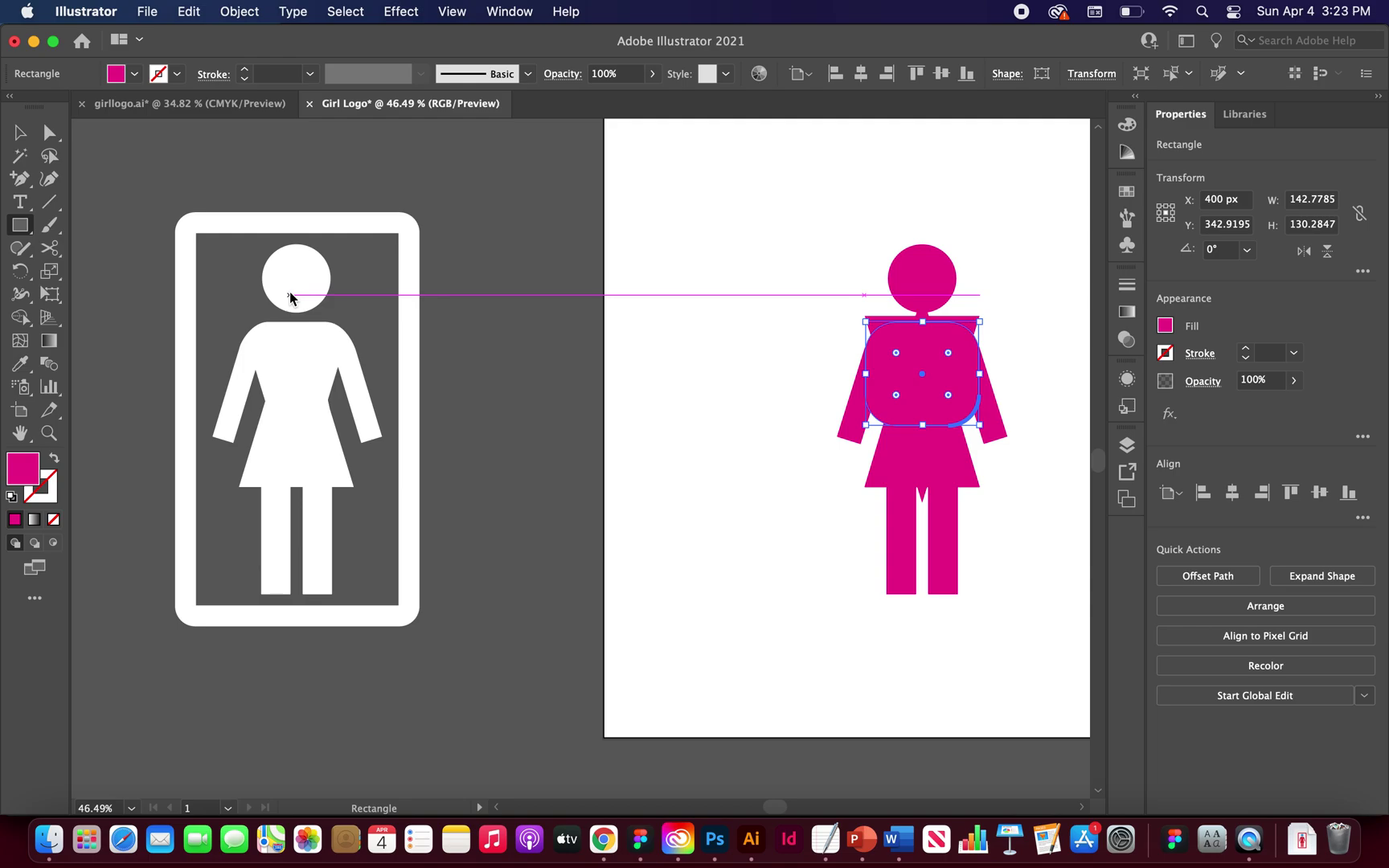
scroll(290, 296, up, 5)
scroll(290, 298, down, 5)
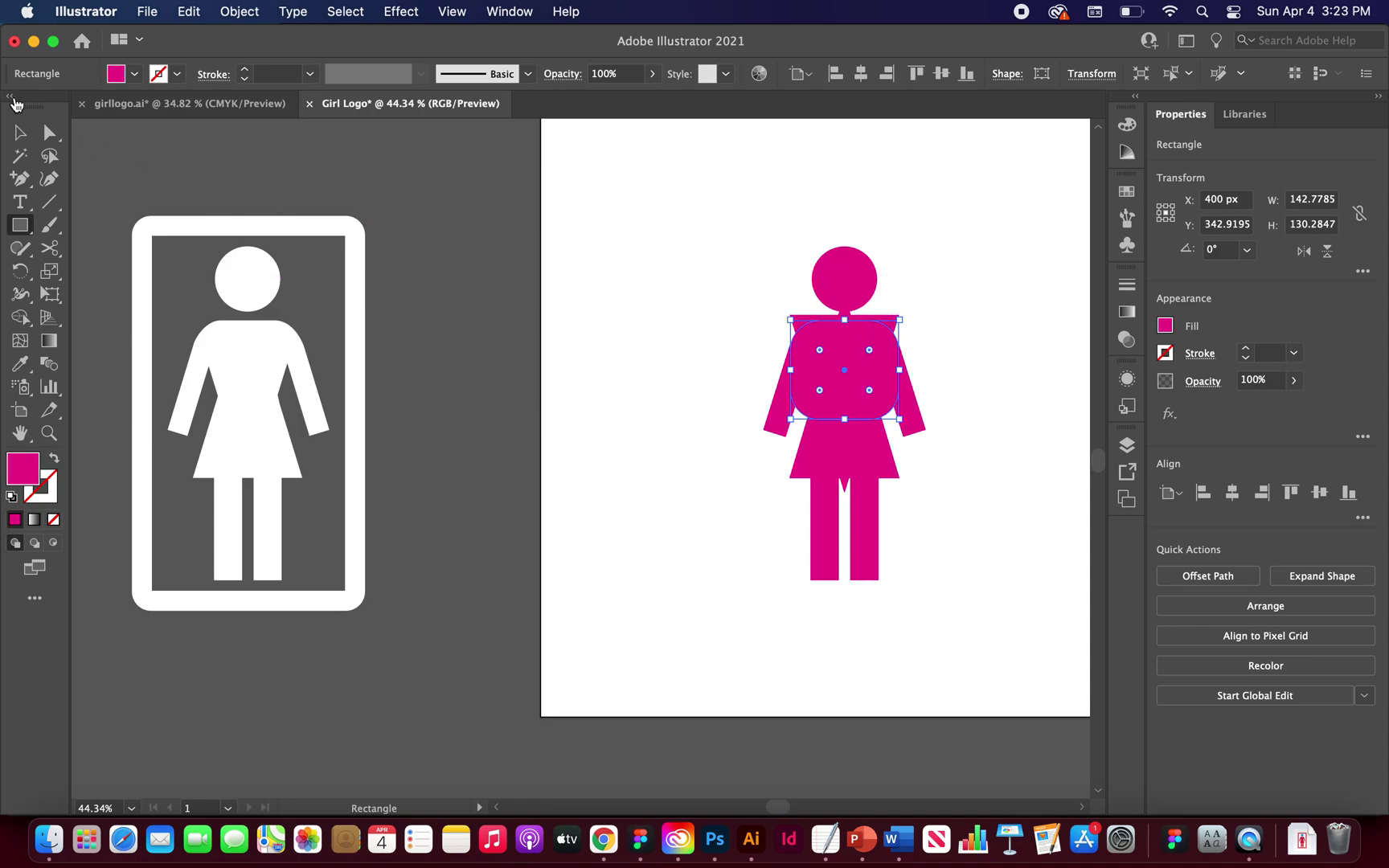
click(20, 132)
click(677, 269)
Select all the magenta figure shapes and swap their fill and stroke so they are outlines only.
scroll(675, 265, up, 3)
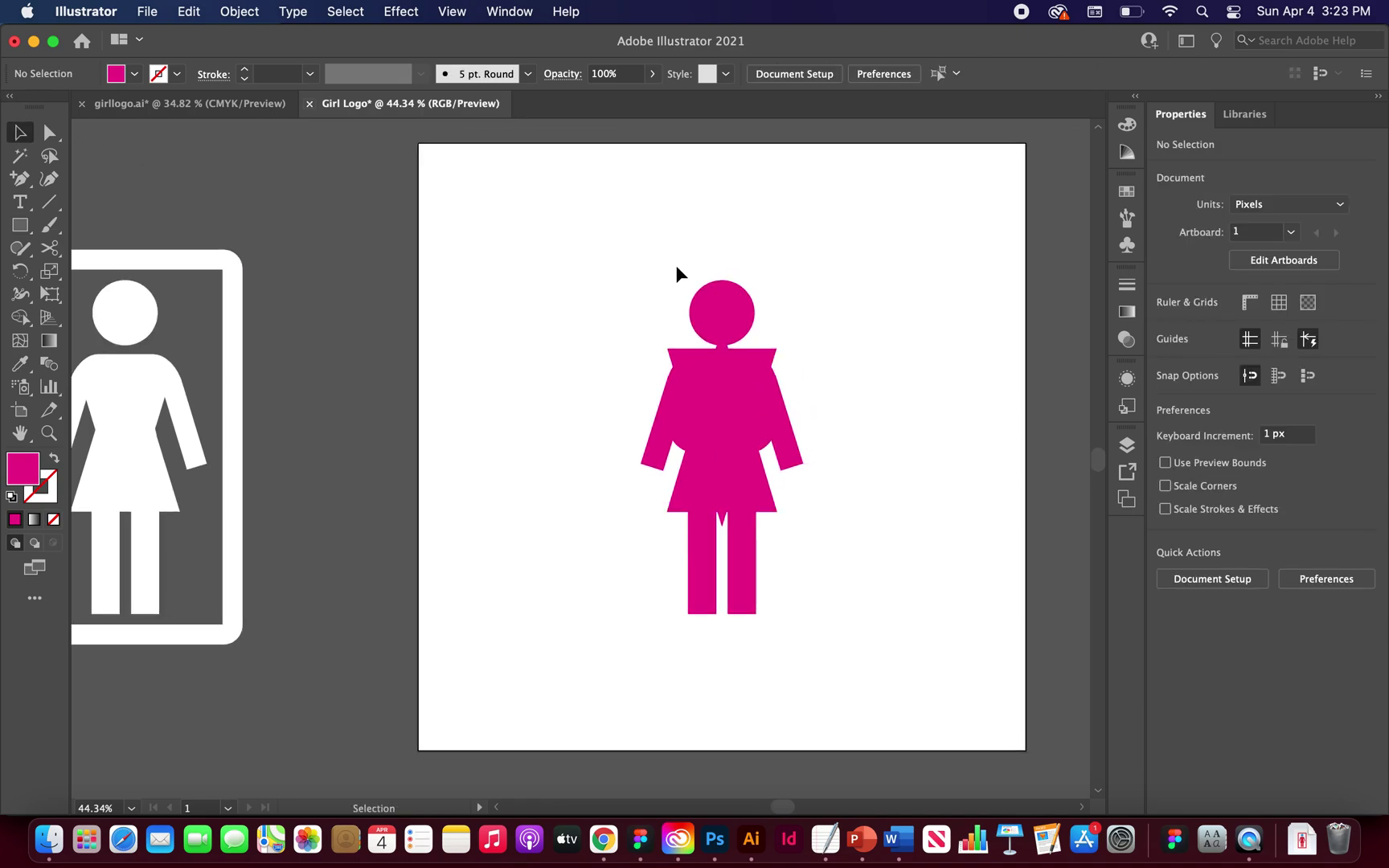
scroll(887, 285, down, 2)
scroll(880, 286, right, 2)
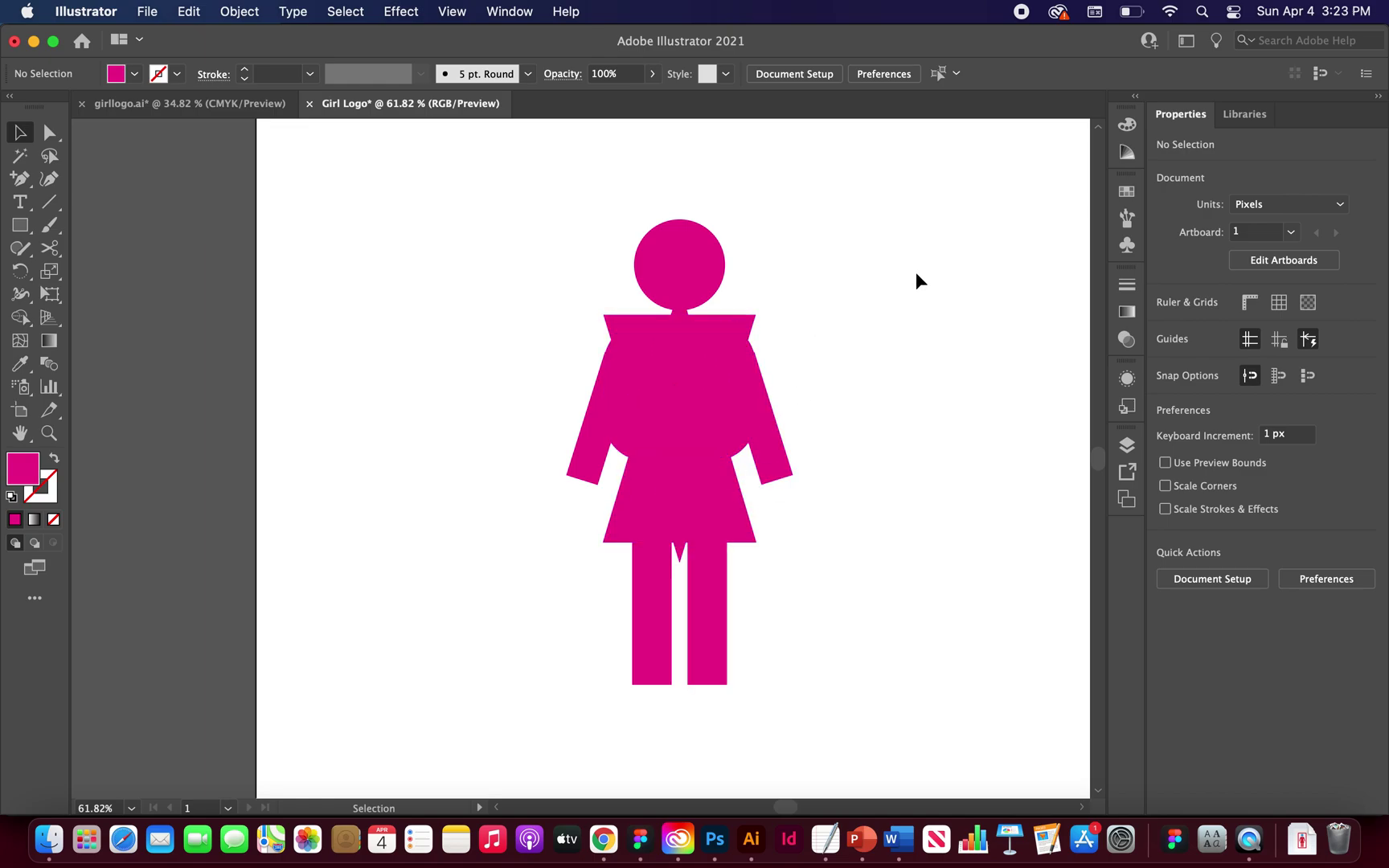
drag(928, 205, 466, 714)
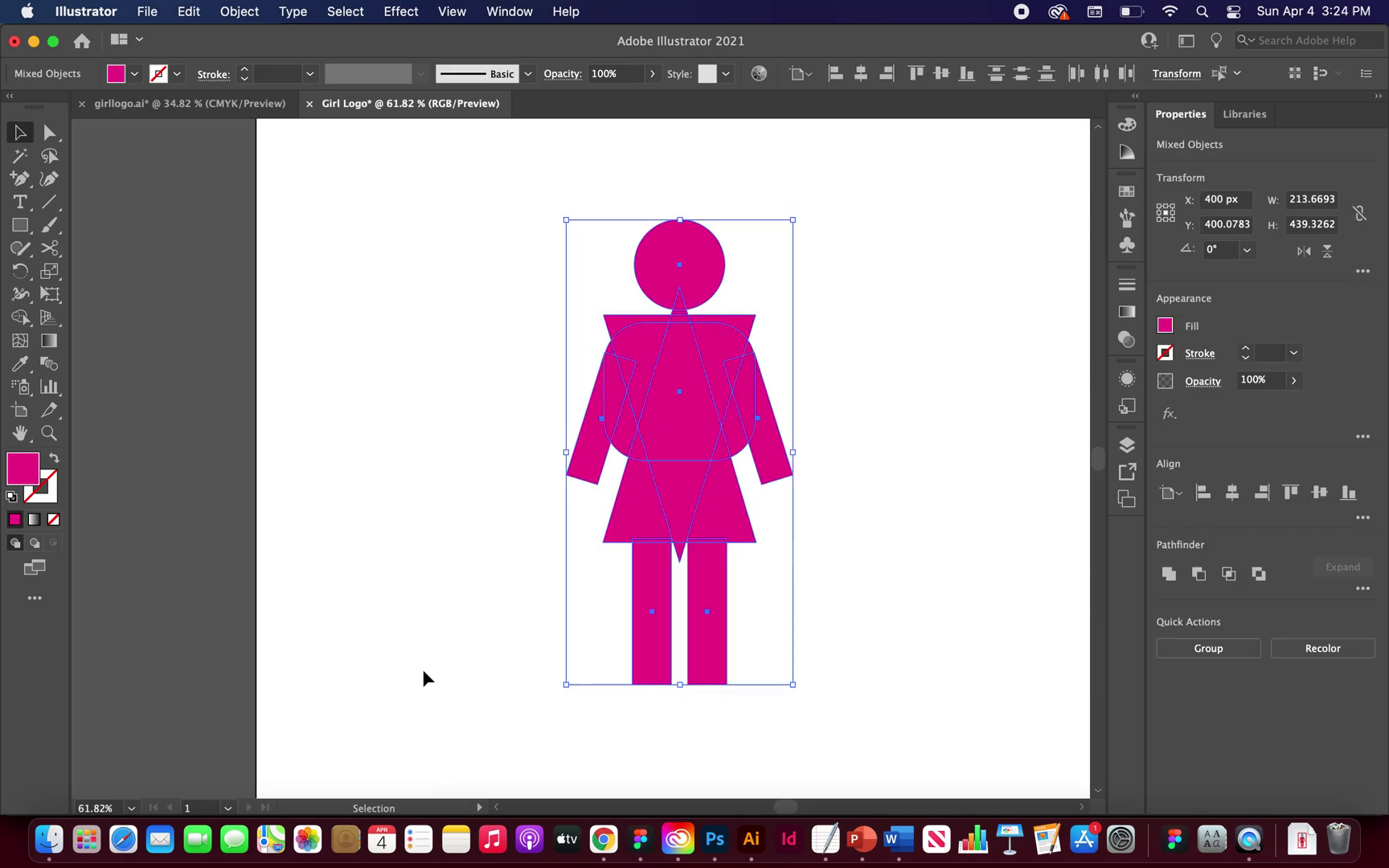
click(55, 461)
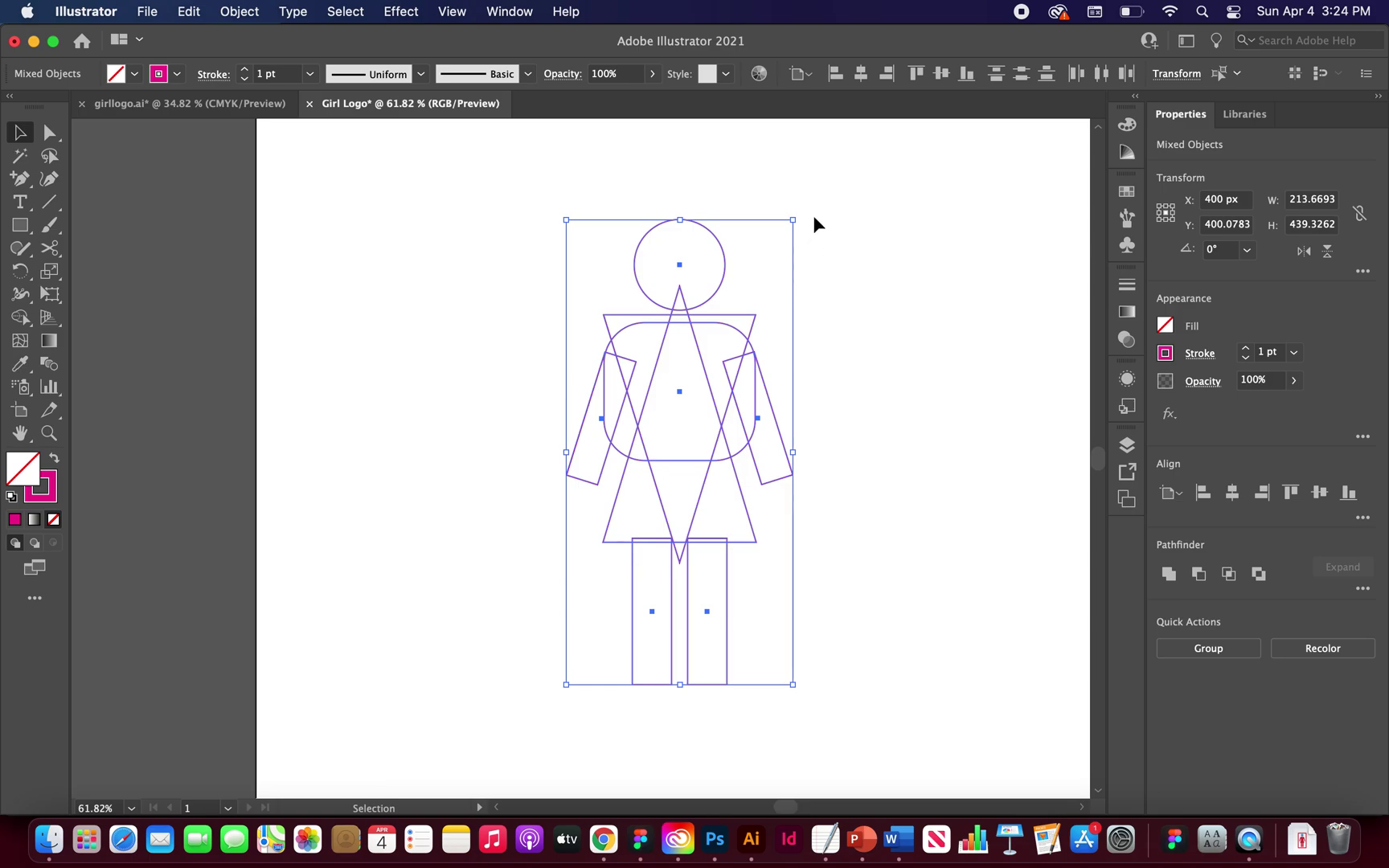
With the Shape Builder, remove the inverted triangle's protruding corners and tip, clear the leg overlaps and unite the skirt pieces.
click(20, 320)
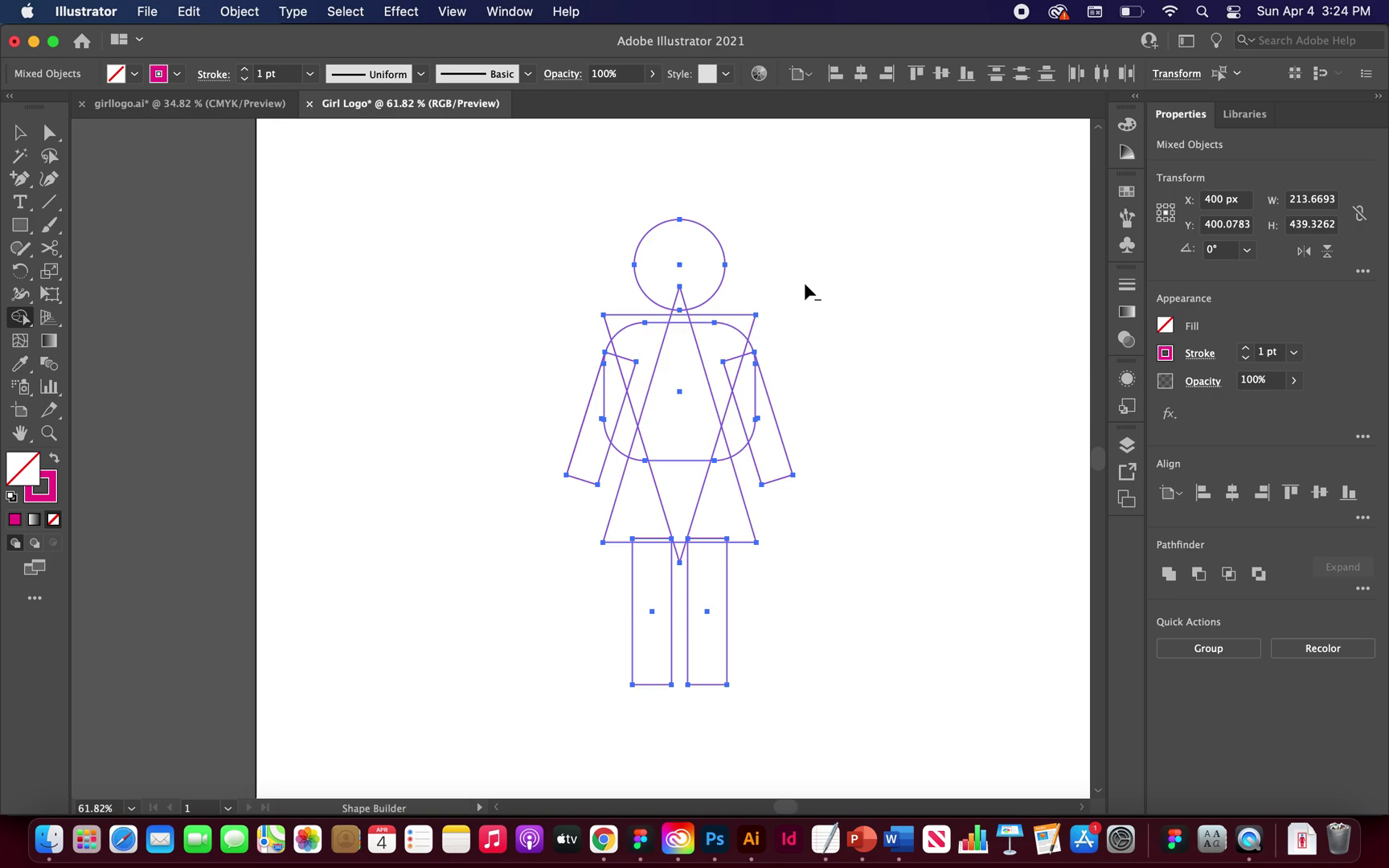
click(741, 325)
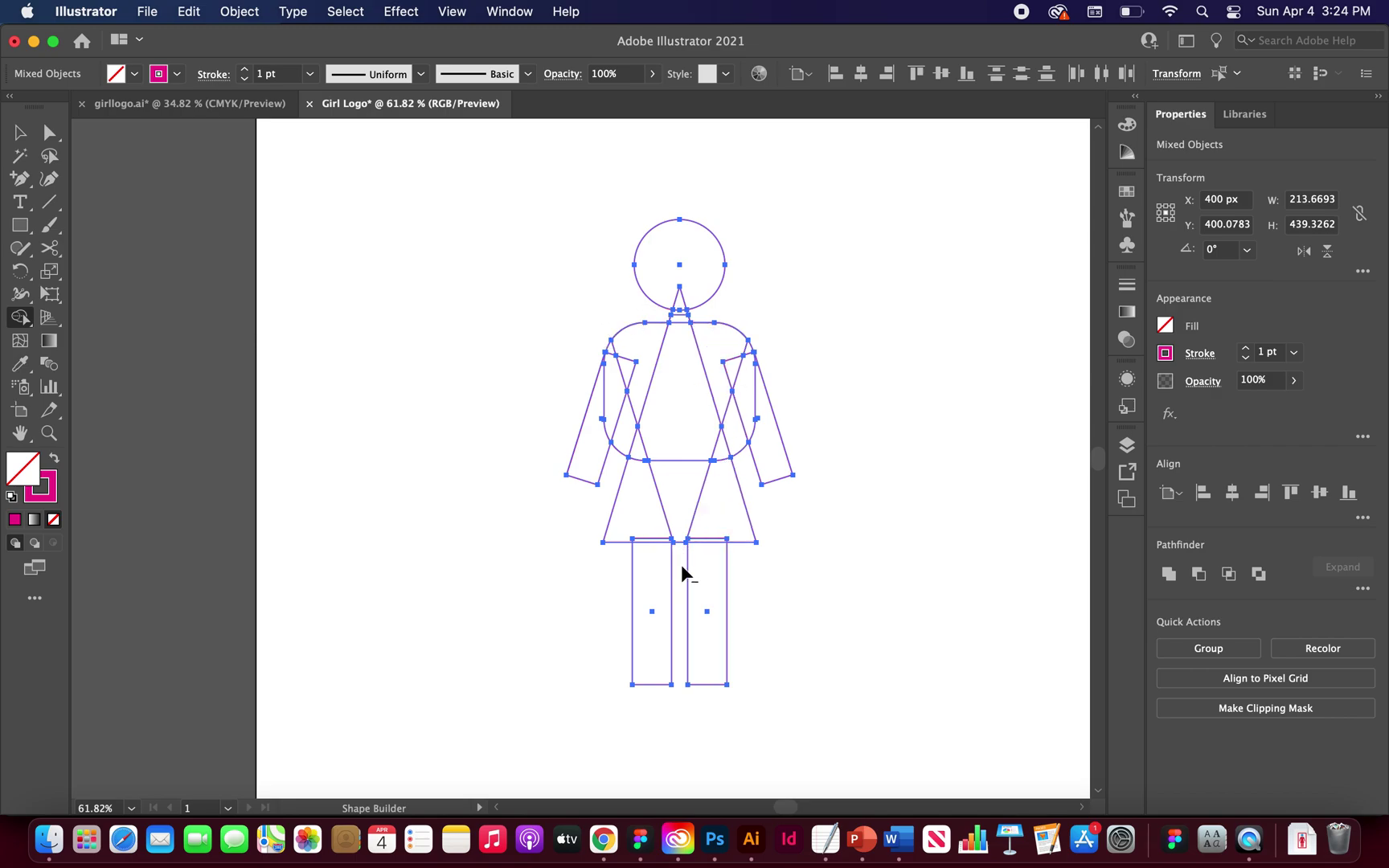
click(651, 535)
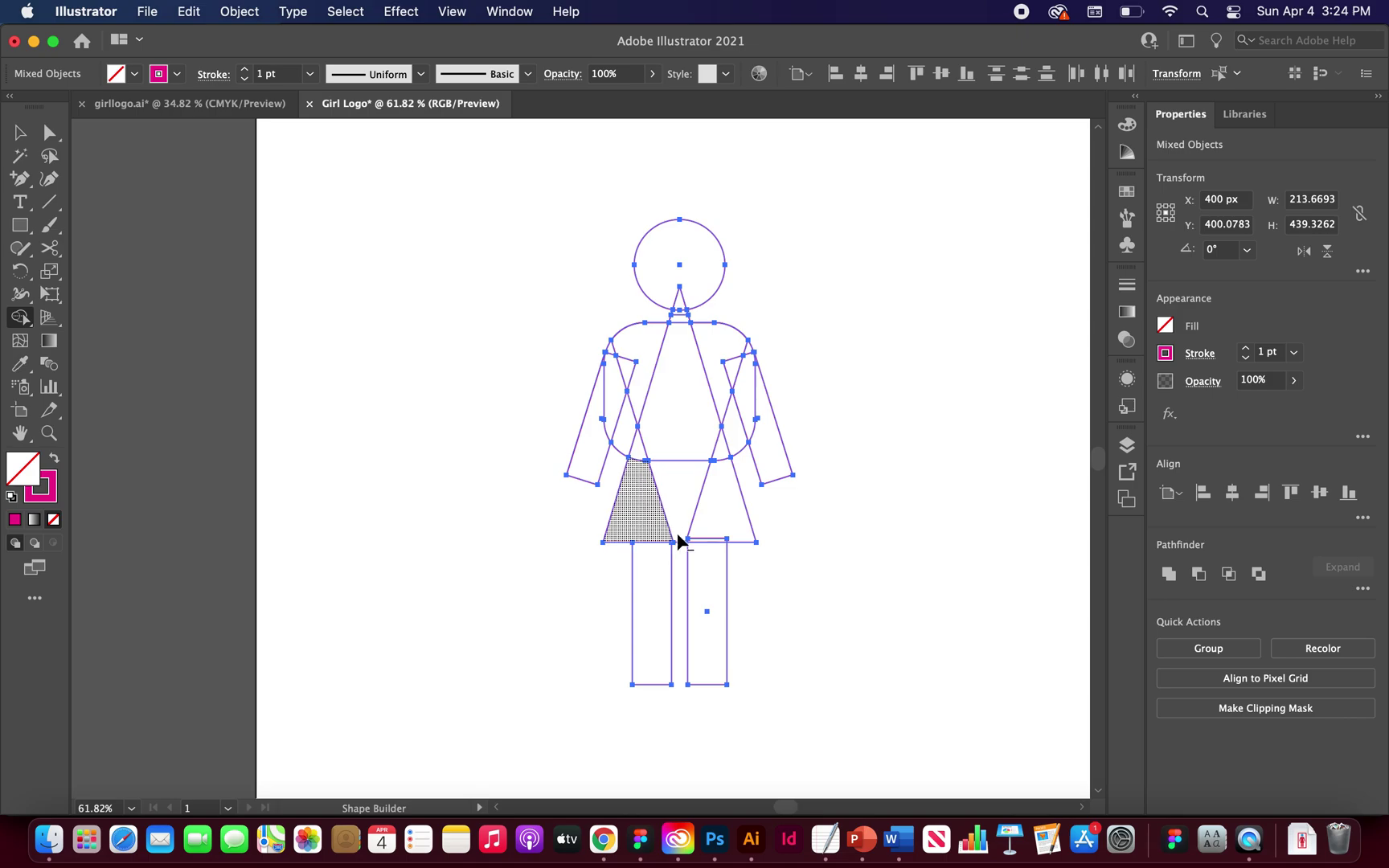
click(709, 535)
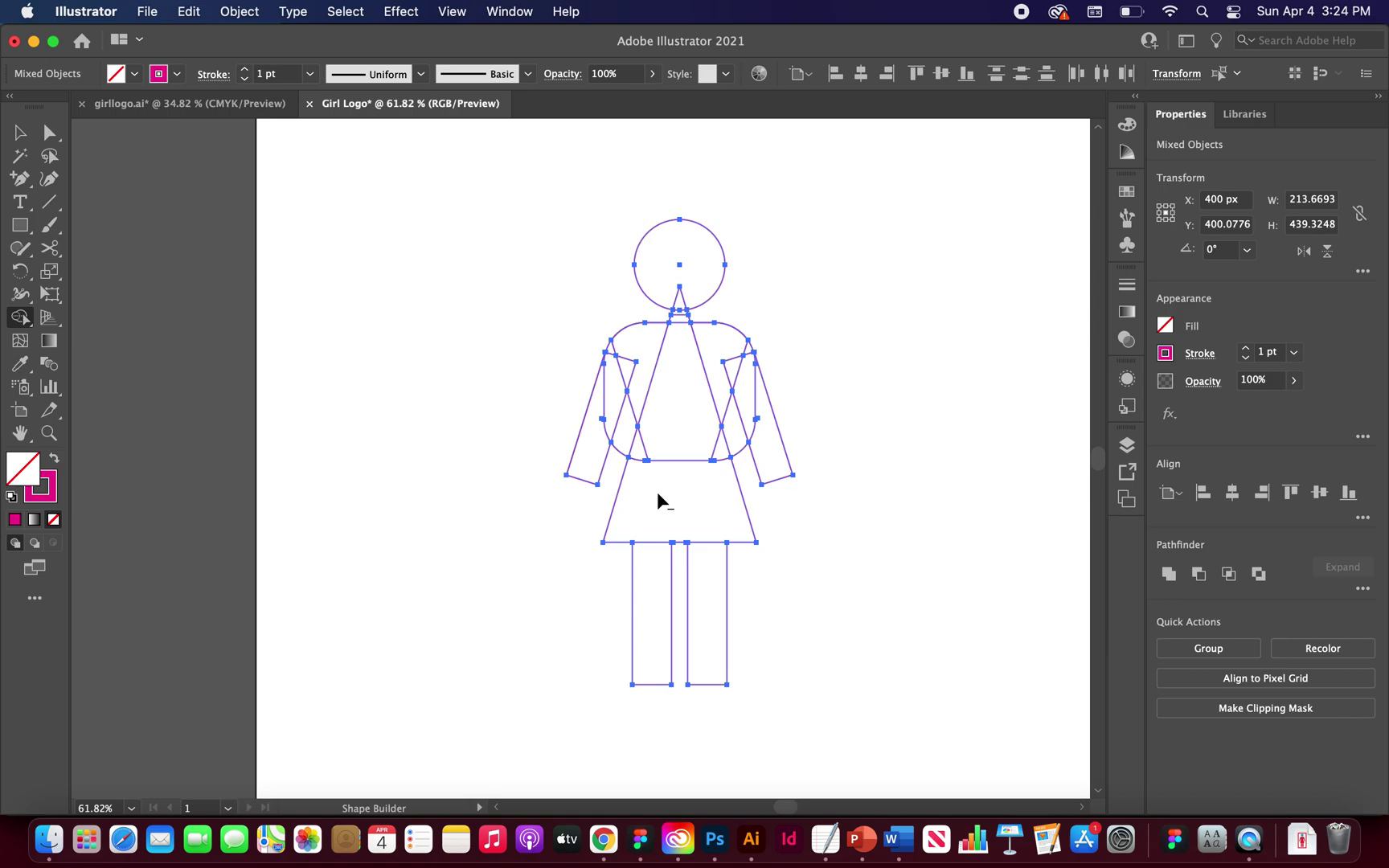
With the Shape Builder, clear the torso rectangle's lower edges and the overlapping pieces where the left arm meets the shoulder.
drag(674, 459, 643, 454)
click(717, 441)
click(739, 441)
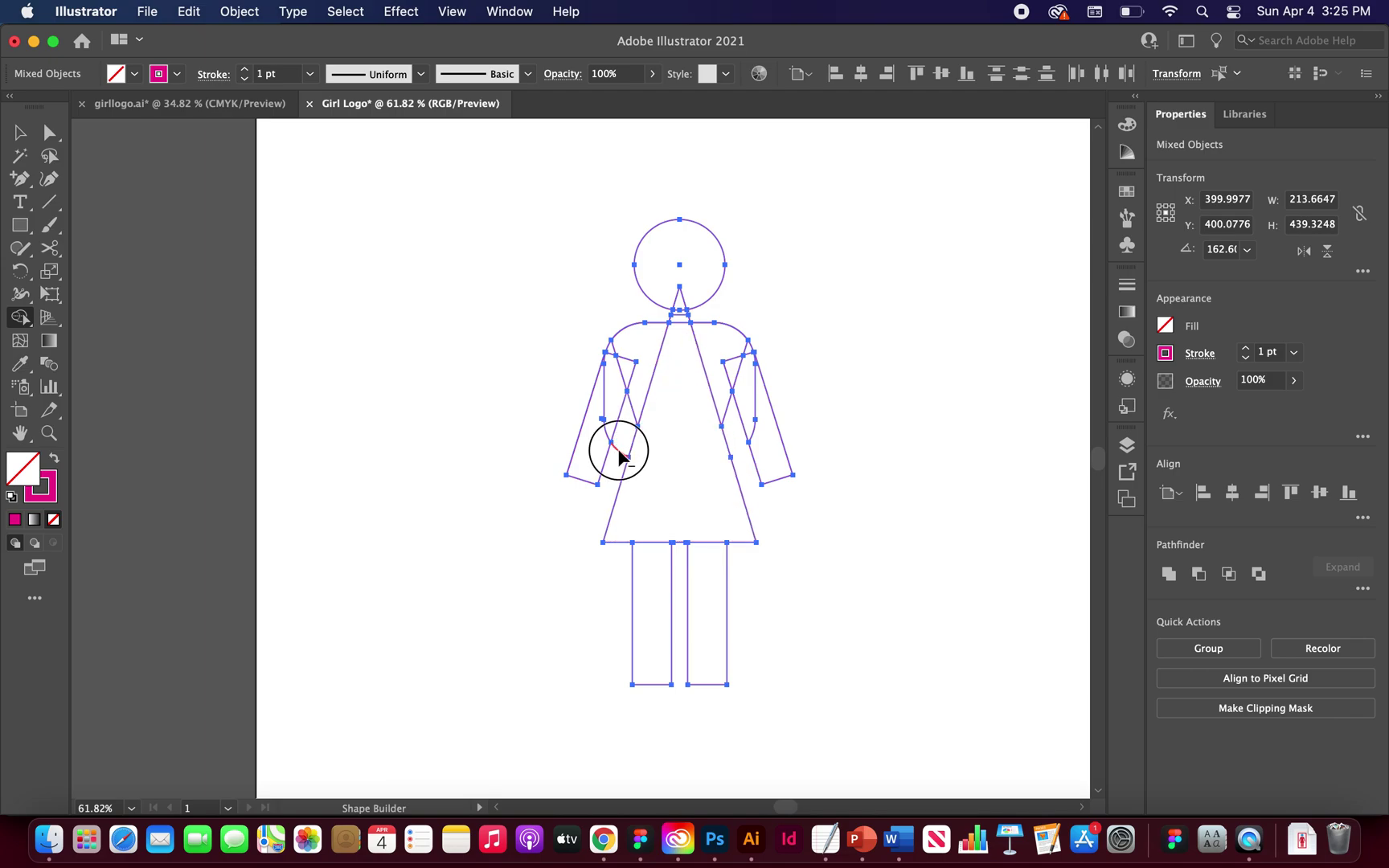
alt+click(603, 398)
alt+click(631, 362)
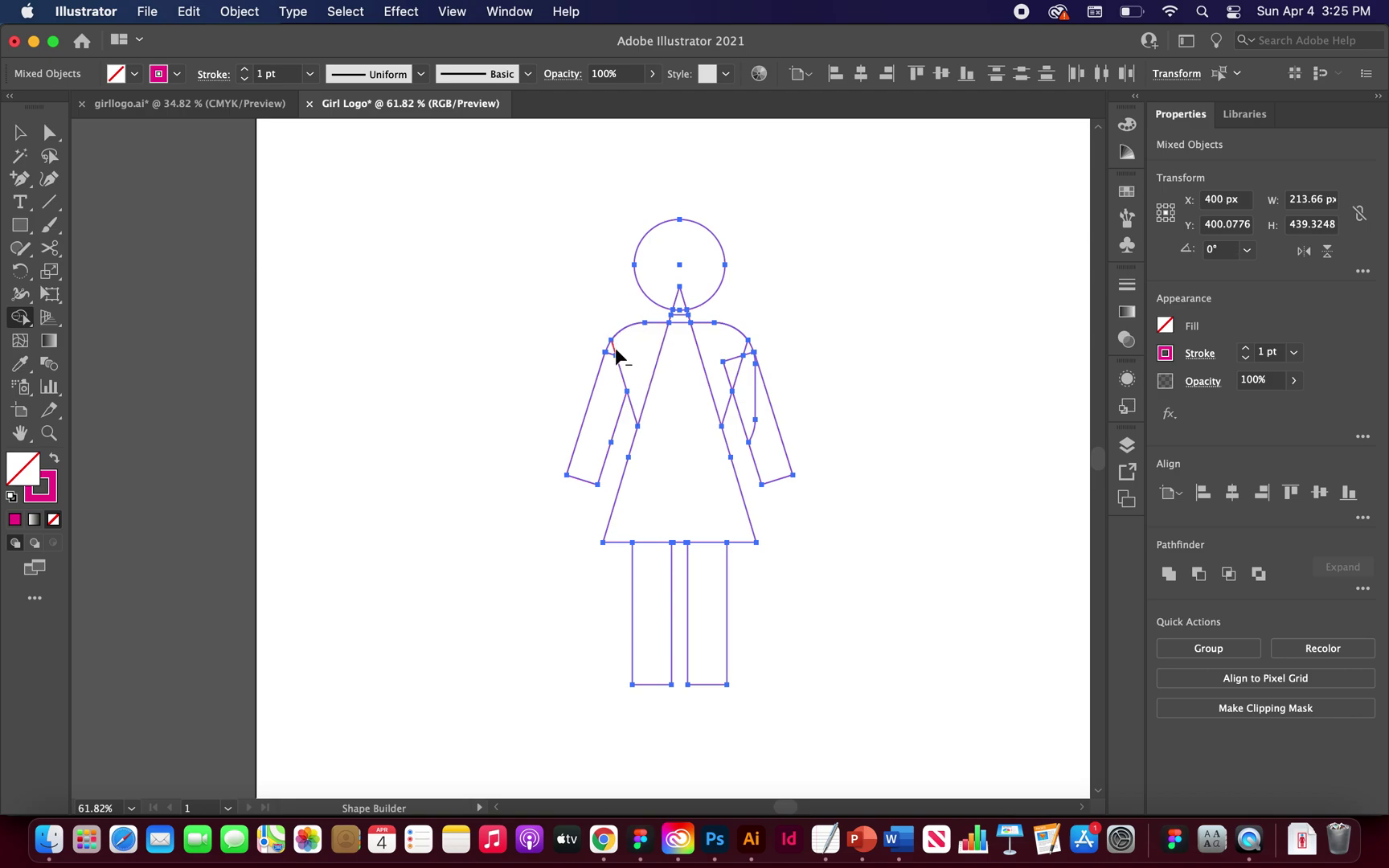
alt+click(614, 347)
alt+click(623, 373)
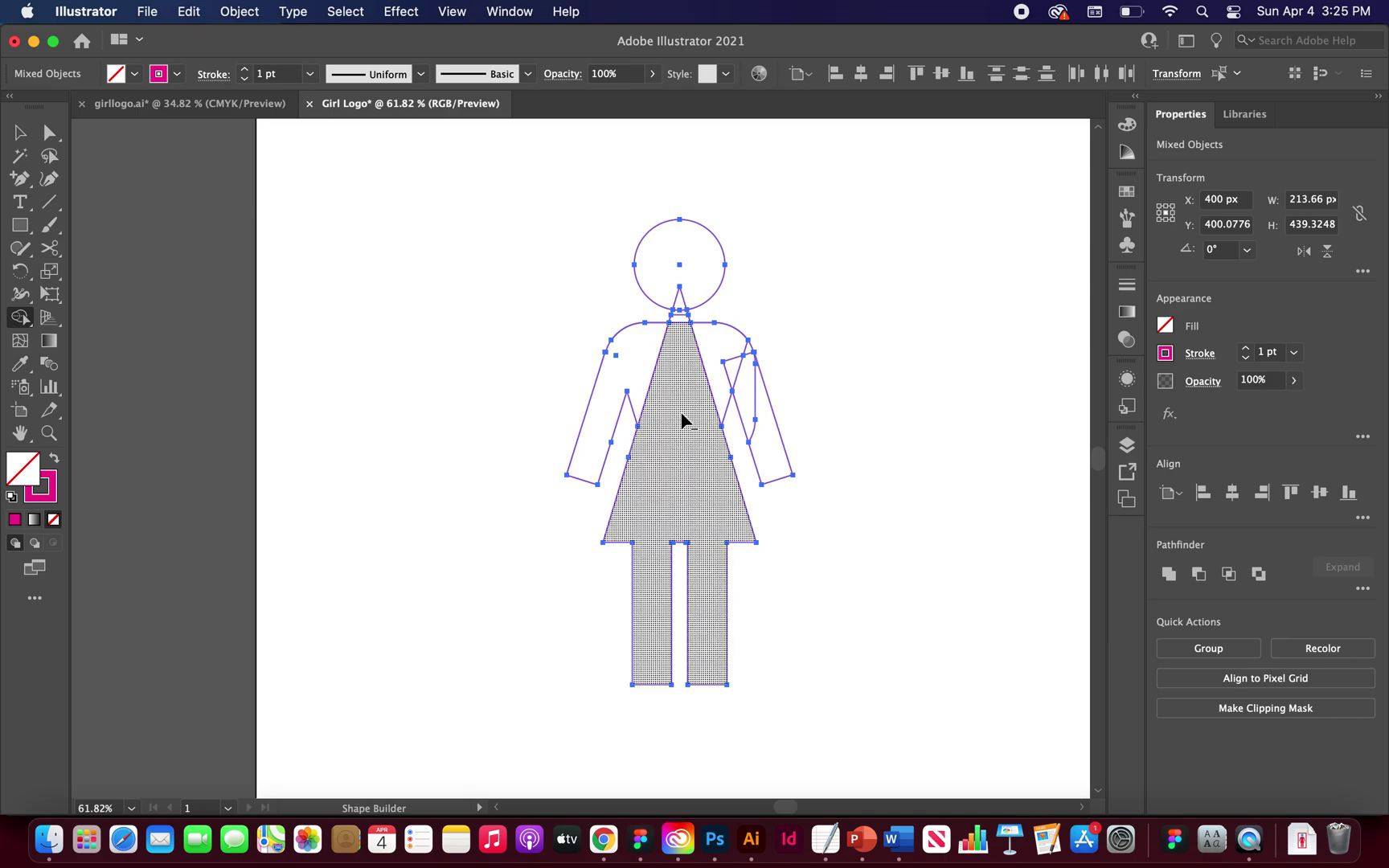
Clear the right arm overlaps, remove the triangle tip above the neckline and unite the dress, torso and arms into one body shape.
alt+click(704, 363)
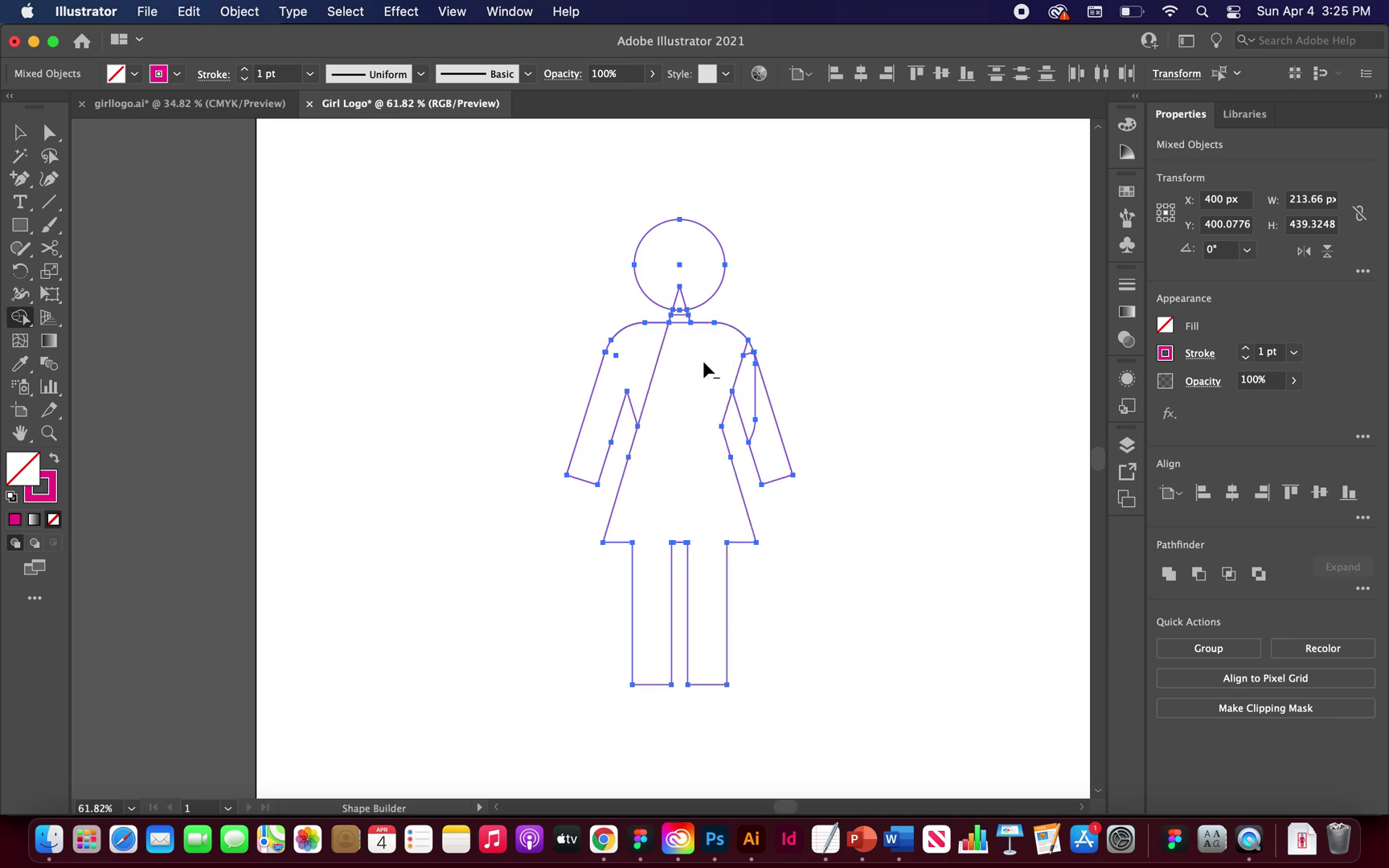
alt+click(679, 296)
click(669, 317)
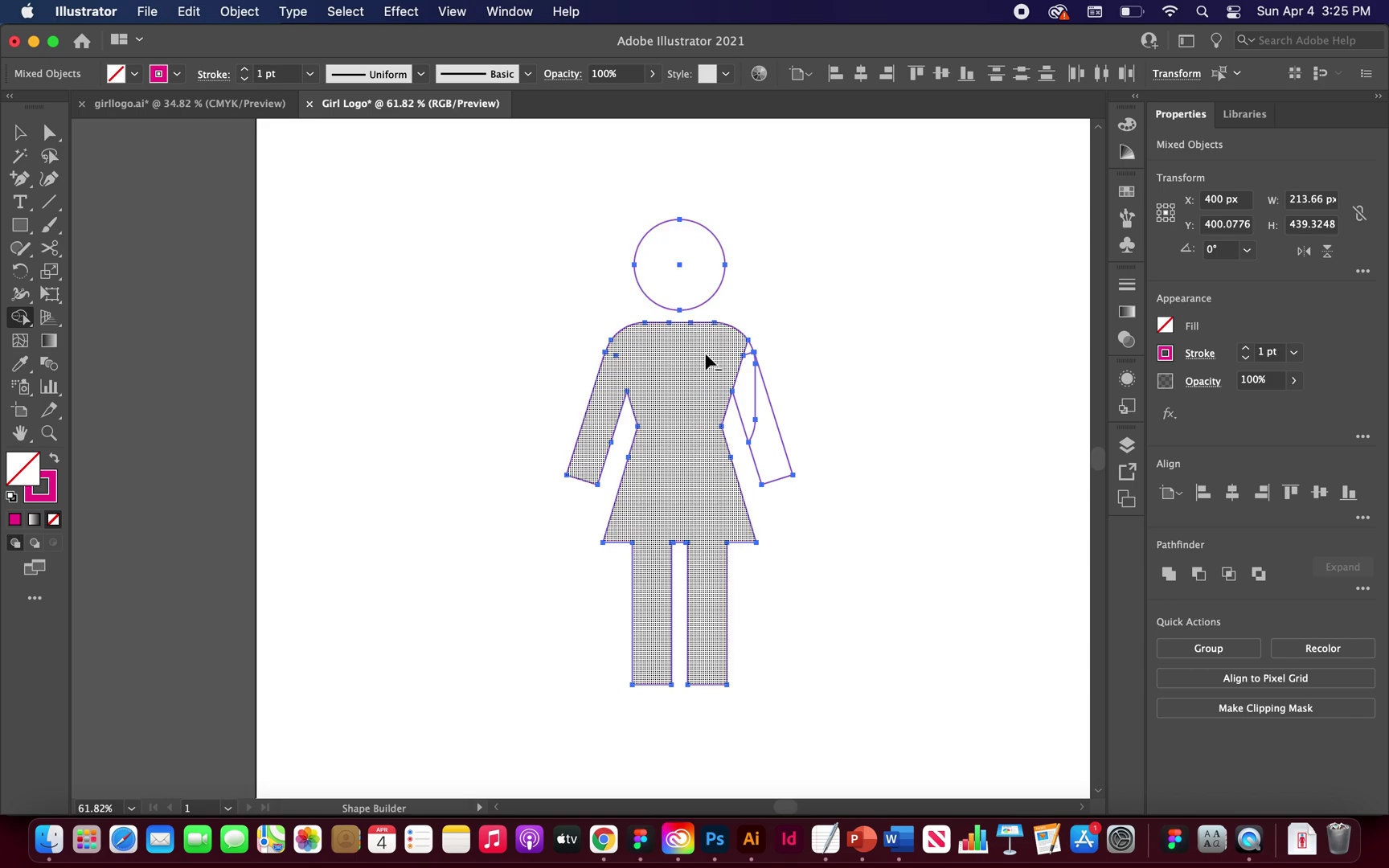
drag(748, 368, 758, 389)
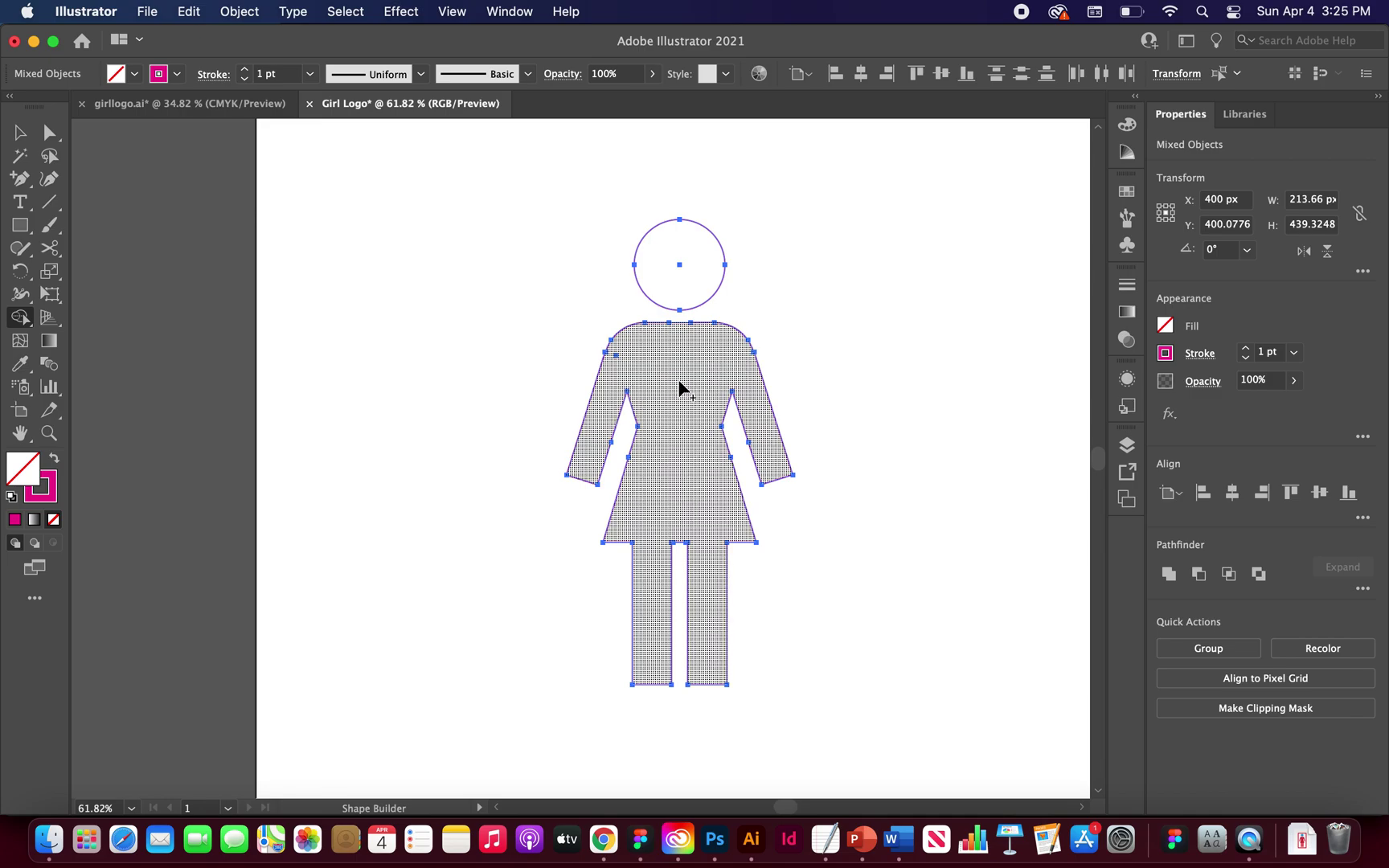
click(674, 376)
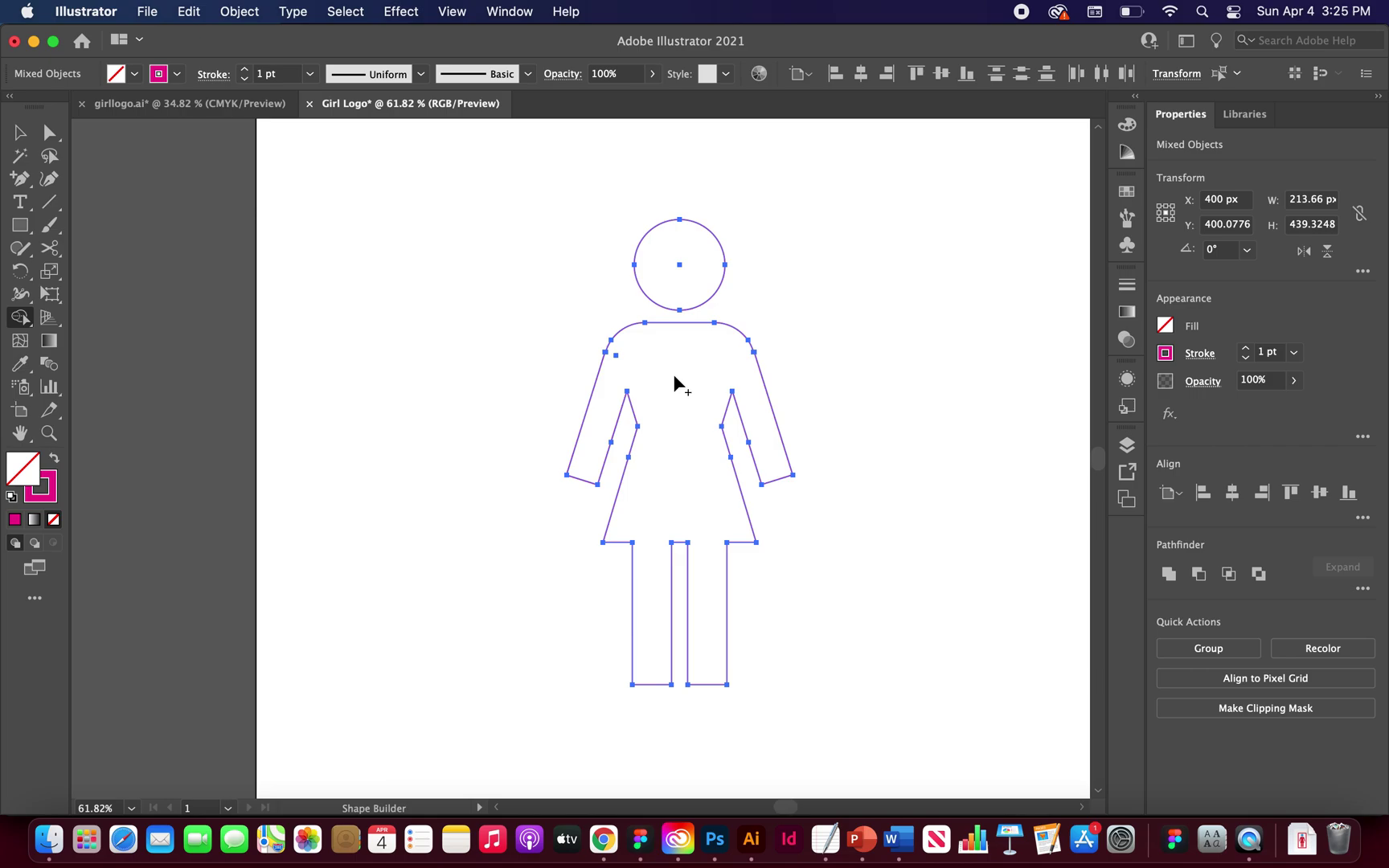
click(690, 274)
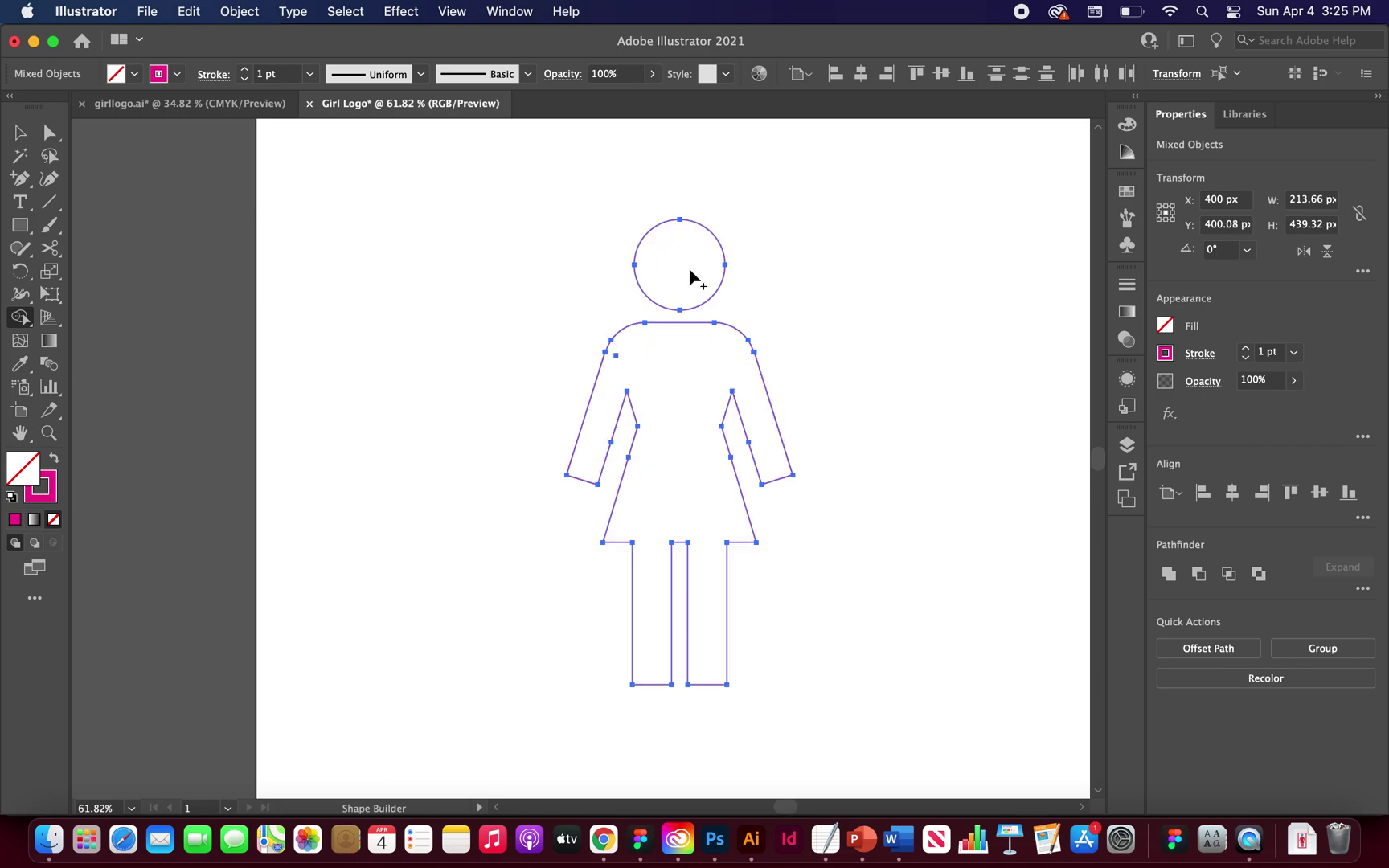
Swap the figure's fill and stroke so the head and body are solid magenta without a stroke, and deselect it.
click(20, 132)
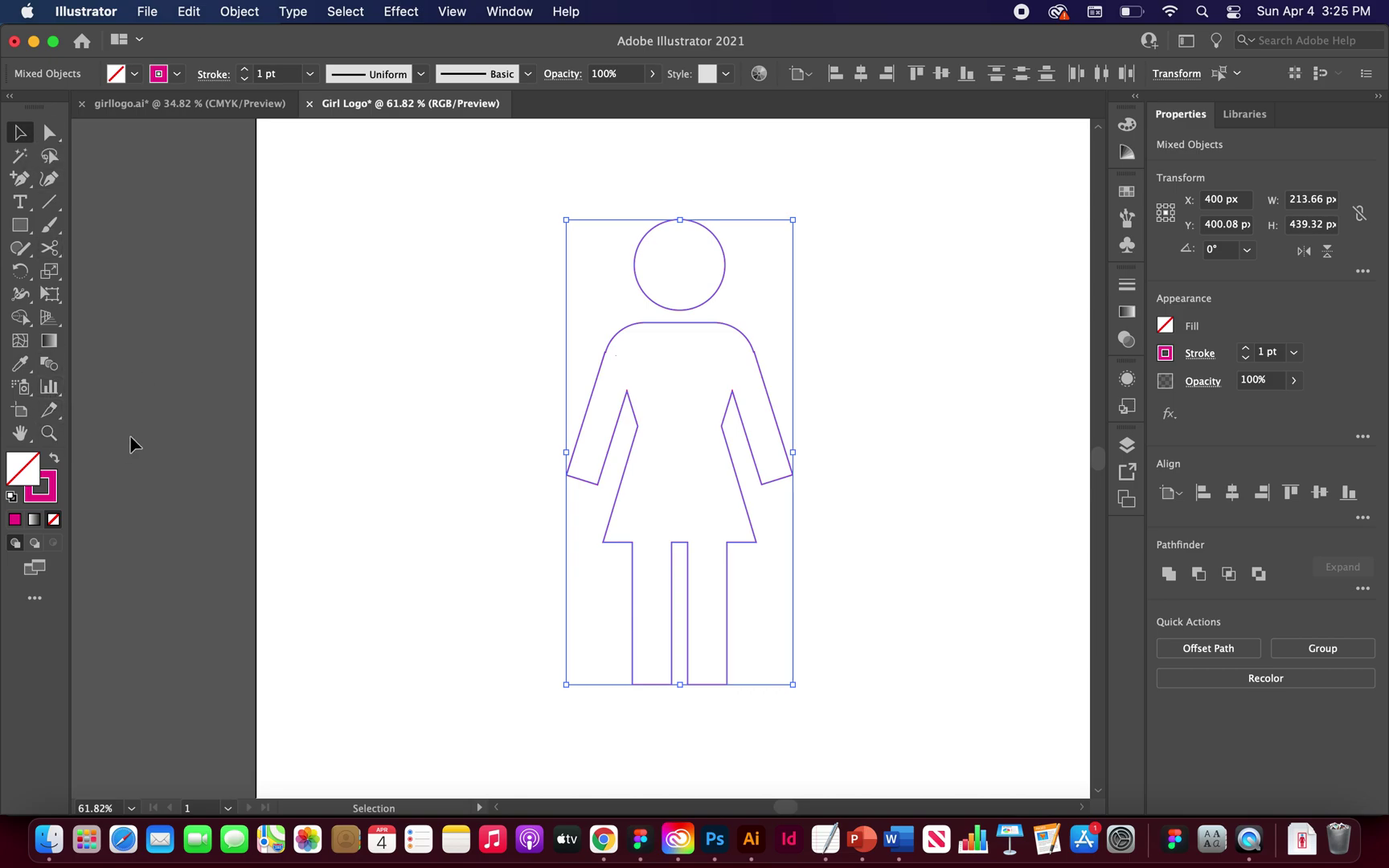
click(53, 462)
click(408, 313)
scroll(408, 314, down, 3)
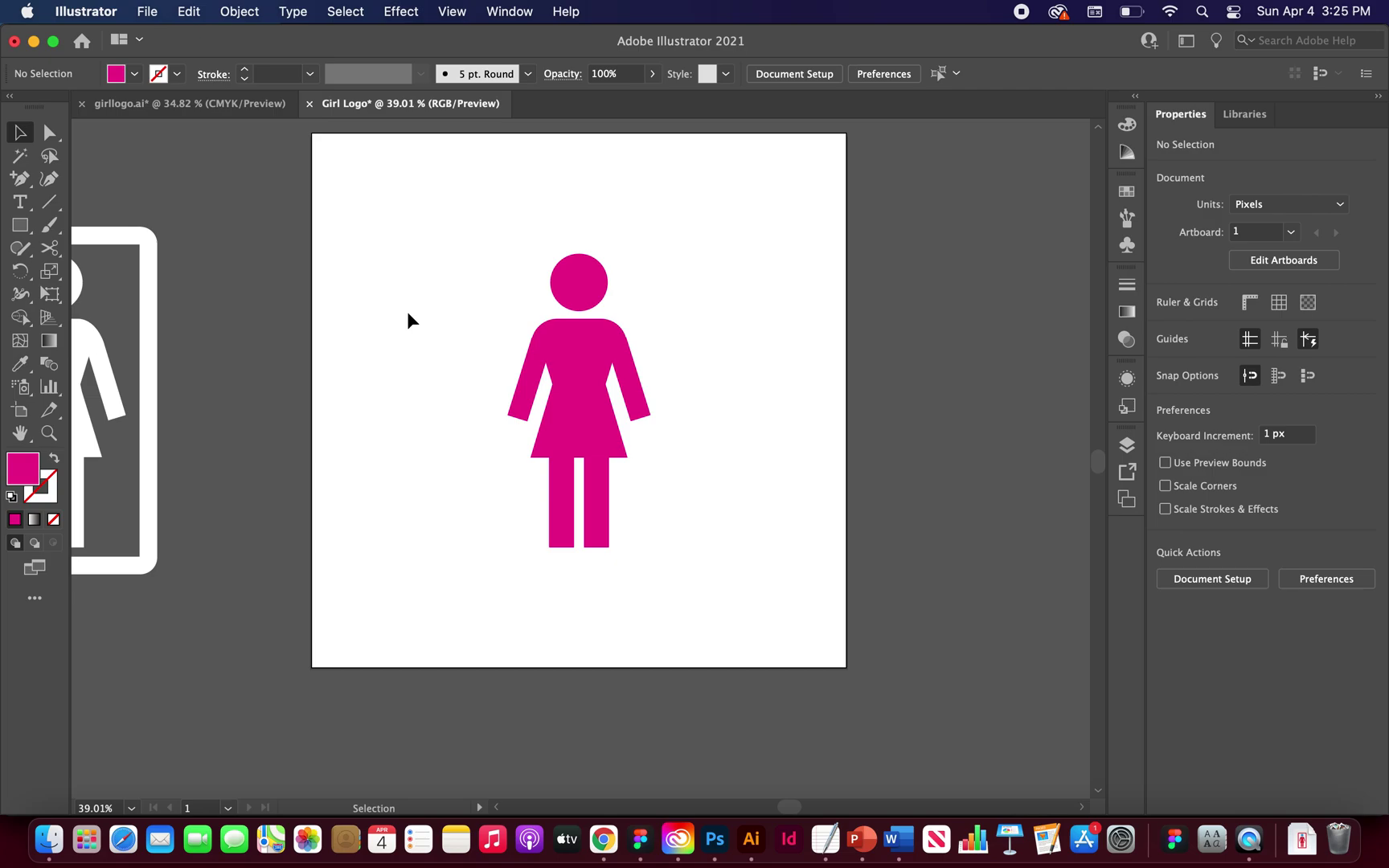
Select the head and body together and combine them into one object with Pathfinder Unite.
scroll(489, 329, up, 3)
click(658, 267)
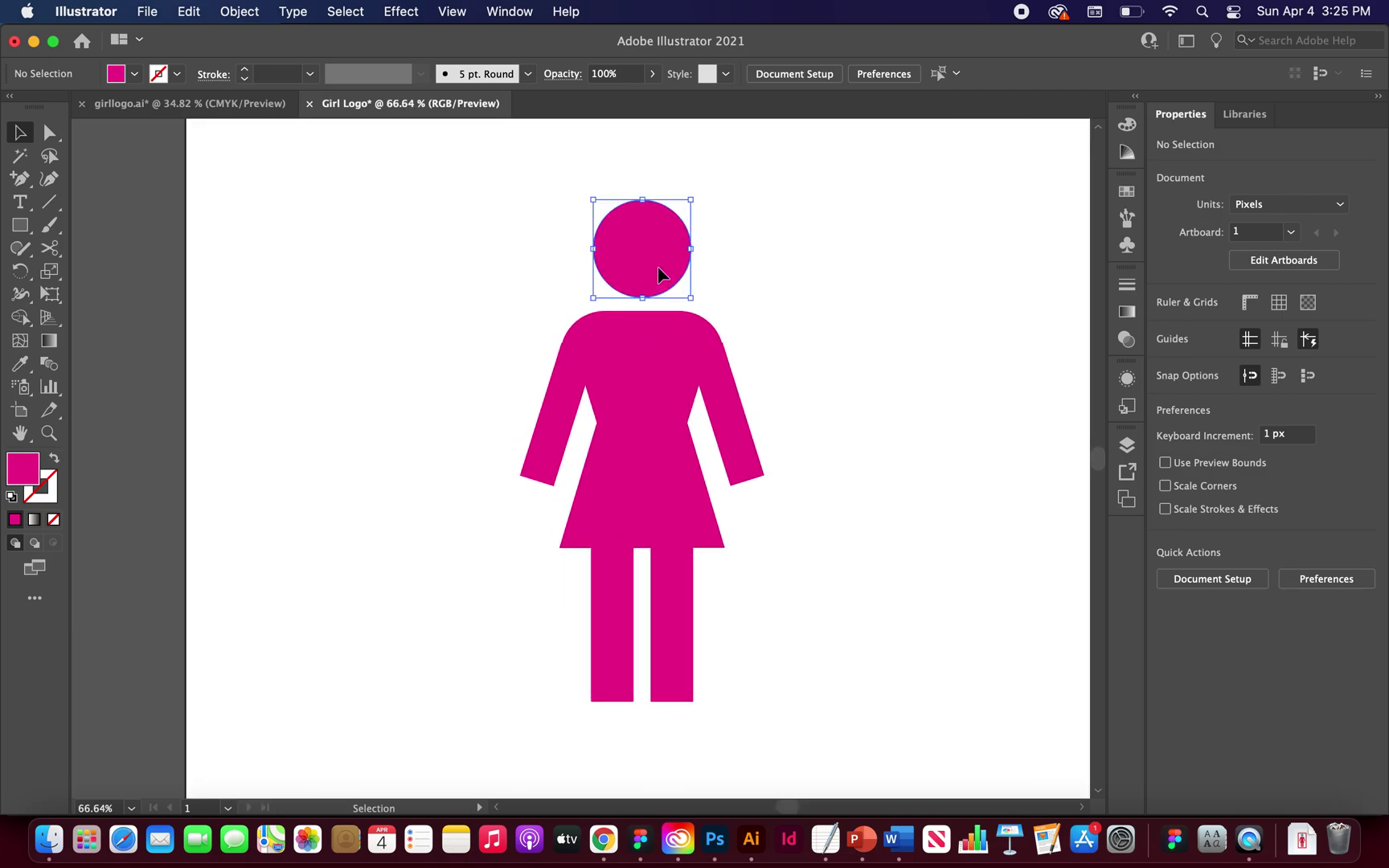
drag(748, 249, 477, 678)
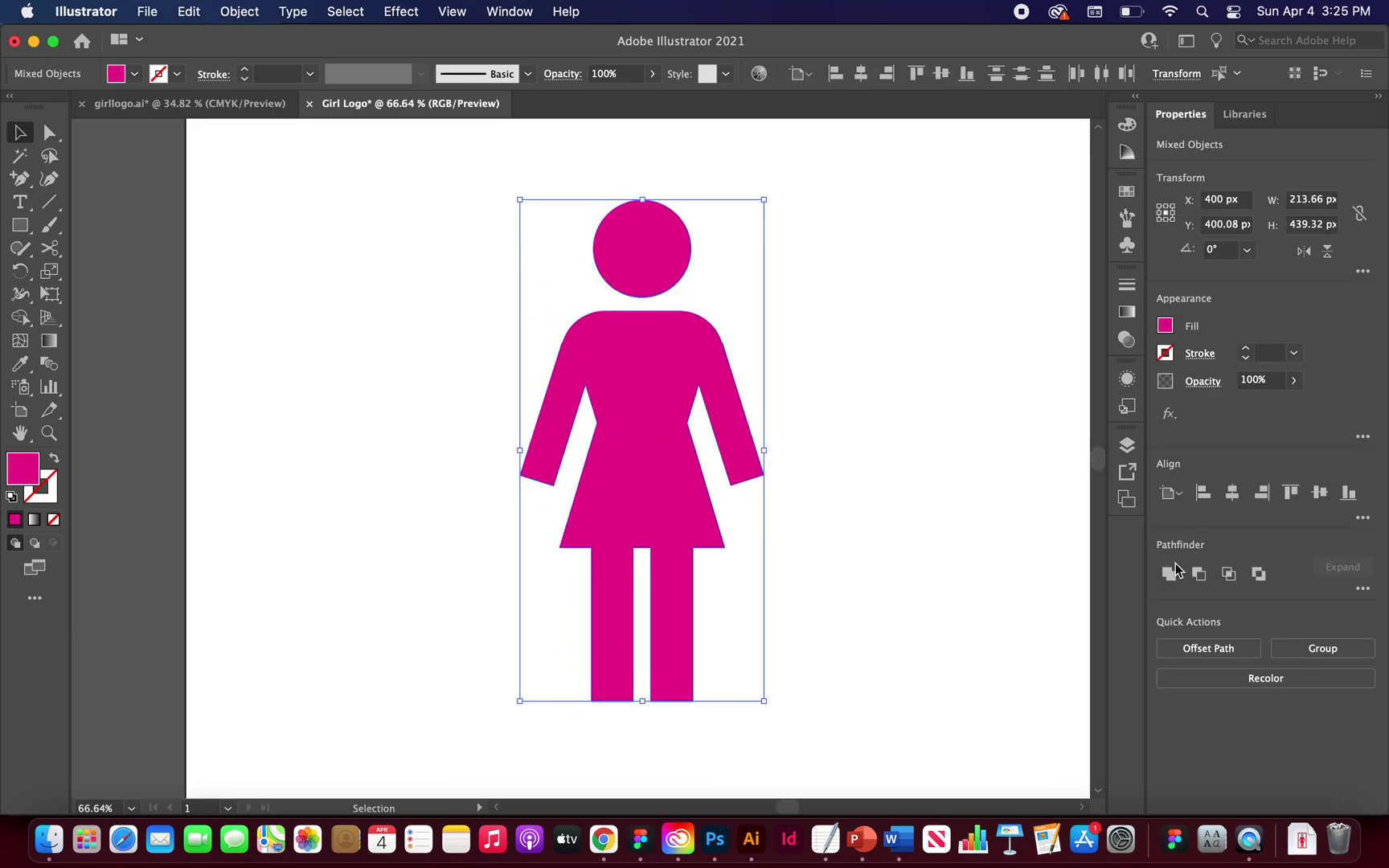
click(1170, 575)
click(894, 331)
Try moving the united figure off the artboard beside the white reference, undo the move and deselect it.
scroll(894, 331, down, 3)
drag(752, 370, 418, 370)
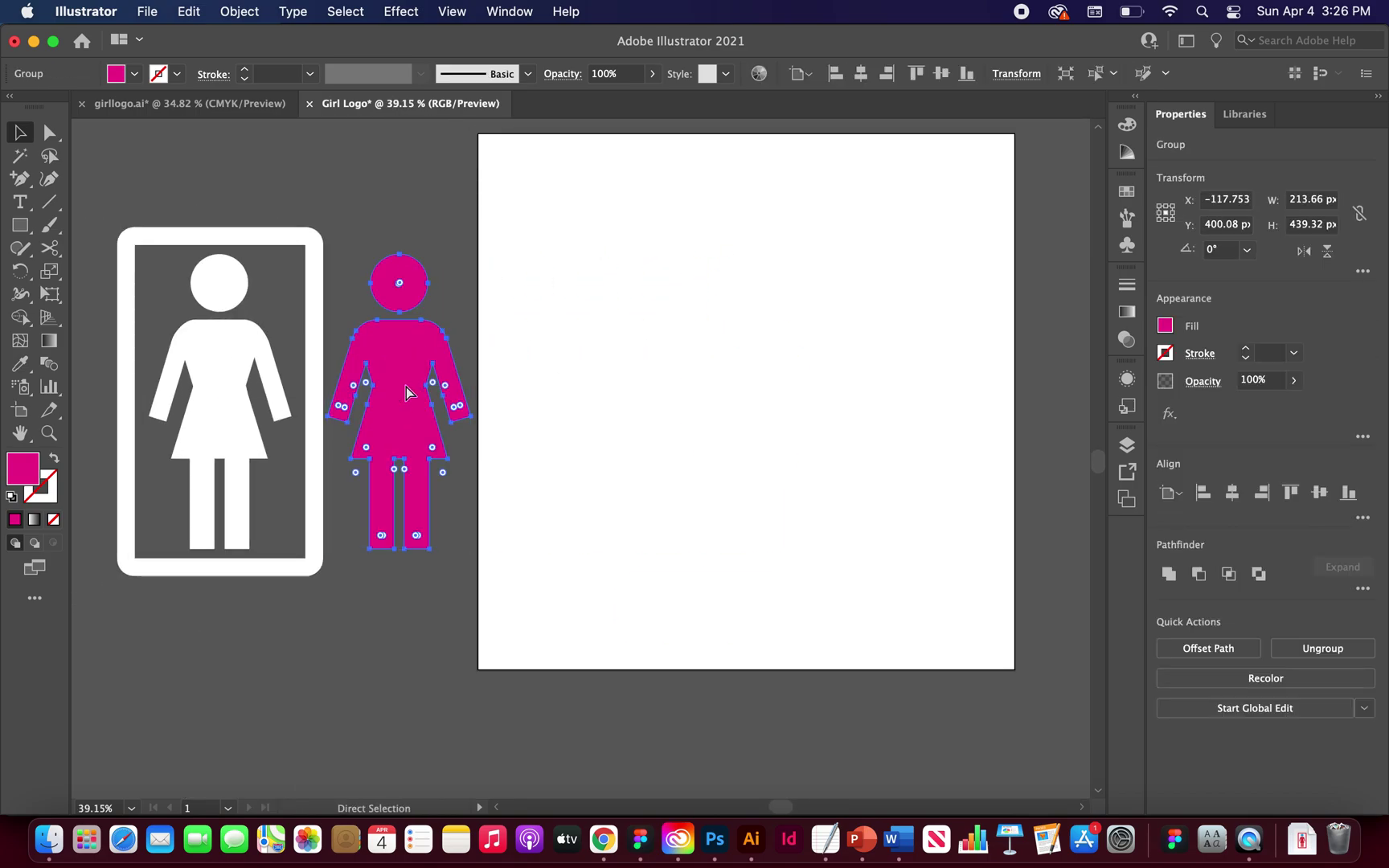
key(super+z)
click(886, 282)
scroll(803, 343, up, 2)
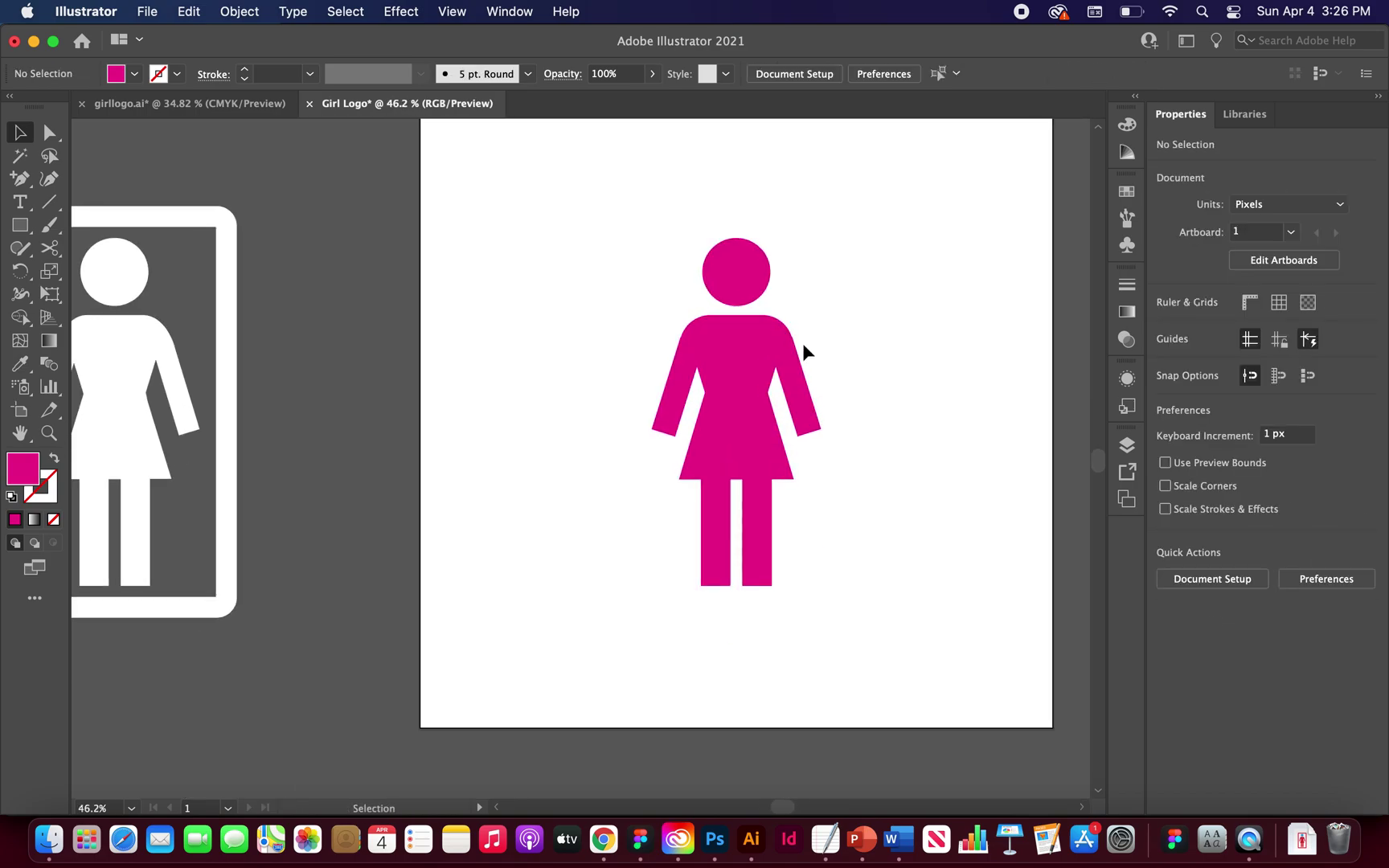
Draw a rectangle about 311 px wide and 523 px high over the reference's outer frame and make it a magenta outline without fill.
scroll(751, 349, left, 2)
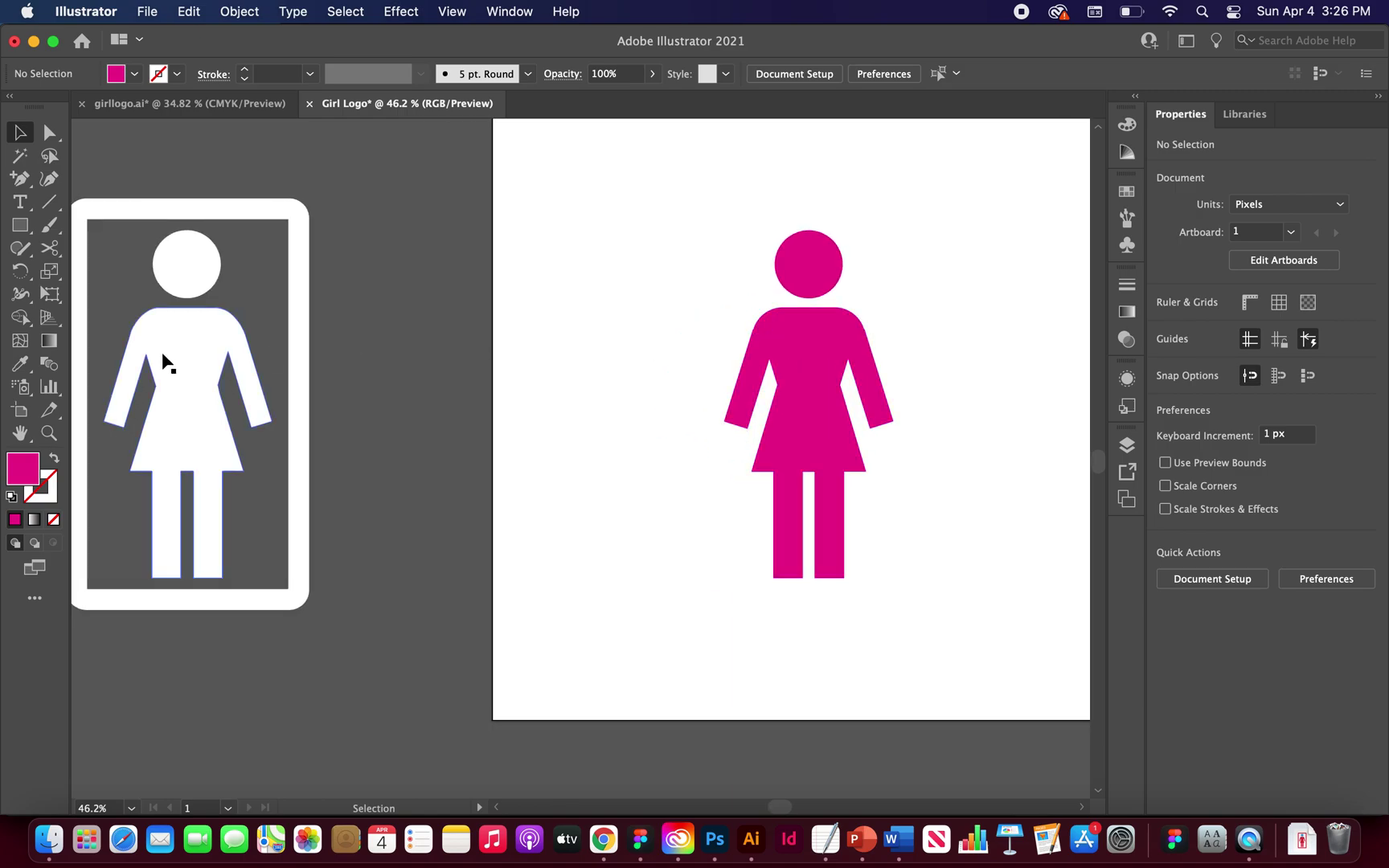
scroll(164, 362, up, 3)
scroll(163, 355, down, 2)
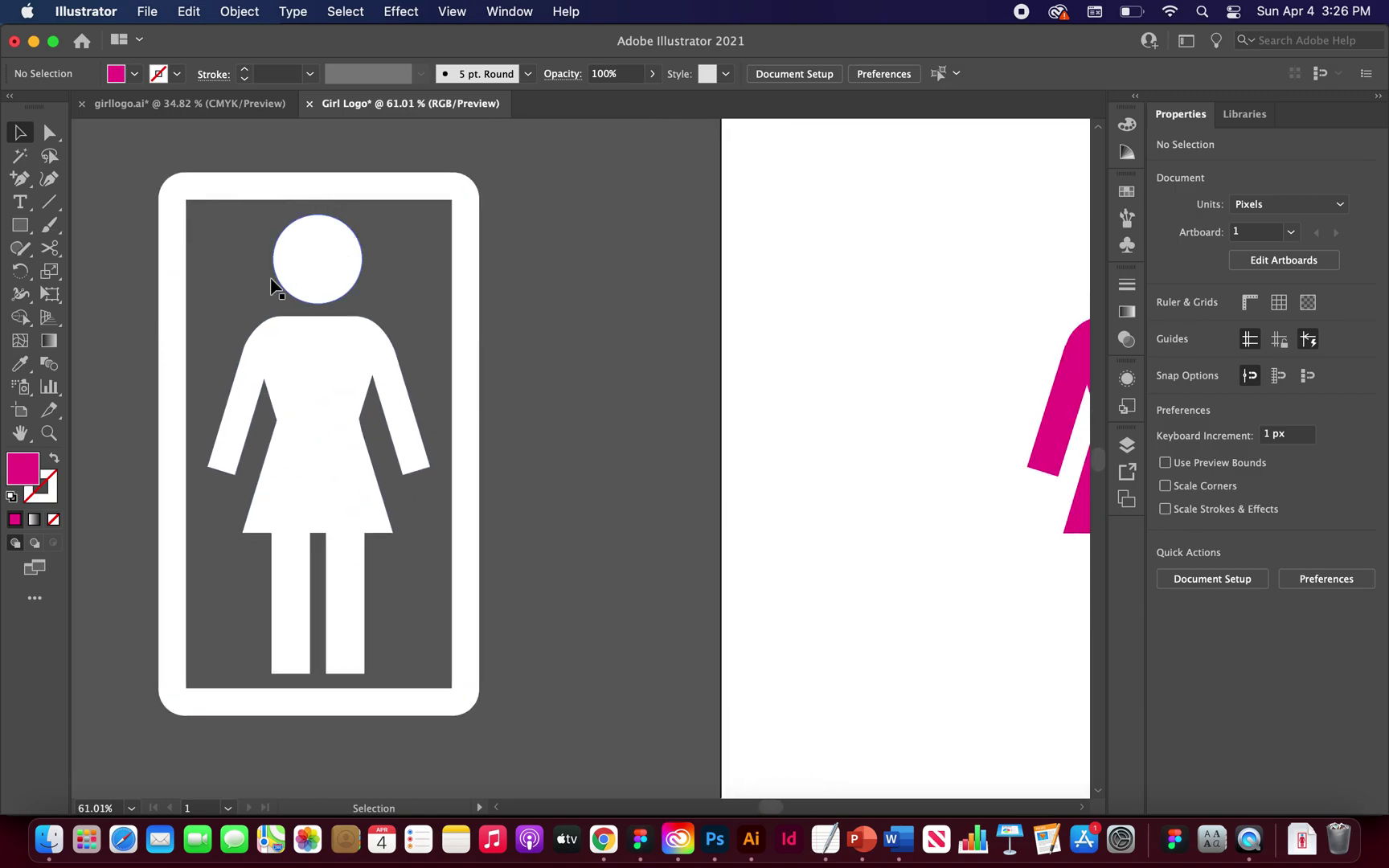
scroll(271, 285, left, 2)
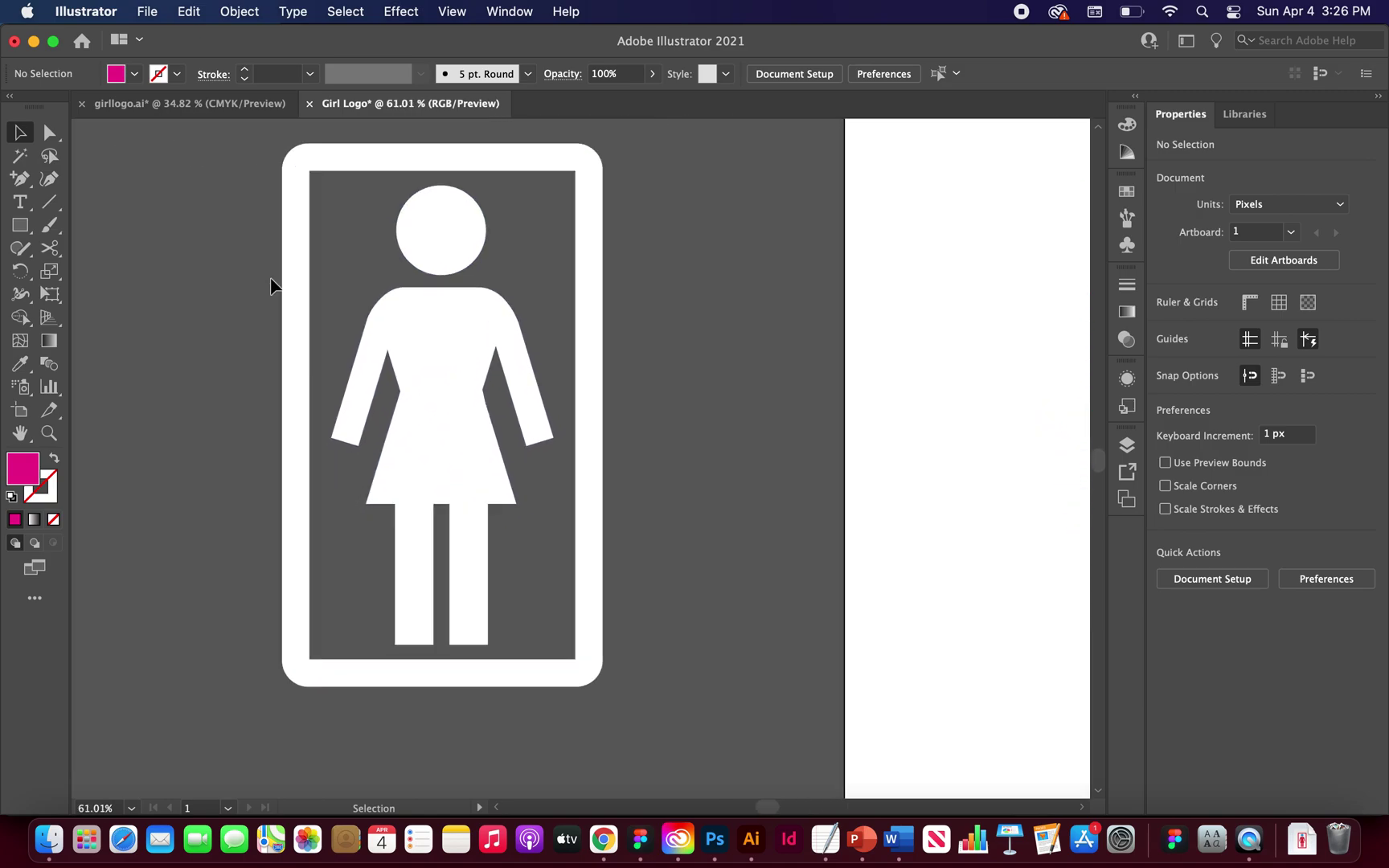
click(20, 226)
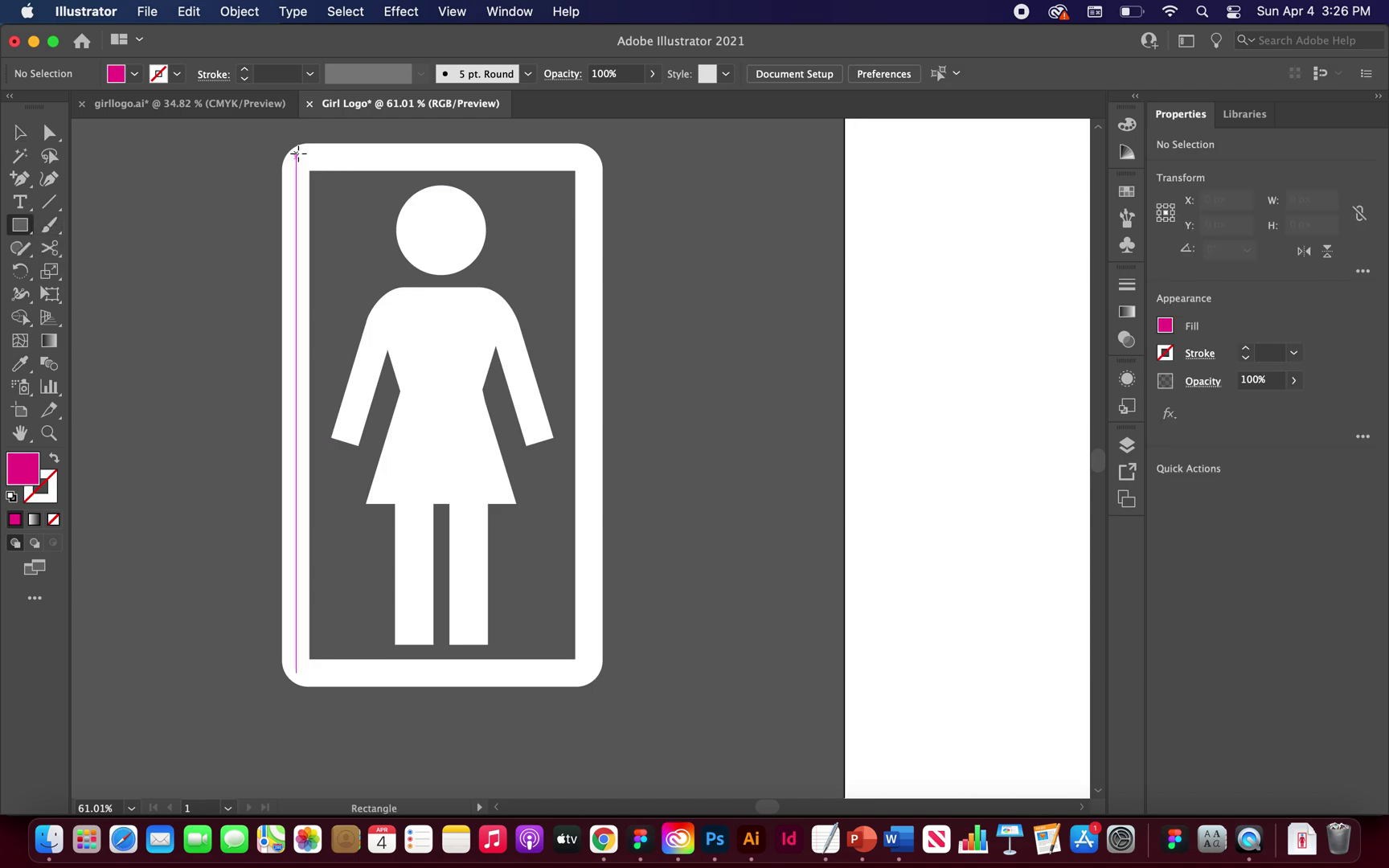
mouse_move(286, 145)
mouse_down()
mouse_move(519, 415)
mouse_move(508, 411)
mouse_move(574, 663)
mouse_move(605, 686)
mouse_up()
key(space)
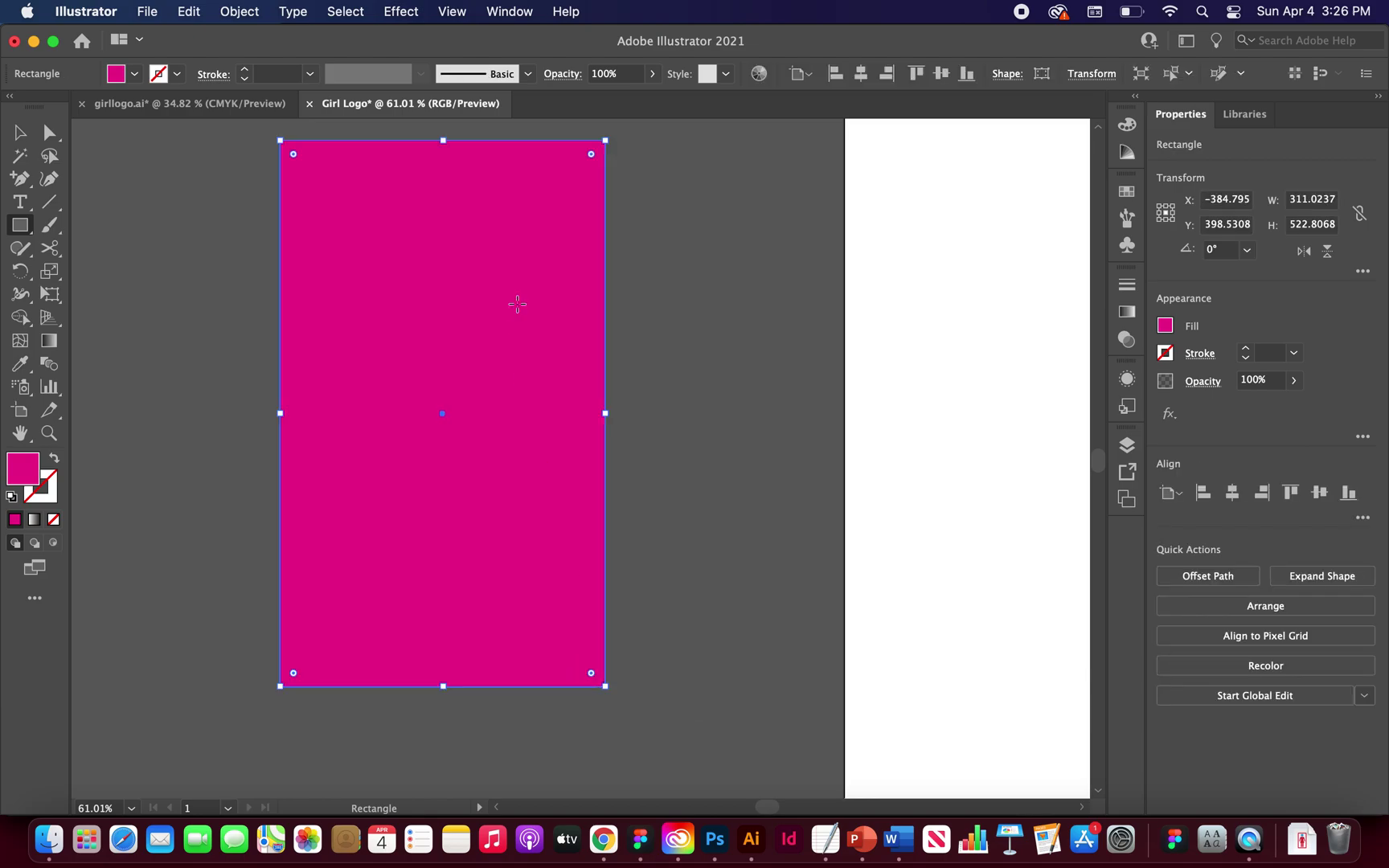
click(54, 459)
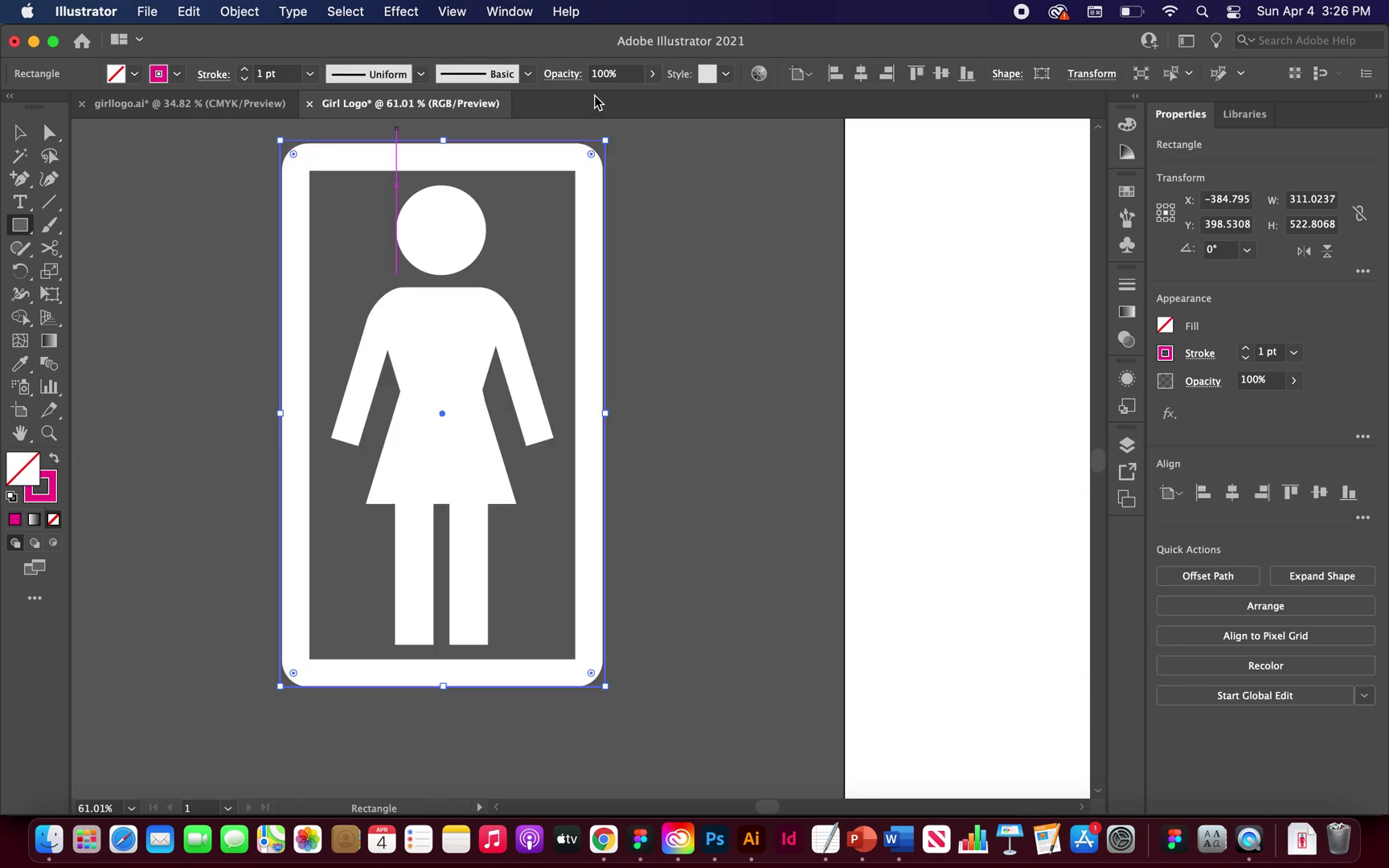
Fit the outlined rectangle's top, left and right edges to the reference frame, making it about 307 px wide and 520.5 px high.
scroll(319, 189, up, 5)
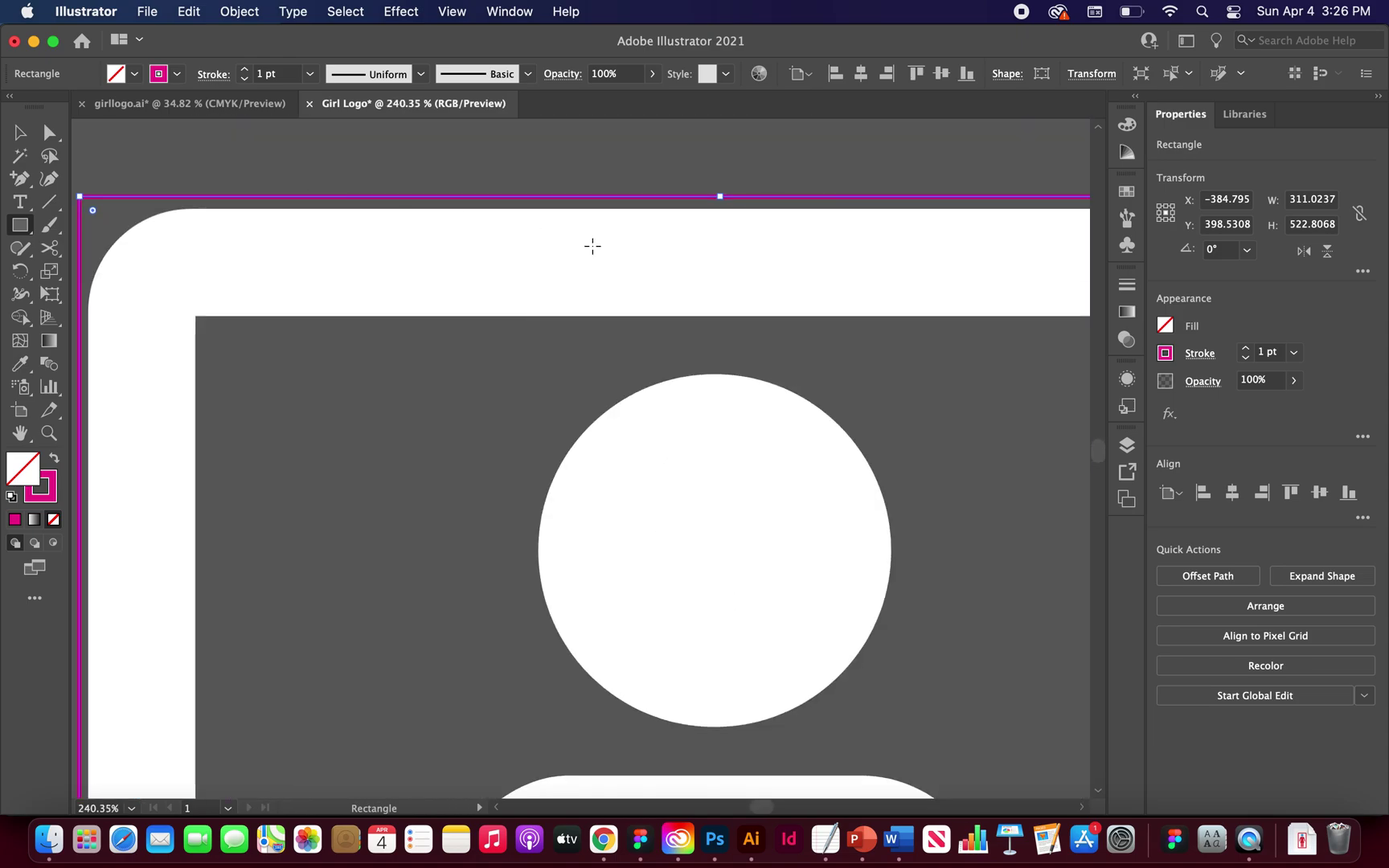
drag(720, 201, 720, 207)
scroll(697, 294, down, 5)
scroll(698, 294, left, 5)
scroll(698, 295, down, 5)
scroll(698, 294, left, 5)
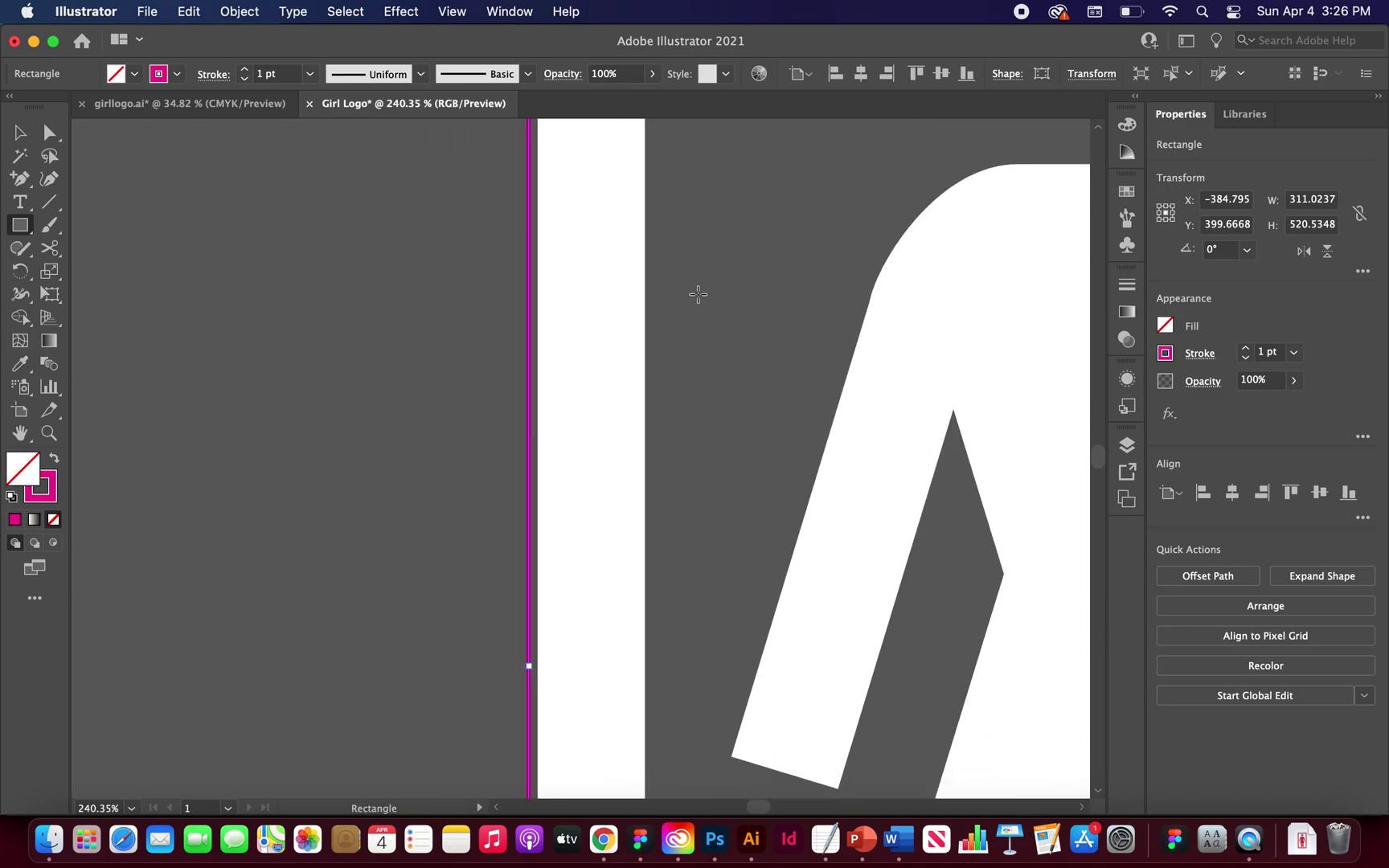
drag(585, 501, 587, 500)
scroll(593, 502, down, 5)
scroll(592, 502, right, 2)
scroll(592, 502, right, 3)
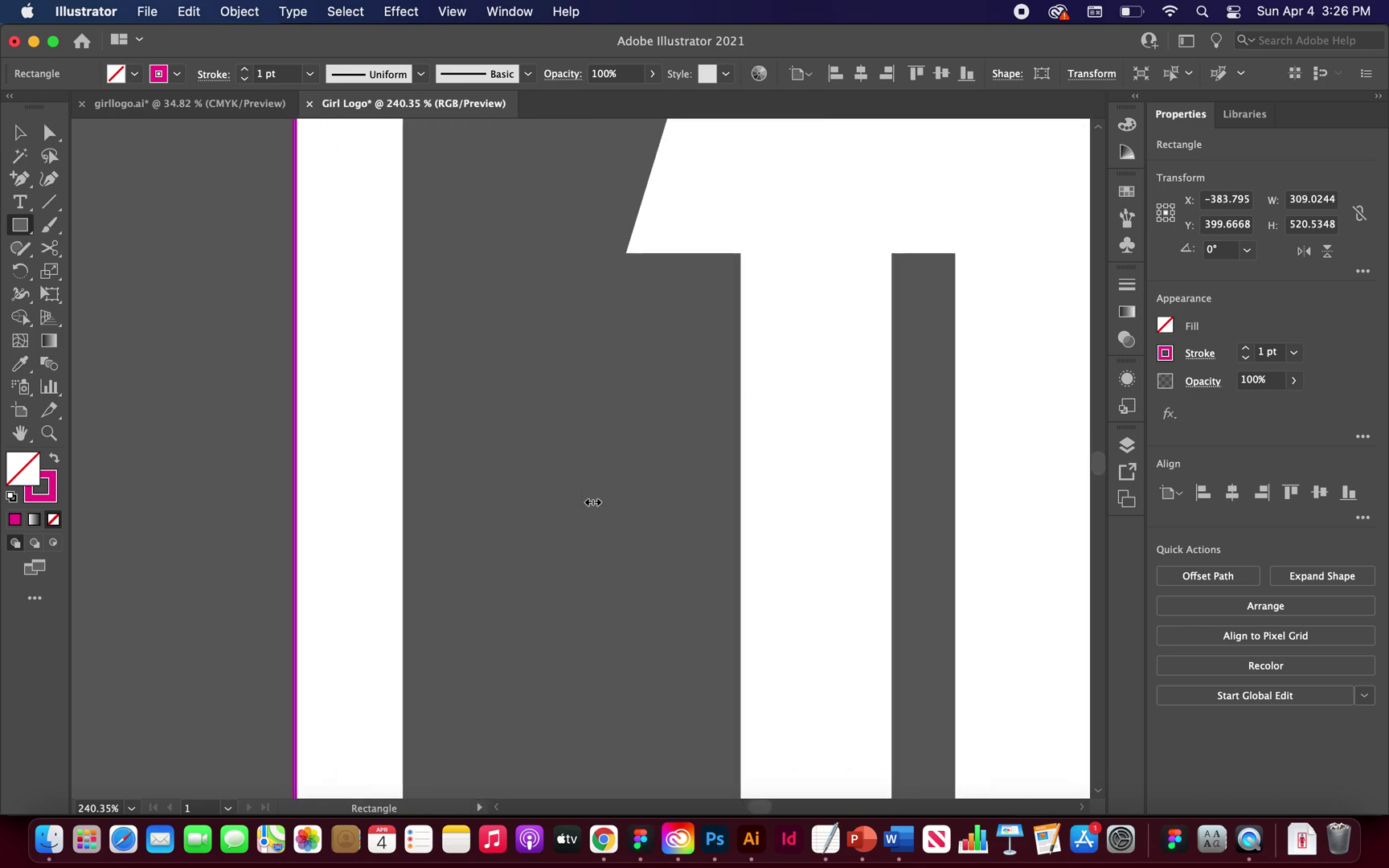
scroll(592, 502, down, 10)
scroll(593, 502, up, 6)
scroll(593, 502, right, 5)
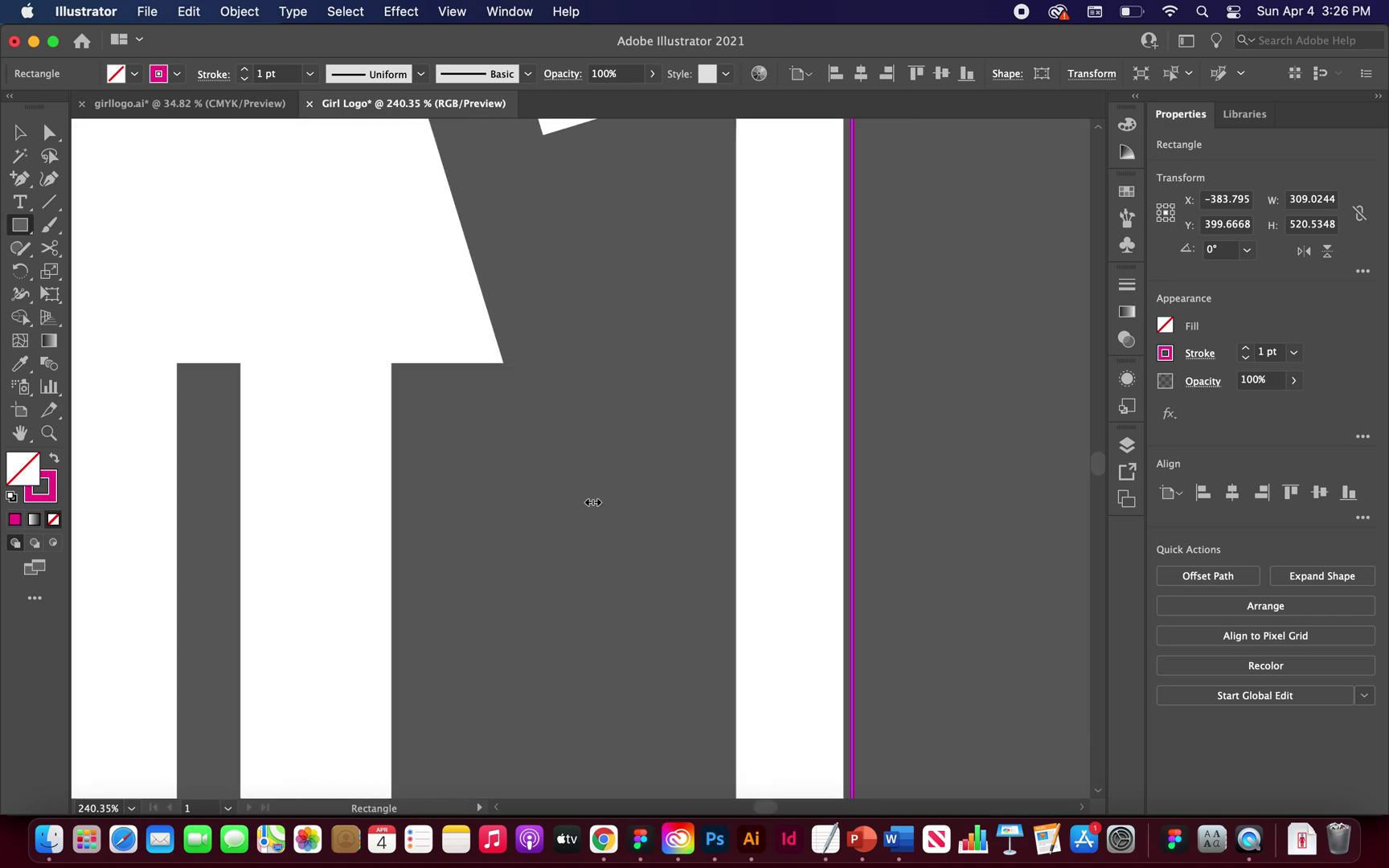
drag(698, 285, 689, 286)
scroll(549, 341, down, 5)
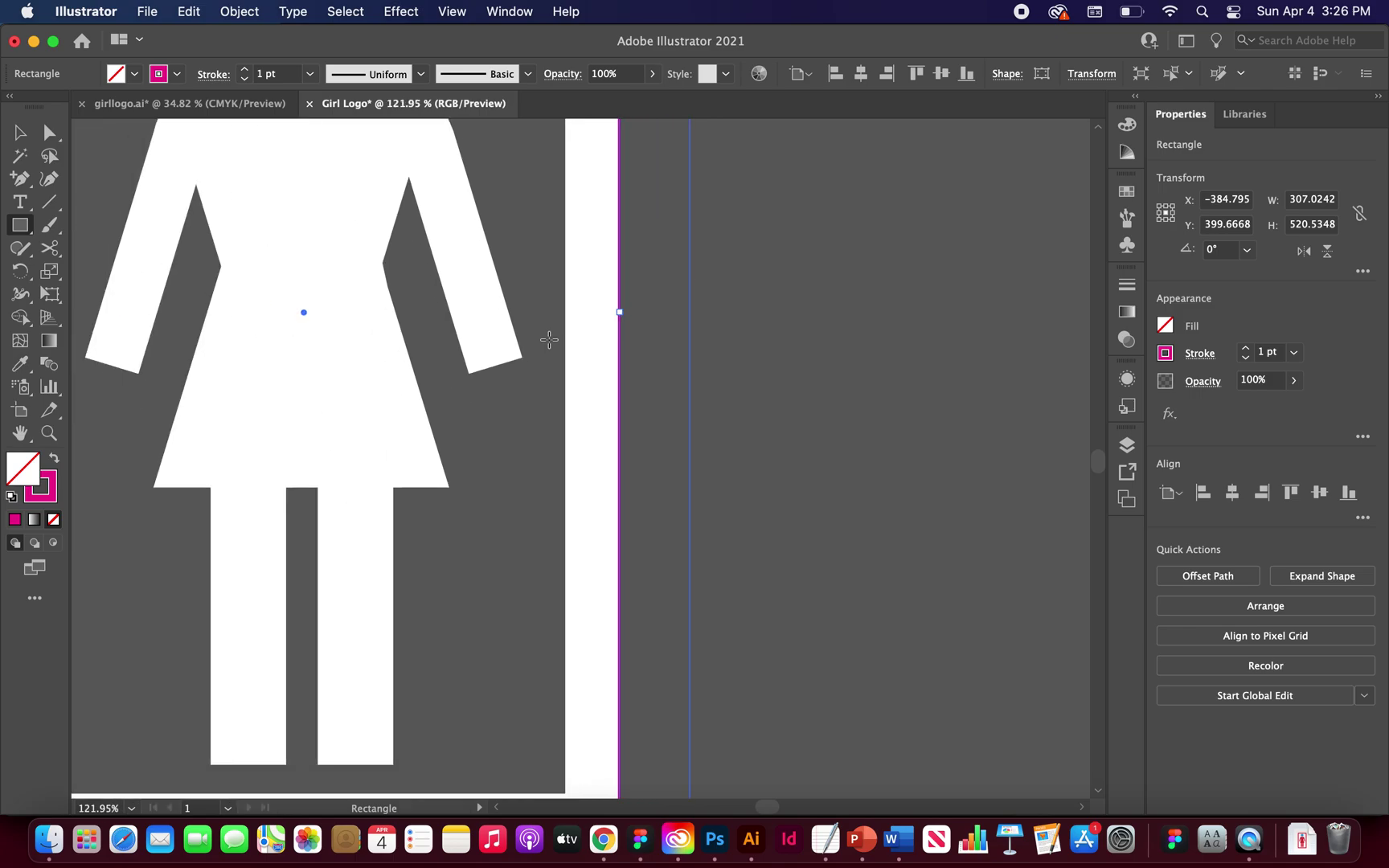
Round the outlined rectangle's corners to match the outer corners of the reference frame.
scroll(565, 261, up, 5)
scroll(633, 260, up, 3)
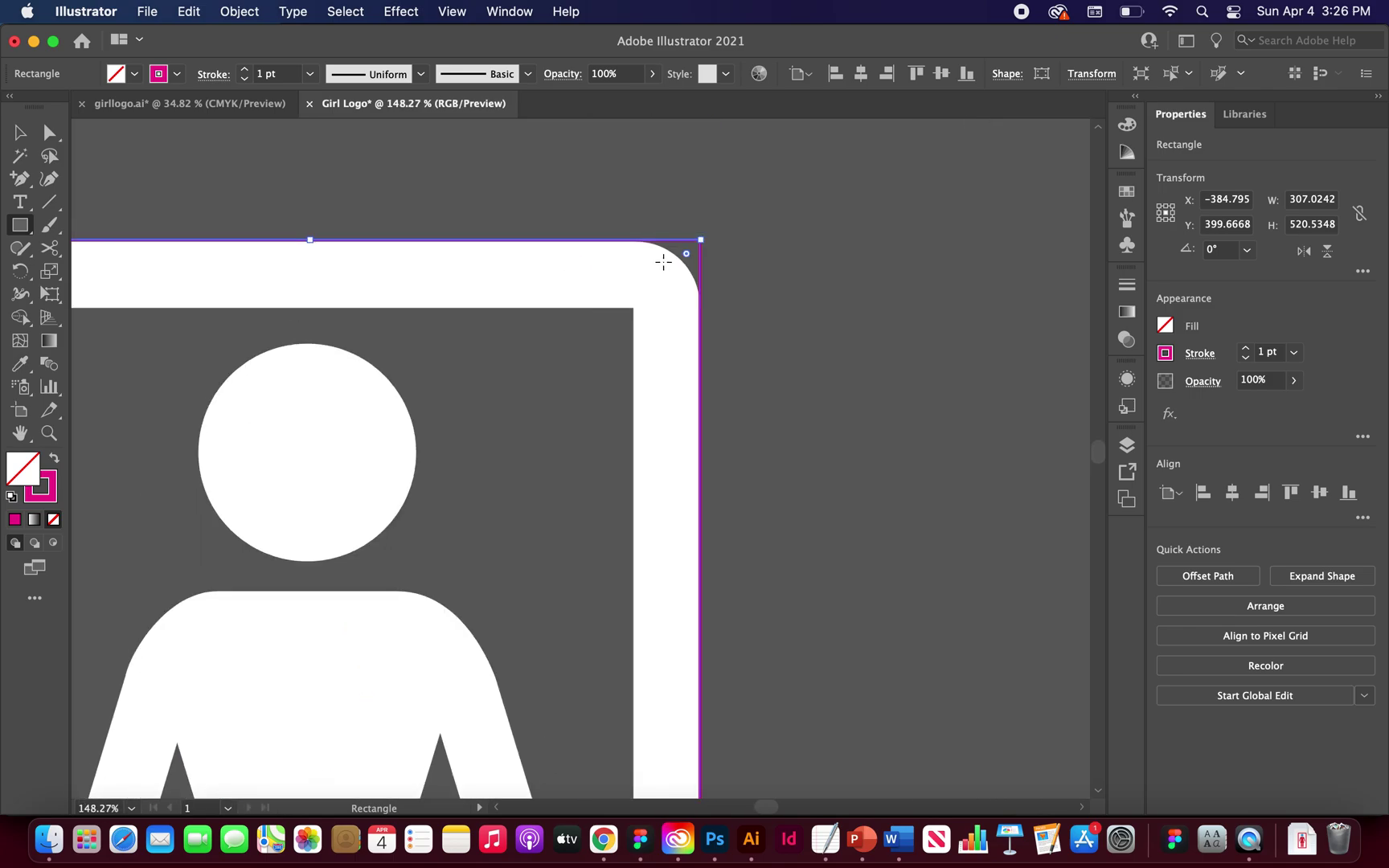
drag(687, 261, 631, 302)
scroll(886, 270, down, 4)
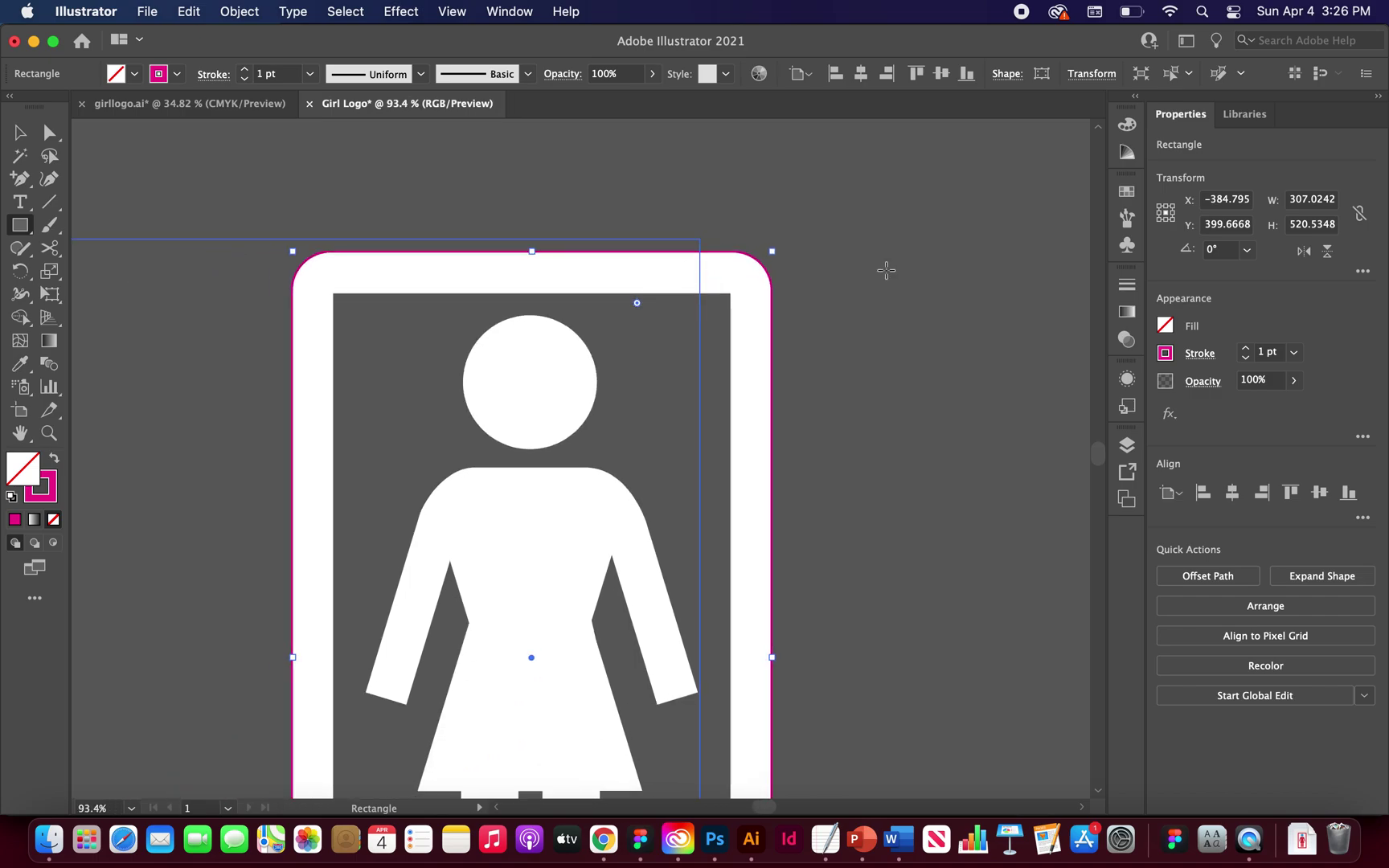
Align the rectangle's stroke to the inside and set its weight to 27 pt to match the reference frame's thickness.
click(1200, 355)
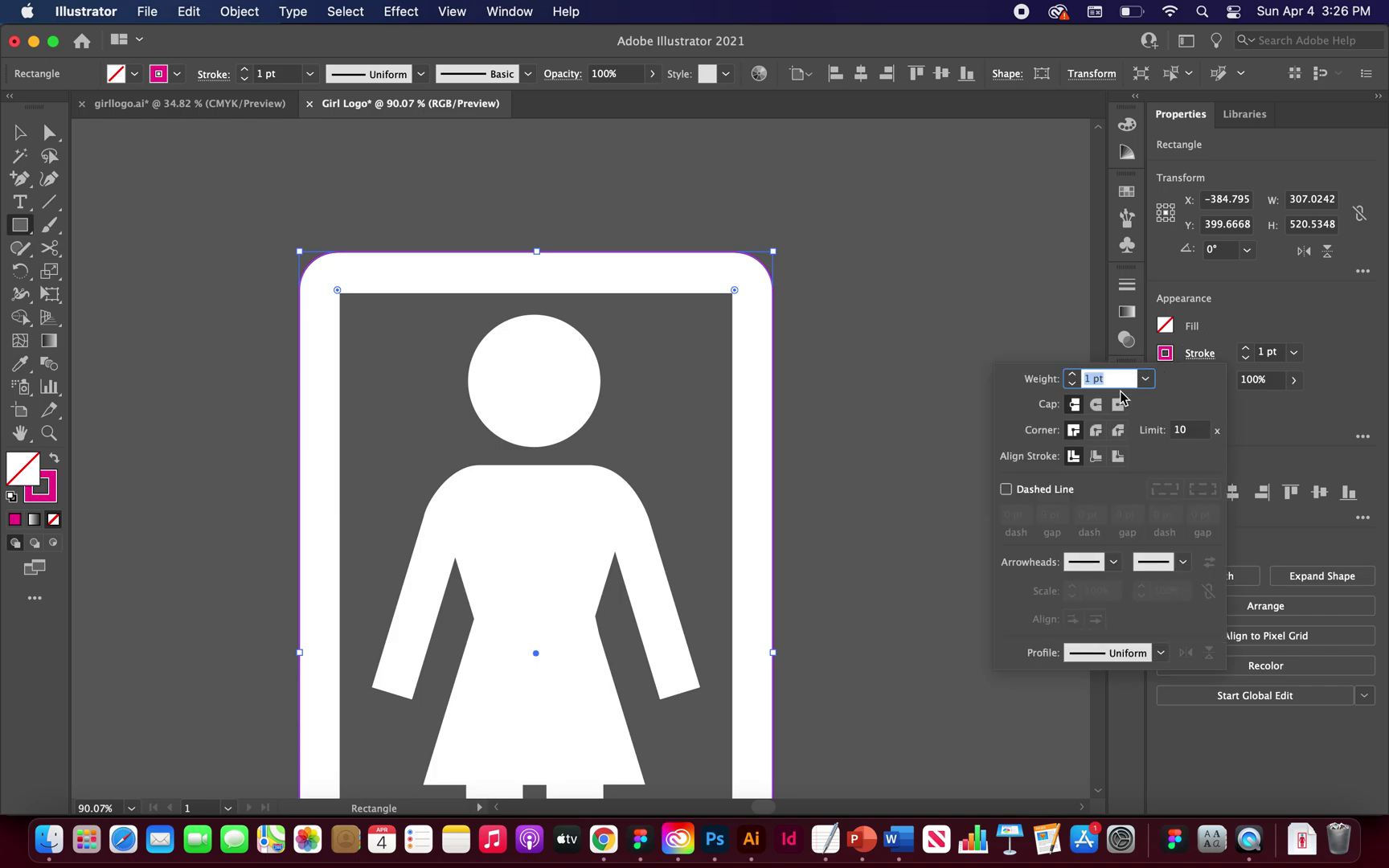
click(1095, 457)
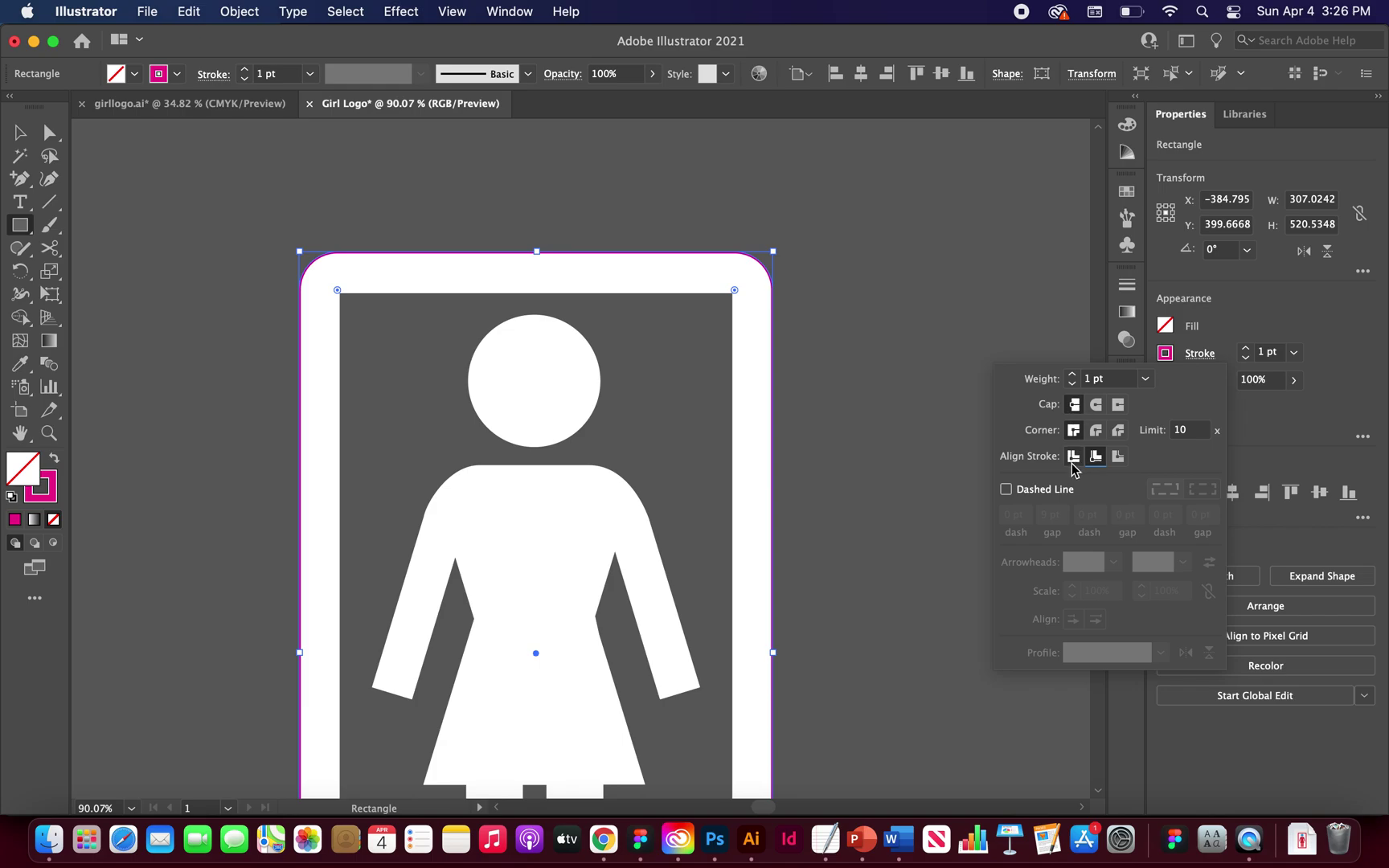
click(1073, 375)
click(1073, 375)
click(1073, 374)
click(1073, 374)
click(1073, 374)
click(1073, 375)
click(1073, 374)
click(1073, 376)
click(1073, 375)
click(1073, 376)
click(1073, 375)
click(1073, 375)
click(1073, 375)
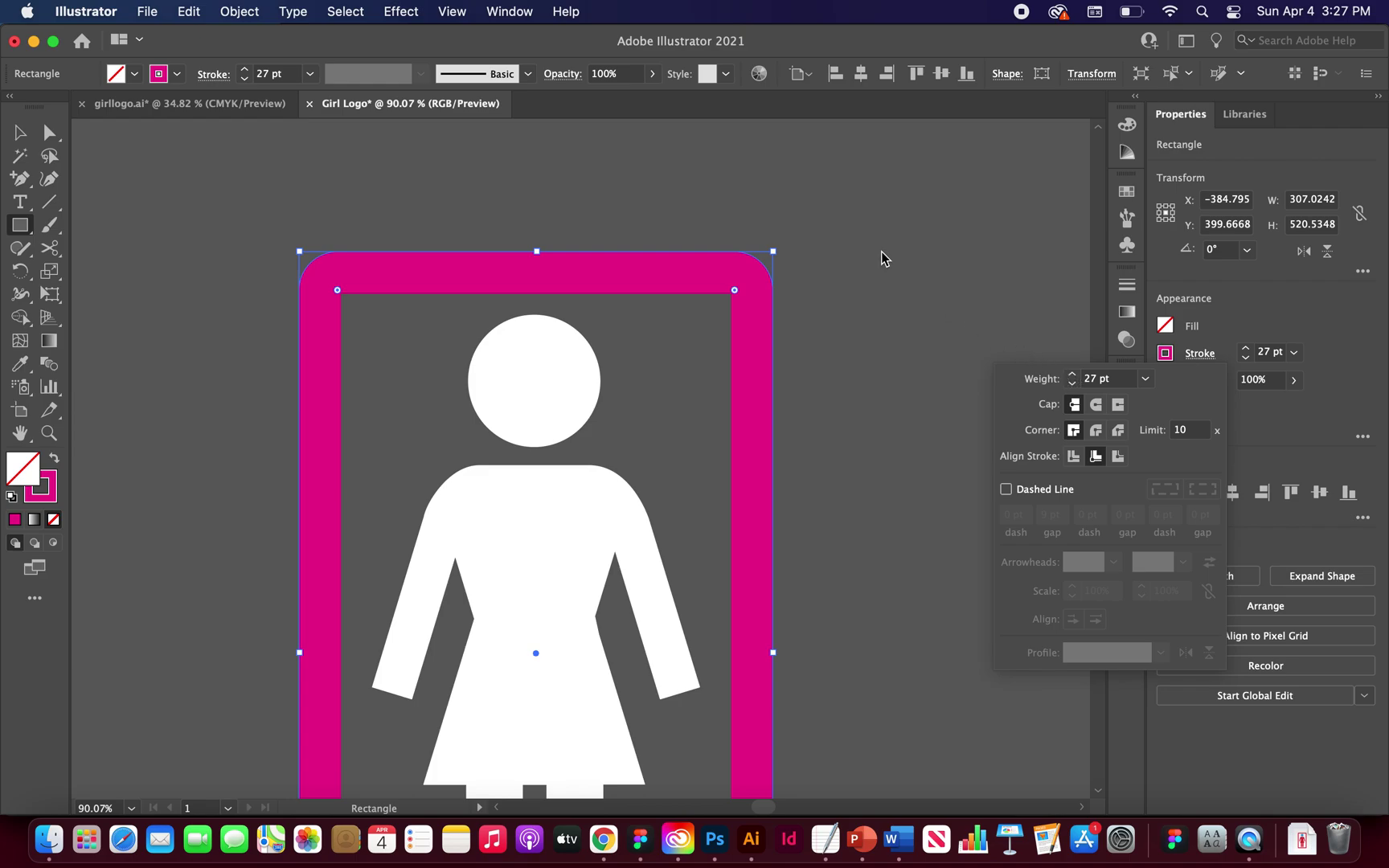
Centre the magenta frame horizontally on the artboard around the figure and deselect it.
scroll(882, 257, down, 10)
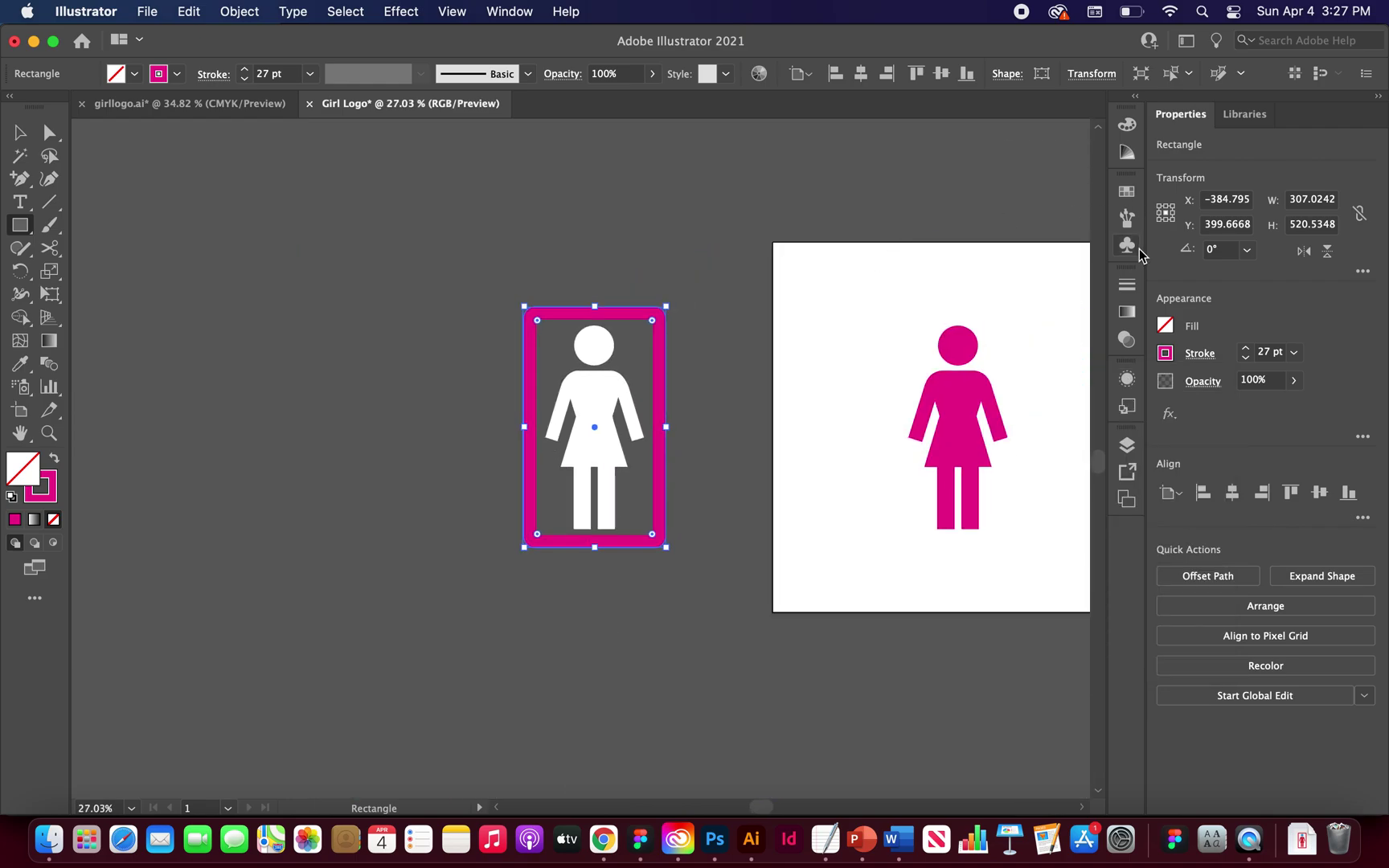
click(860, 73)
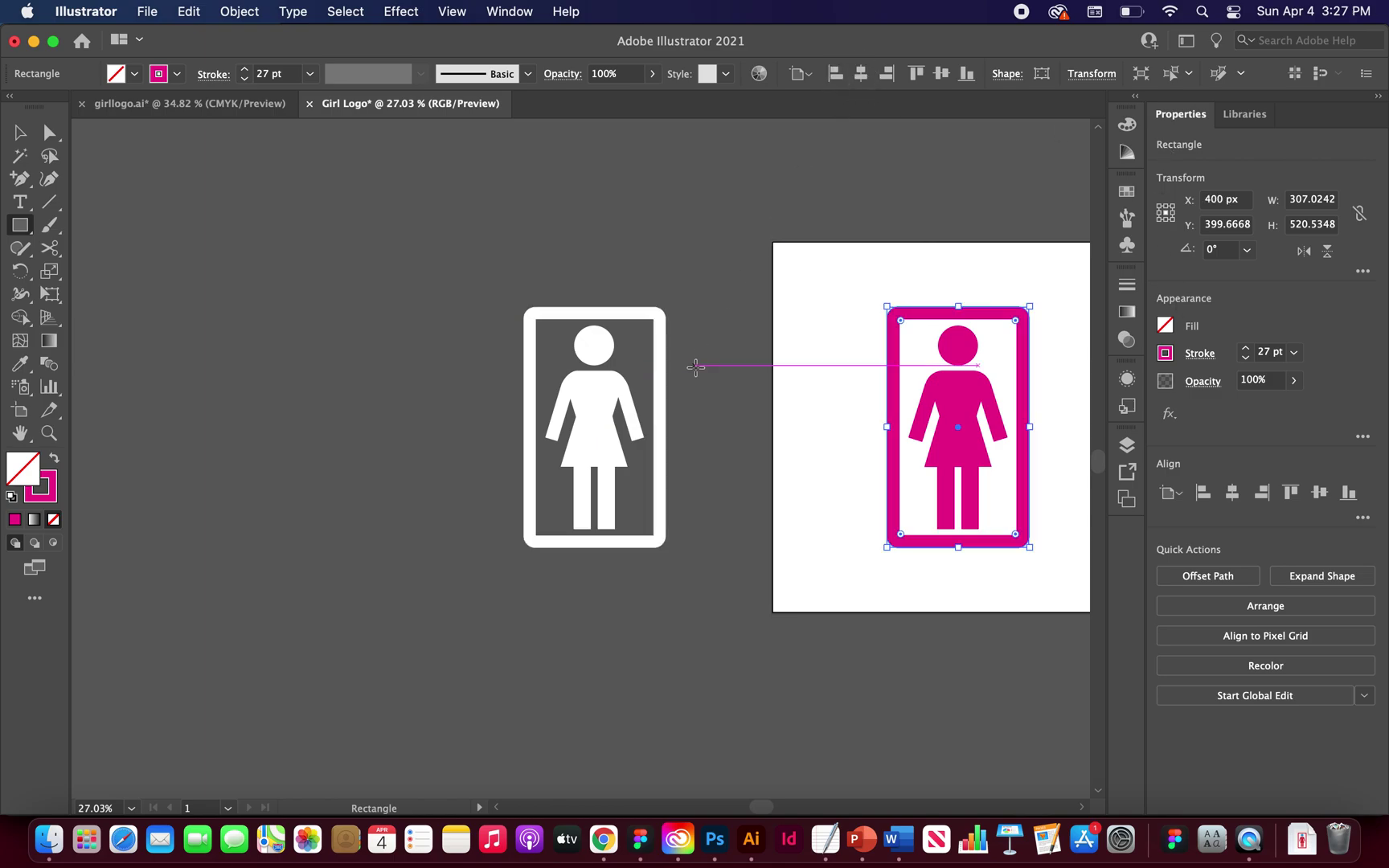
key(v)
click(711, 341)
scroll(753, 332, up, 3)
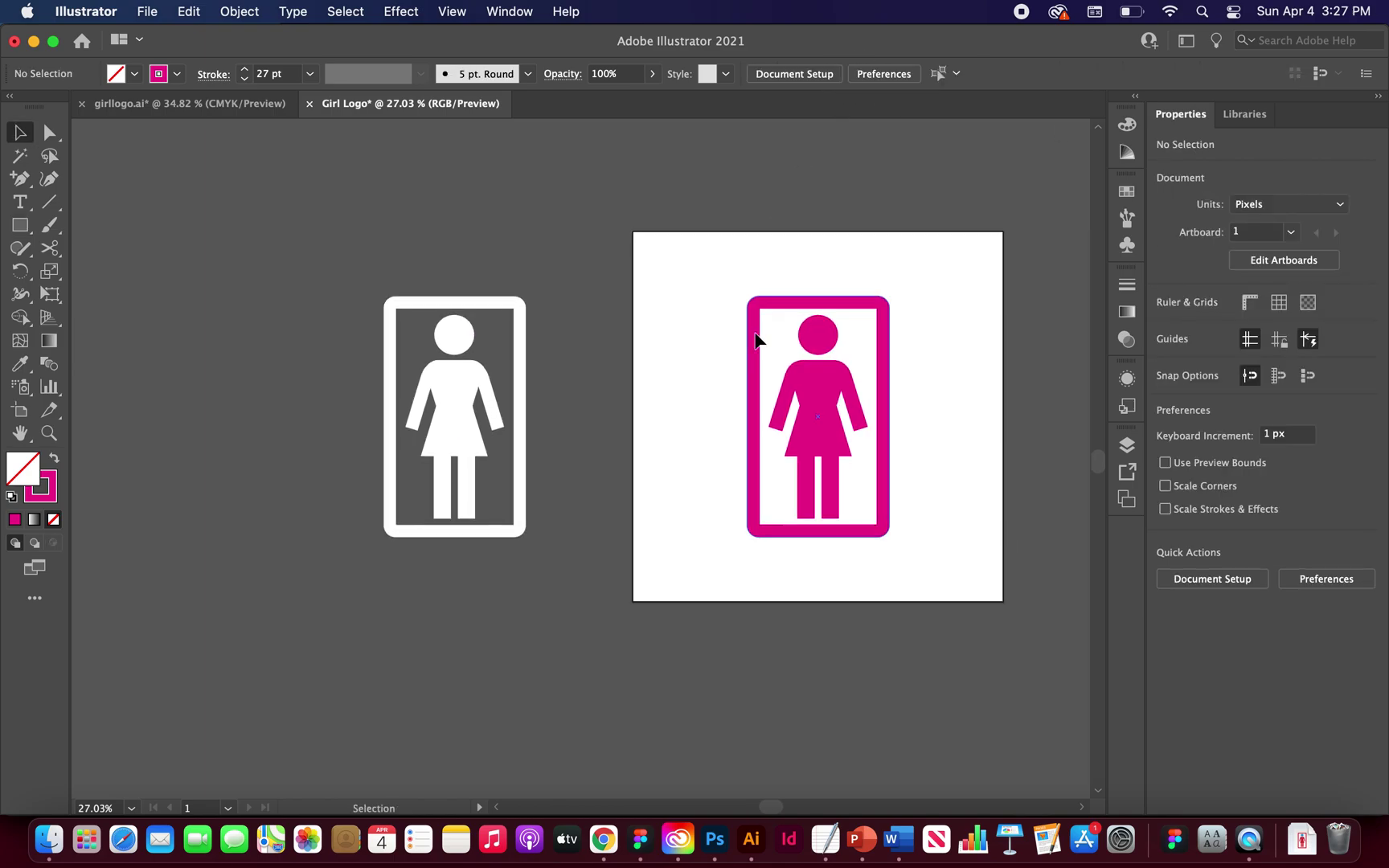
Expand the appearance of the magenta frame and figure to convert the frame's stroke into a filled outline, and deselect them.
scroll(839, 338, up, 3)
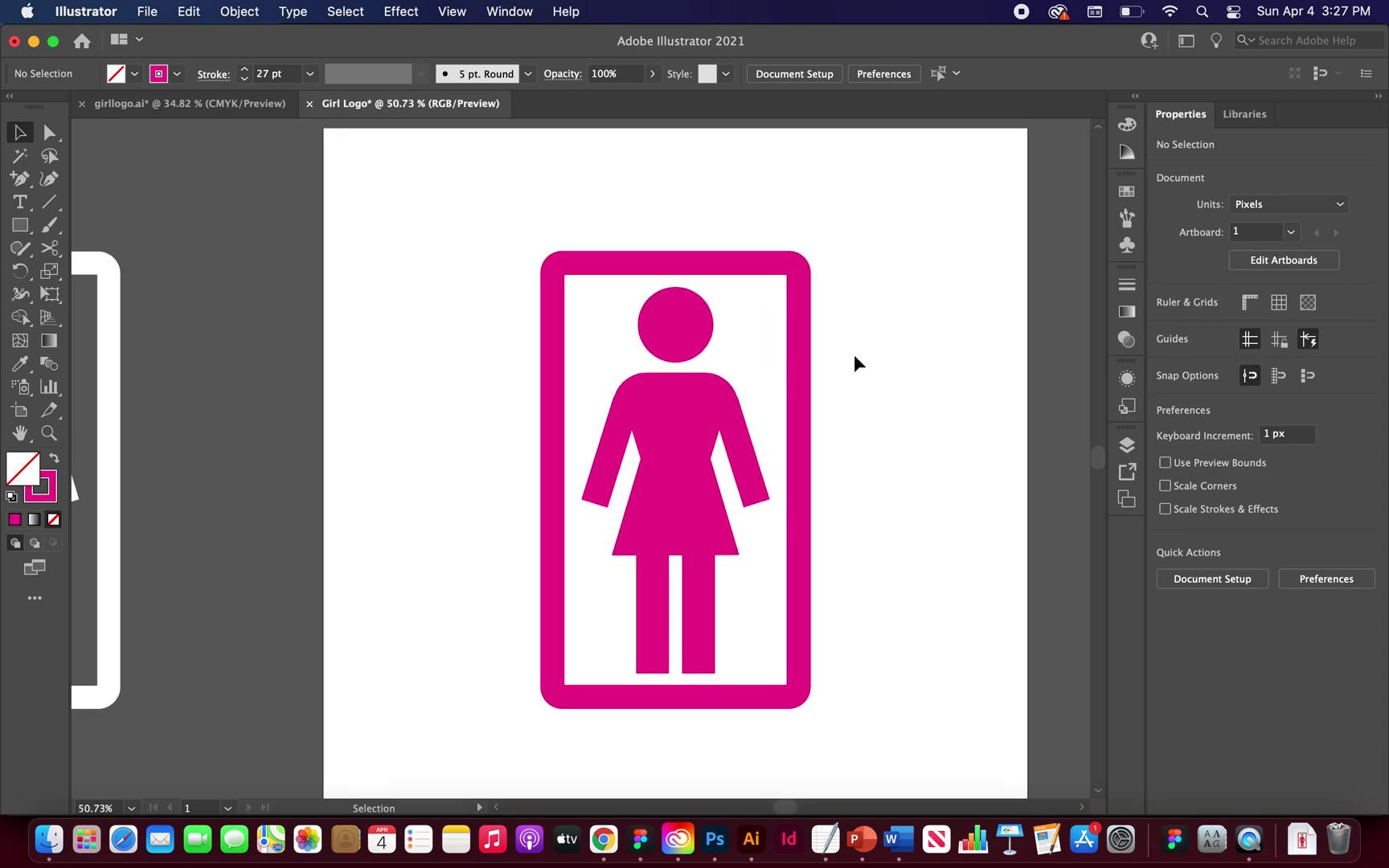
click(857, 244)
drag(857, 245, 481, 768)
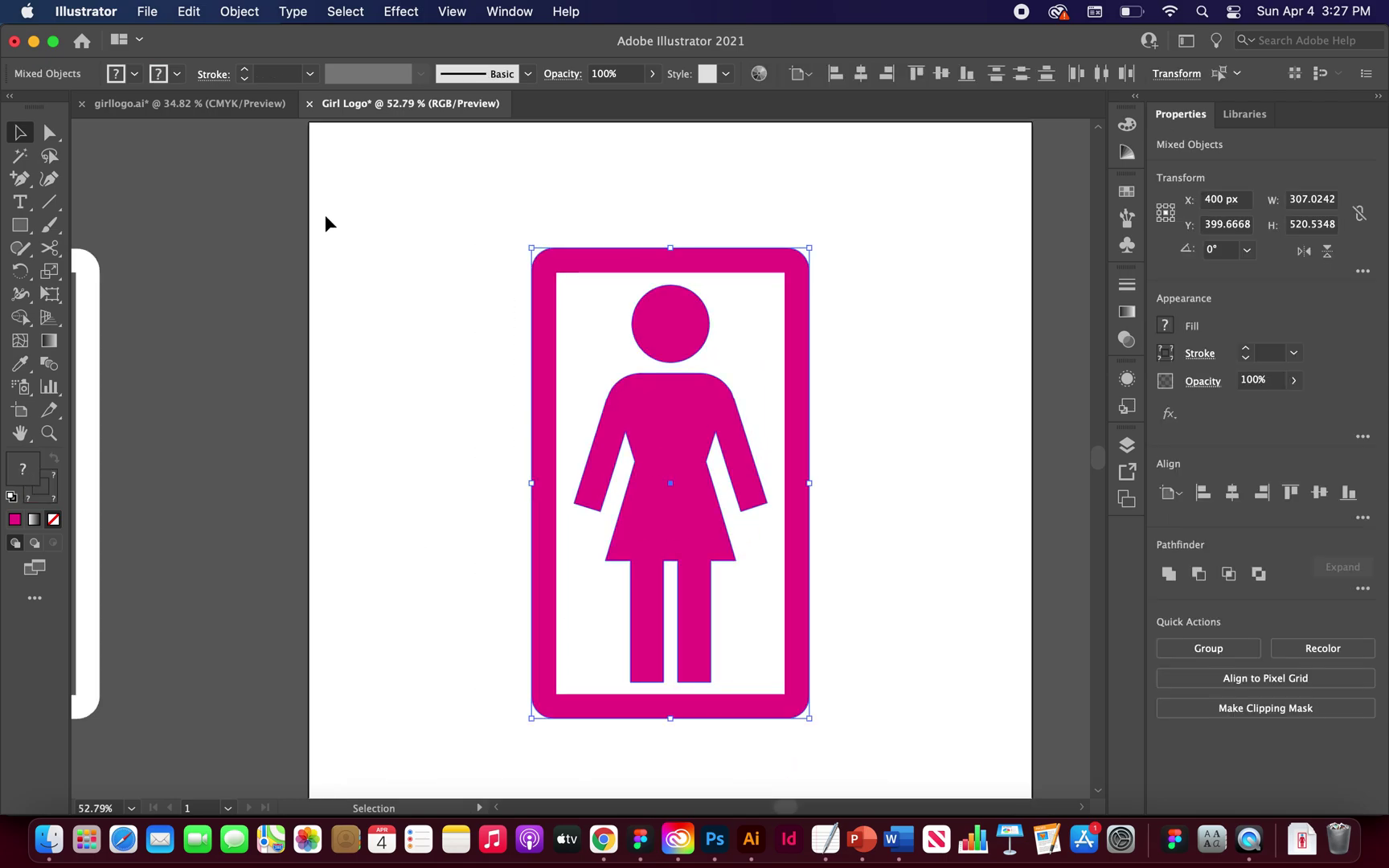
click(240, 11)
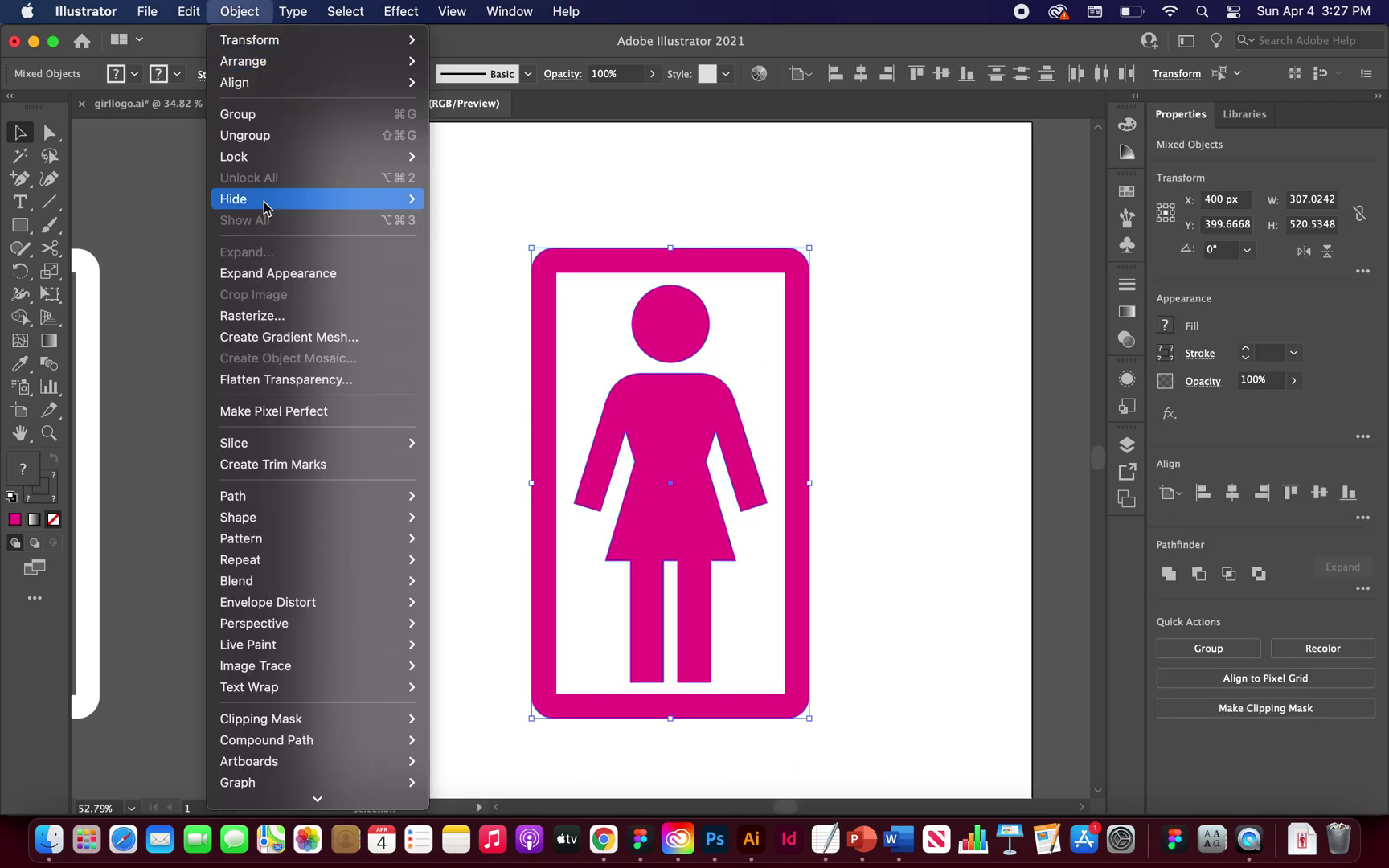
click(270, 274)
click(240, 11)
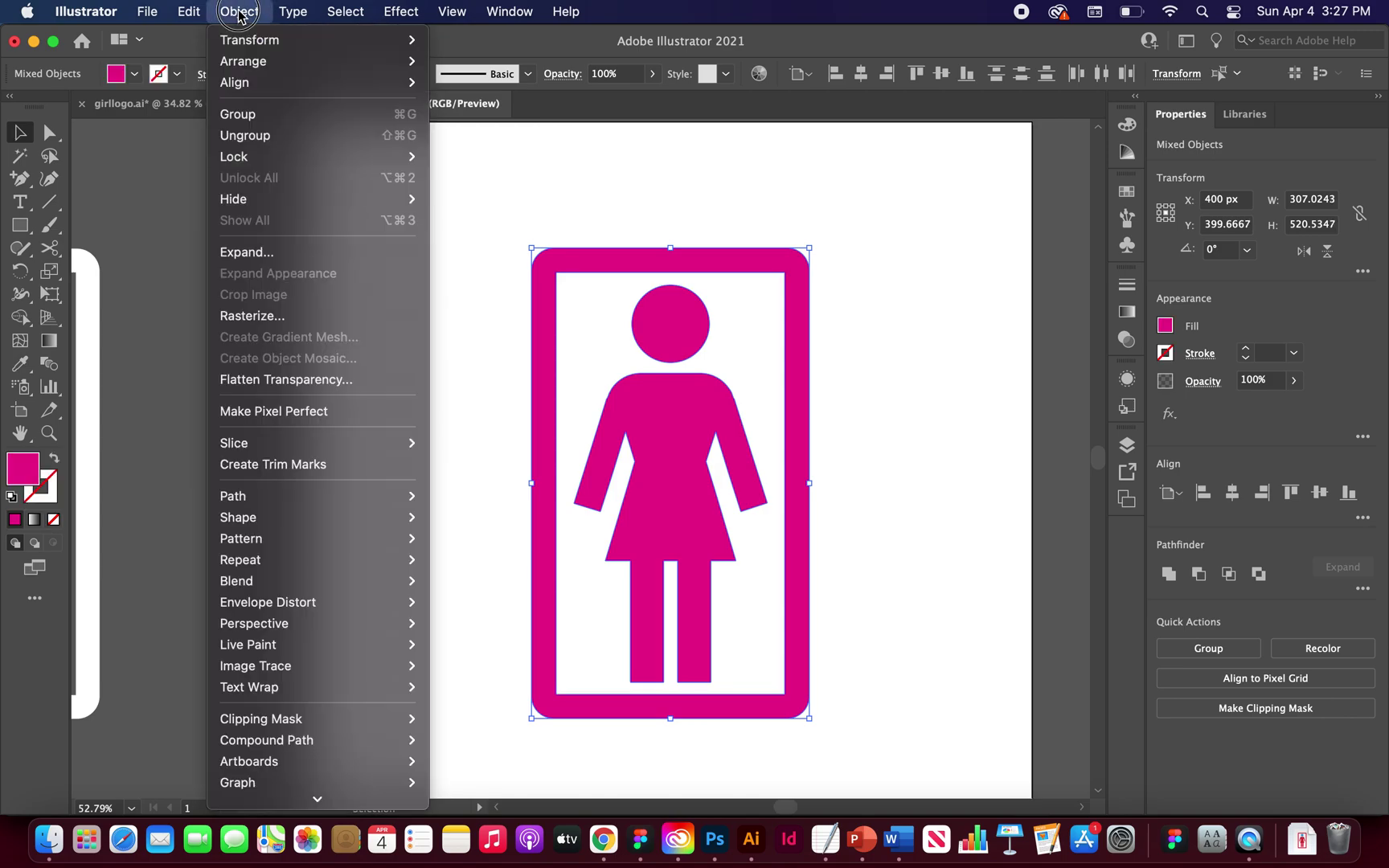
click(286, 263)
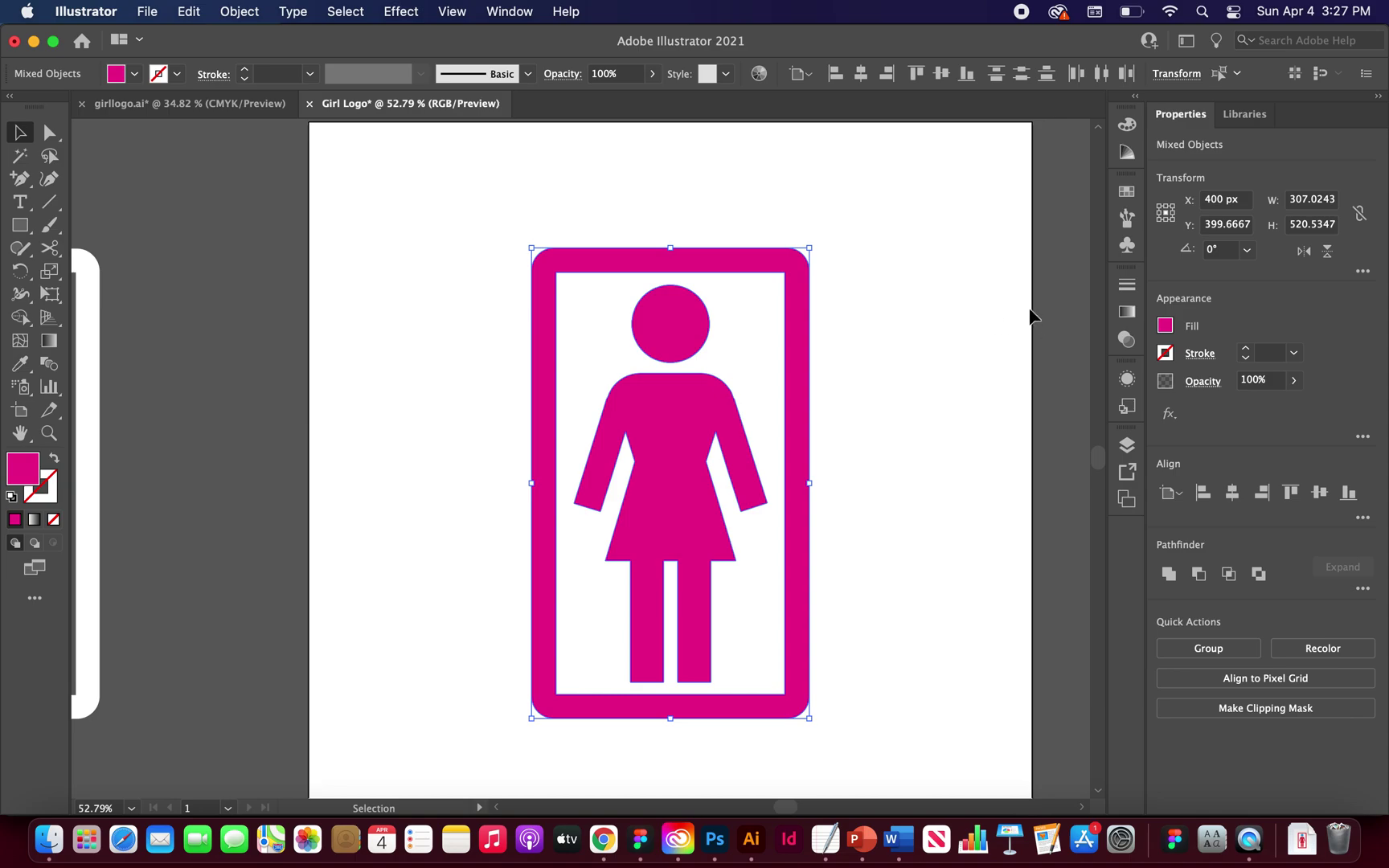
click(884, 313)
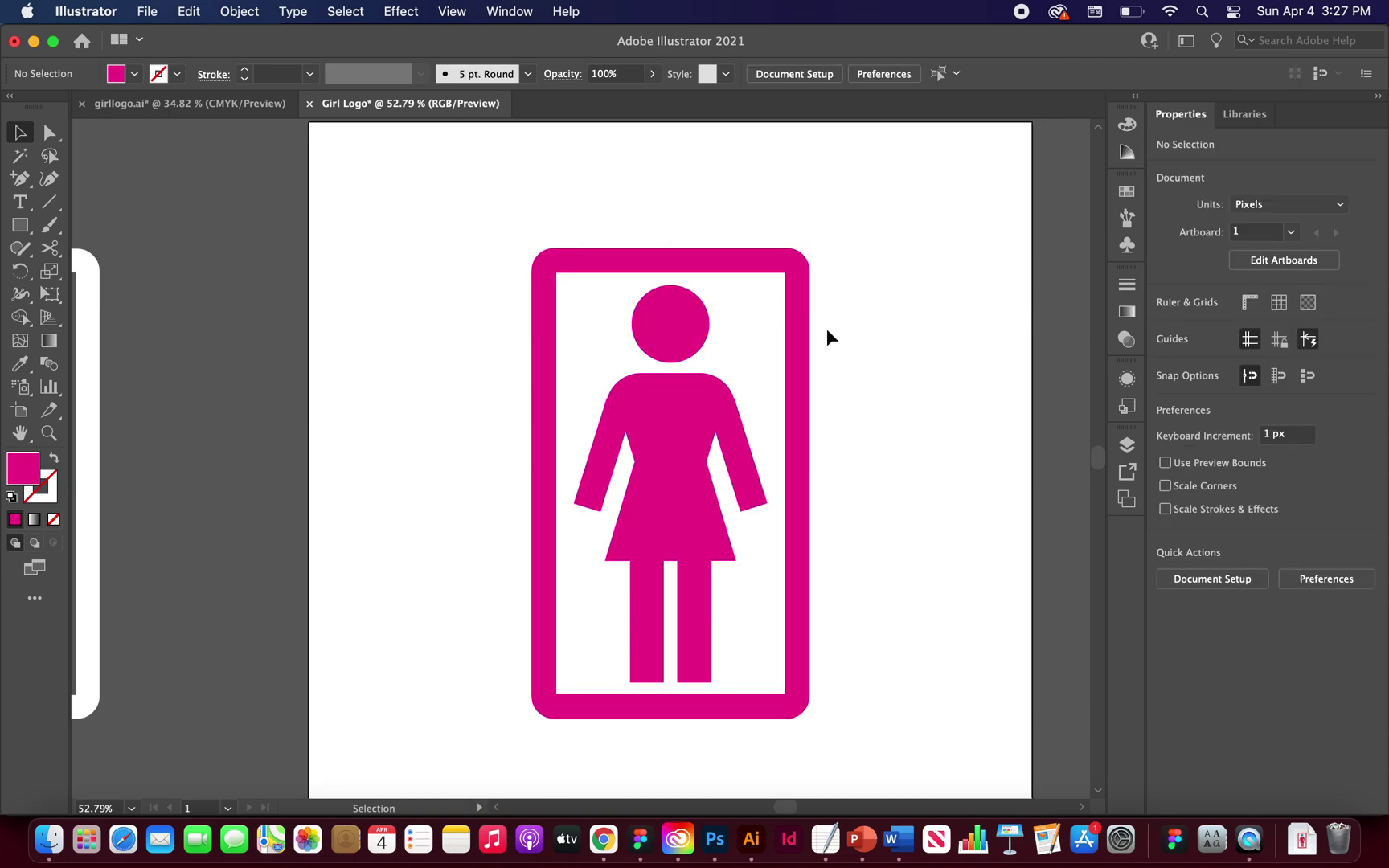
Select the expanded frame and the head in turn to examine them as filled shapes.
scroll(828, 334, up, 3)
click(775, 295)
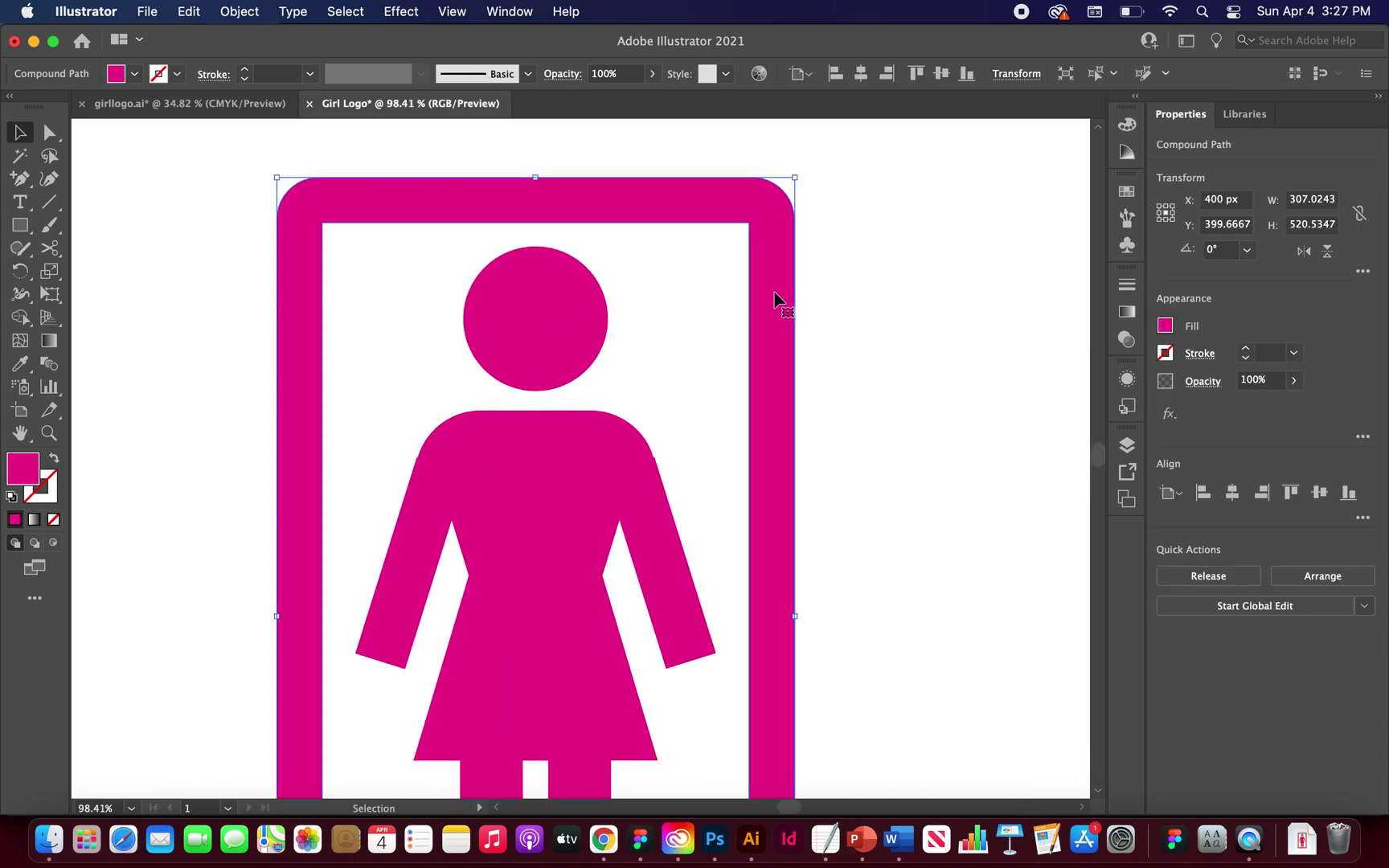
click(536, 314)
scroll(536, 314, down, 3)
click(675, 296)
scroll(728, 246, down, 3)
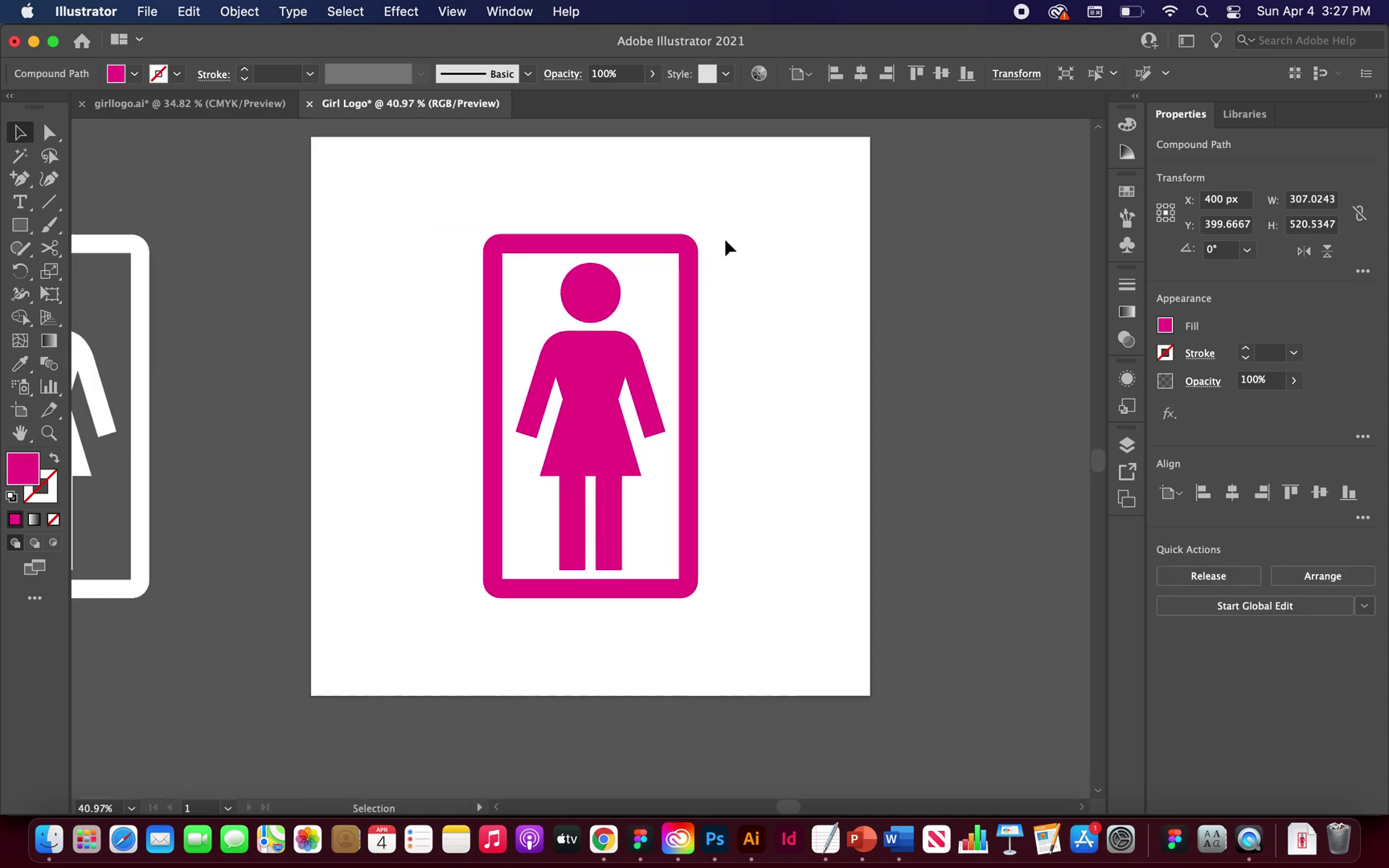
scroll(695, 245, up, 1)
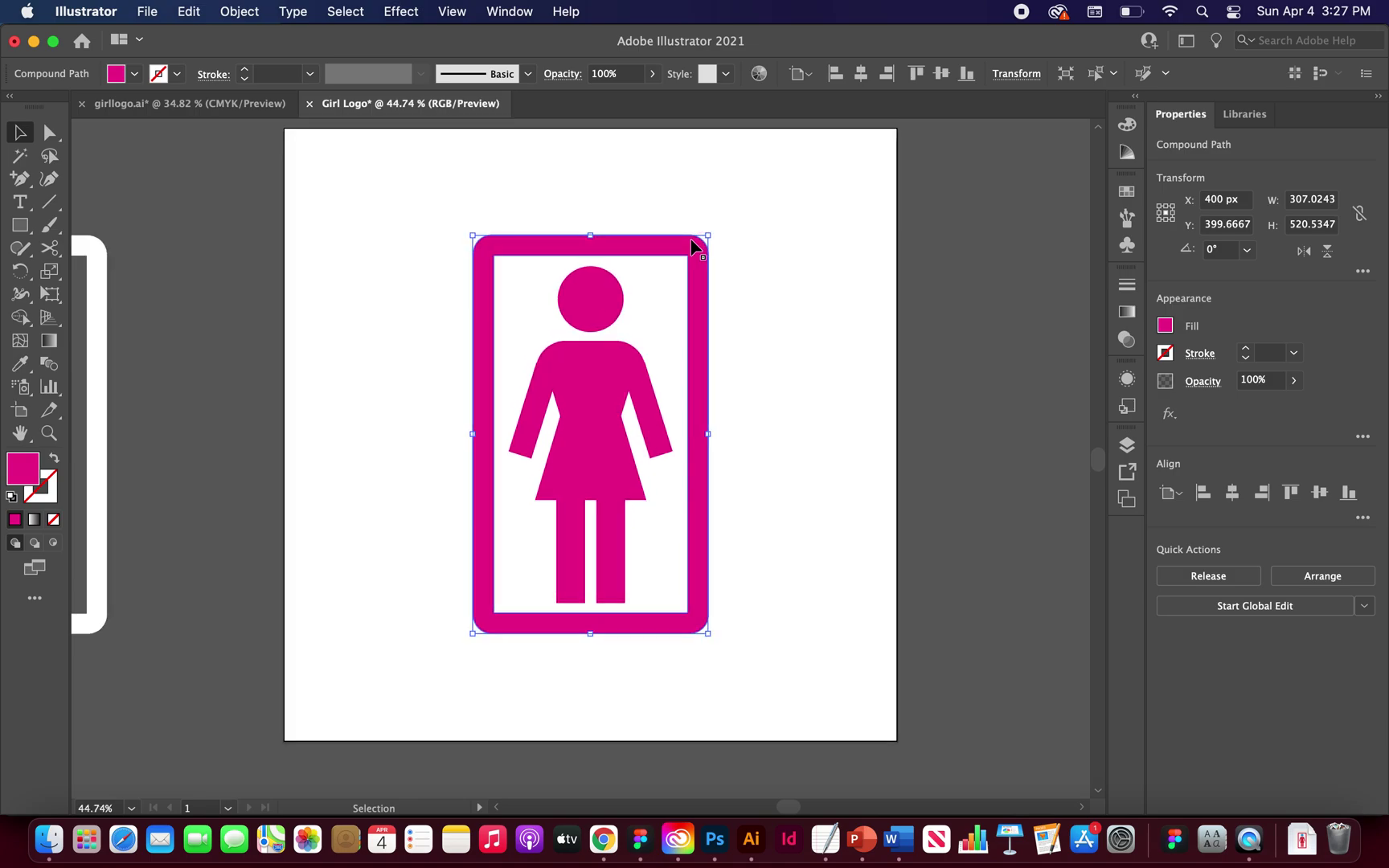
Hide the panels and deselect the frame to view the finished logo on its artboard.
key(Tab)
scroll(691, 238, left, 2)
scroll(690, 238, up, 1)
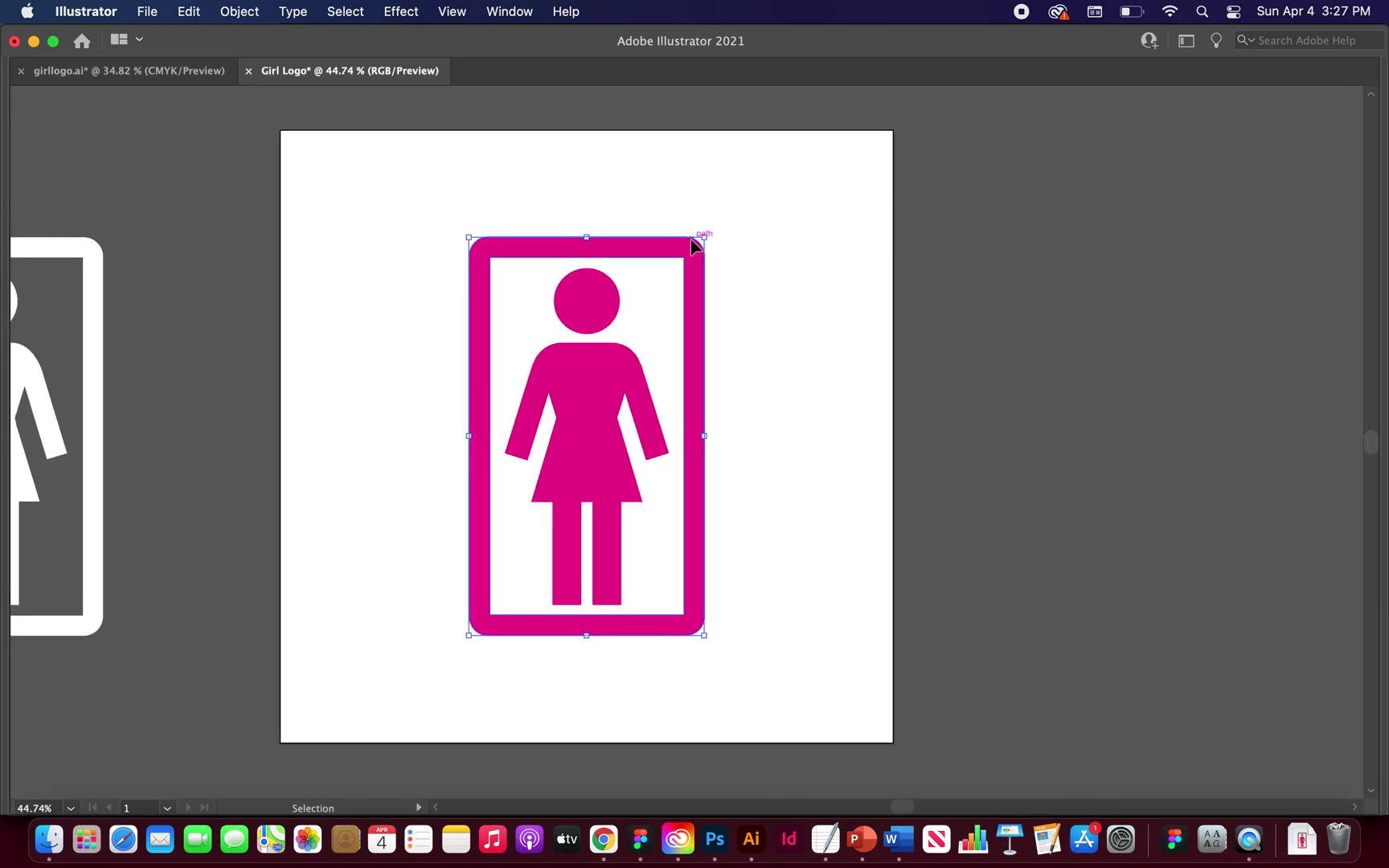
click(826, 208)
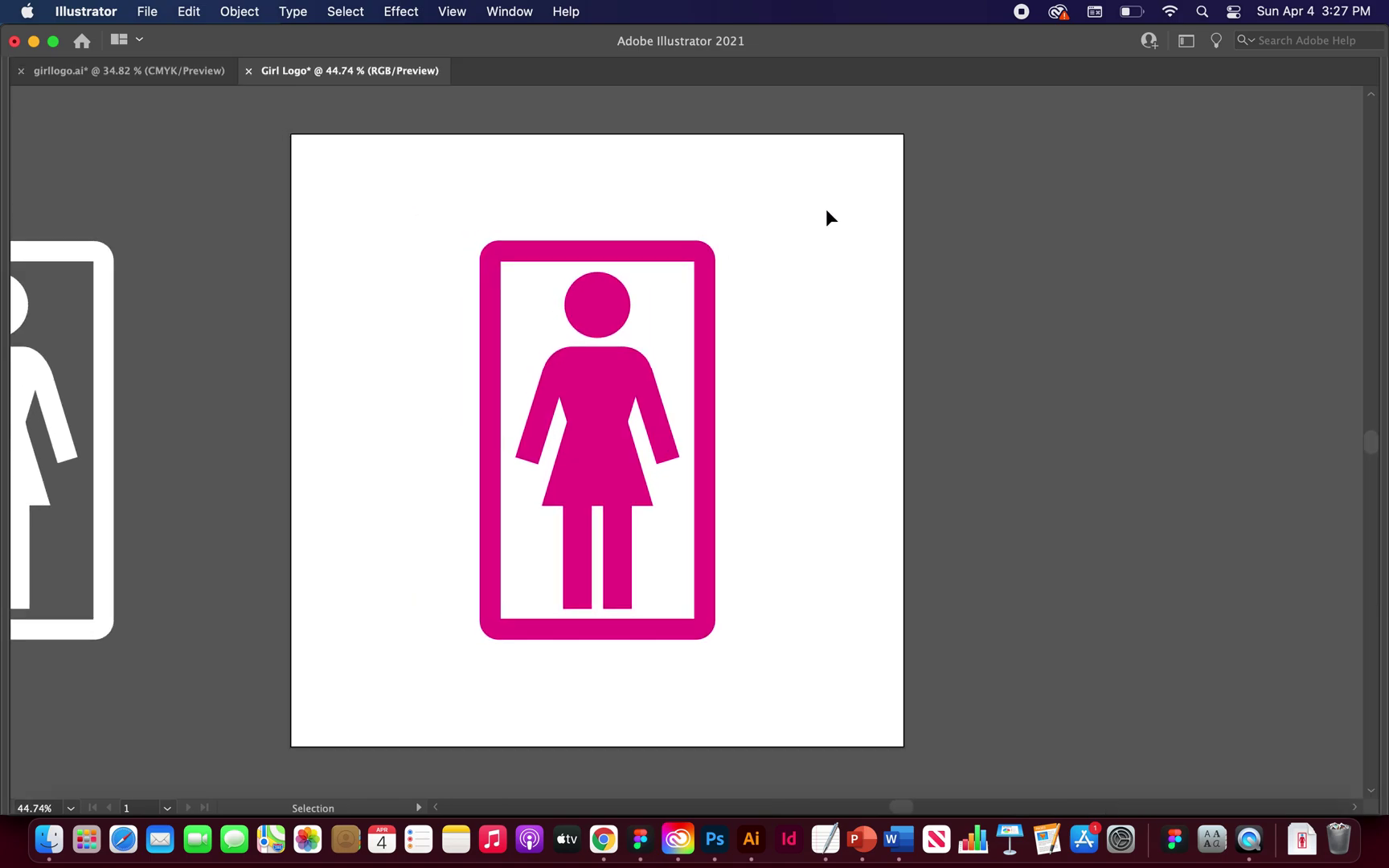